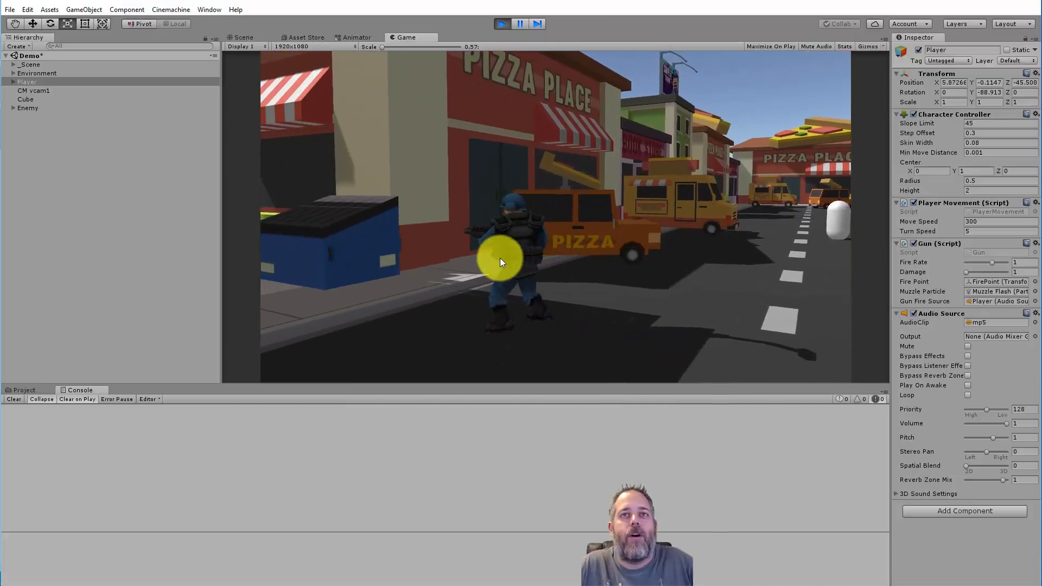
Step: Test walking the player character backward in the running game, and stop play mode
{"action": "key", "text": "s"}
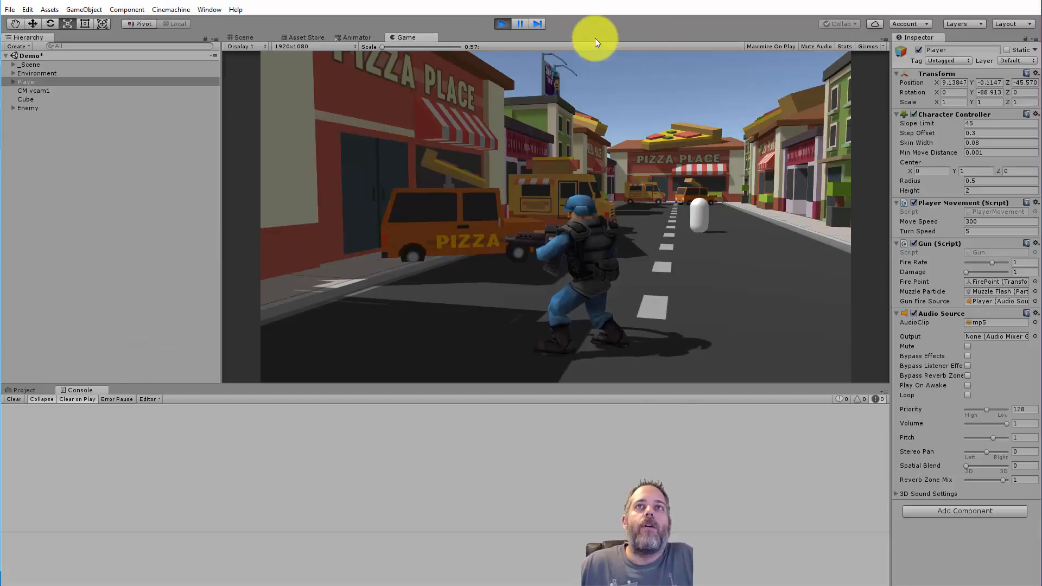
{"action": "left_click", "coordinate": [496, 25]}
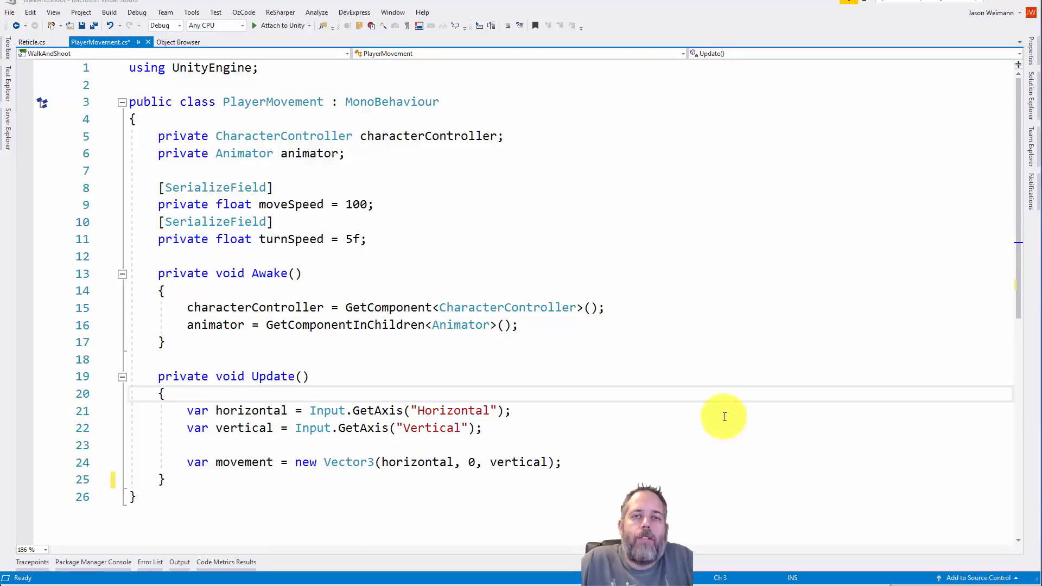
Step: Add animator.SetFloat("Speed", vertical); below the movement variable in Update, separated by a blank line, and save the script
{"action": "left_click", "coordinate": [576, 468]}
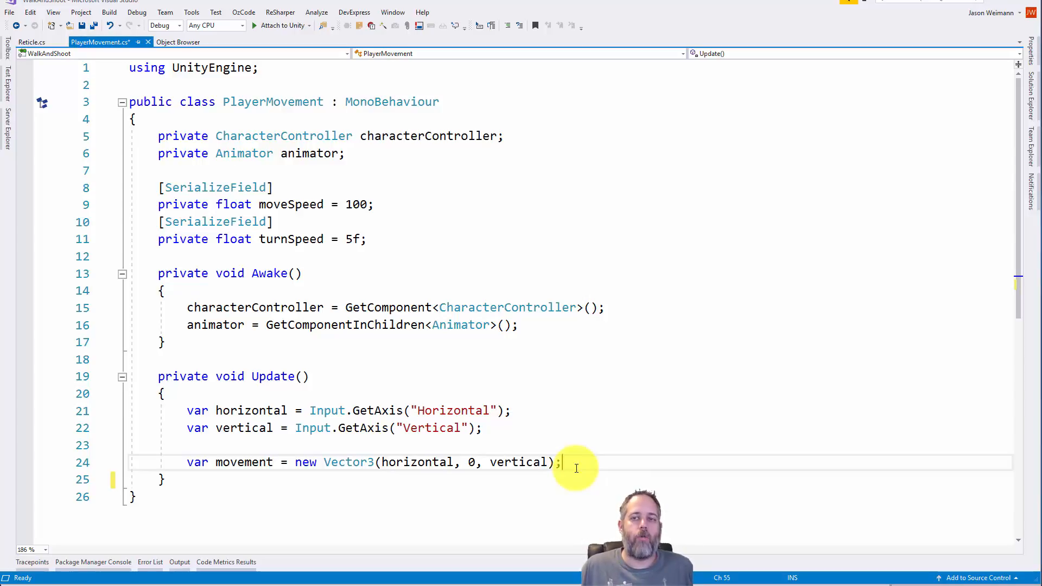
{"action": "key", "text": "Return"}
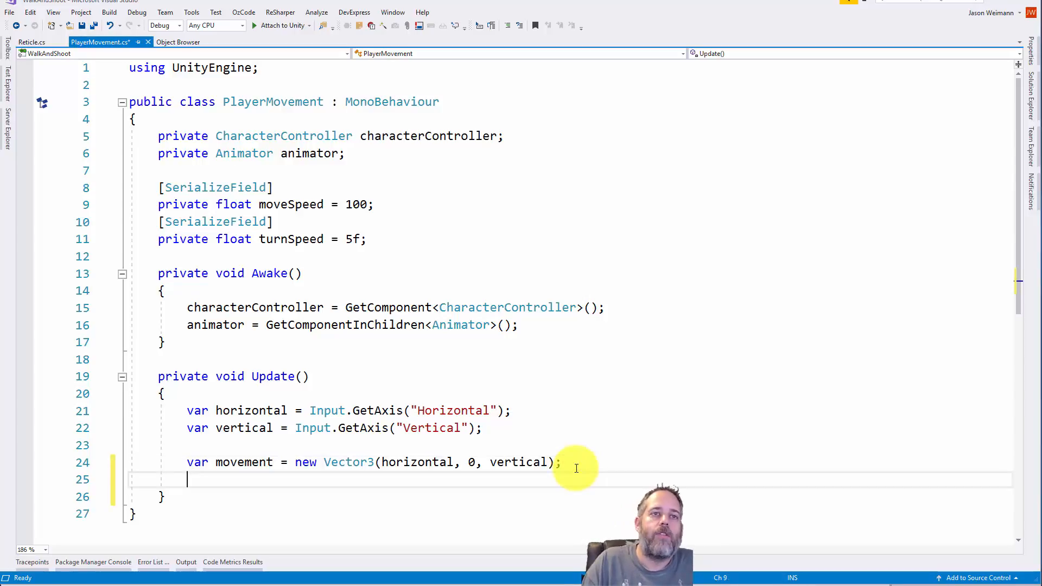
{"action": "key", "text": "Return"}
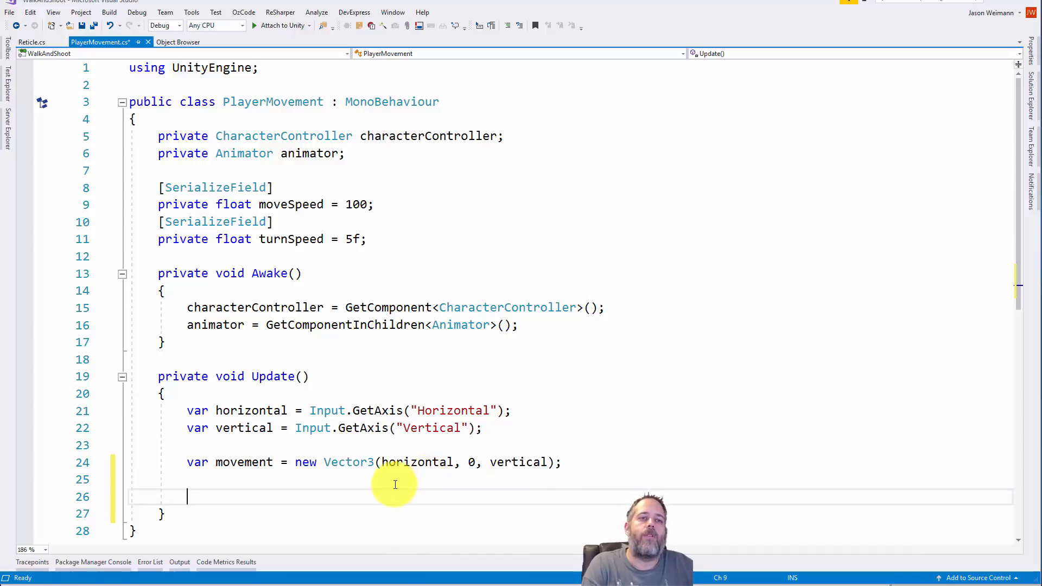
{"action": "type", "text": "animation."}
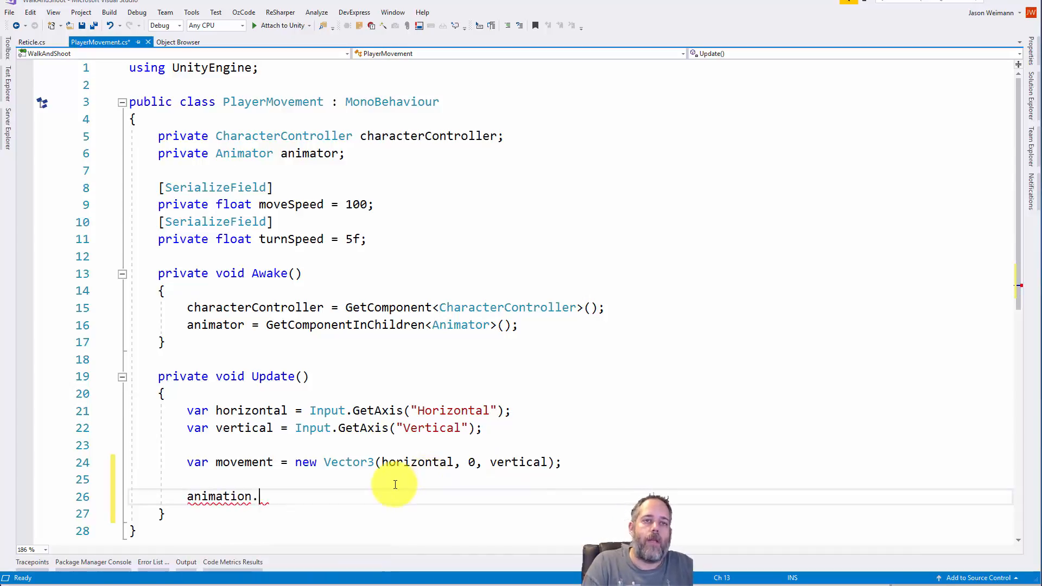
{"action": "key", "text": "BackSpace"}
{"action": "key", "text": "BackSpace"}
{"action": "key", "text": "BackSpace"}
{"action": "key", "text": "BackSpace"}
{"action": "key", "text": "BackSpace"}
{"action": "key", "text": "BackSpace"}
{"action": "key", "text": "BackSpace"}
{"action": "key", "text": "BackSpace"}
{"action": "key", "text": "BackSpace"}
{"action": "type", "text": "nimator."}
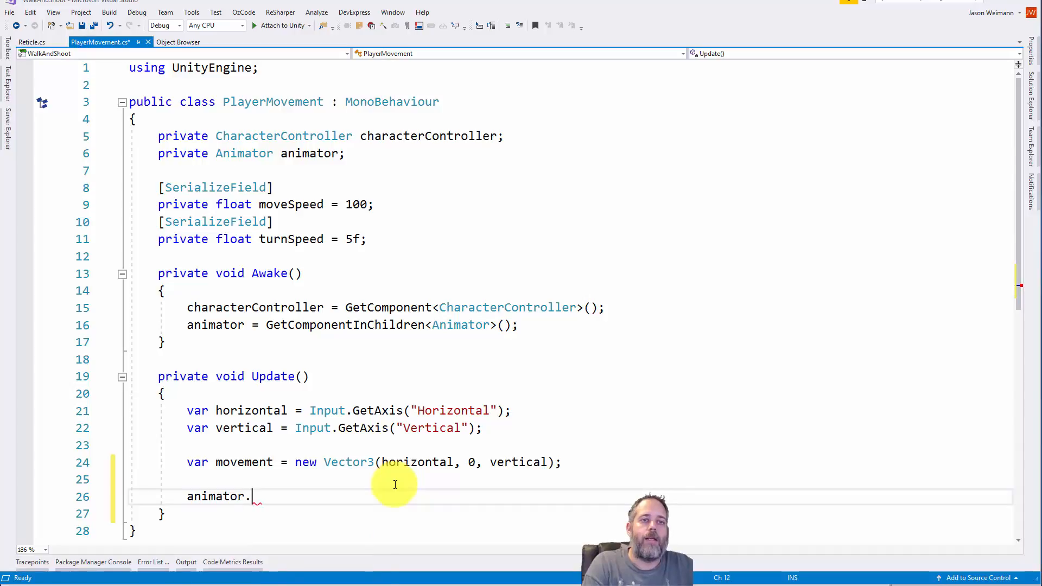
{"action": "type", "text": "SetFloat(\"Speed\""}
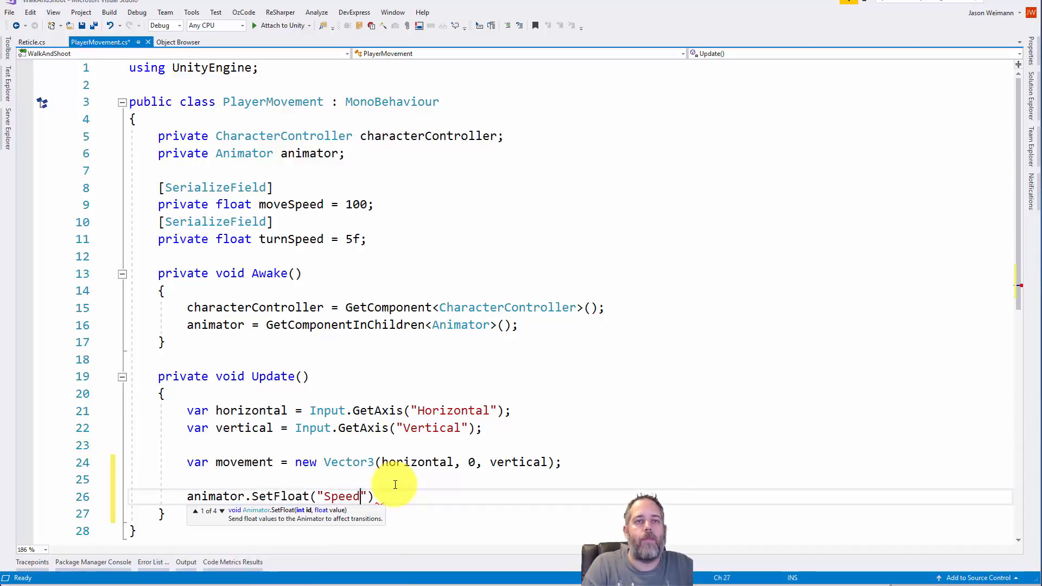
{"action": "type", "text": ", "}
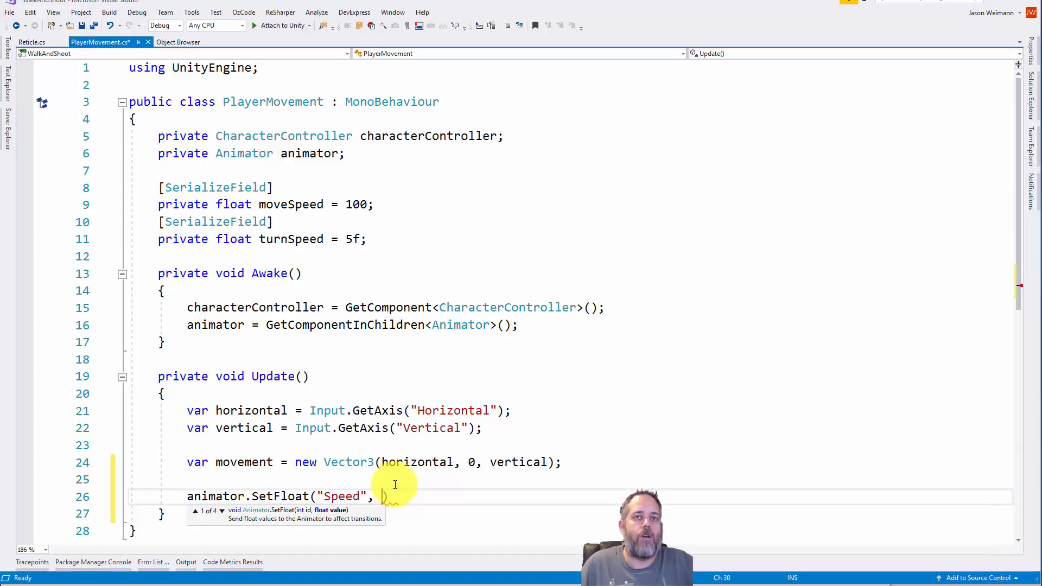
{"action": "type", "text": "vertical)"}
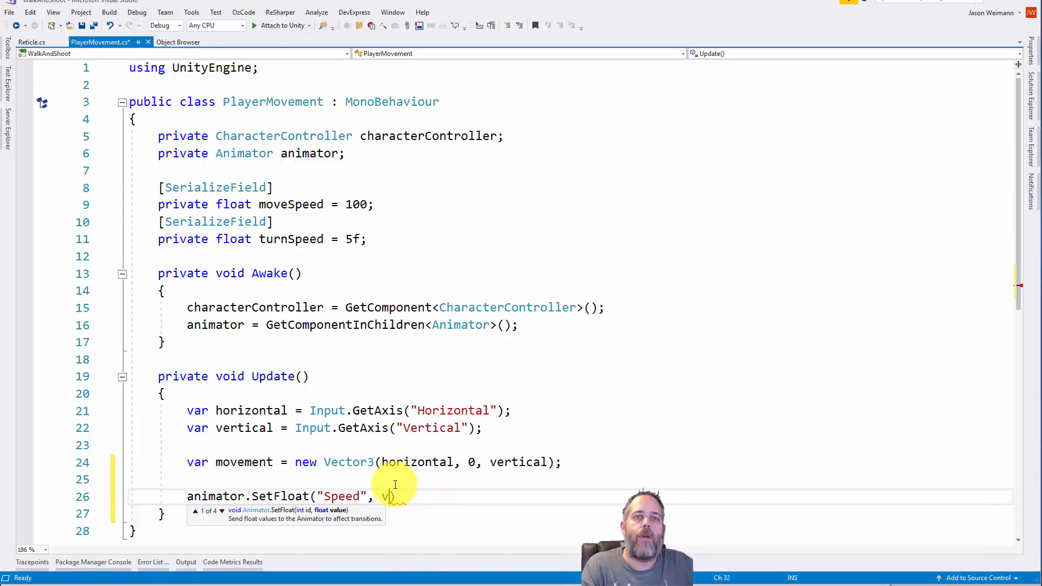
{"action": "type", "text": ";"}
{"action": "key", "text": "ctrl+s"}
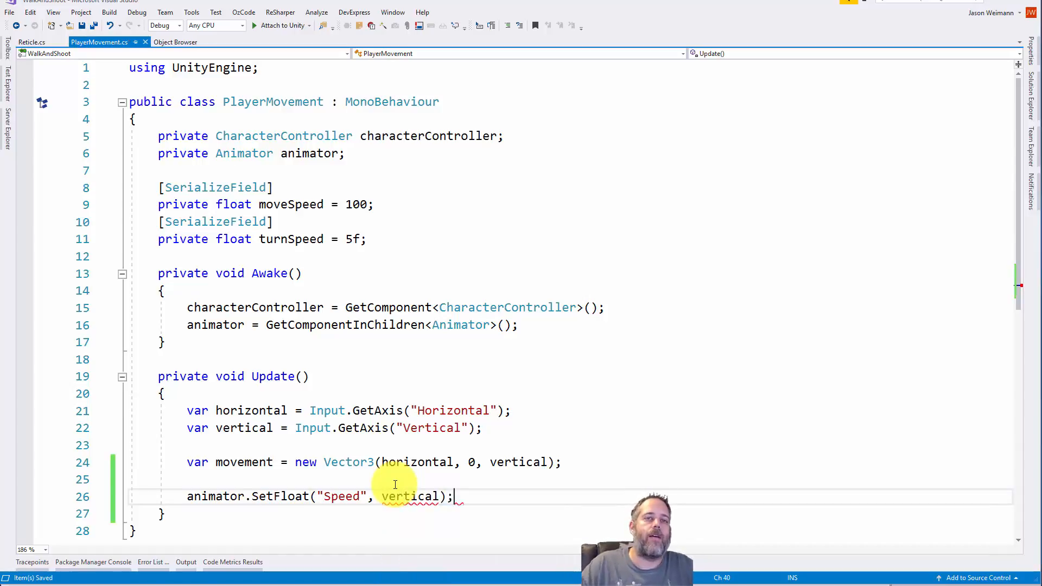
Step: Below the SetFloat line, start a transform.Rotate call with Vector3.up as the rotation axis
{"action": "scroll", "coordinate": [419, 459], "scroll_direction": "down", "scroll_amount": 1}
{"action": "key", "text": "Return"}
{"action": "key", "text": "Return"}
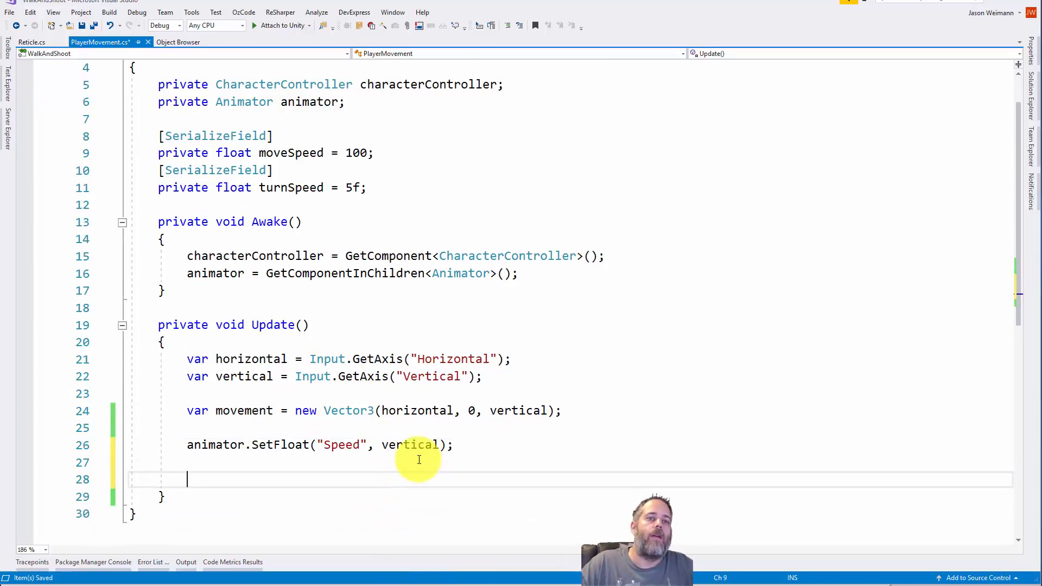
{"action": "scroll", "coordinate": [419, 460], "scroll_direction": "down", "scroll_amount": 2}
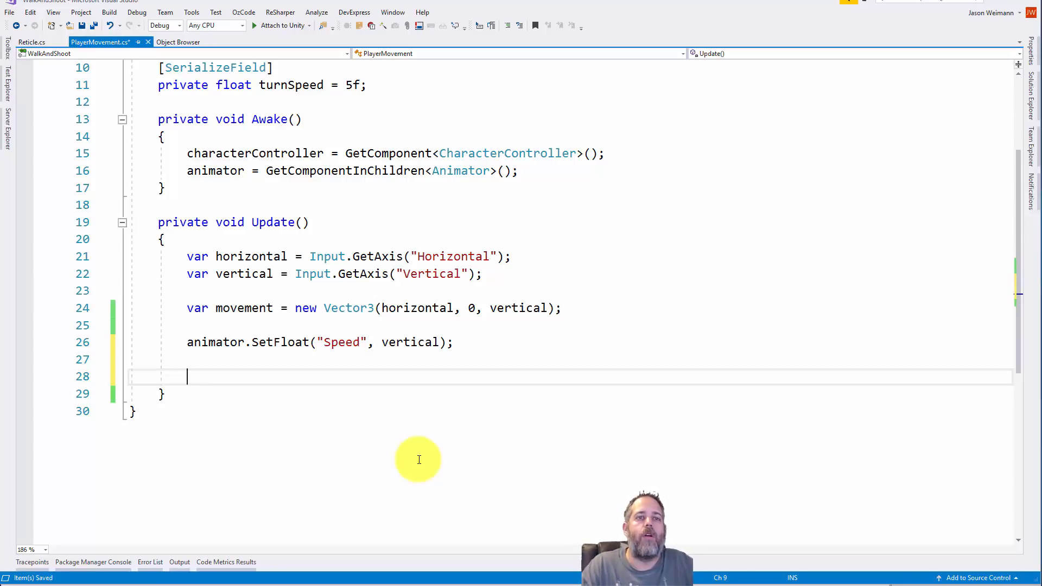
{"action": "type", "text": "trans"}
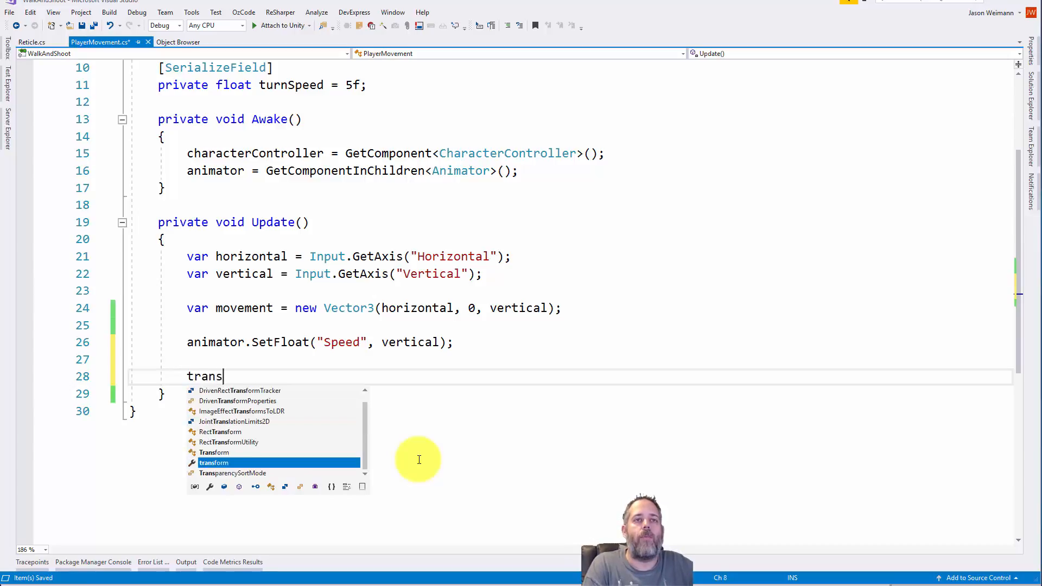
{"action": "type", "text": "form.Rotate(V"}
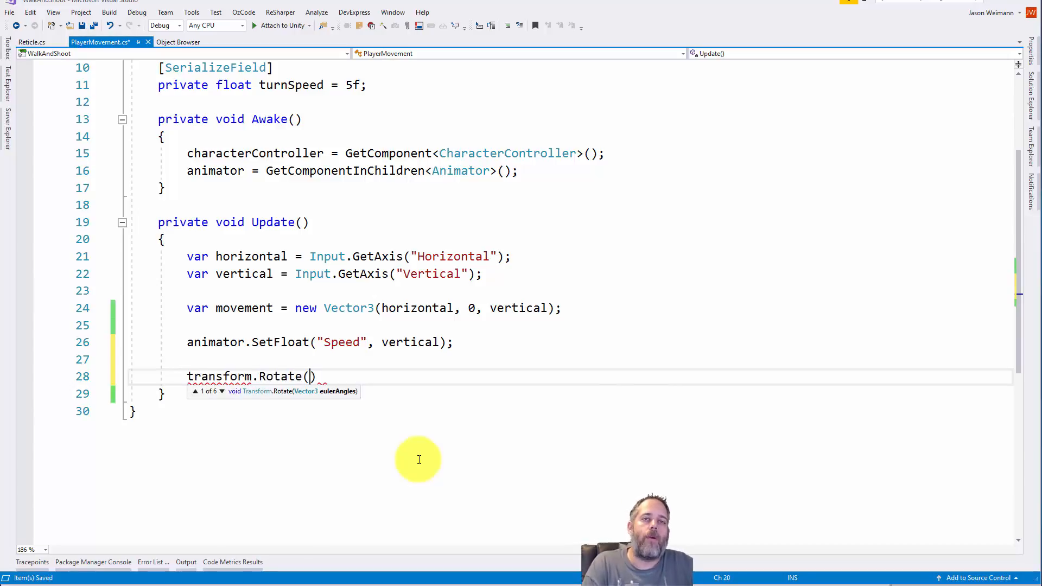
{"action": "type", "text": "ector3.up"}
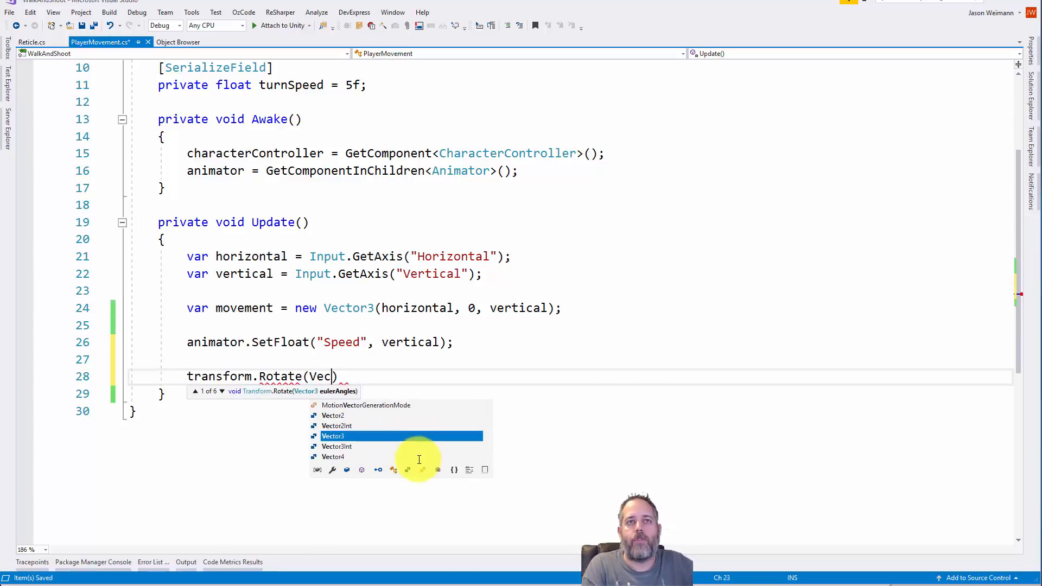
{"action": "key", "text": "Escape"}
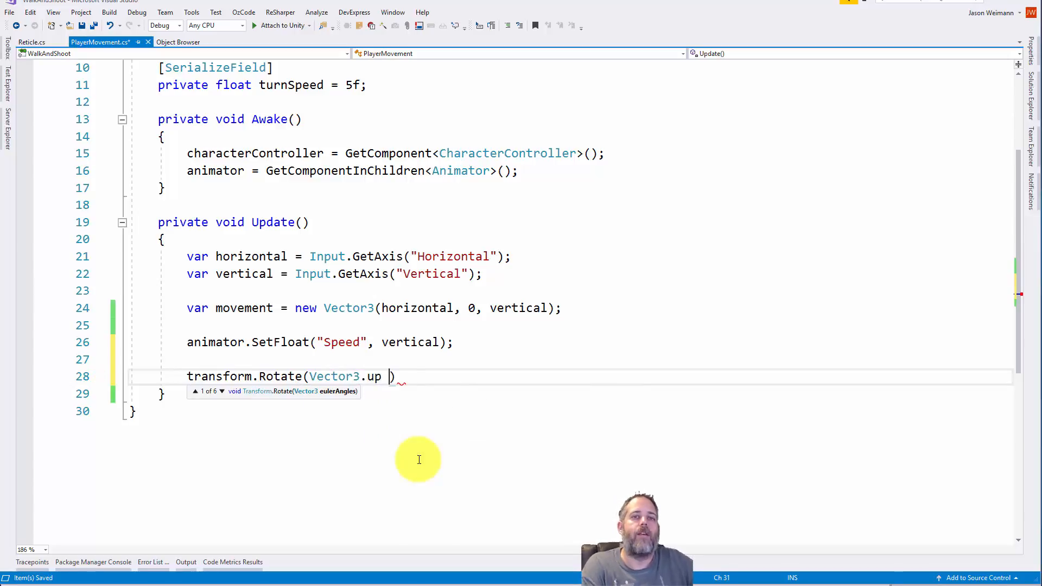
{"action": "key", "text": "BackSpace"}
{"action": "type", "text": ", "}
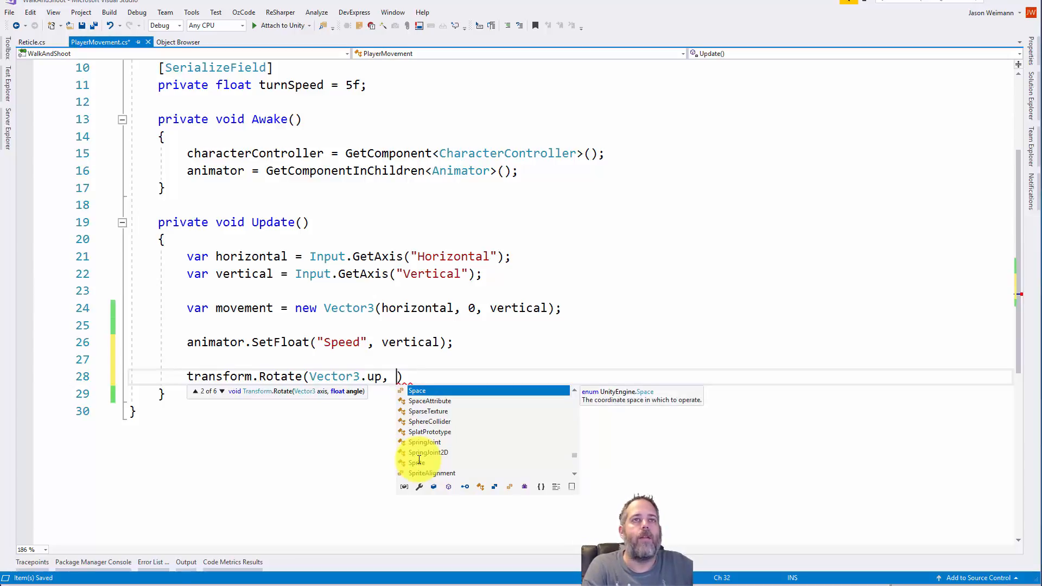
Step: Complete the Rotate call with the angle horizontal * turnSpeed * Time.deltaTime and save the script
{"action": "type", "text": "horizontal"}
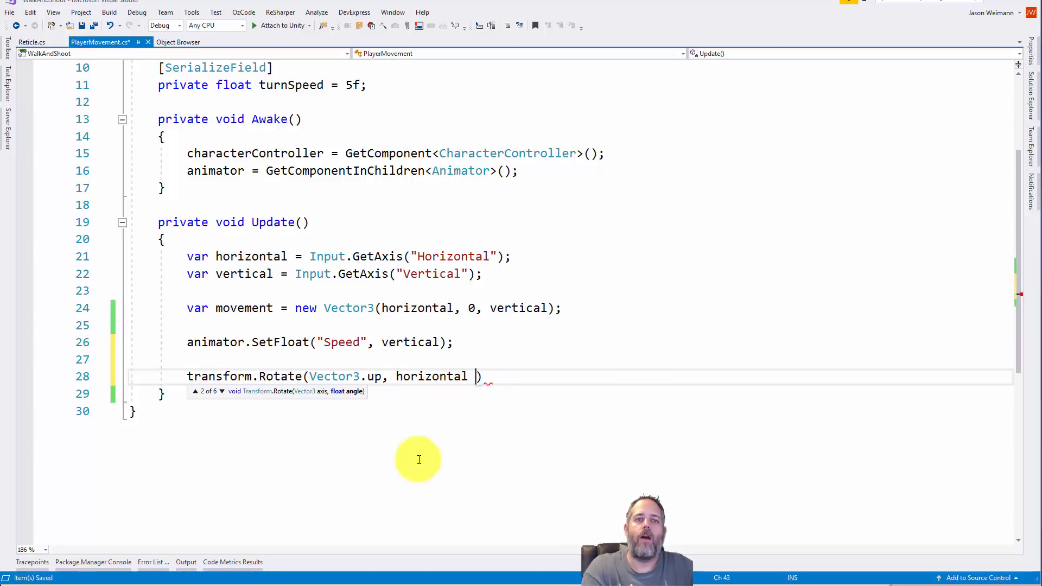
{"action": "type", "text": "* tu"}
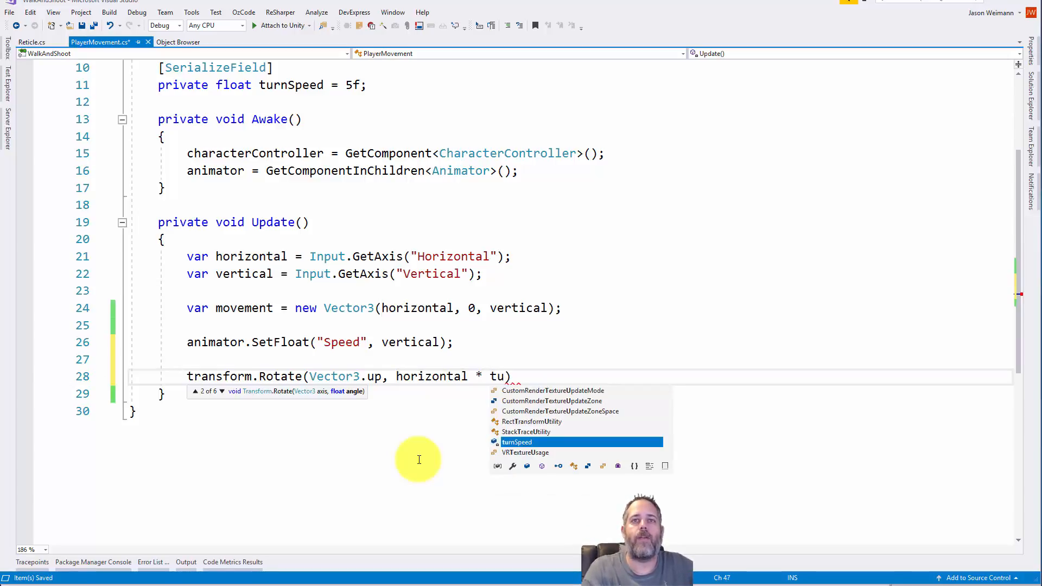
{"action": "key", "text": "Tab"}
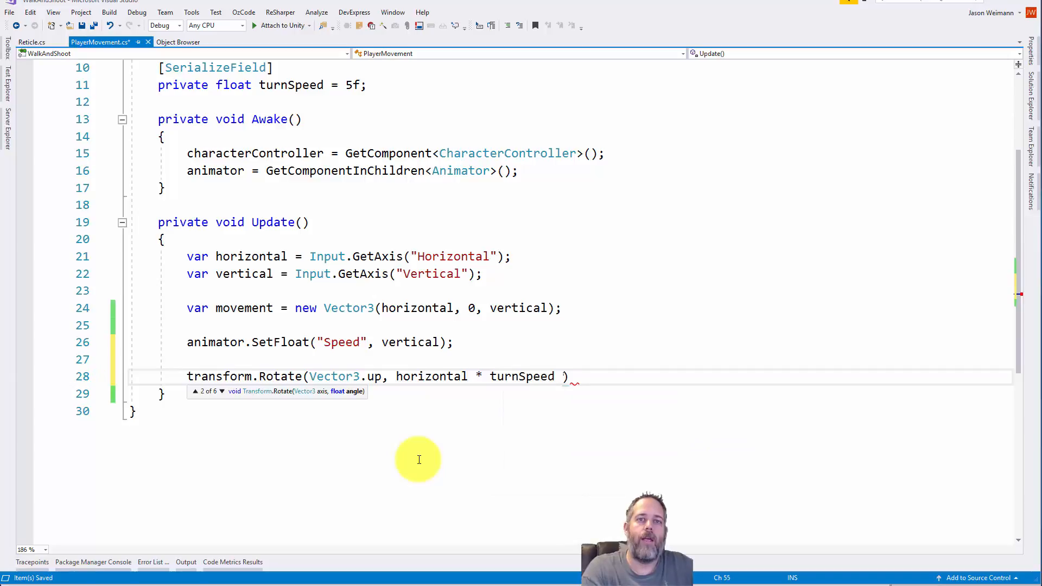
{"action": "type", "text": "* Time."}
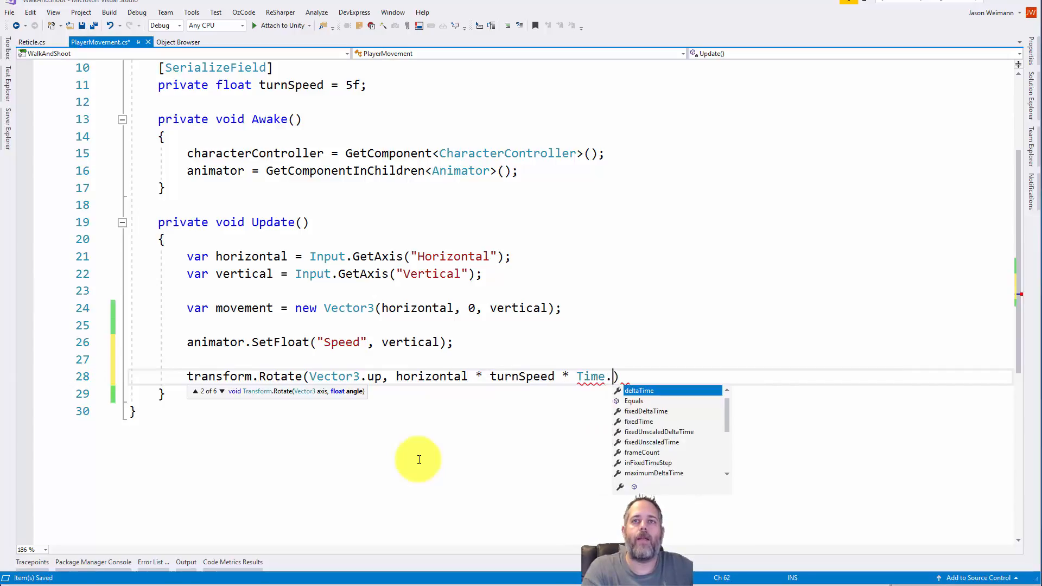
{"action": "type", "text": "del"}
{"action": "key", "text": "Tab"}
{"action": "key", "text": "Right"}
{"action": "type", "text": ";"}
{"action": "key", "text": "ctrl+s"}
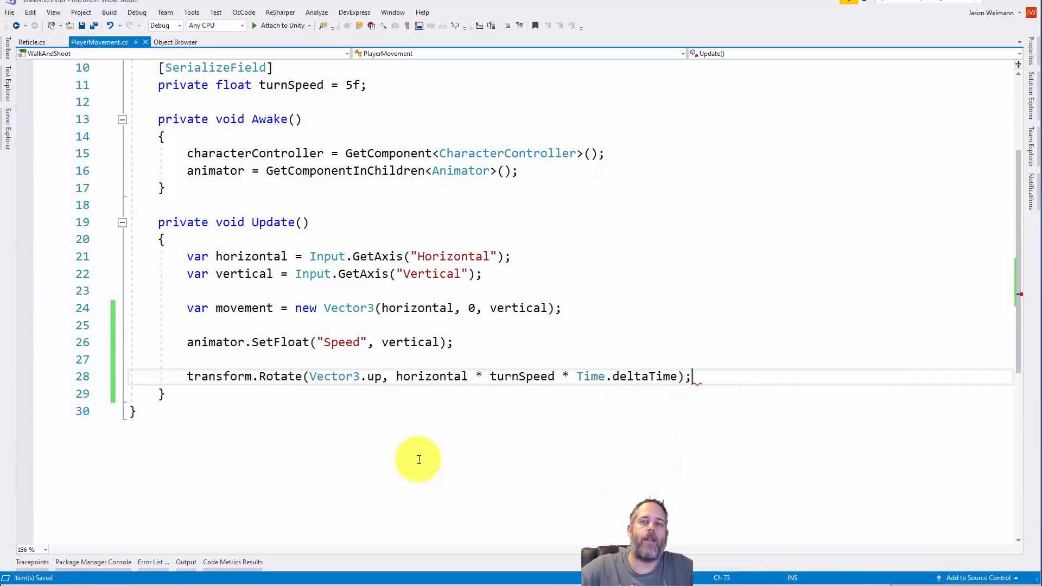
Step: Add an if (vertical != 0) block with braces below the Rotate line, separated by a blank line
{"action": "key", "text": "Return"}
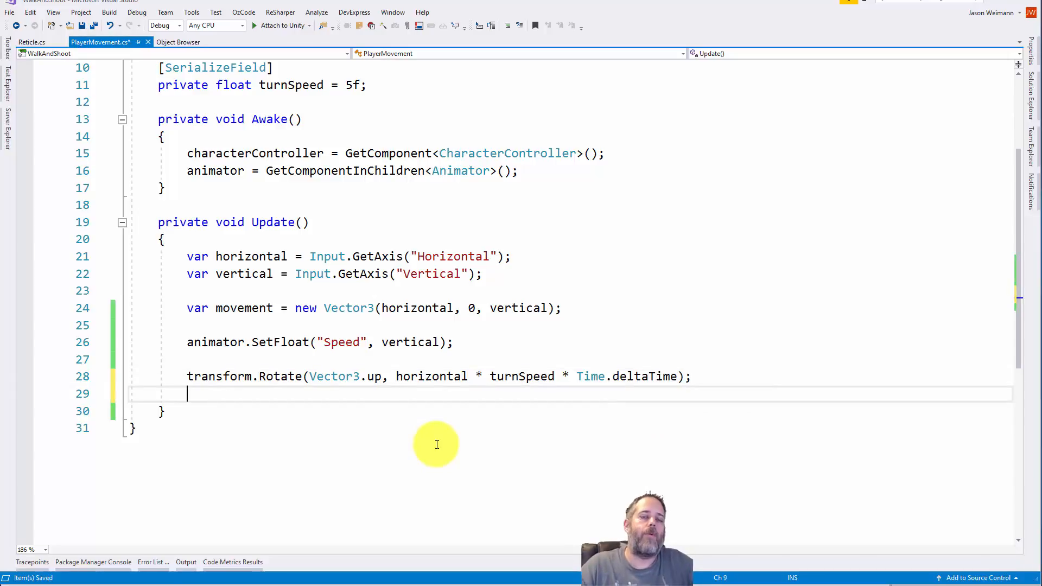
{"action": "key", "text": "Return"}
{"action": "scroll", "coordinate": [437, 444], "scroll_direction": "down", "scroll_amount": 1}
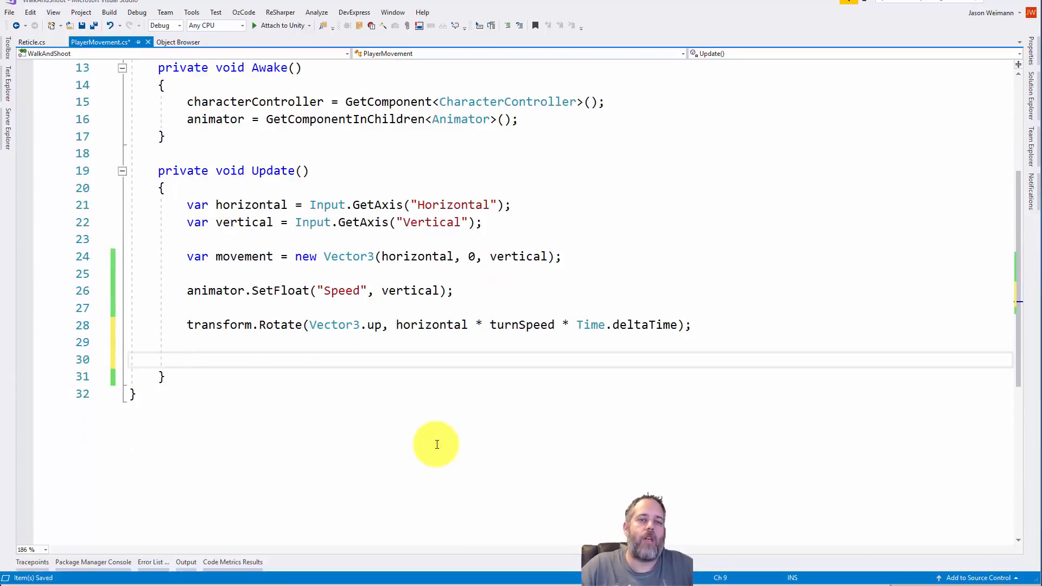
{"action": "type", "text": "if"}
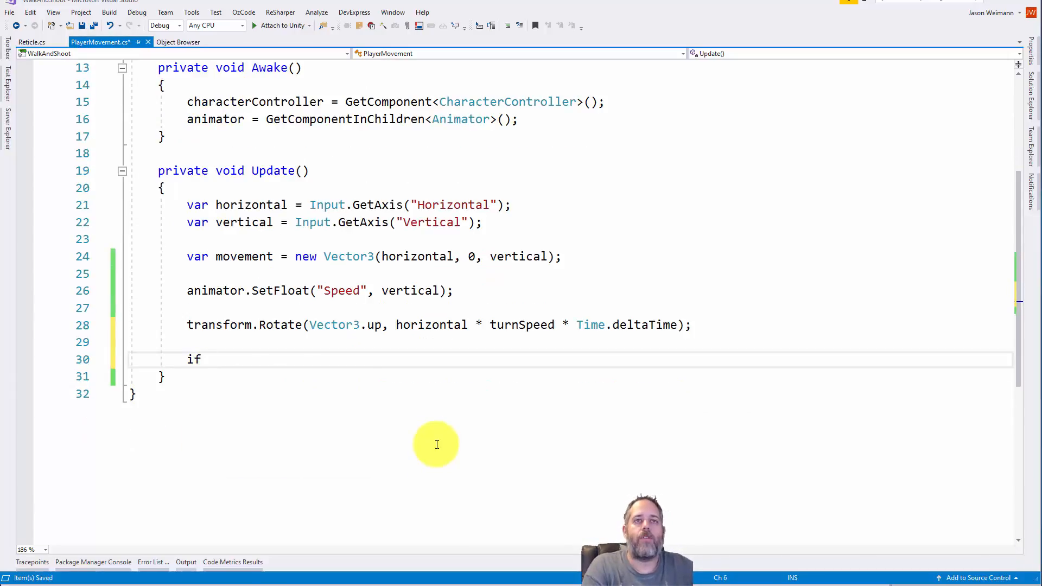
{"action": "type", "text": " (vertical !="}
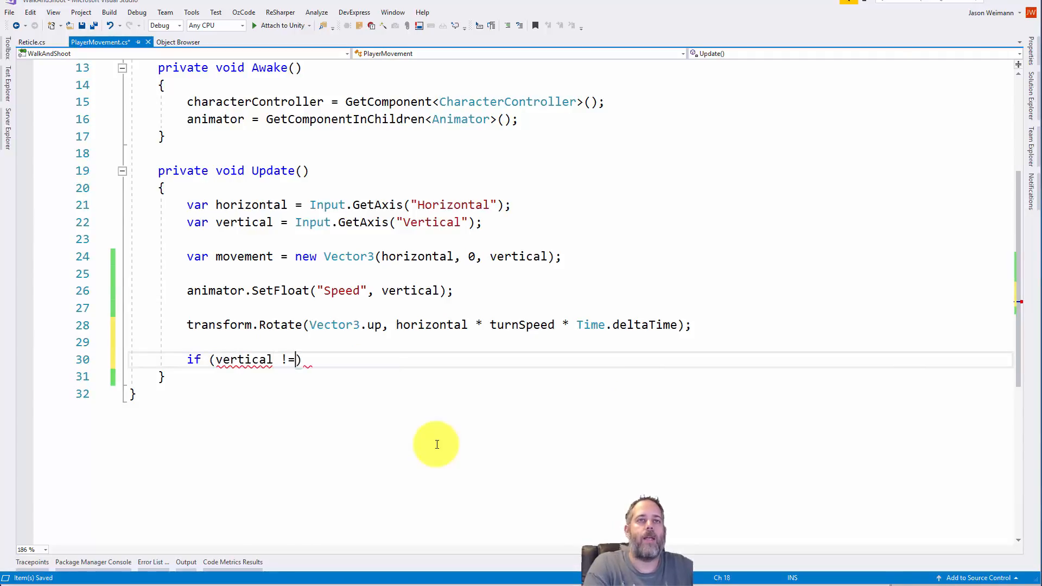
{"action": "type", "text": " 0)"}
{"action": "key", "text": "Return"}
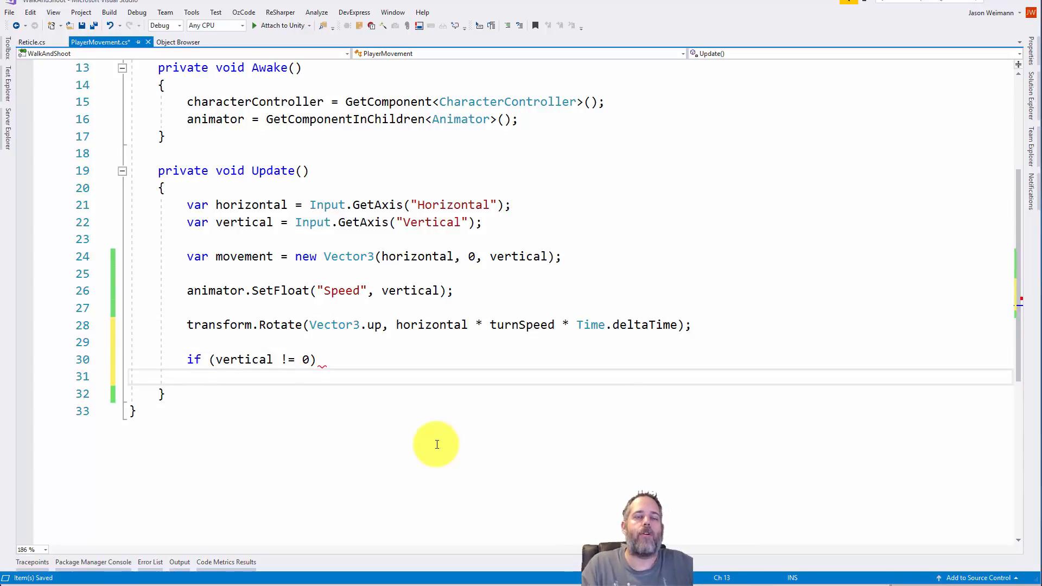
{"action": "type", "text": "{"}
{"action": "key", "text": "Return"}
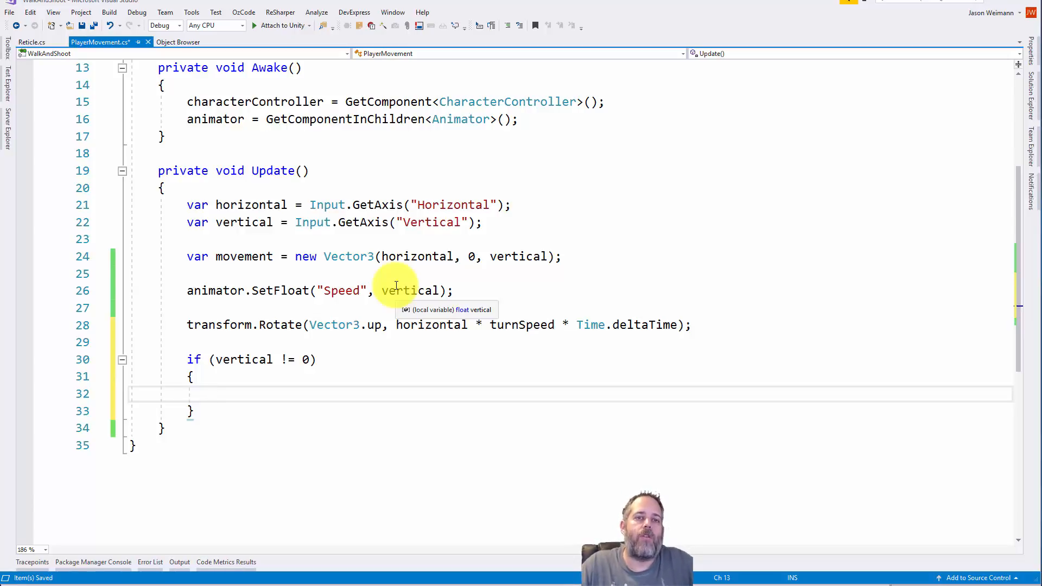
Step: Inside the if (vertical != 0) block, start a characterController.SimpleMove call with transform.forward * moveSpeed as its argument
{"action": "type", "text": "chara"}
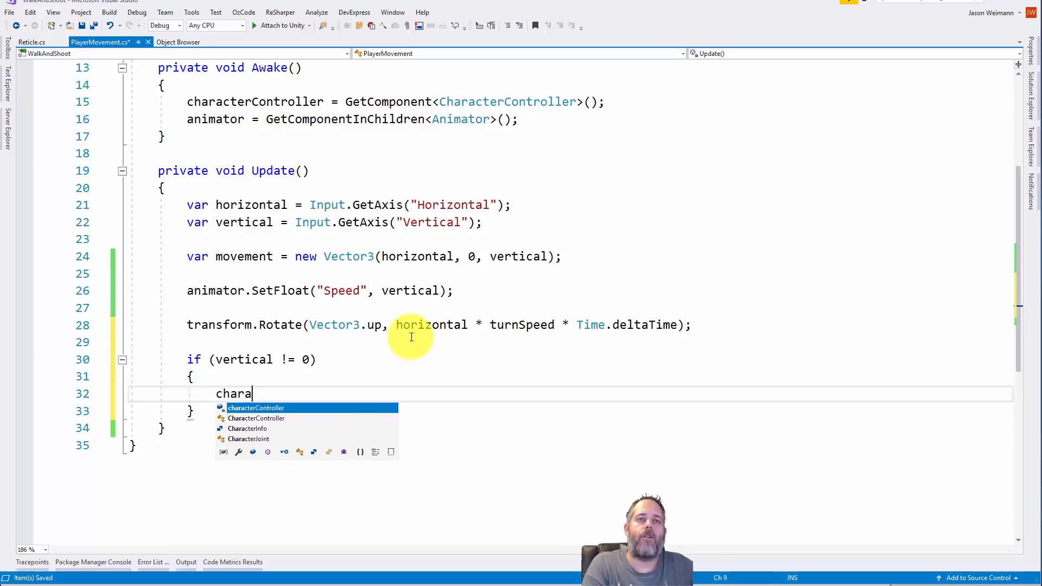
{"action": "type", "text": "cterController.simp"}
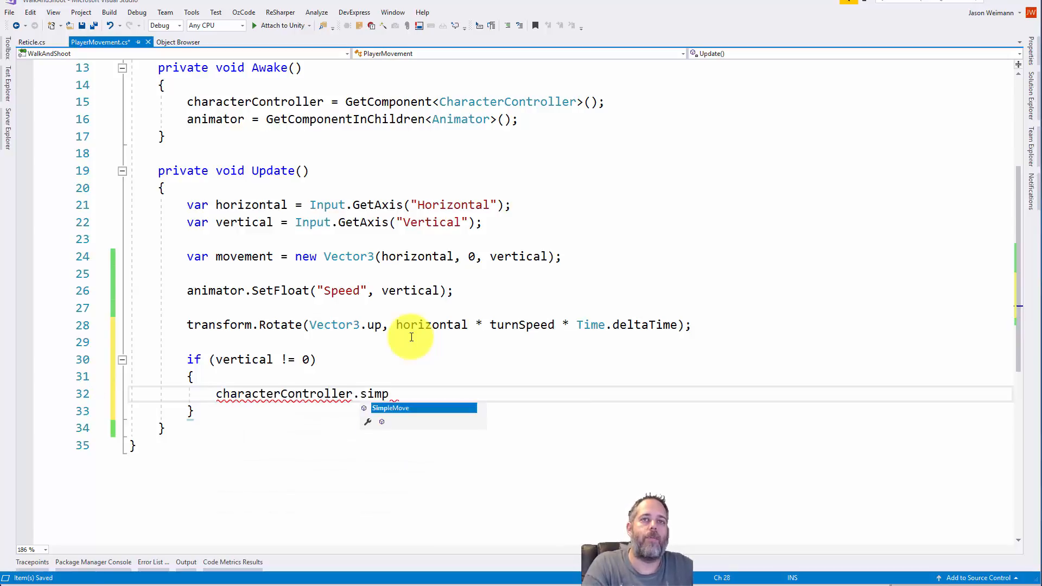
{"action": "key", "text": "Tab"}
{"action": "type", "text": "(transform.for"}
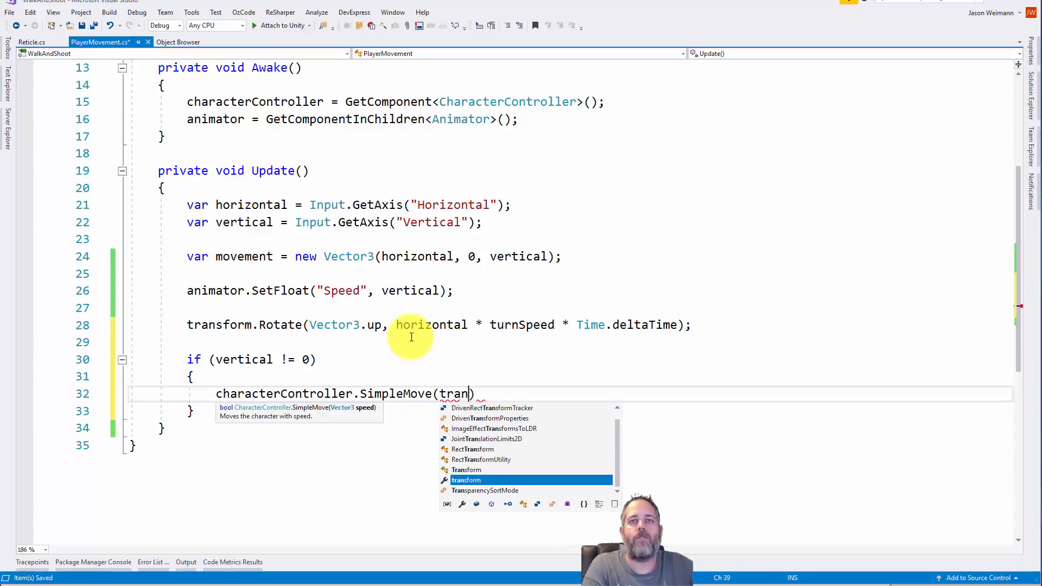
{"action": "key", "text": "Tab"}
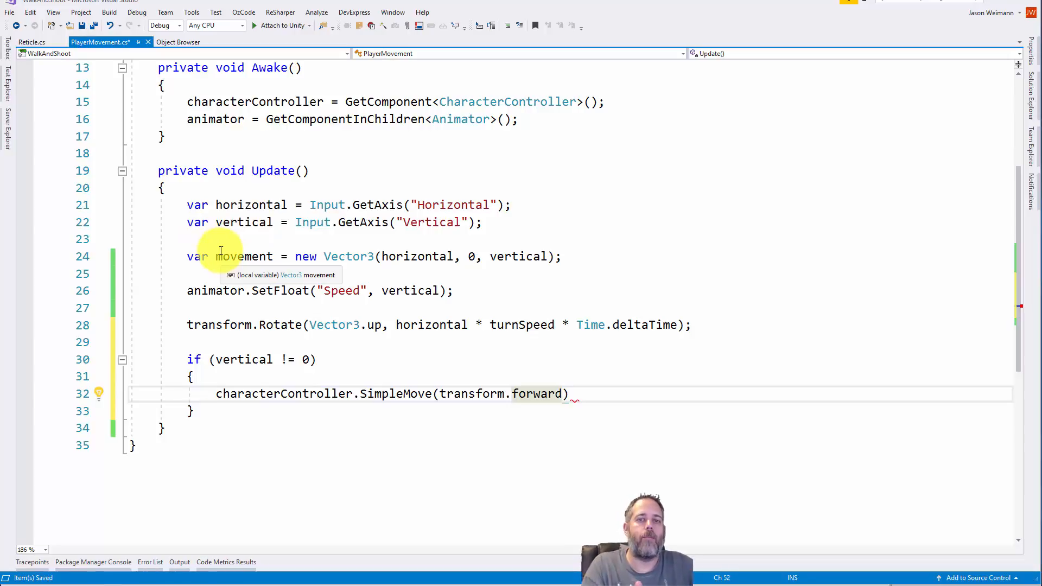
{"action": "type", "text": "* "}
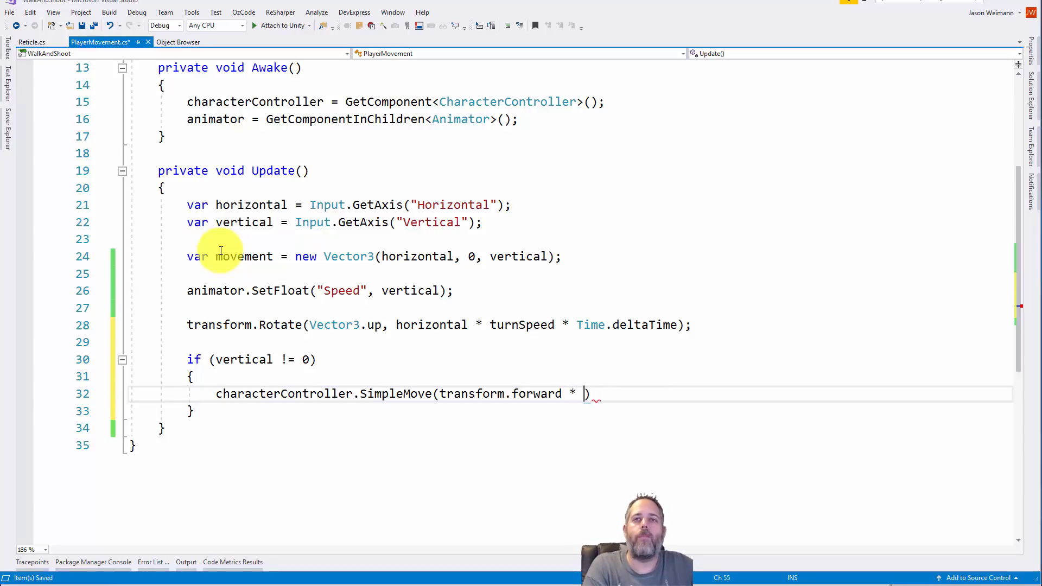
{"action": "type", "text": "move"}
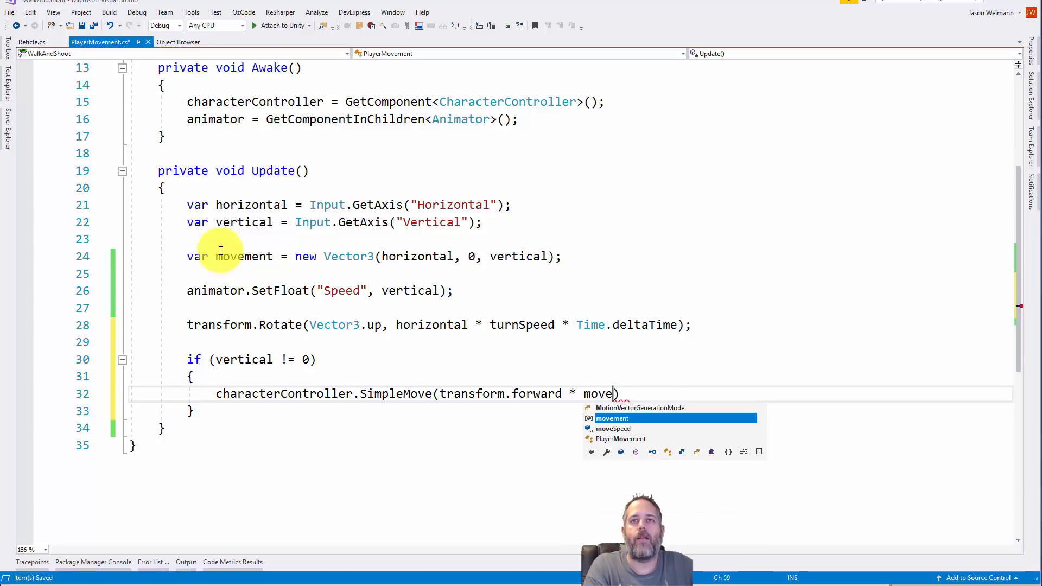
{"action": "type", "text": "Speed * t"}
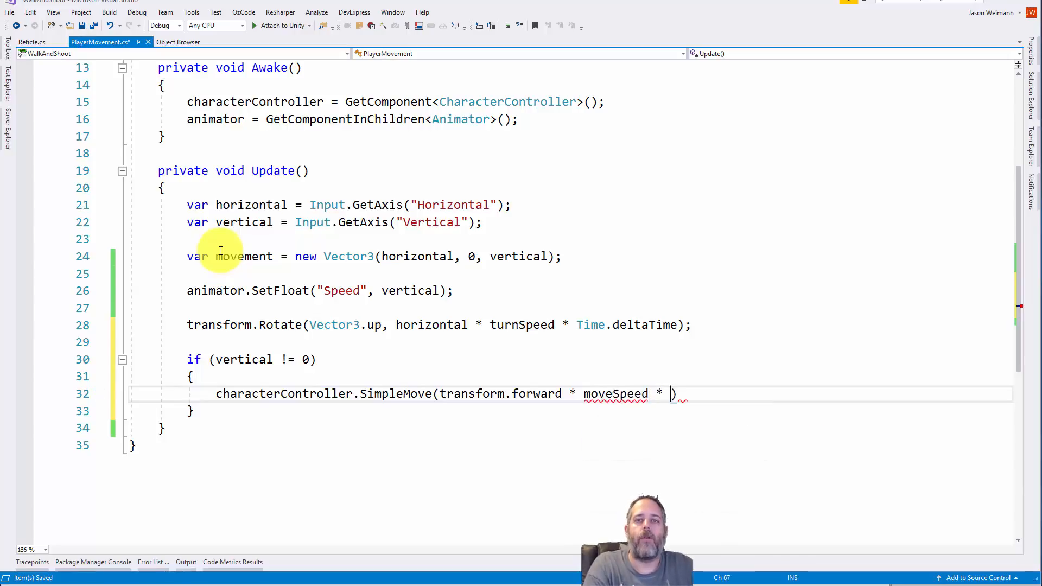
{"action": "type", "text": "ime.d"}
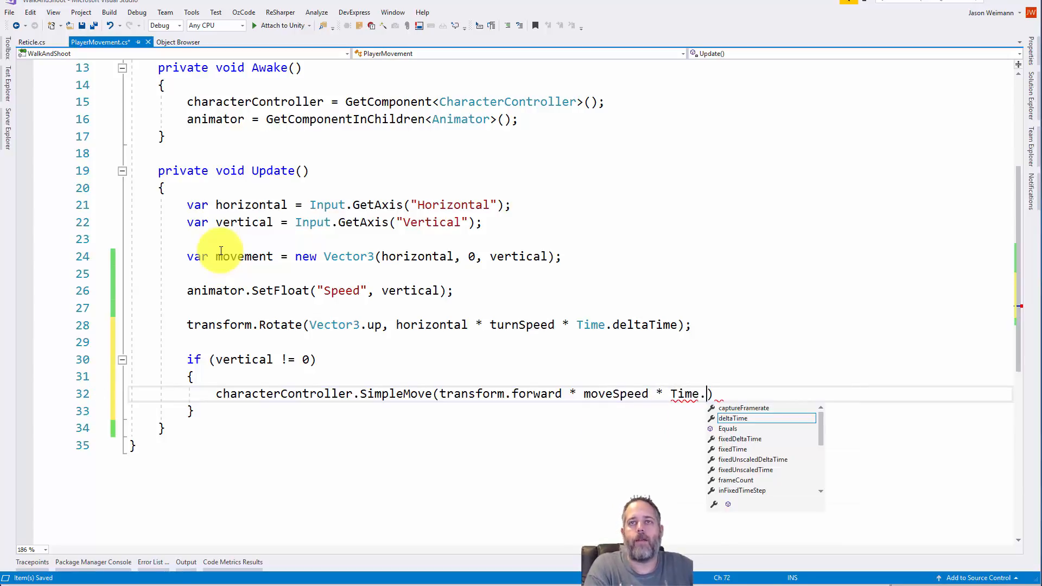
{"action": "type", "text": "el"}
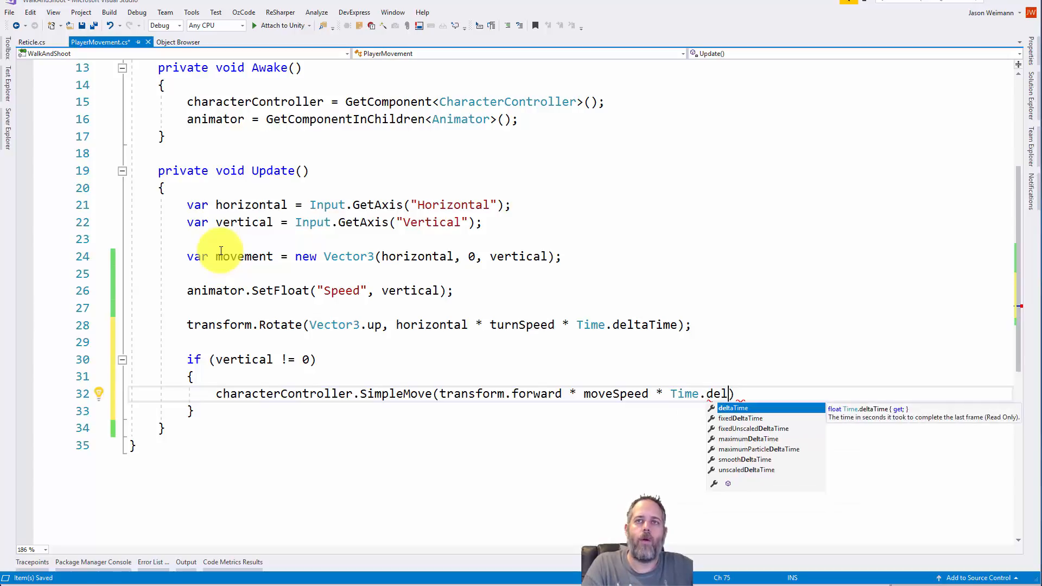
{"action": "key", "text": "ctrl+shift+Left"}
{"action": "key", "text": "ctrl+shift+Left"}
{"action": "key", "text": "ctrl+shift+Left"}
{"action": "key", "text": "ctrl+shift+Left"}
{"action": "key", "text": "Delete"}
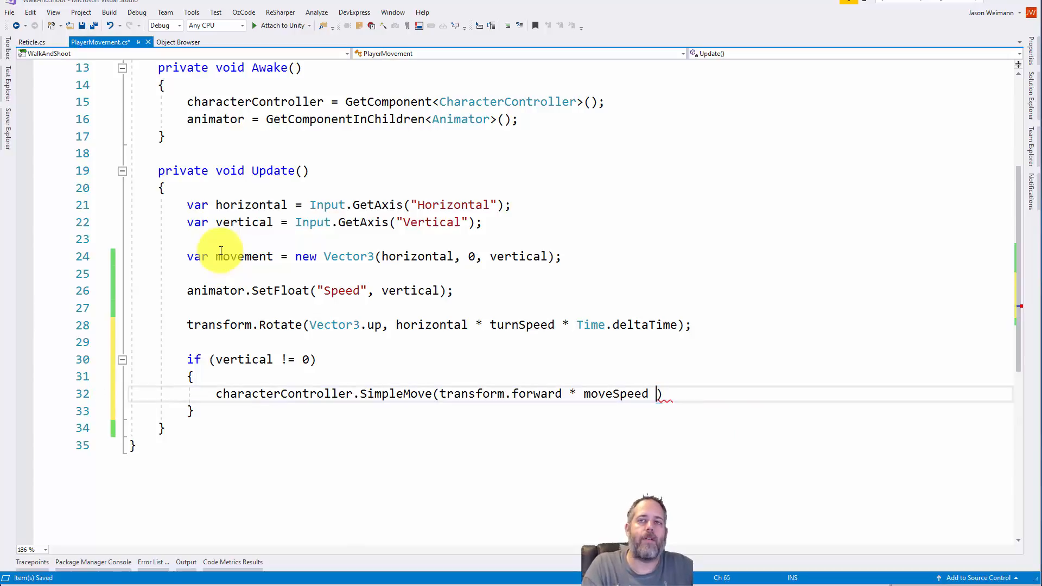
{"action": "key", "text": "BackSpace"}
{"action": "type", "text": ","}
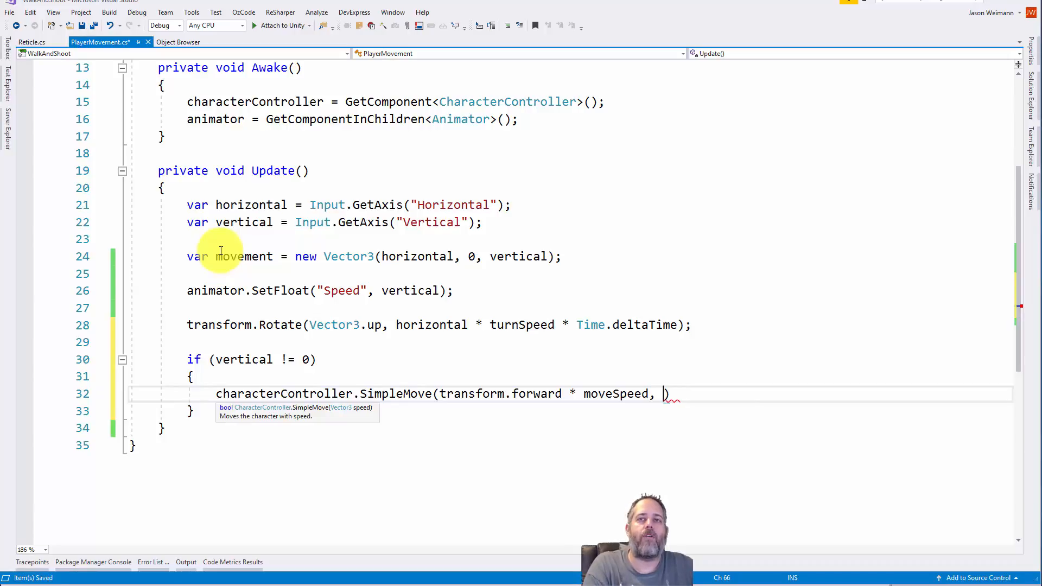
{"action": "key", "text": "BackSpace"}
{"action": "key", "text": "BackSpace"}
Step: Complete the SimpleMove argument with * vertical, end the statement with a semicolon, and save the script
{"action": "type", "text": "* v"}
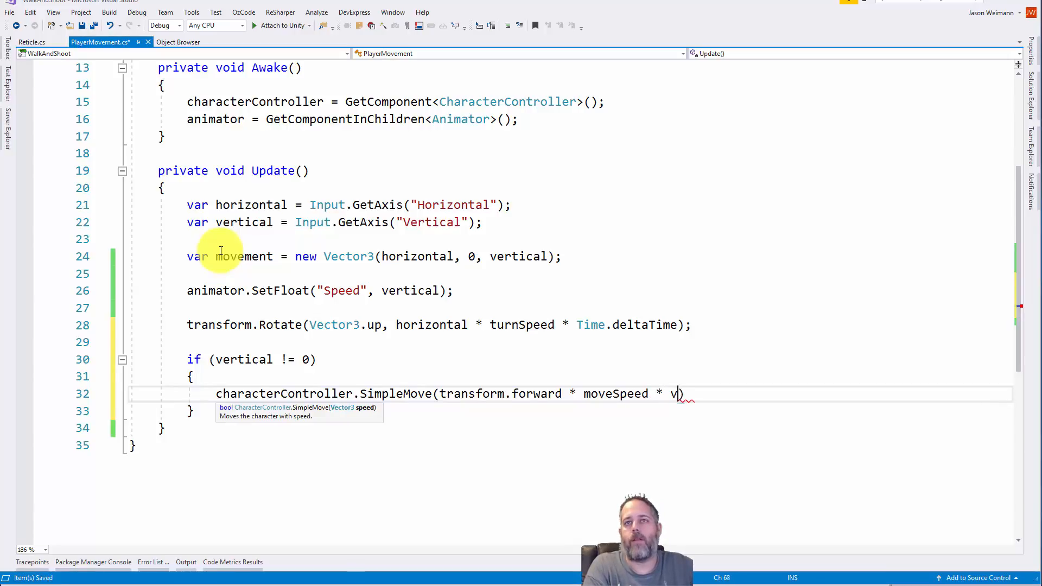
{"action": "type", "text": "ertical"}
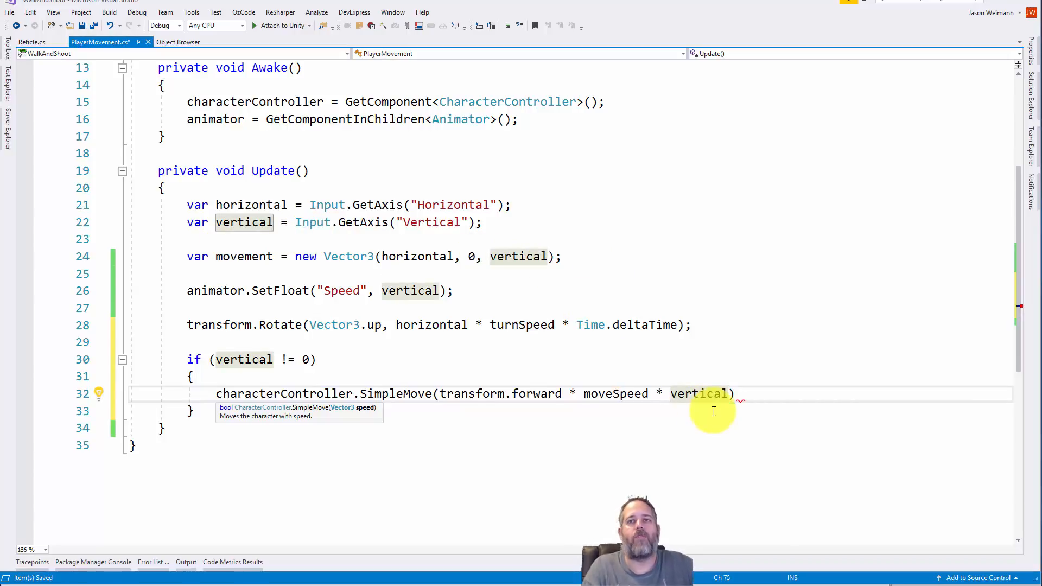
{"action": "type", "text": ");"}
{"action": "key", "text": "ctrl+s"}
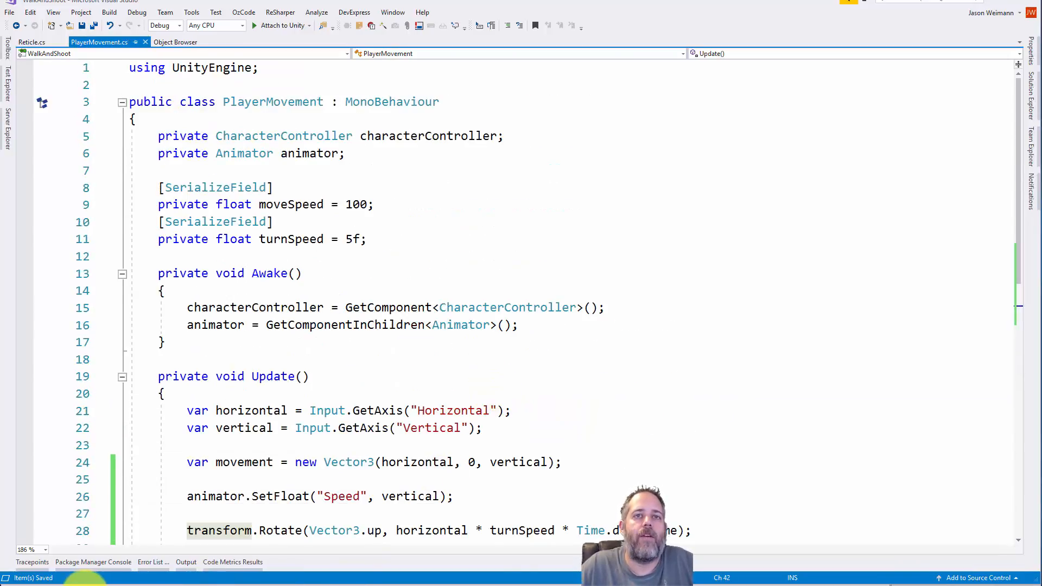
Step: Switch to Unity and set the Player Movement script's Turn Speed to 150 while the game is playing
{"action": "left_click", "coordinate": [86, 581]}
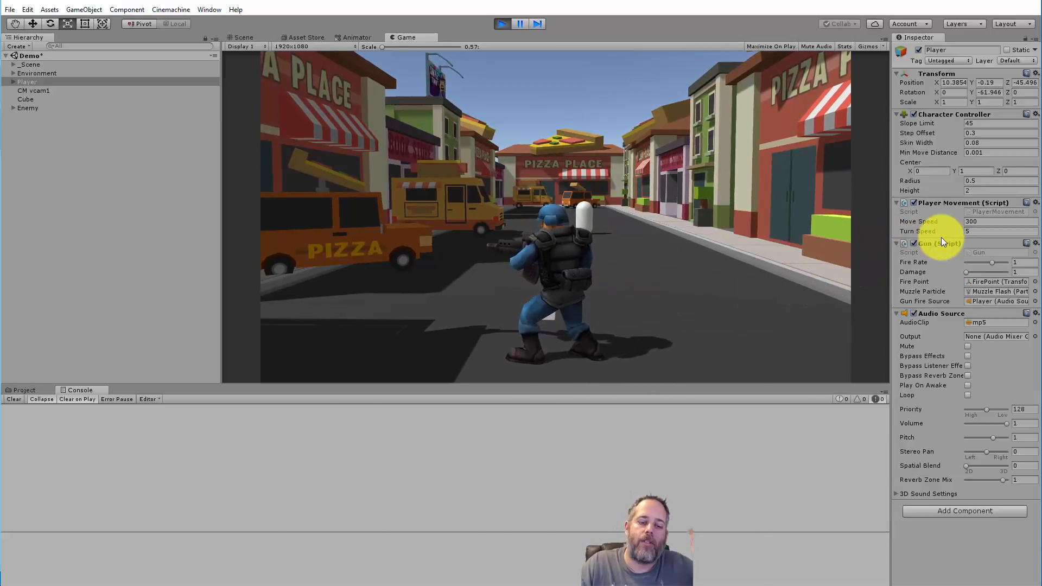
{"action": "left_click", "coordinate": [976, 230]}
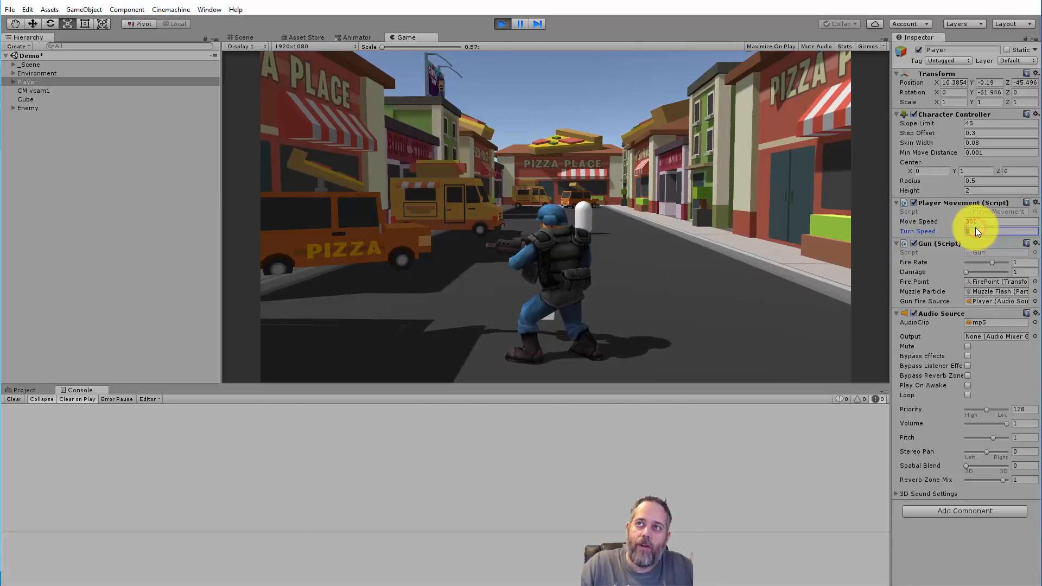
{"action": "type", "text": "150"}
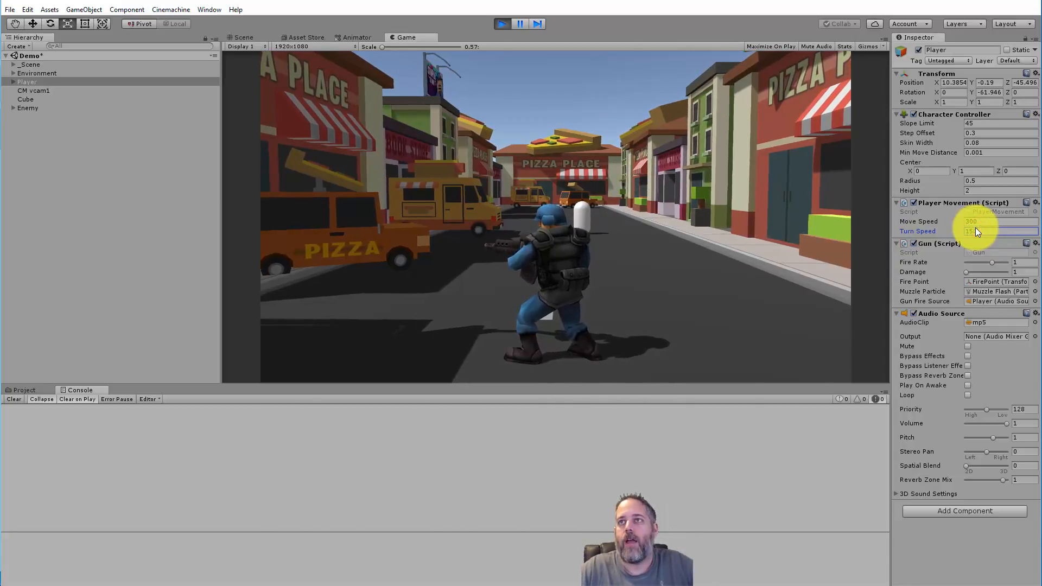
{"action": "left_click", "coordinate": [705, 264]}
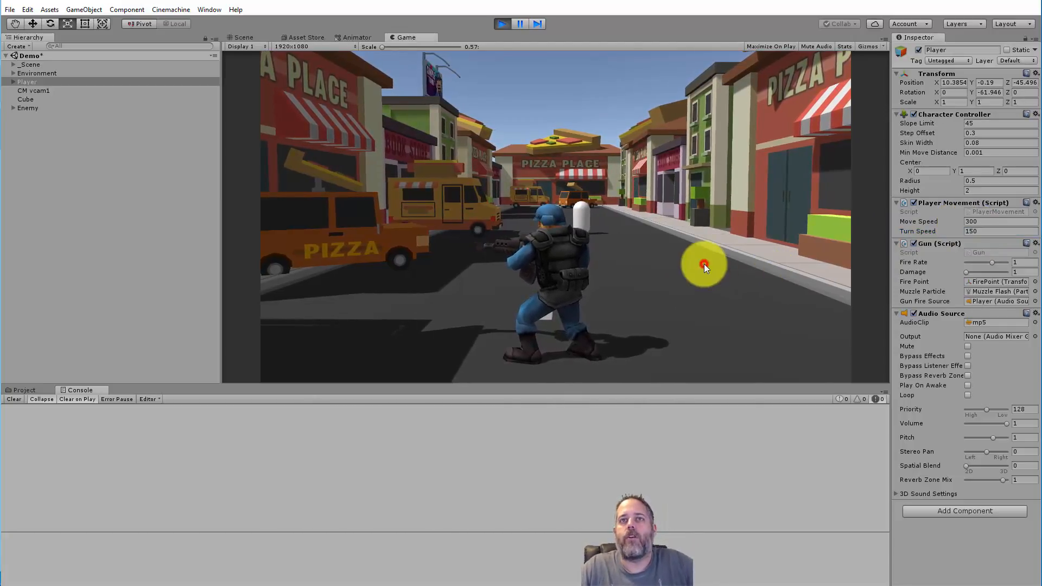
Step: Test turning the player both ways and moving it forward and backward in the running game
{"action": "key", "text": "d"}
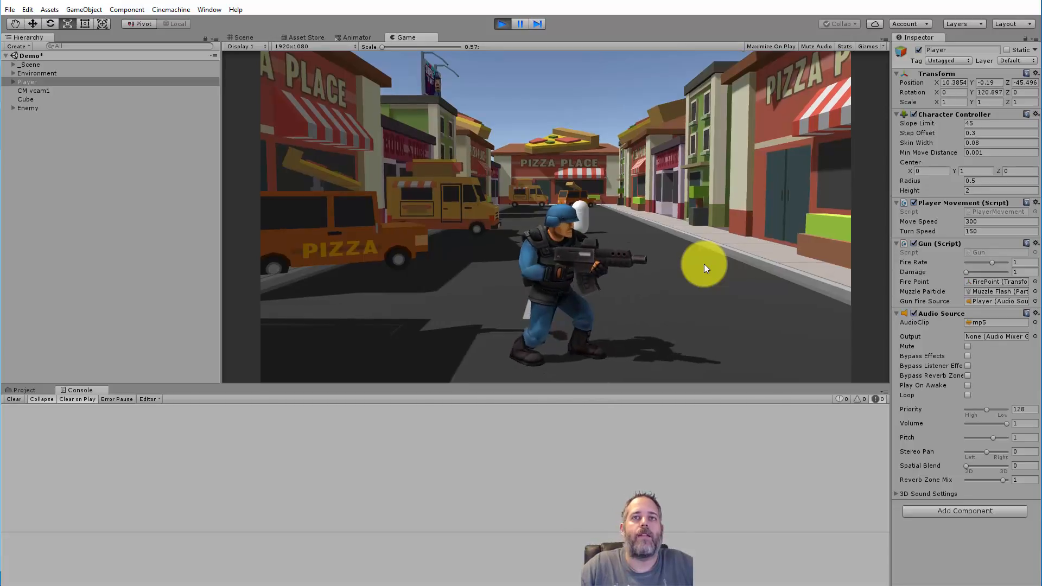
{"action": "key", "text": "a"}
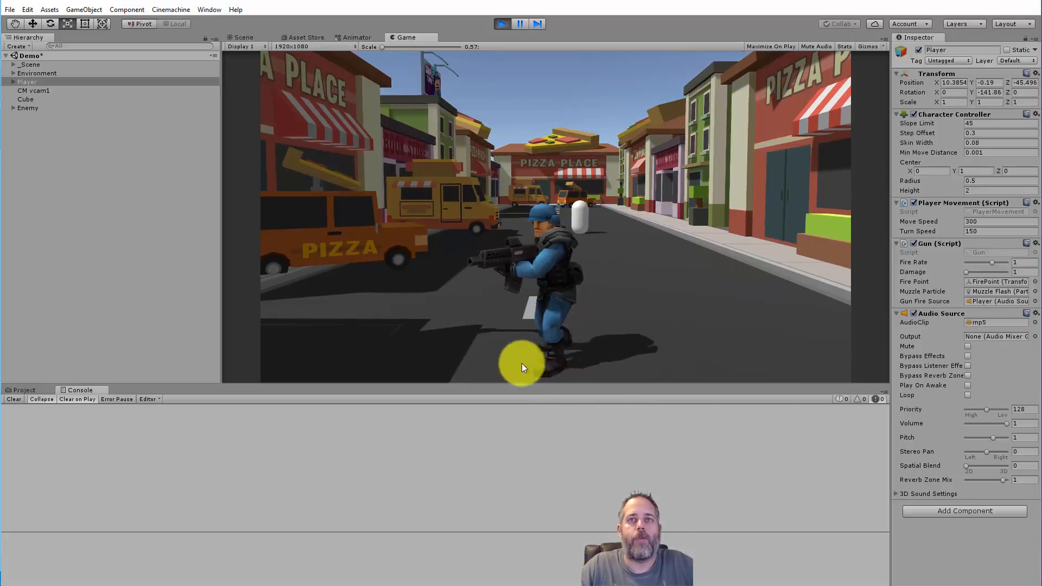
{"action": "key", "text": "d"}
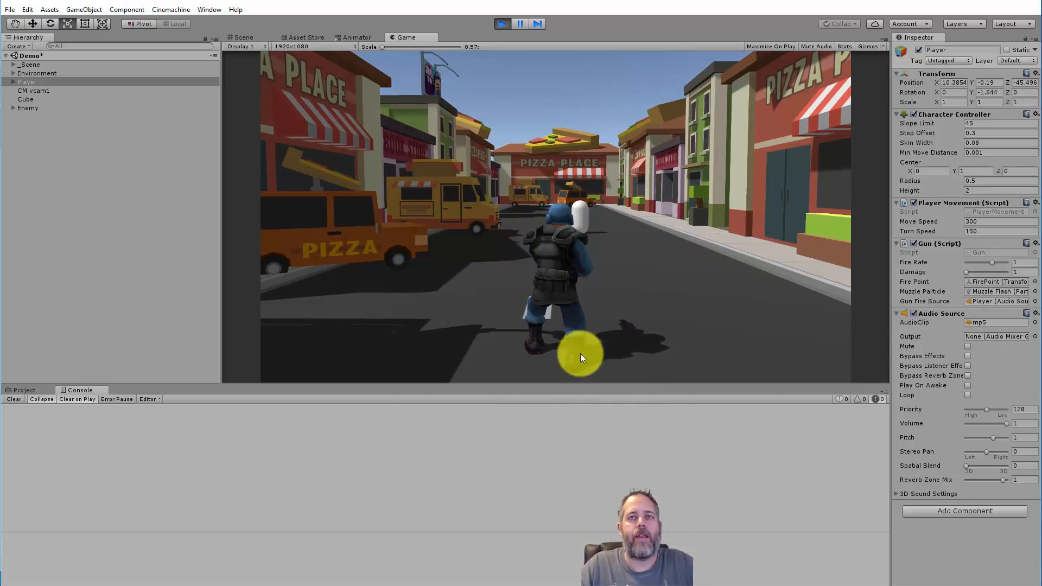
{"action": "key", "text": "w"}
{"action": "key", "text": "s"}
{"action": "key", "text": "d"}
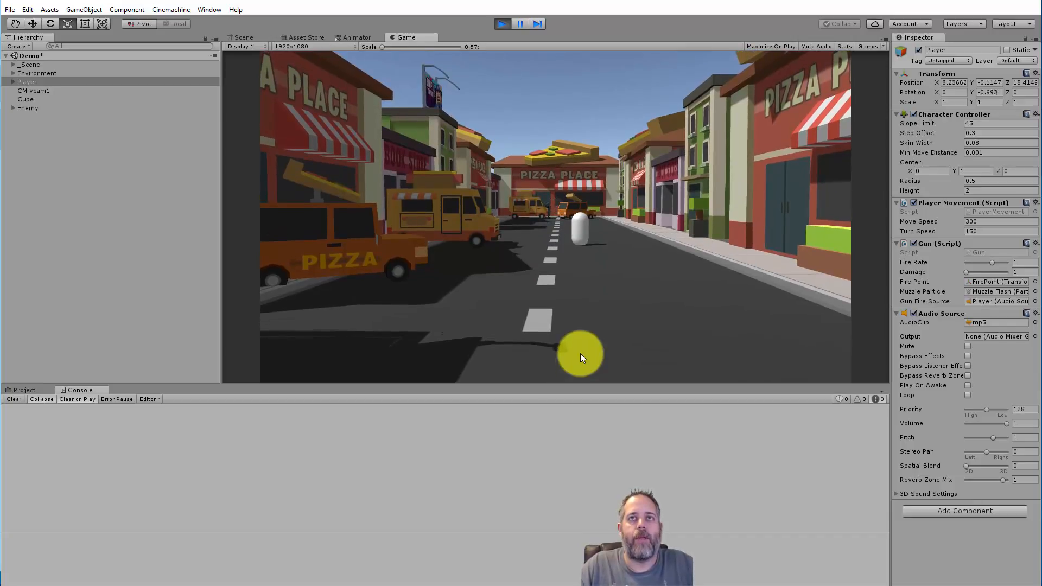
{"action": "key", "text": "d"}
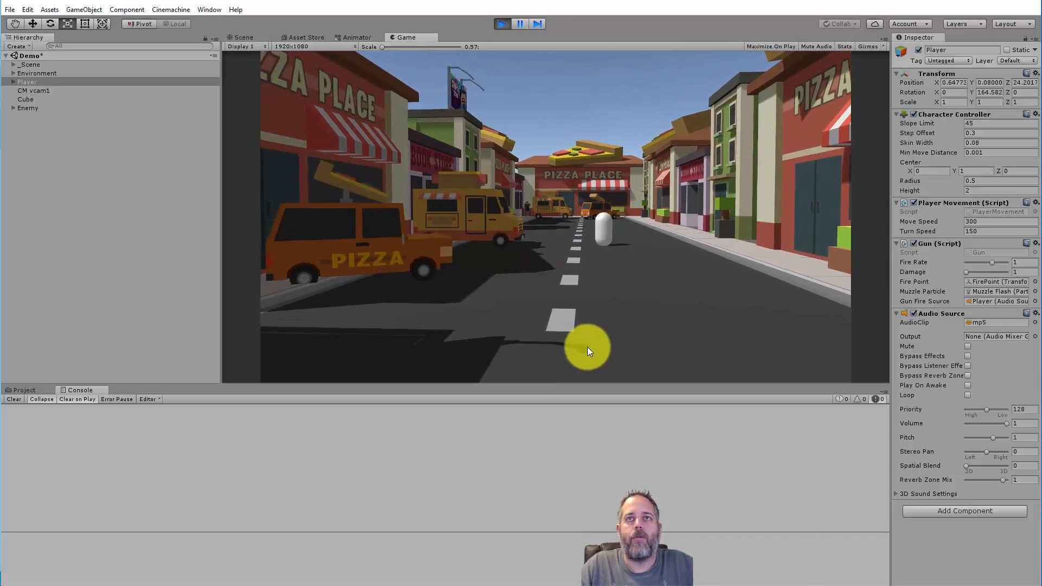
{"action": "key", "text": "w"}
{"action": "key", "text": "s"}
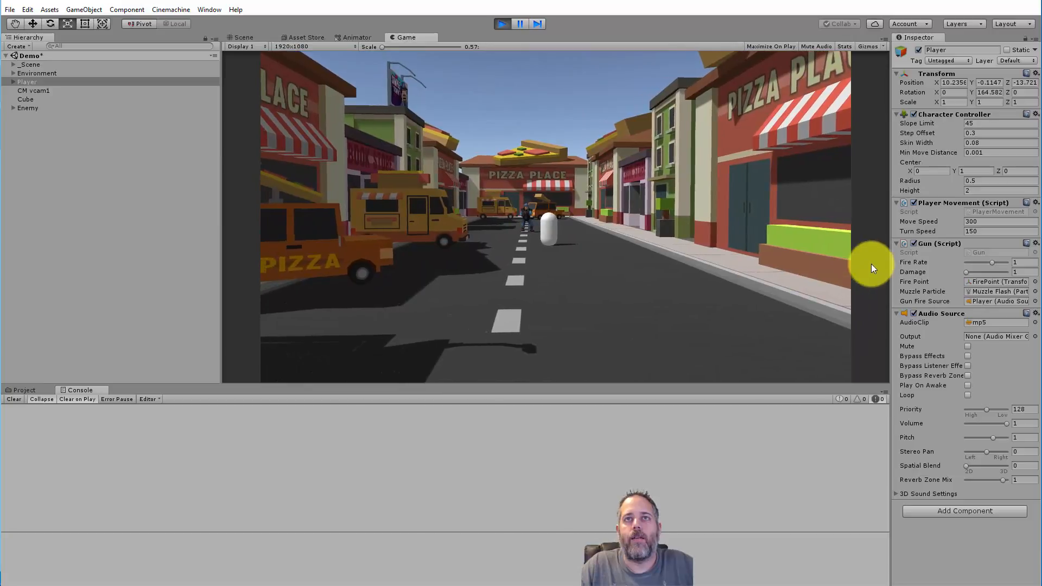
{"action": "key", "text": "d"}
{"action": "key", "text": "w"}
{"action": "key", "text": "s"}
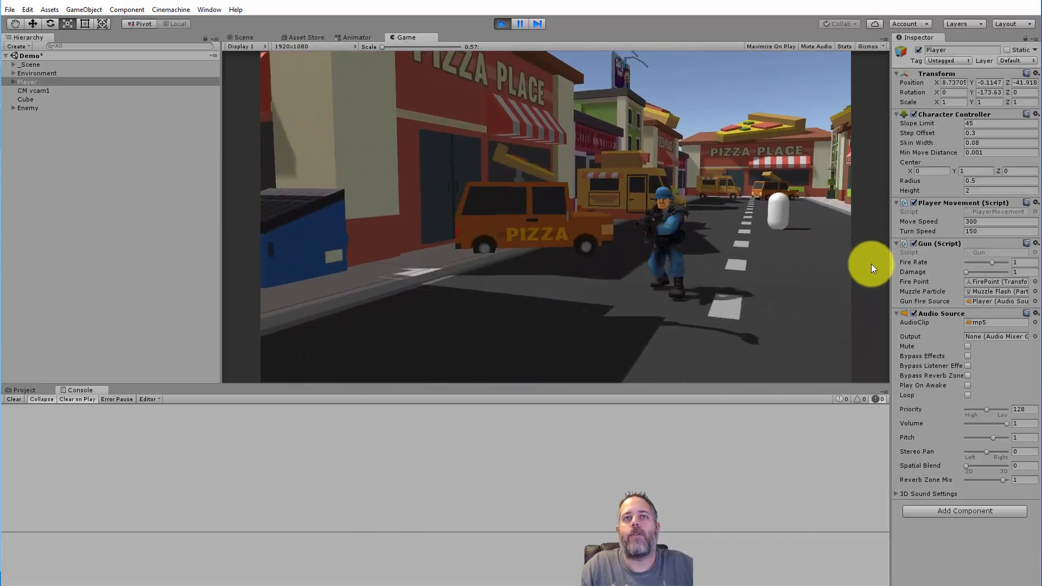
Step: Set the player's Move Speed to 3 and test walking and turning in the running game
{"action": "left_click", "coordinate": [973, 222]}
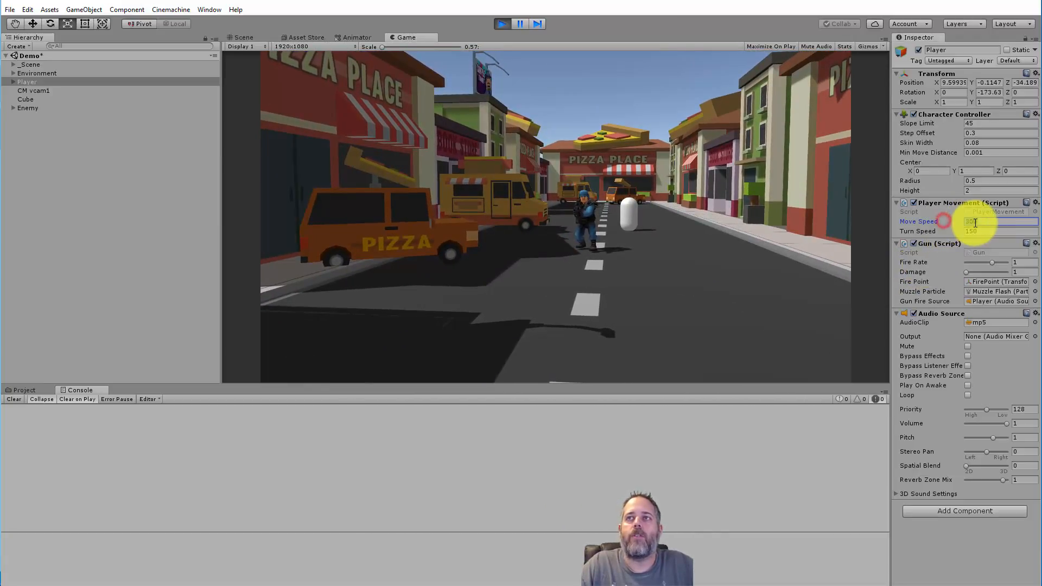
{"action": "type", "text": "3"}
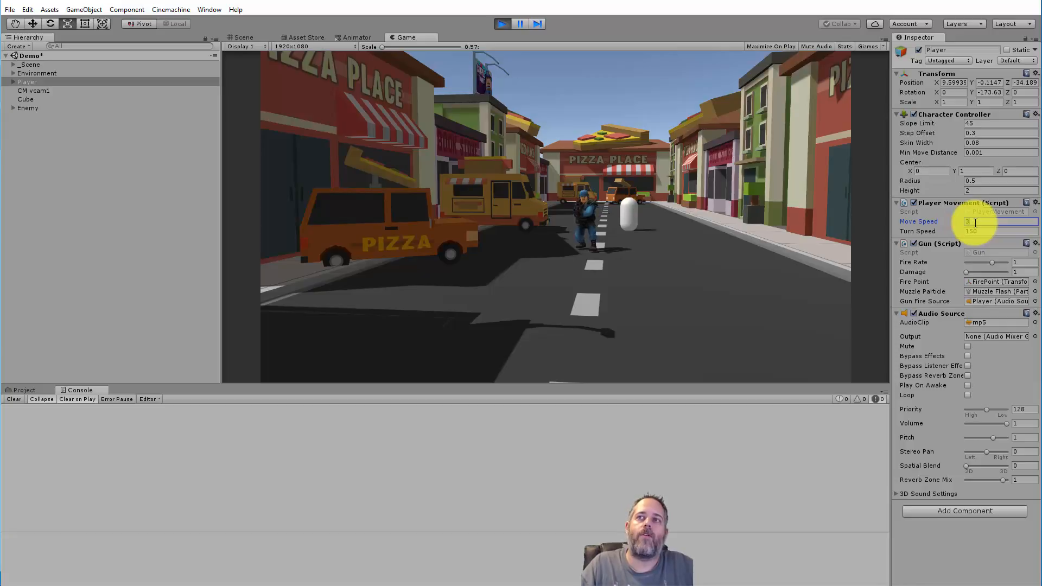
{"action": "left_click", "coordinate": [689, 280]}
{"action": "key", "text": "w"}
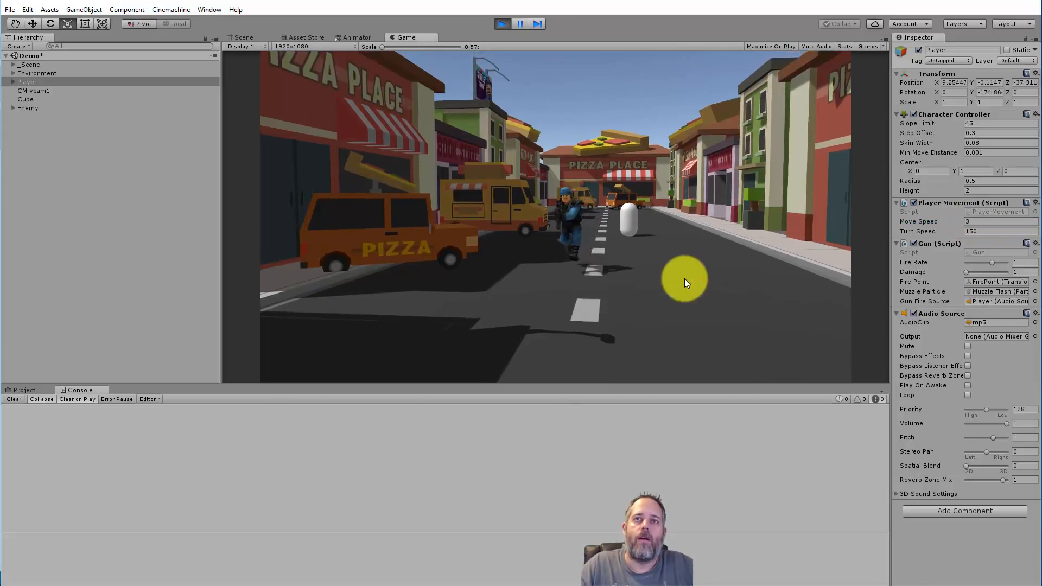
{"action": "key", "text": "a"}
Step: Set the player's Move Speed to 5 and try moving forward and turning in the running game
{"action": "left_click", "coordinate": [977, 221]}
{"action": "type", "text": "5"}
{"action": "left_click", "coordinate": [610, 312]}
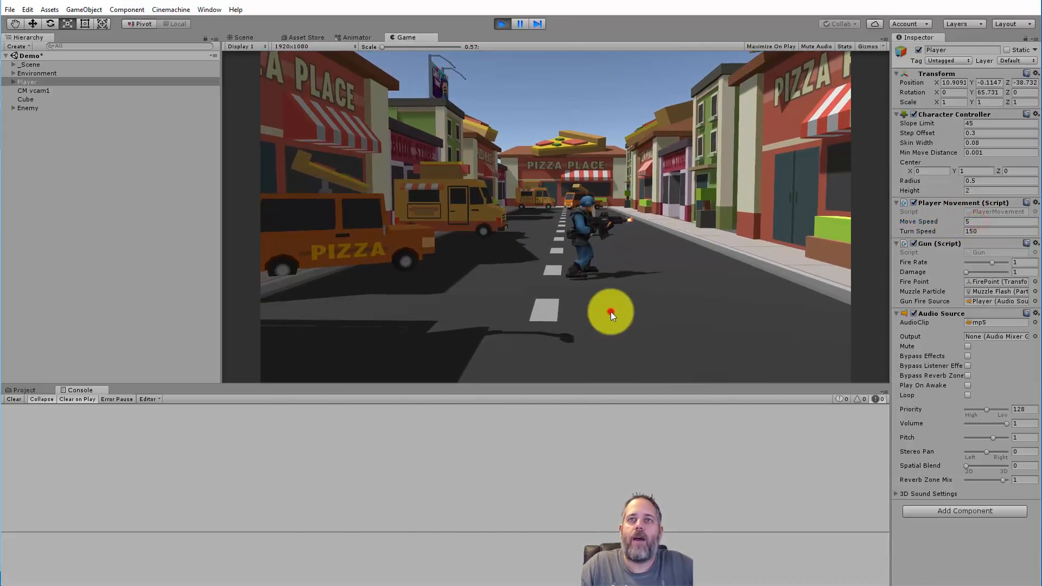
{"action": "key", "text": "w"}
{"action": "key", "text": "a"}
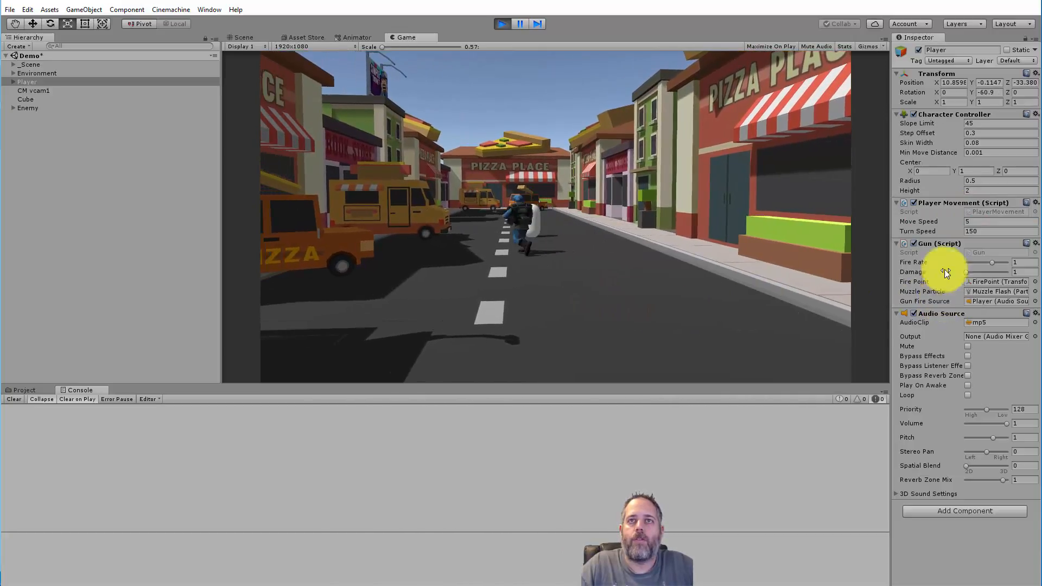
Step: Set the player's Move Speed to 7.5 and test moving forward, moving backward and turning in the running game
{"action": "left_click", "coordinate": [929, 220]}
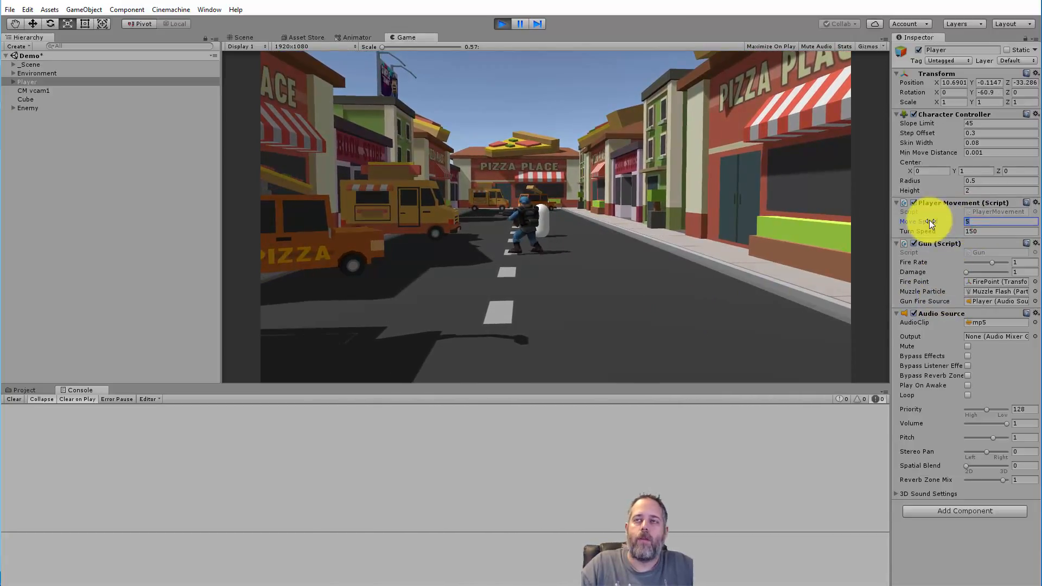
{"action": "type", "text": "7.5"}
{"action": "left_click", "coordinate": [724, 291]}
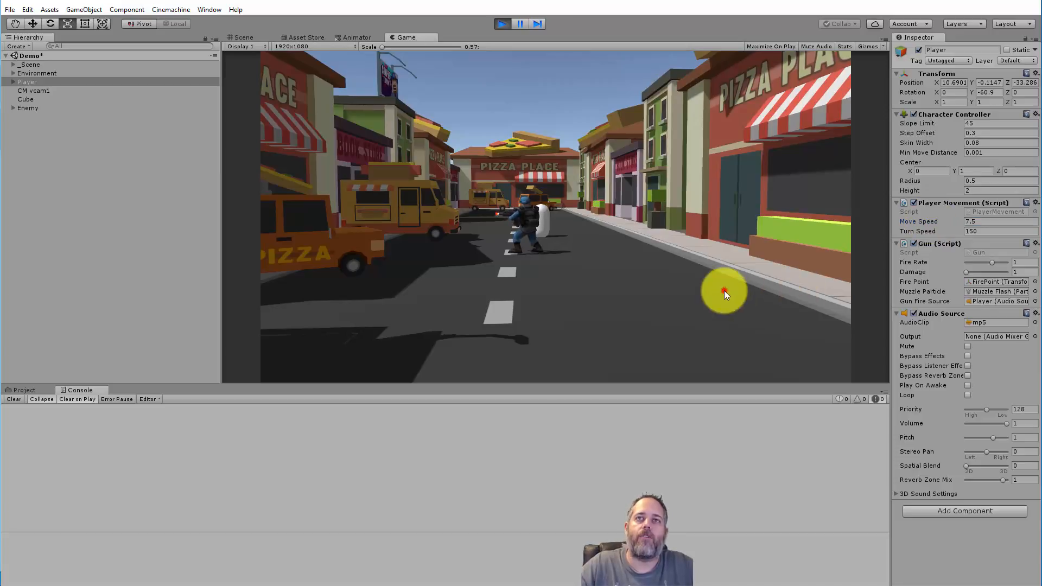
{"action": "key", "text": "s"}
{"action": "key", "text": "w"}
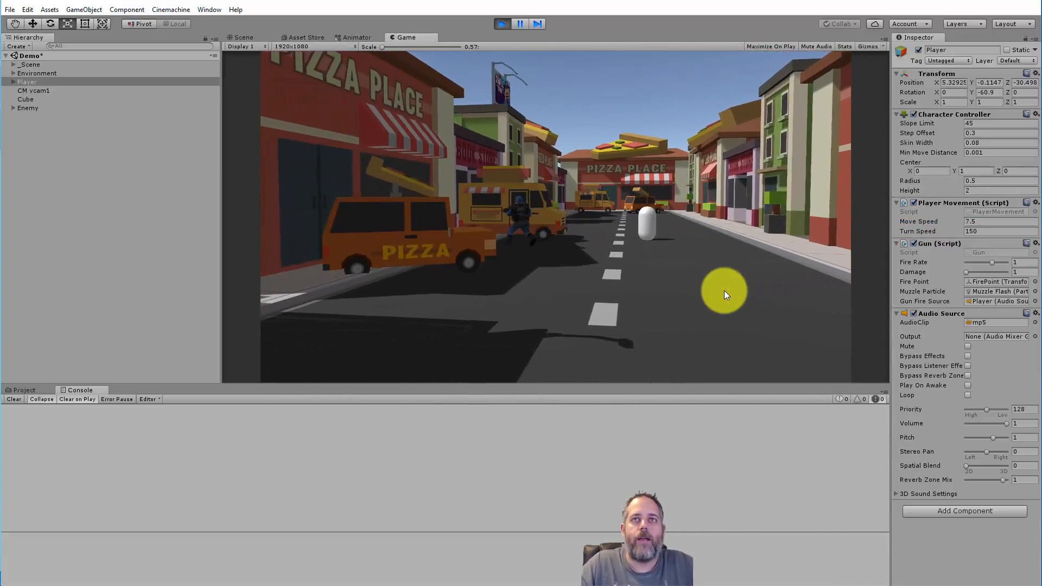
{"action": "key", "text": "s"}
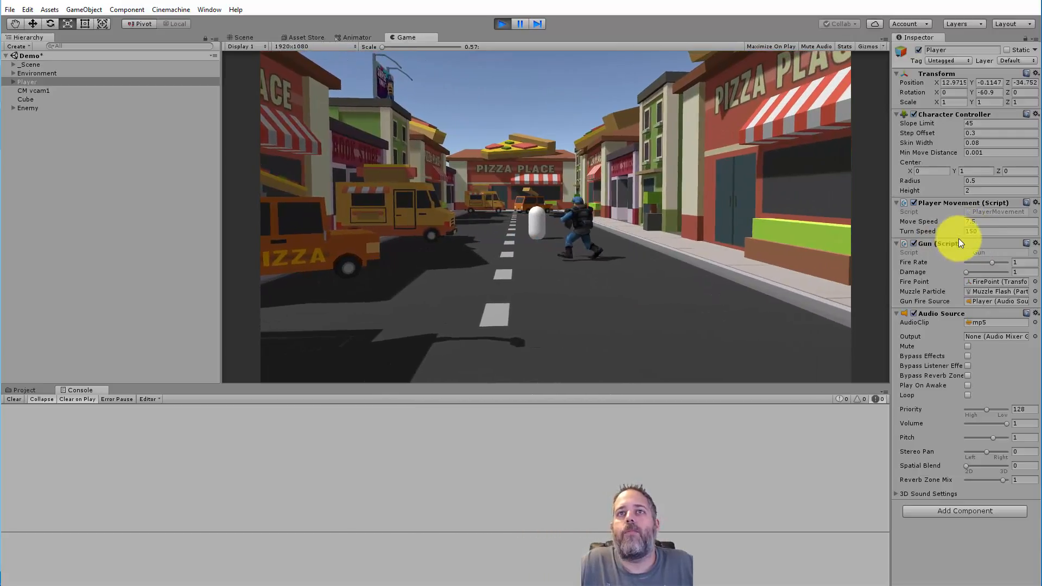
{"action": "key", "text": "w"}
{"action": "key", "text": "a"}
{"action": "key", "text": "d"}
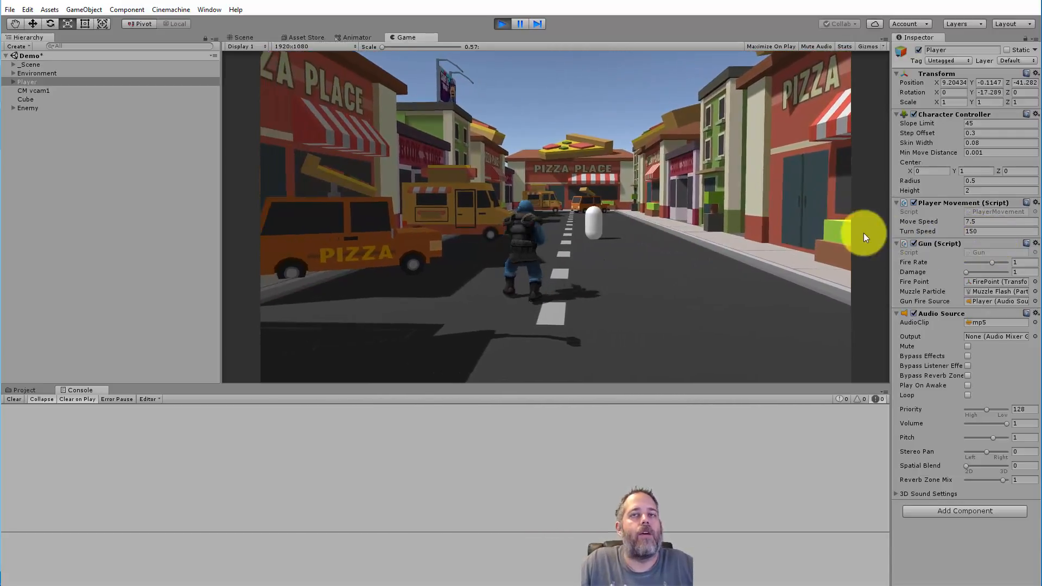
Step: Stop the running game and set the player's Move Speed to 7.5 and Turn Speed to 150
{"action": "left_click", "coordinate": [501, 24]}
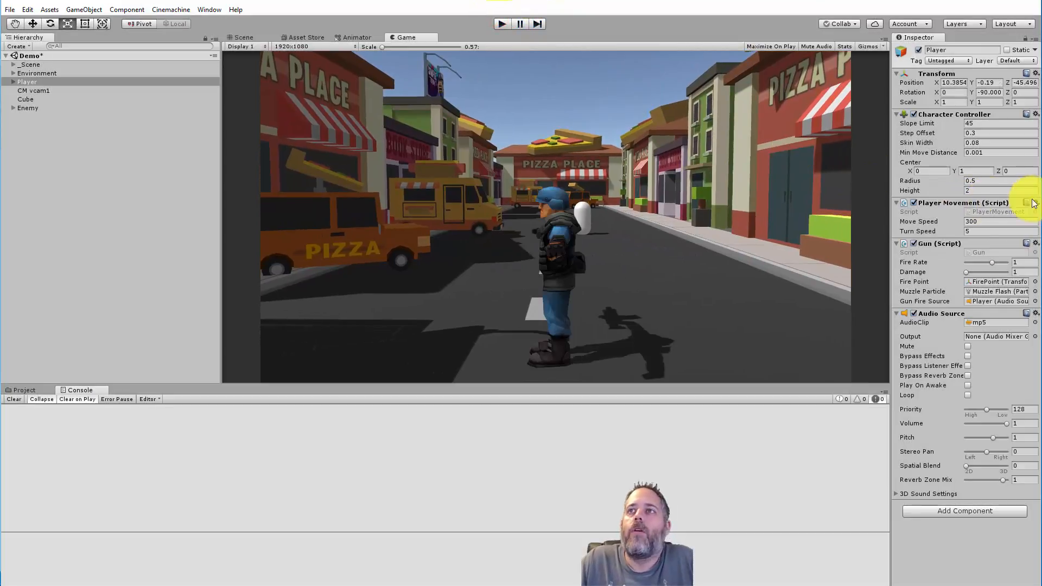
{"action": "left_click", "coordinate": [978, 221]}
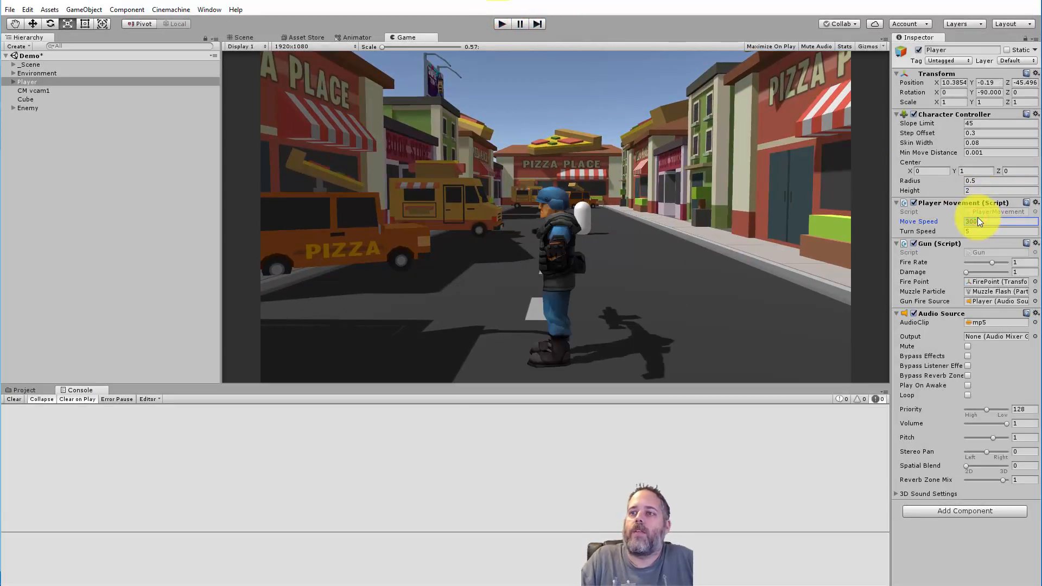
{"action": "type", "text": "7.5"}
{"action": "key", "text": "Tab"}
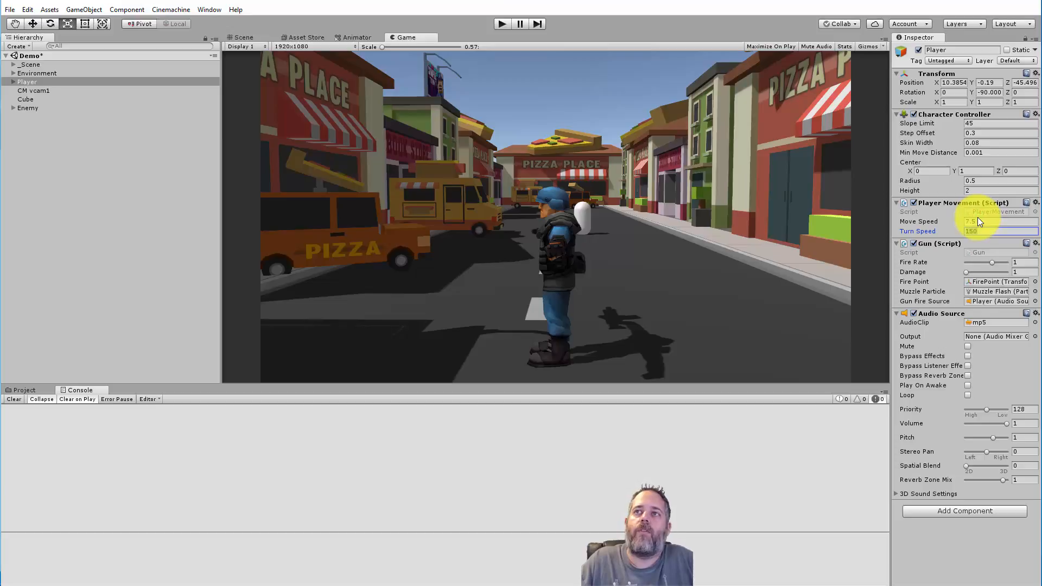
{"action": "left_click", "coordinate": [116, 207]}
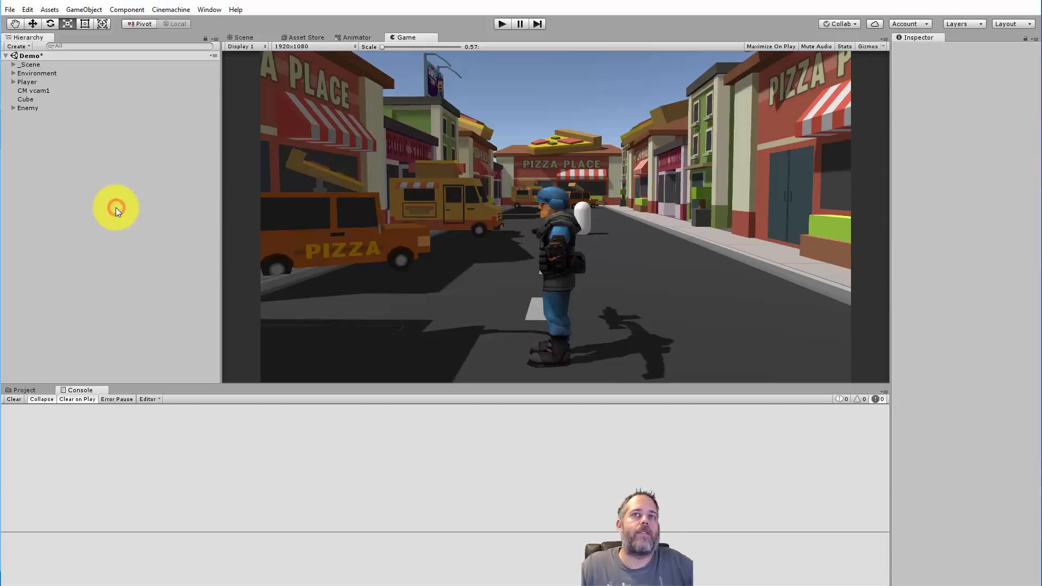
Step: Assign the player's ToonSoldier_demo object as the Follow target of the CM vcam1 virtual camera
{"action": "left_click", "coordinate": [35, 109]}
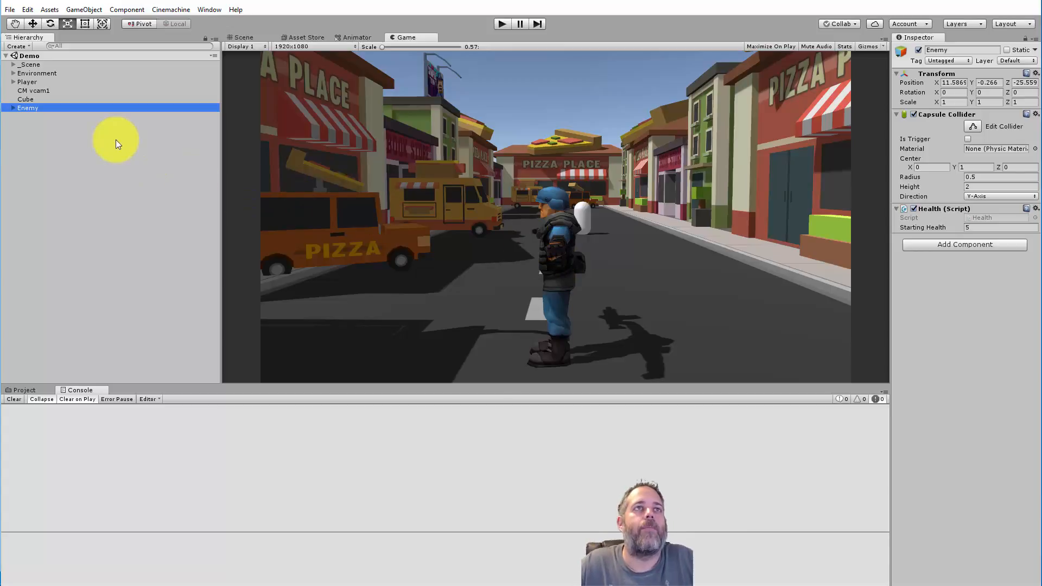
{"action": "left_click", "coordinate": [41, 91]}
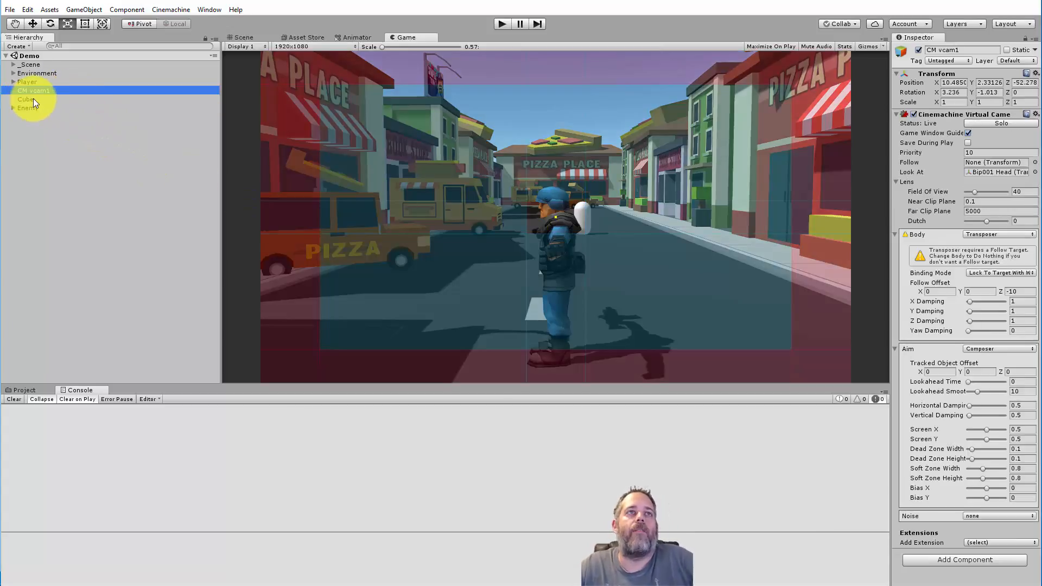
{"action": "left_click", "coordinate": [158, 11]}
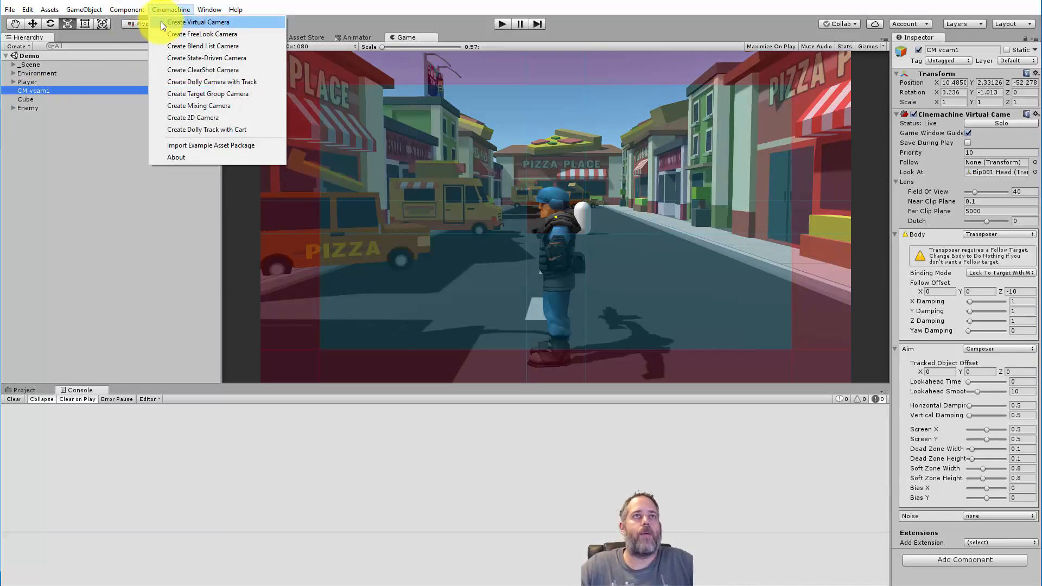
{"action": "left_click", "coordinate": [170, 11]}
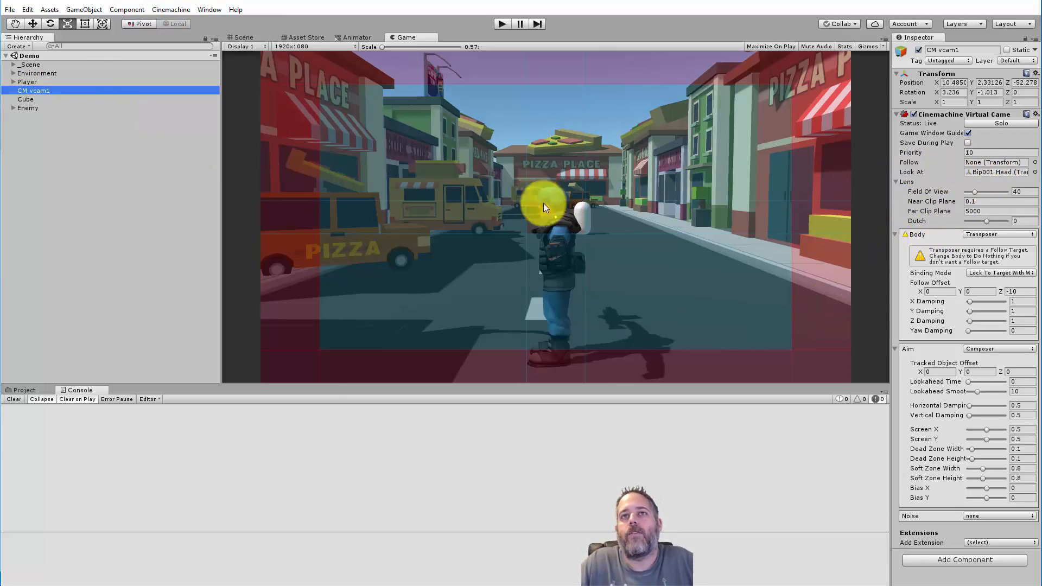
{"action": "left_click", "coordinate": [991, 174]}
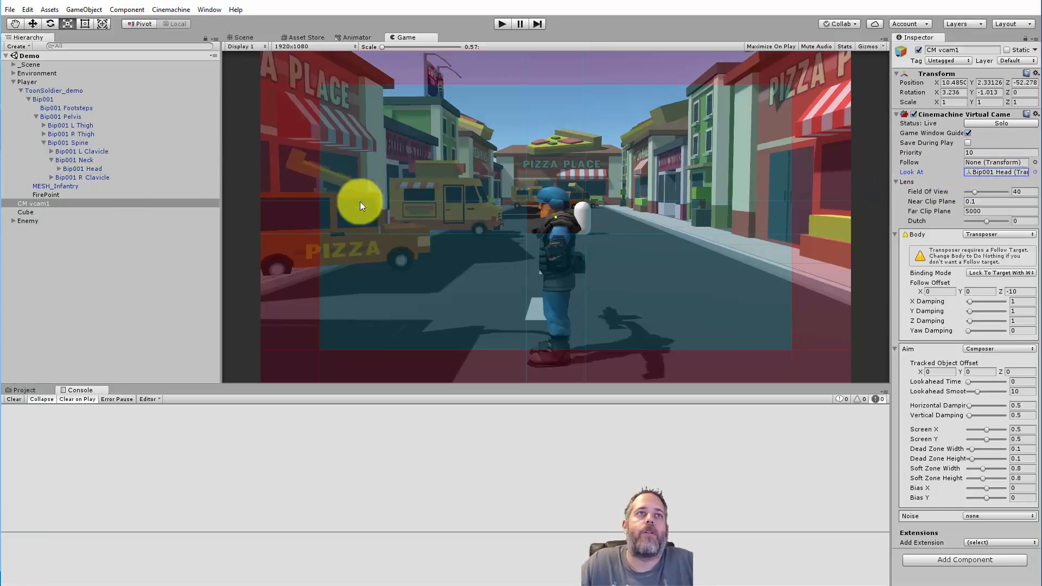
{"action": "left_click", "coordinate": [32, 89]}
{"action": "left_click_drag", "start_coordinate": [32, 90], "coordinate": [986, 165]}
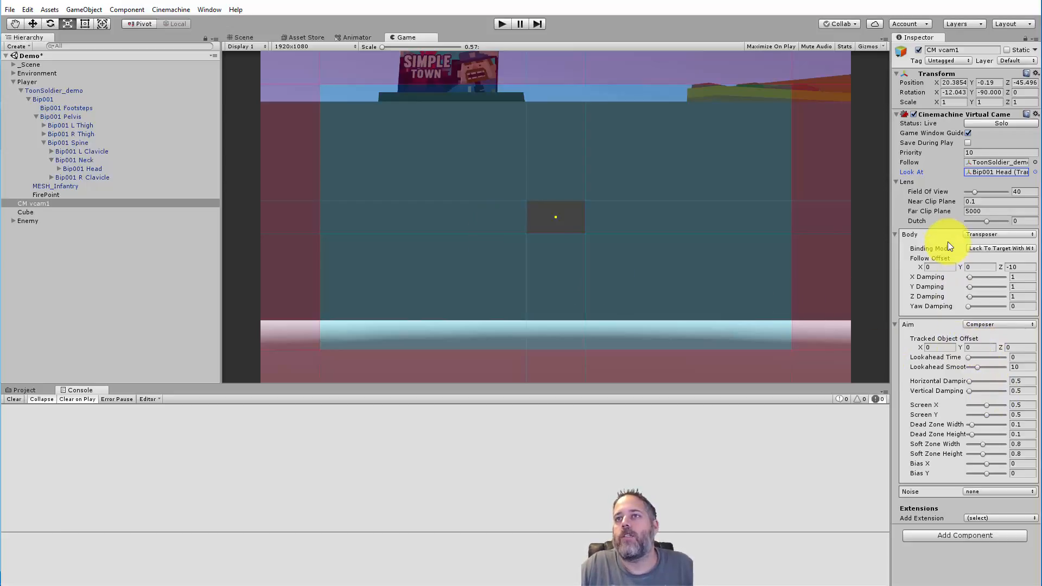
Step: Set the virtual camera's Follow Offset to Y 3.08 and Z -3.99 in its Body settings
{"action": "left_click", "coordinate": [895, 234]}
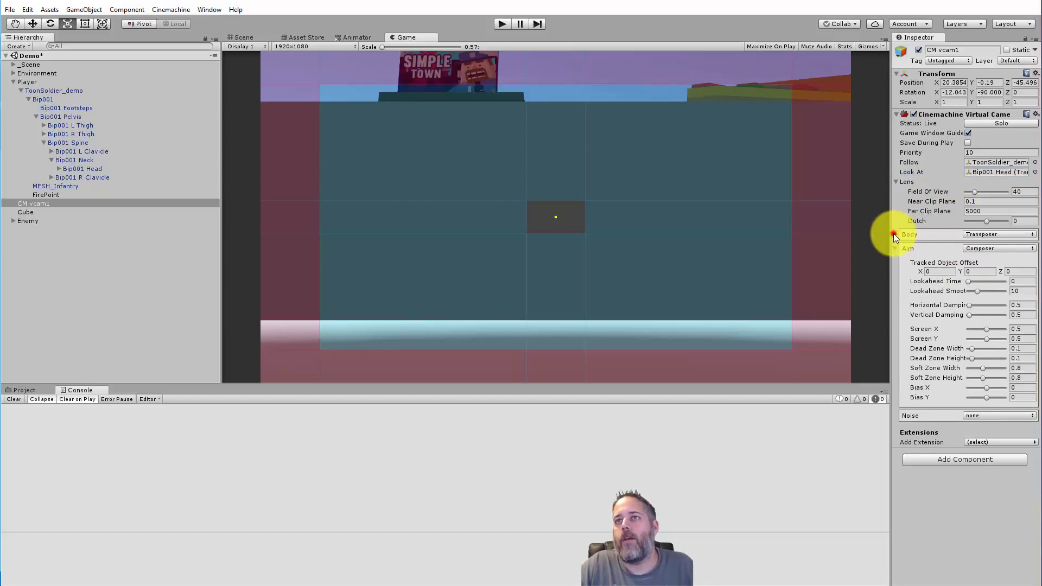
{"action": "left_click", "coordinate": [895, 235]}
{"action": "left_click", "coordinate": [962, 267]}
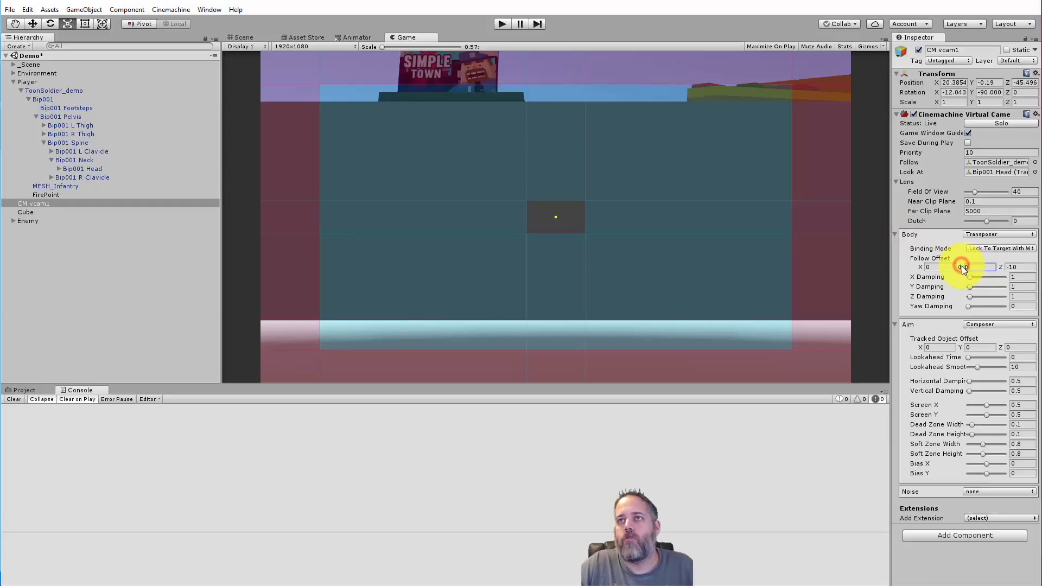
{"action": "left_click_drag", "start_coordinate": [962, 266], "coordinate": [970, 269]}
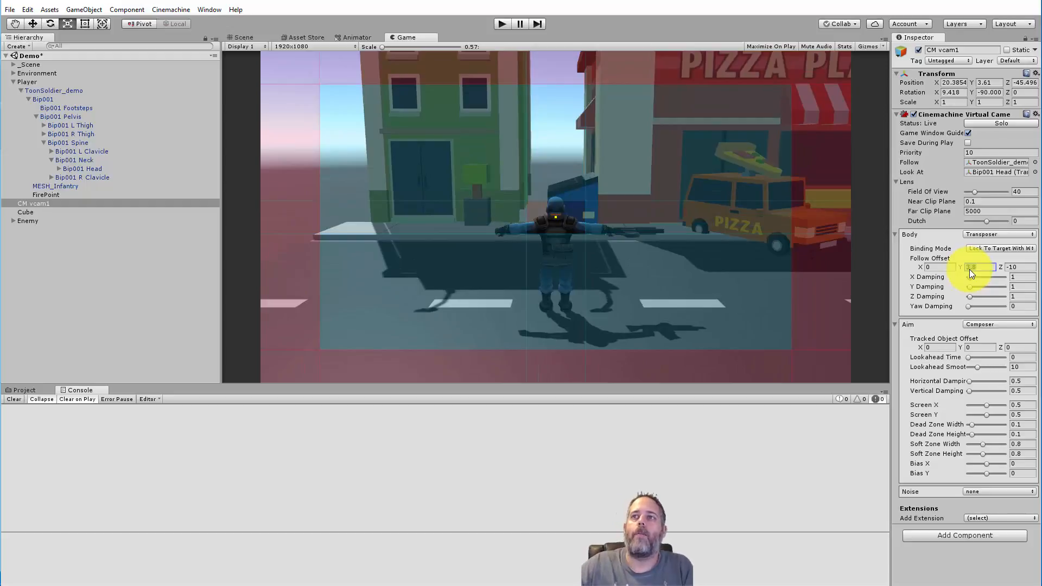
{"action": "left_click_drag", "start_coordinate": [1002, 265], "coordinate": [1010, 133]}
{"action": "left_click_drag", "start_coordinate": [961, 269], "coordinate": [995, 277]}
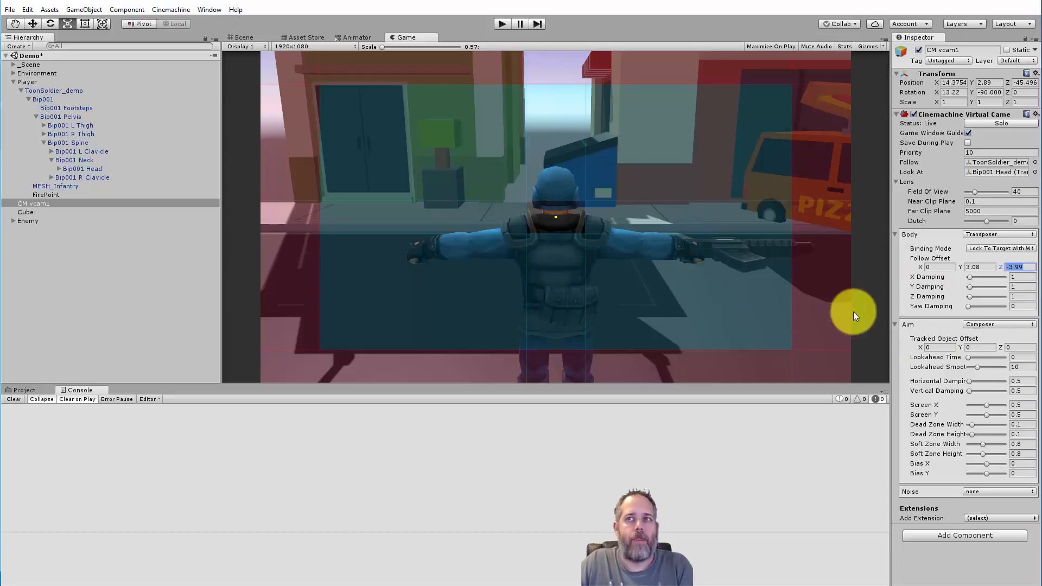
Step: Set the camera's Tracked Object Offset to X -0.54 and Z -0.43, keeping Y at 0
{"action": "left_click_drag", "start_coordinate": [922, 348], "coordinate": [913, 349]}
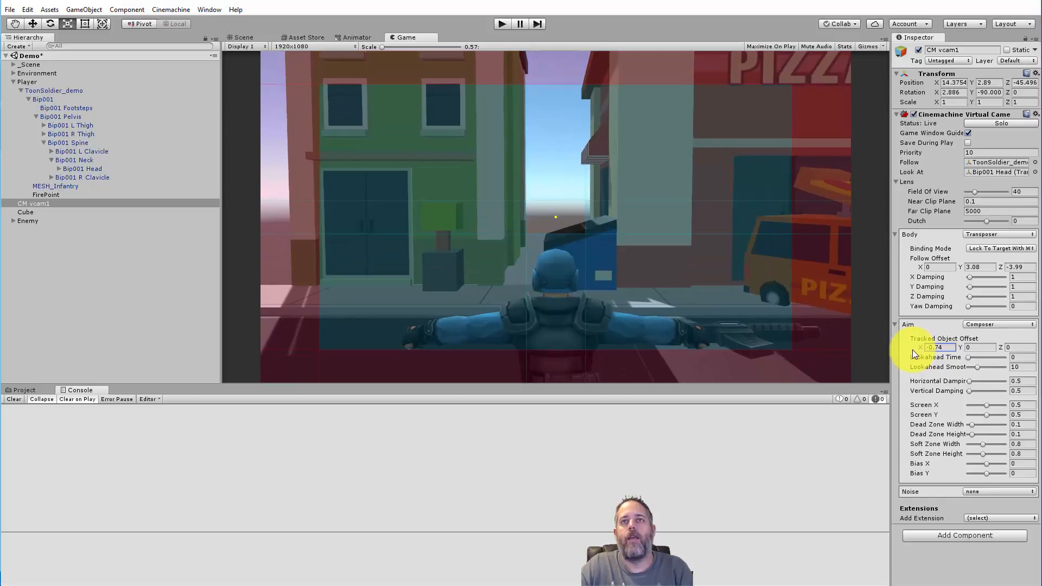
{"action": "left_click", "coordinate": [940, 347]}
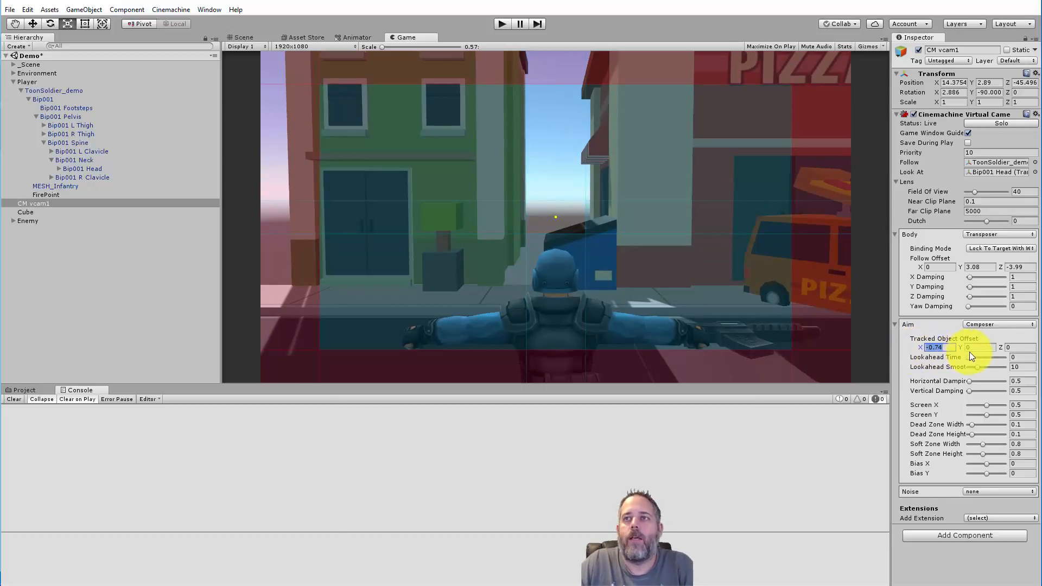
{"action": "left_click_drag", "start_coordinate": [998, 349], "coordinate": [988, 351]}
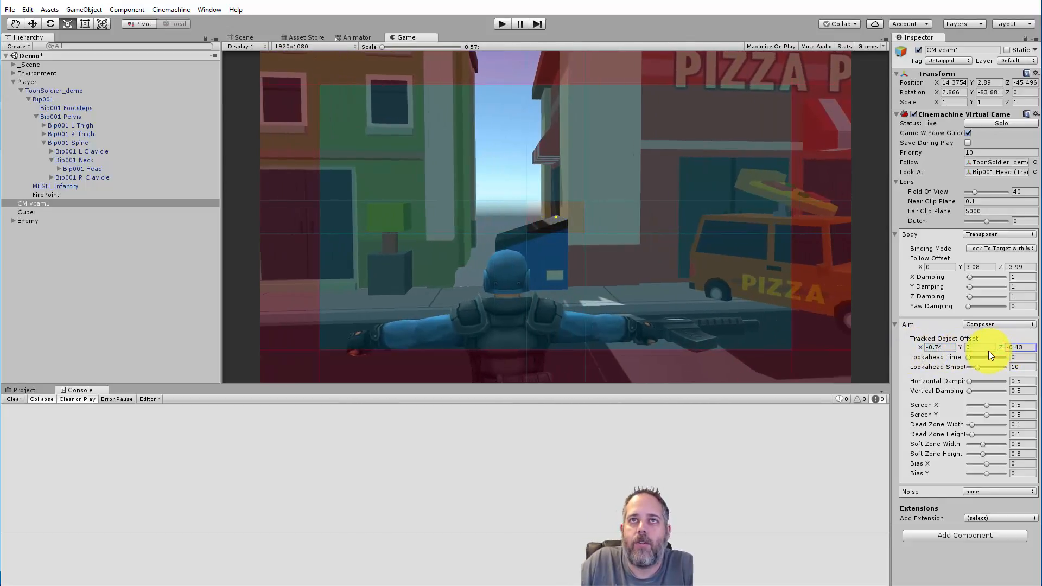
{"action": "left_click_drag", "start_coordinate": [923, 348], "coordinate": [923, 345]}
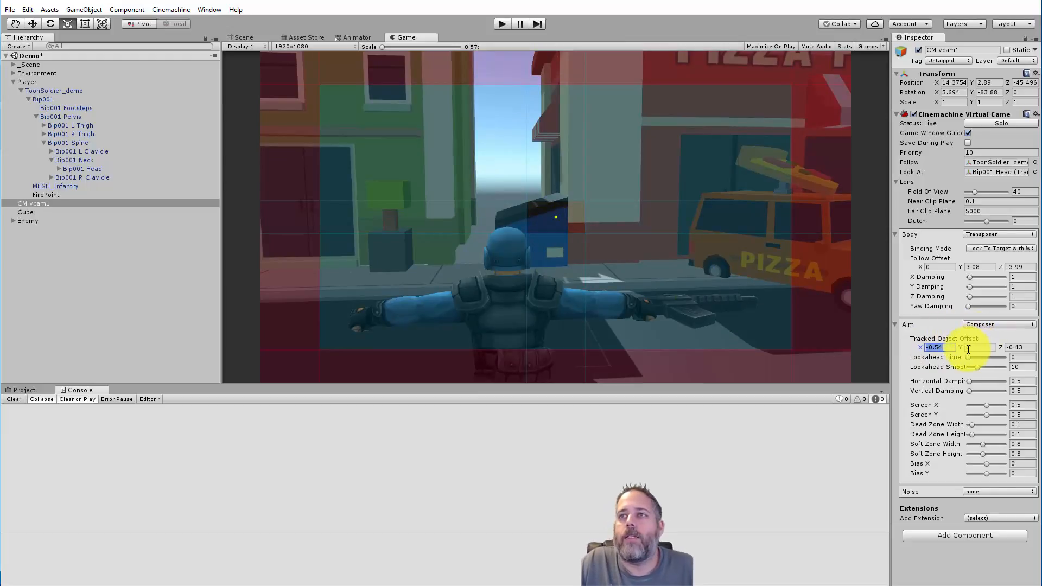
{"action": "left_click_drag", "start_coordinate": [959, 347], "coordinate": [972, 349]}
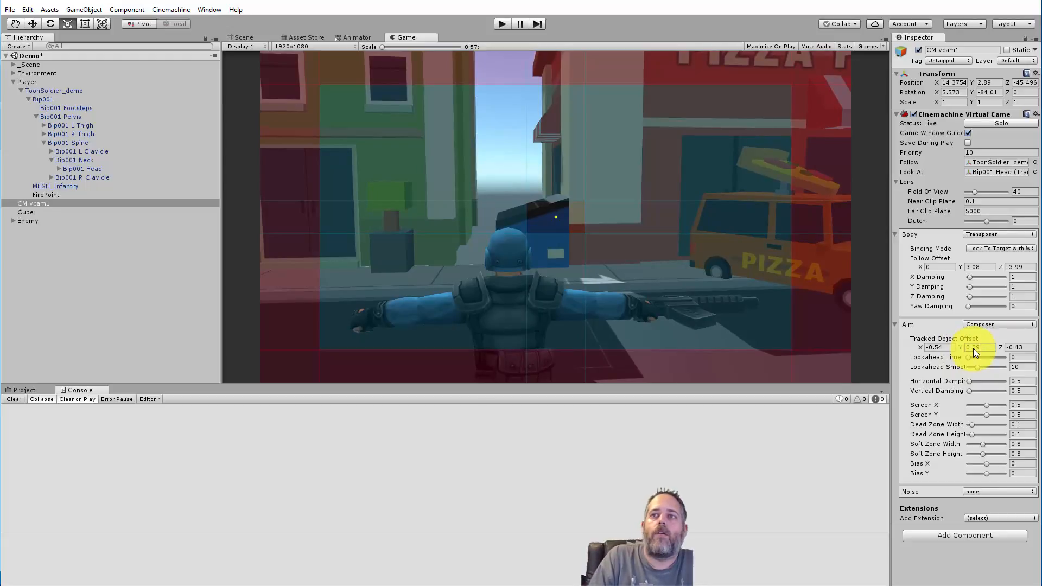
{"action": "key", "text": "ctrl+z"}
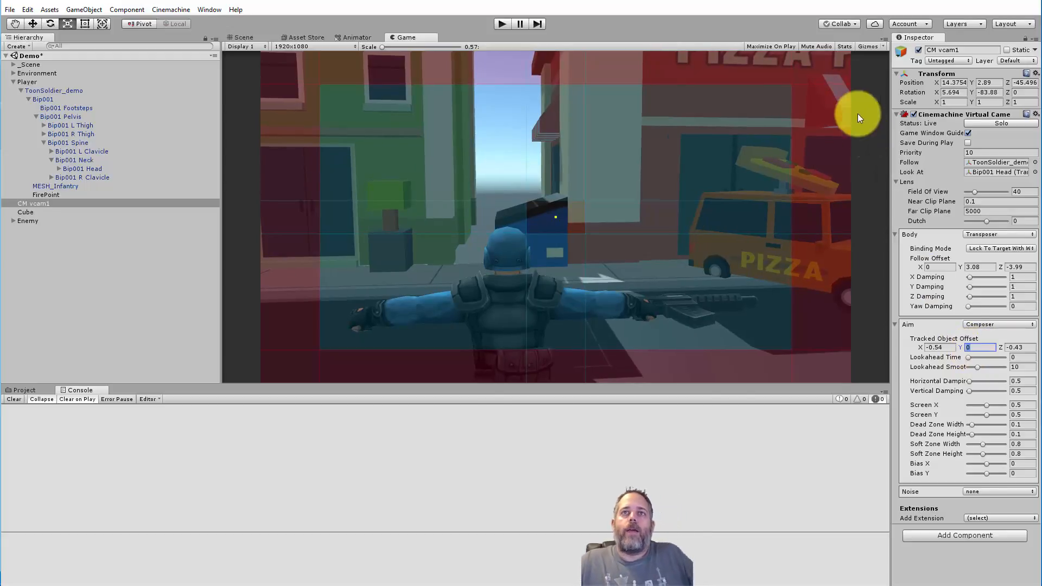
Step: Run the game, test the follow camera while moving forward and backward and turning both ways, and stop the game
{"action": "left_click", "coordinate": [502, 24]}
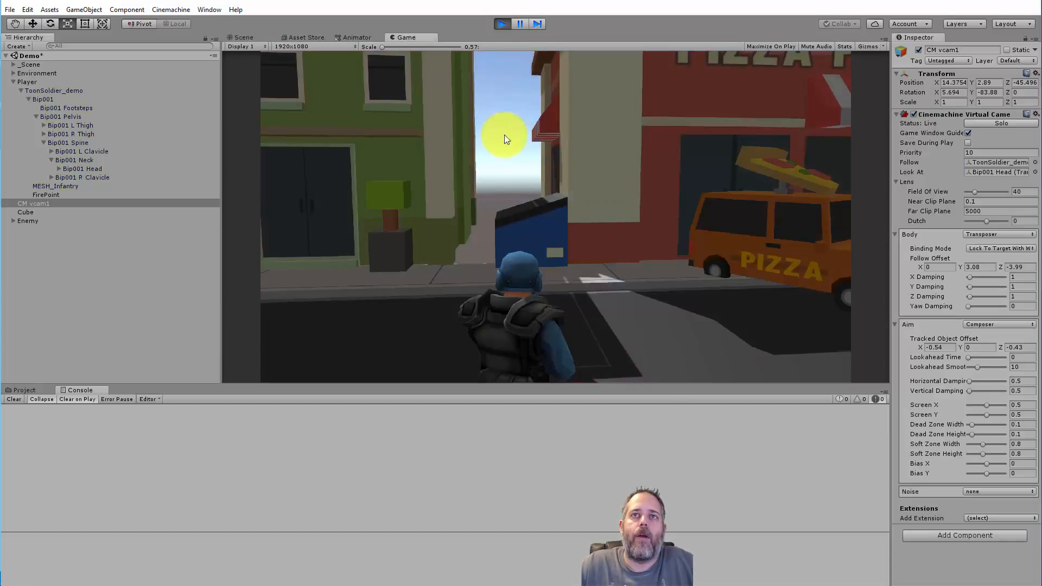
{"action": "left_click", "coordinate": [558, 239]}
{"action": "key", "text": "d"}
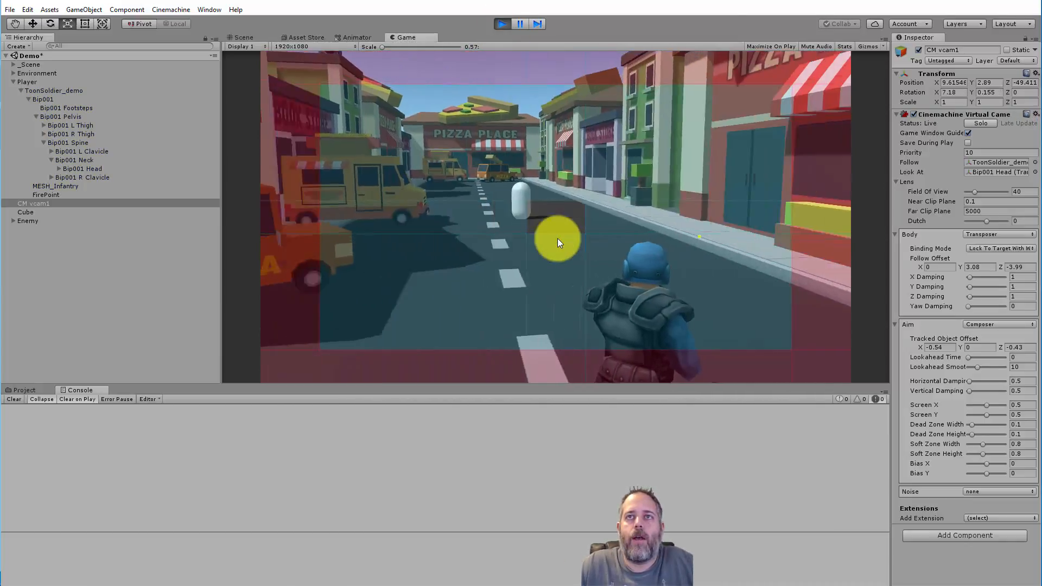
{"action": "key", "text": "a"}
{"action": "key", "text": "w"}
{"action": "key", "text": "d"}
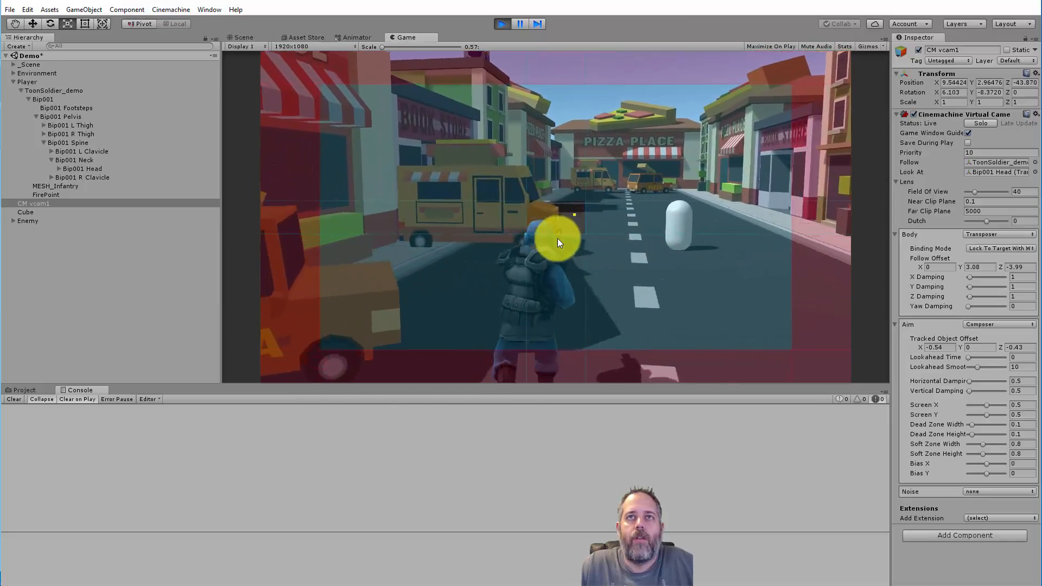
{"action": "key", "text": "w"}
{"action": "key", "text": "a"}
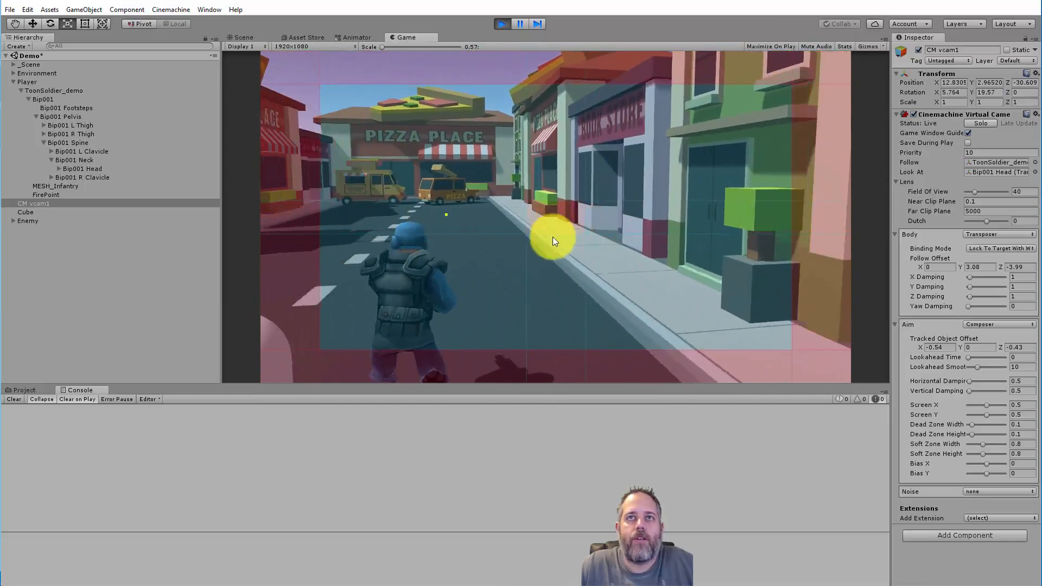
{"action": "key", "text": "w"}
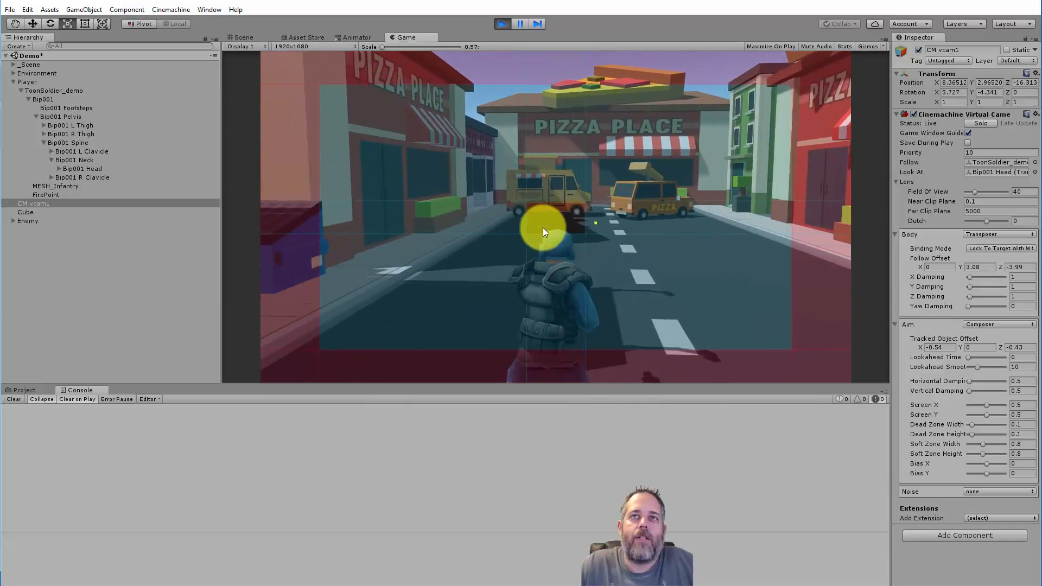
{"action": "key", "text": "w"}
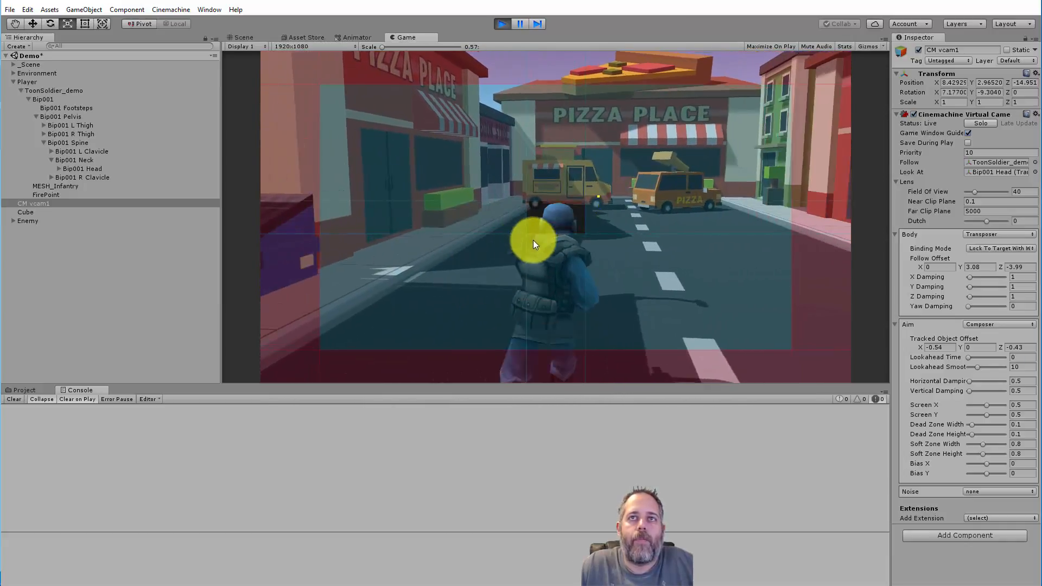
{"action": "key", "text": "w"}
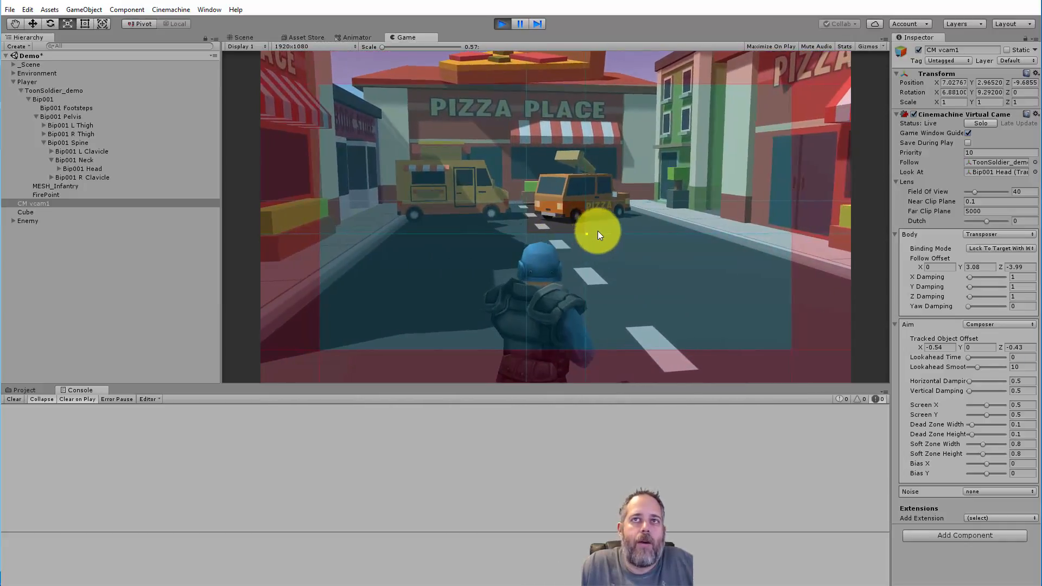
{"action": "key", "text": "s"}
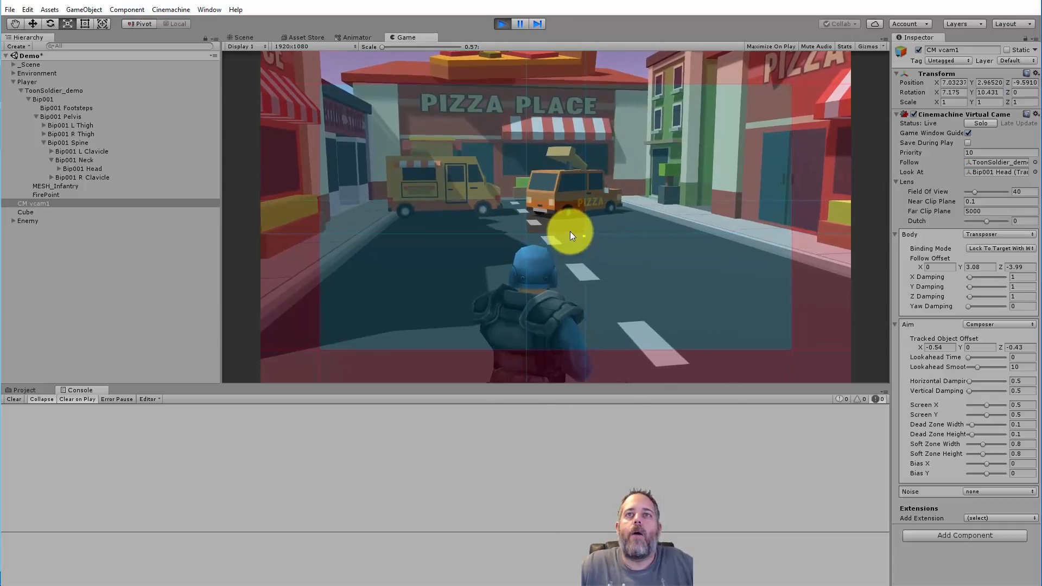
{"action": "key", "text": "w"}
{"action": "key", "text": "w"}
{"action": "key", "text": "d"}
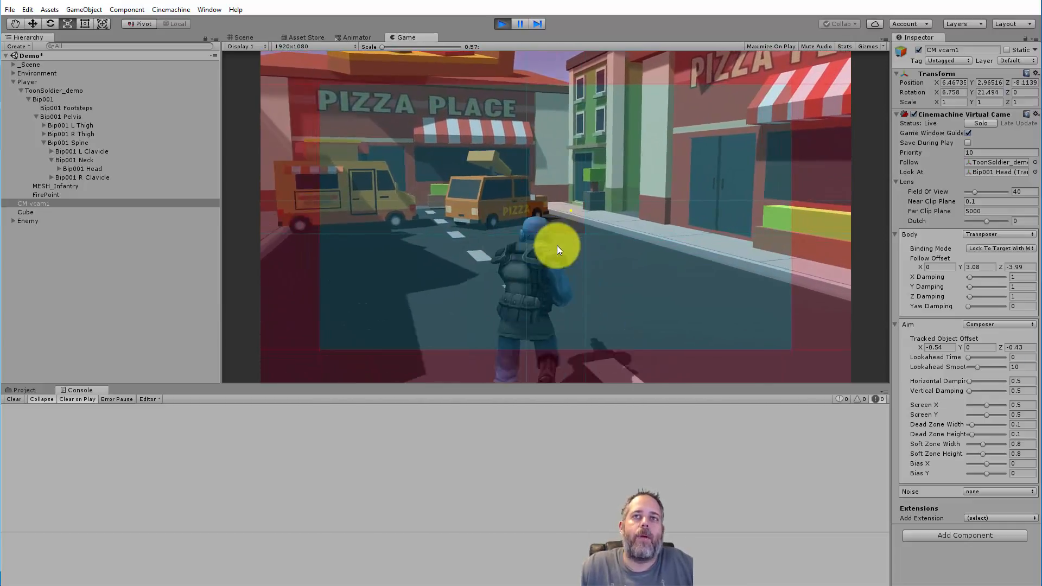
{"action": "key", "text": "a"}
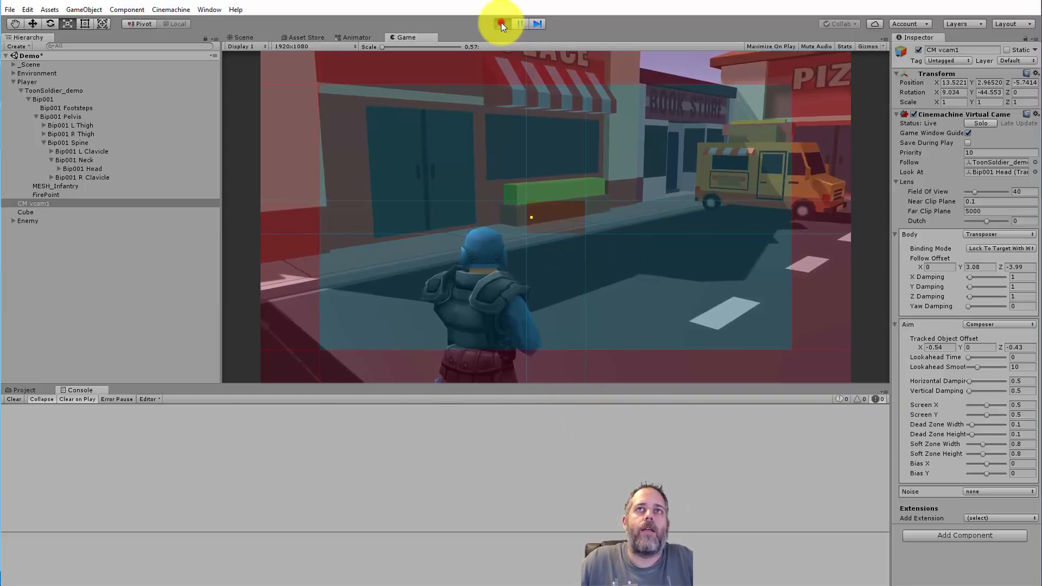
{"action": "left_click", "coordinate": [501, 24]}
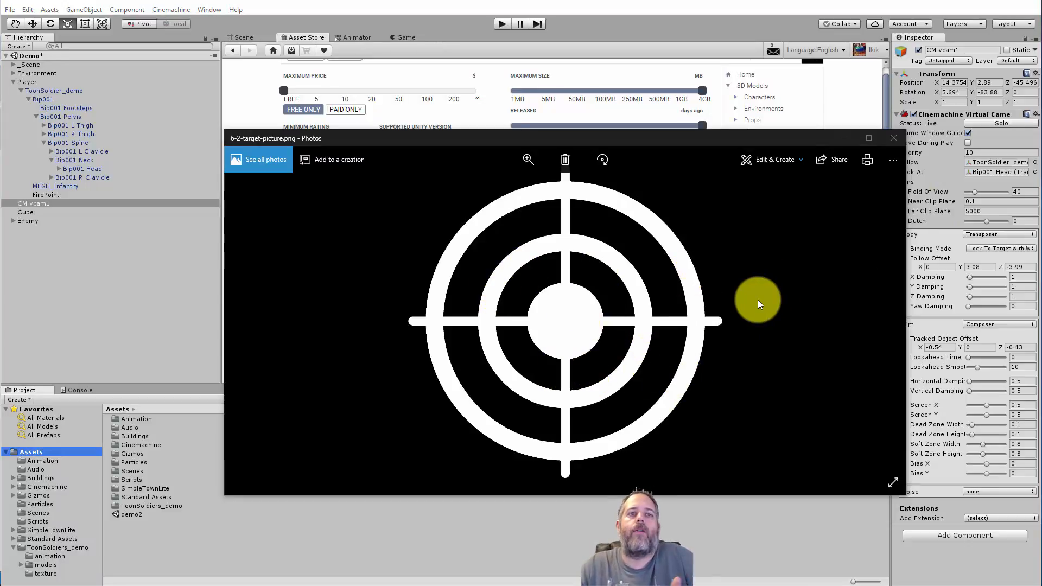
Step: Close the target picture and create a folder named Art in the project's Assets folder
{"action": "left_click", "coordinate": [885, 139]}
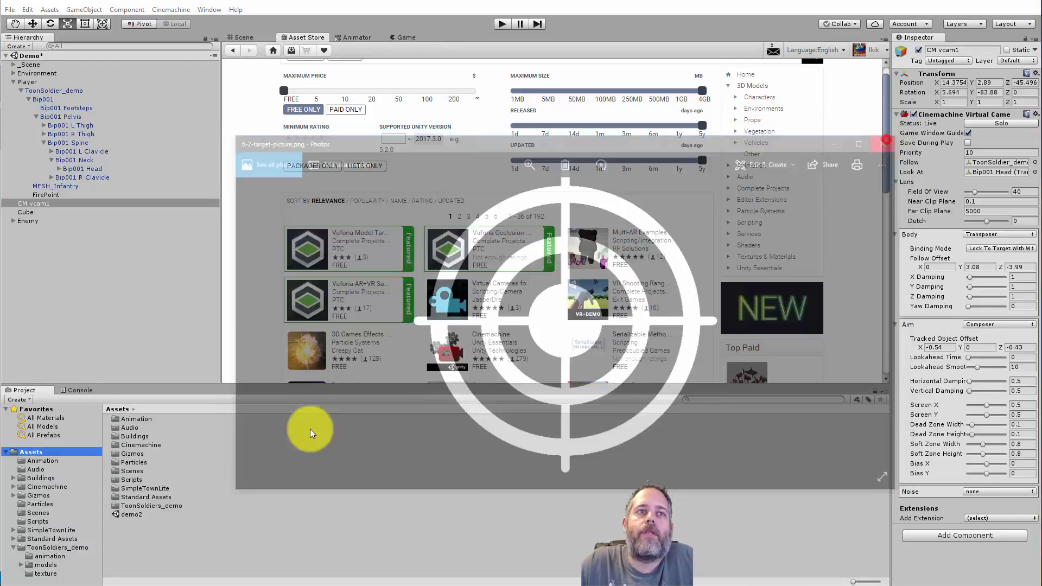
{"action": "right_click", "coordinate": [146, 534]}
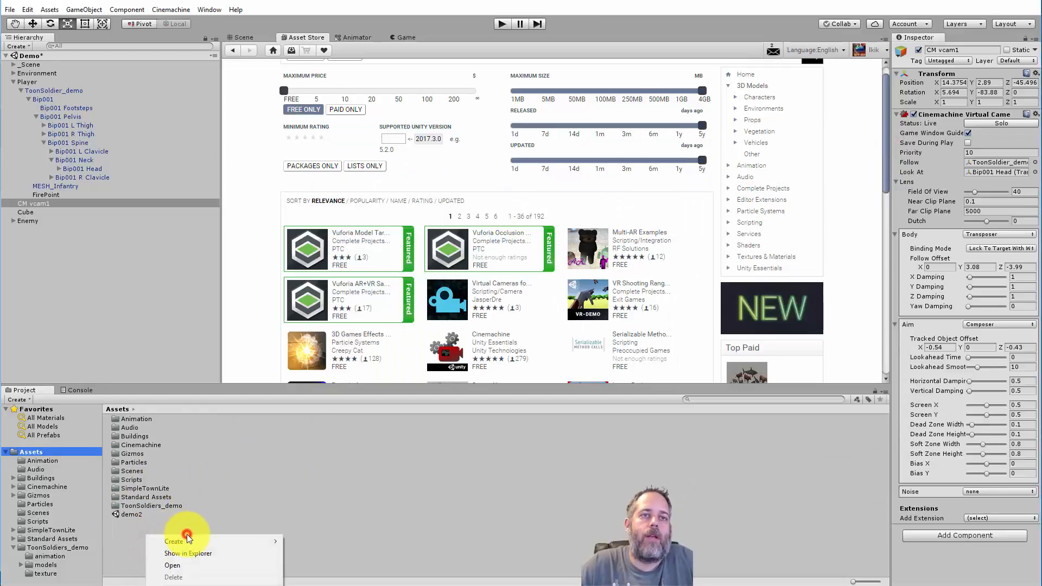
{"action": "mouse_move", "coordinate": [187, 541]}
{"action": "left_click", "coordinate": [308, 166]}
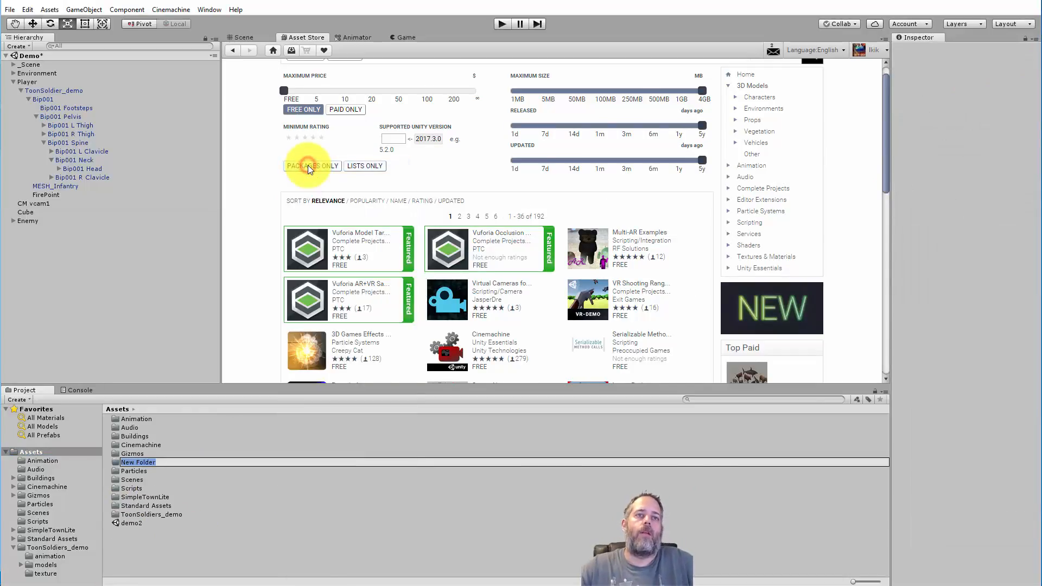
{"action": "type", "text": "Art"}
{"action": "key", "text": "Return"}
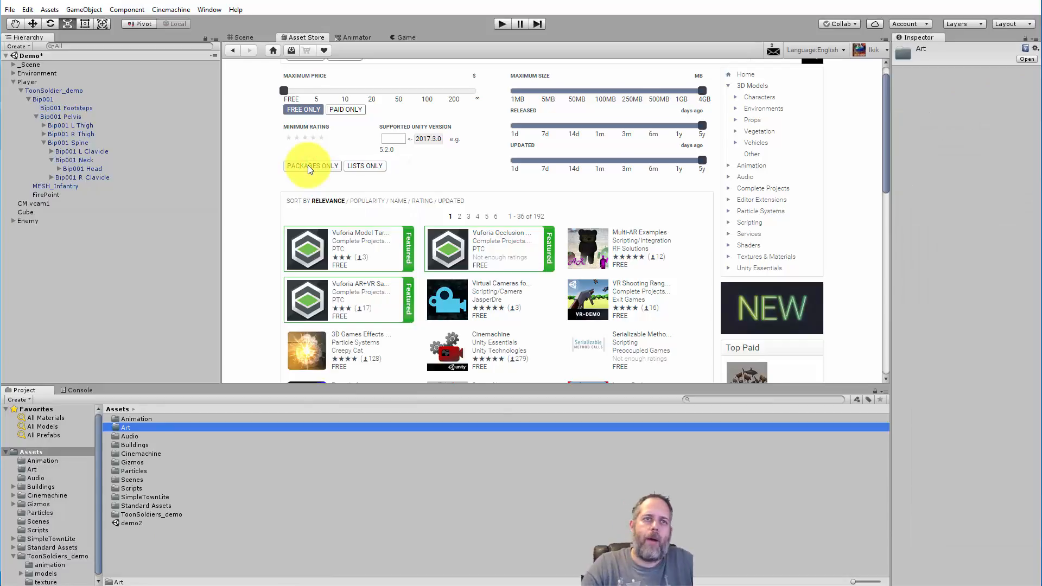
Step: Import the 6-2-target-picture image into the Art folder and select it to show its import settings
{"action": "key", "text": "Return"}
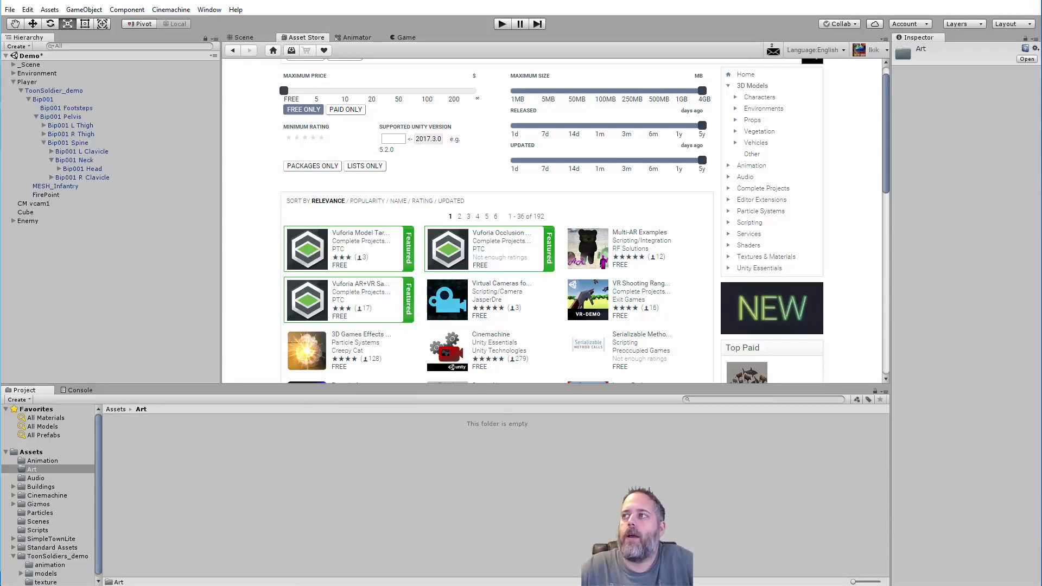
{"action": "left_click_drag", "start_coordinate": [581, 449], "coordinate": [440, 468]}
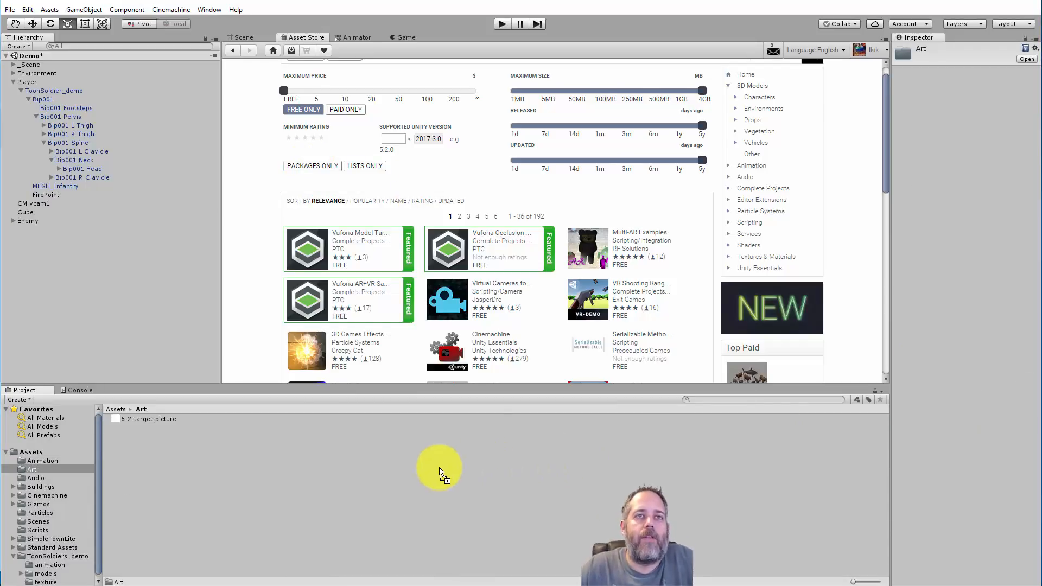
{"action": "left_click", "coordinate": [165, 422]}
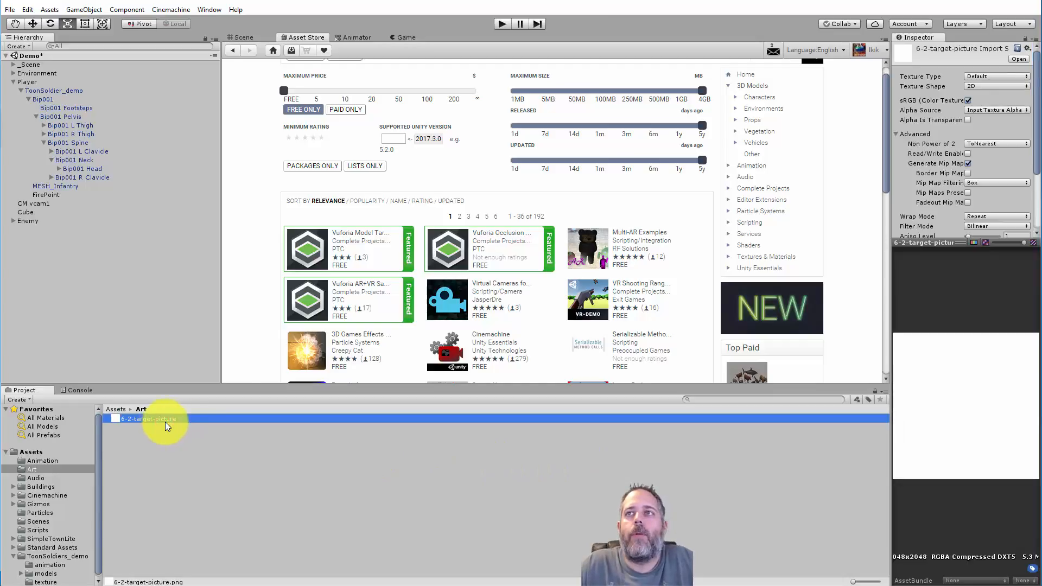
Step: Change the target picture's Texture Type to Sprite (2D and UI) and apply the import settings
{"action": "left_click_drag", "start_coordinate": [929, 243], "coordinate": [930, 406]}
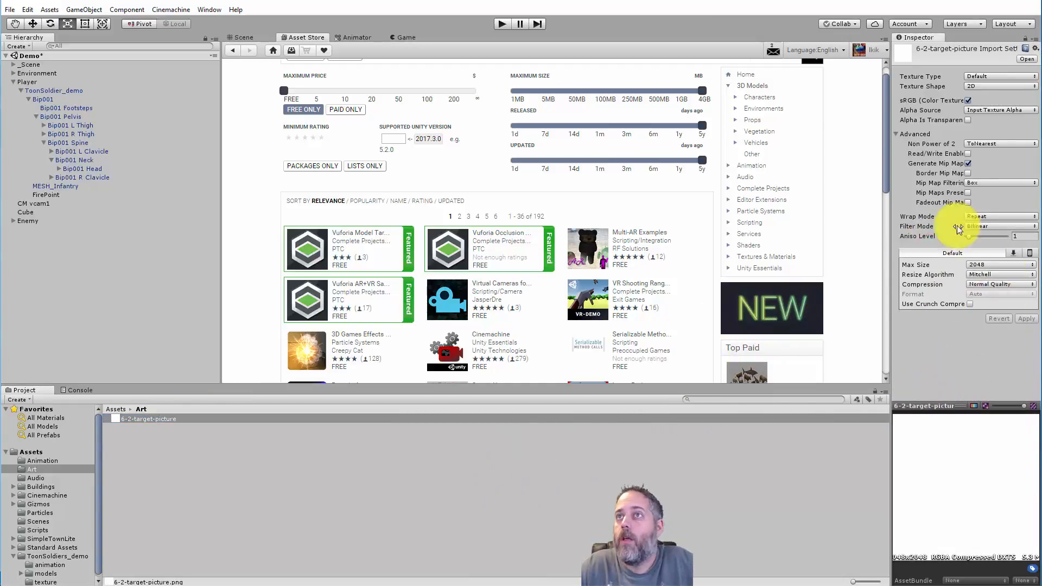
{"action": "left_click", "coordinate": [984, 76]}
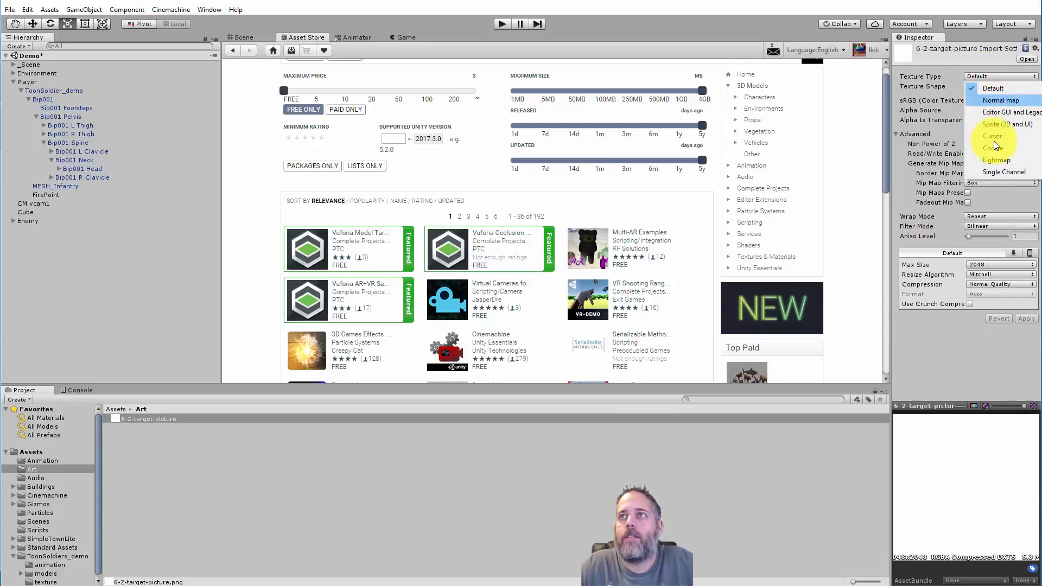
{"action": "left_click", "coordinate": [1004, 124]}
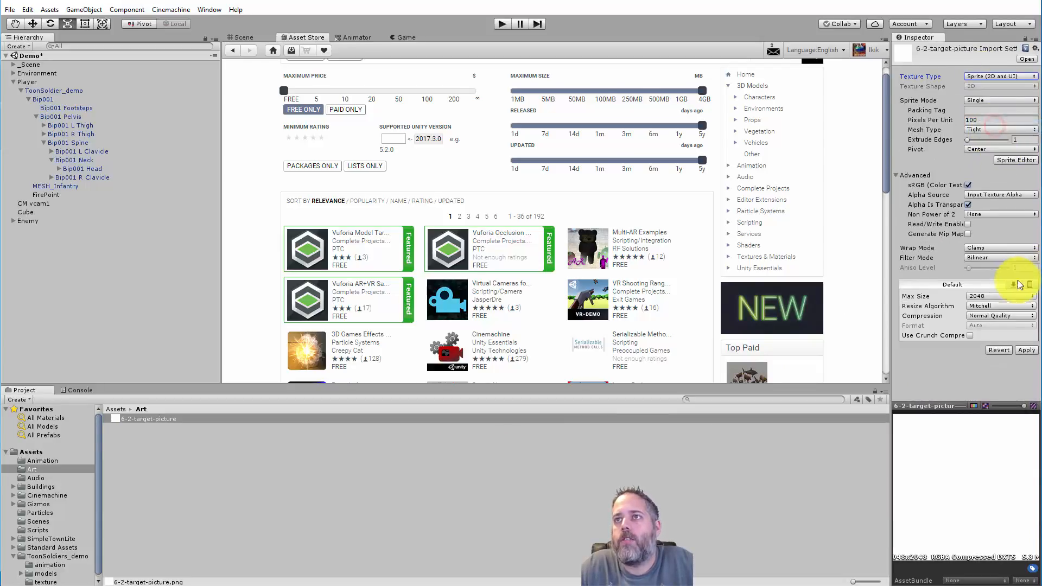
{"action": "left_click", "coordinate": [1026, 350]}
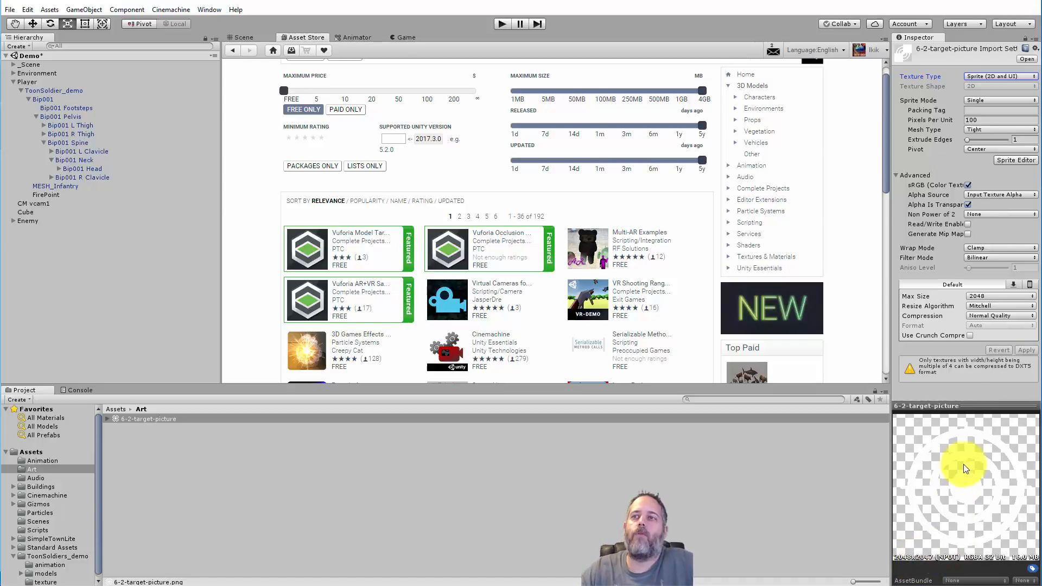
Step: Limit the target picture's Max Size to 128 and apply the import settings
{"action": "left_click", "coordinate": [989, 296]}
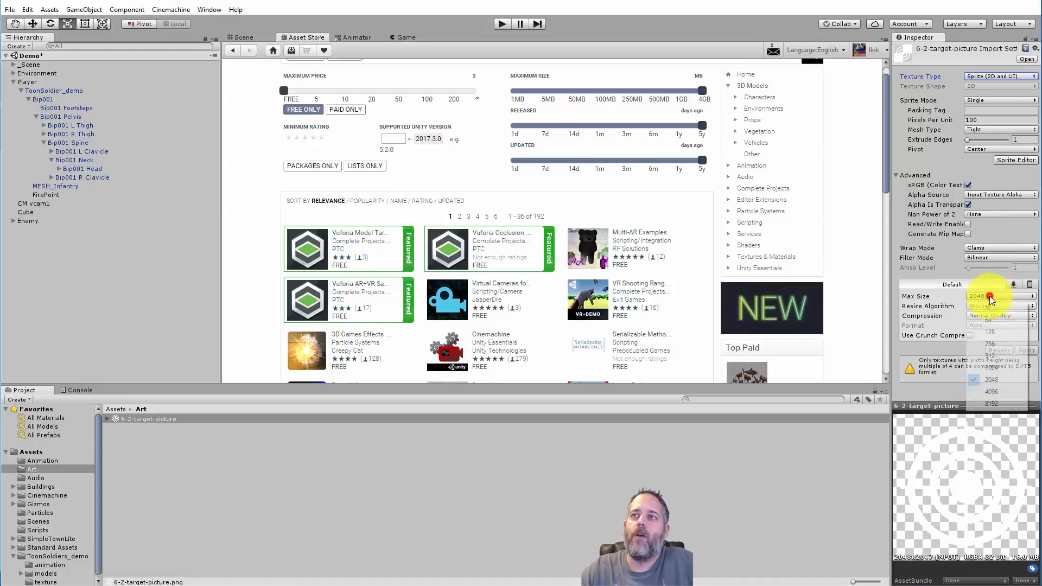
{"action": "left_click", "coordinate": [989, 333]}
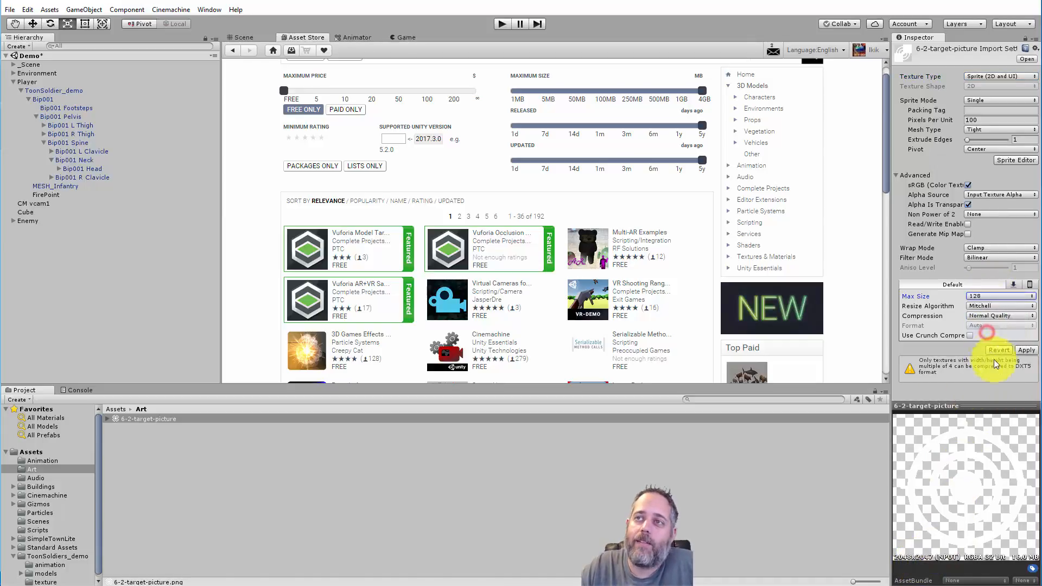
{"action": "left_click", "coordinate": [1026, 350]}
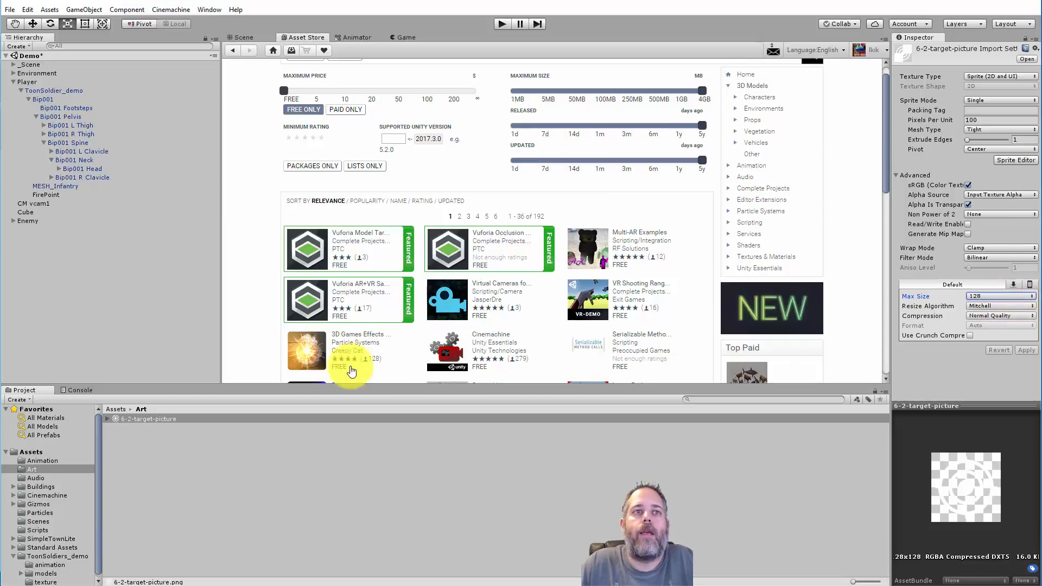
Step: Add a UI Image to the scene with 6-2-target-picture as its Source Image, and view it in the Game view
{"action": "left_click", "coordinate": [251, 37]}
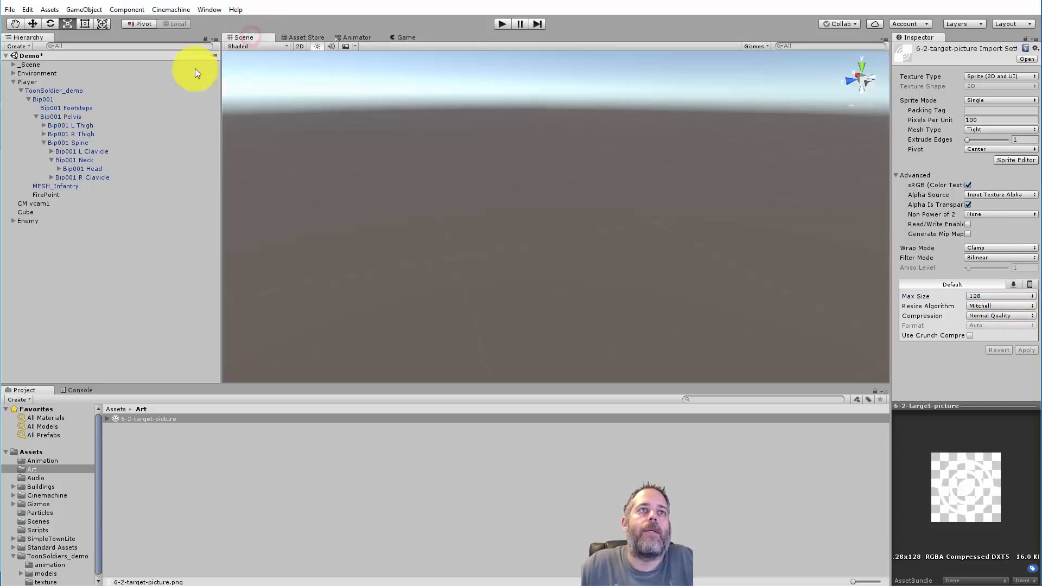
{"action": "left_click", "coordinate": [84, 9]}
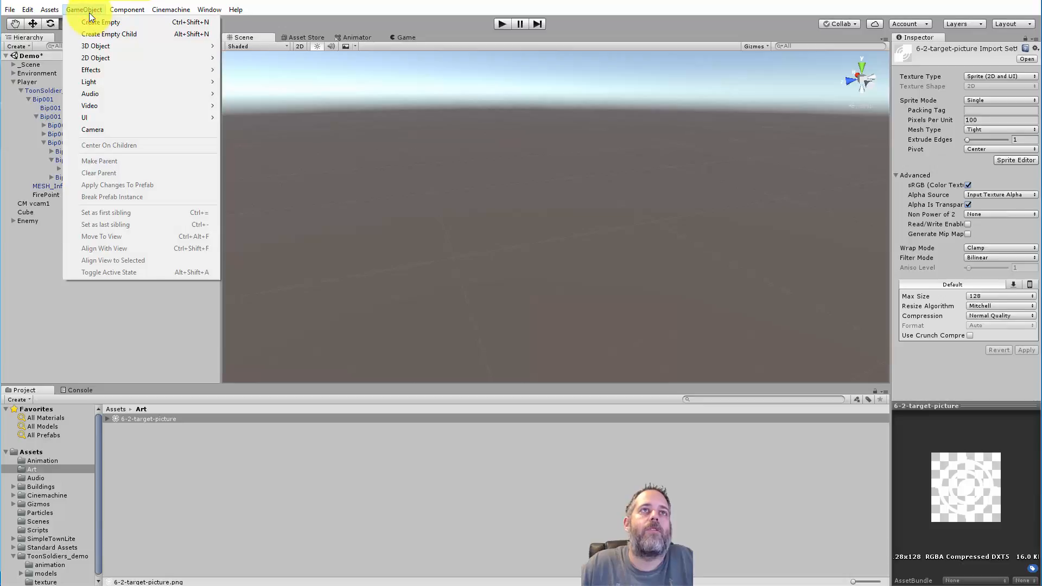
{"action": "mouse_move", "coordinate": [99, 118]}
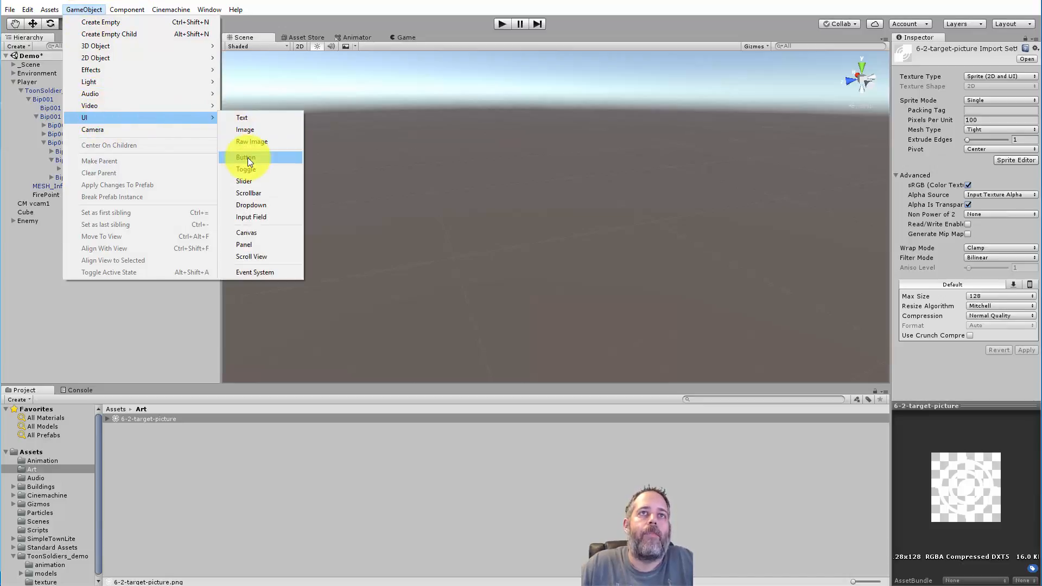
{"action": "left_click", "coordinate": [250, 130]}
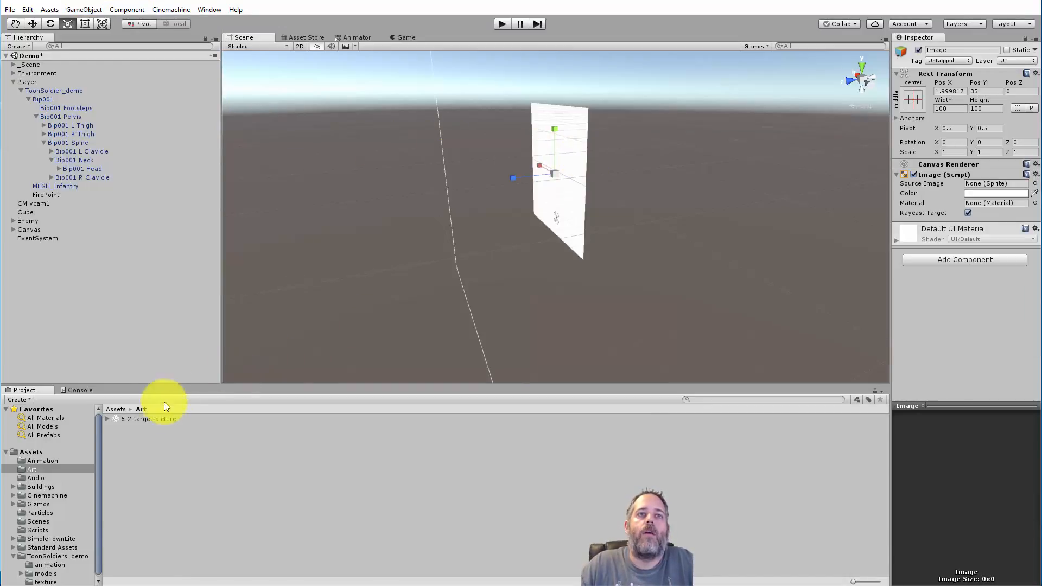
{"action": "left_click_drag", "start_coordinate": [148, 420], "coordinate": [990, 186]}
{"action": "left_click", "coordinate": [405, 37]}
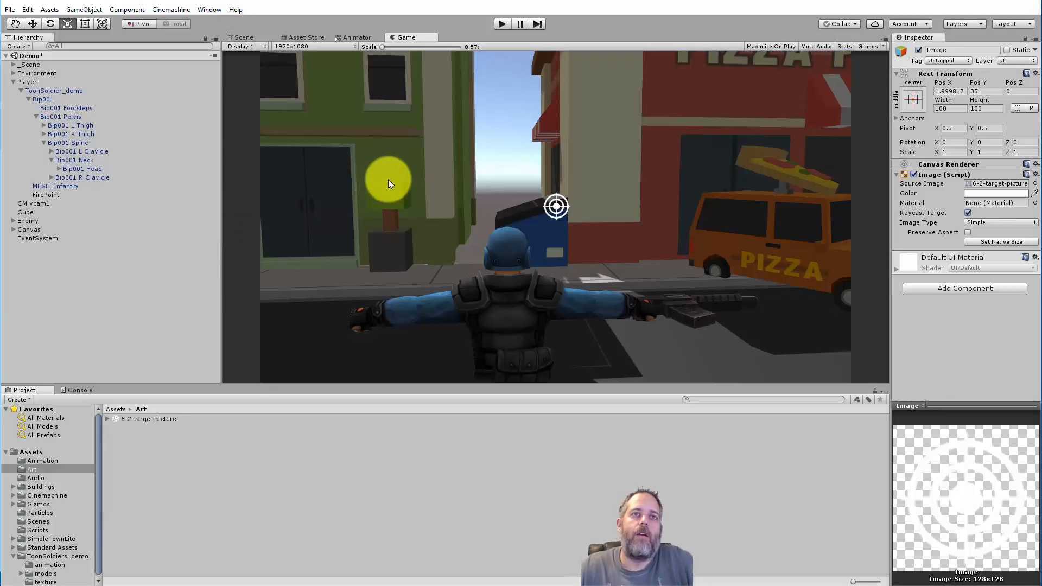
Step: Select the Player, run the game and check how the crosshair lines up while moving forward and turning both ways
{"action": "left_click", "coordinate": [30, 83]}
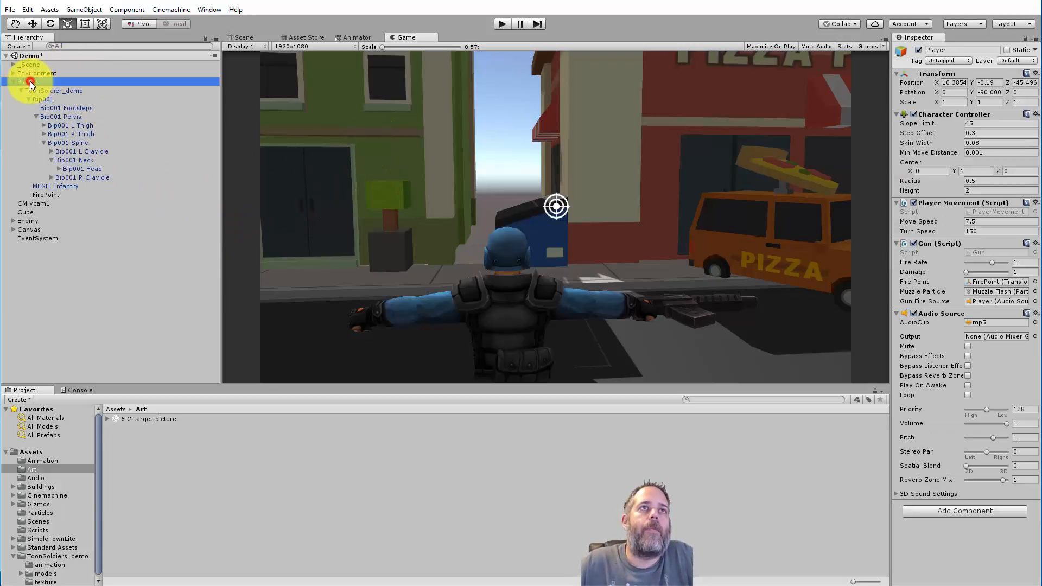
{"action": "left_click", "coordinate": [502, 25]}
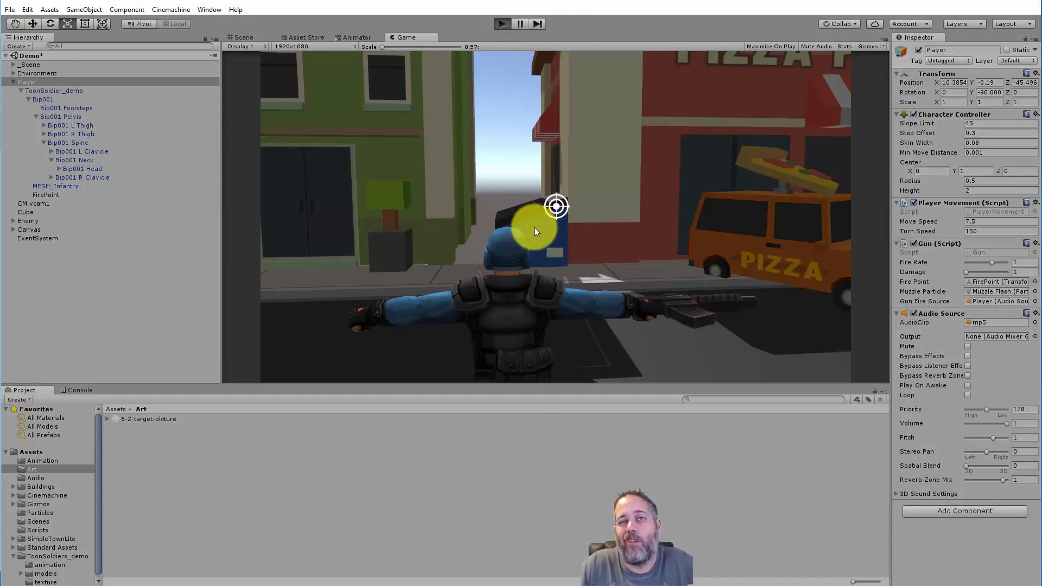
{"action": "key", "text": "d"}
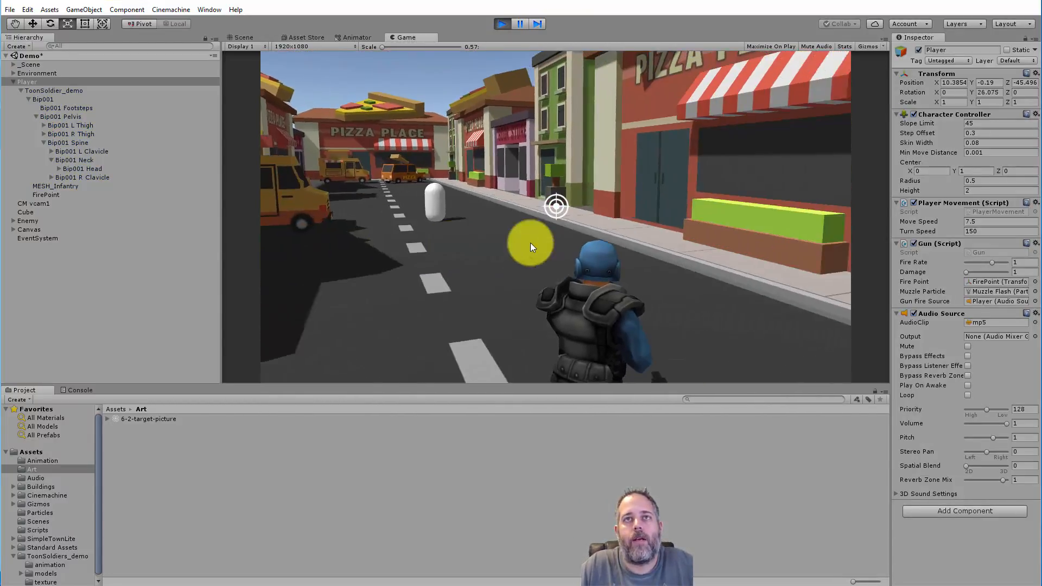
{"action": "key", "text": "w"}
{"action": "key", "text": "a"}
{"action": "key", "text": "d"}
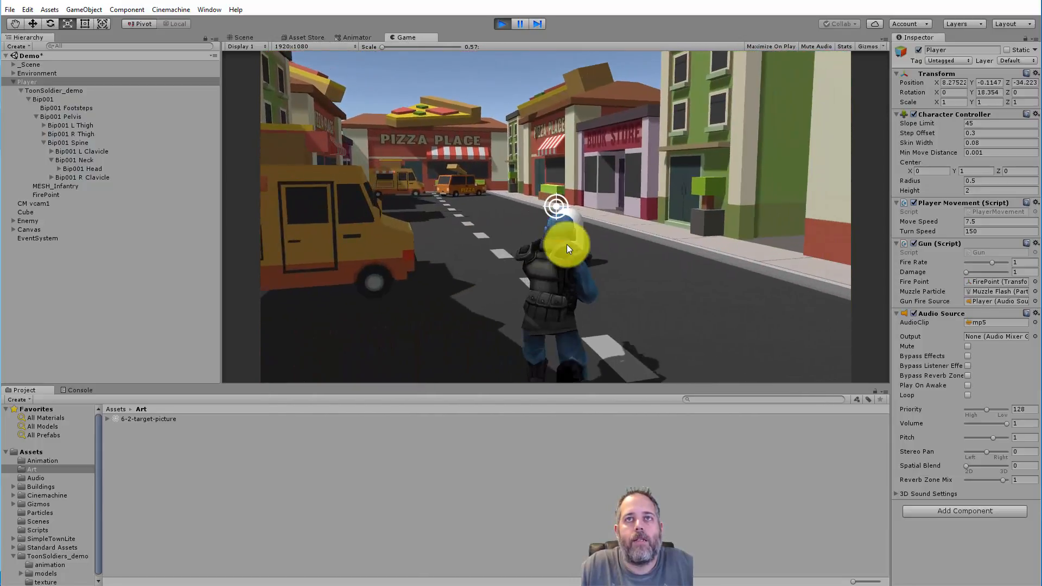
{"action": "key", "text": "a"}
{"action": "key", "text": "d"}
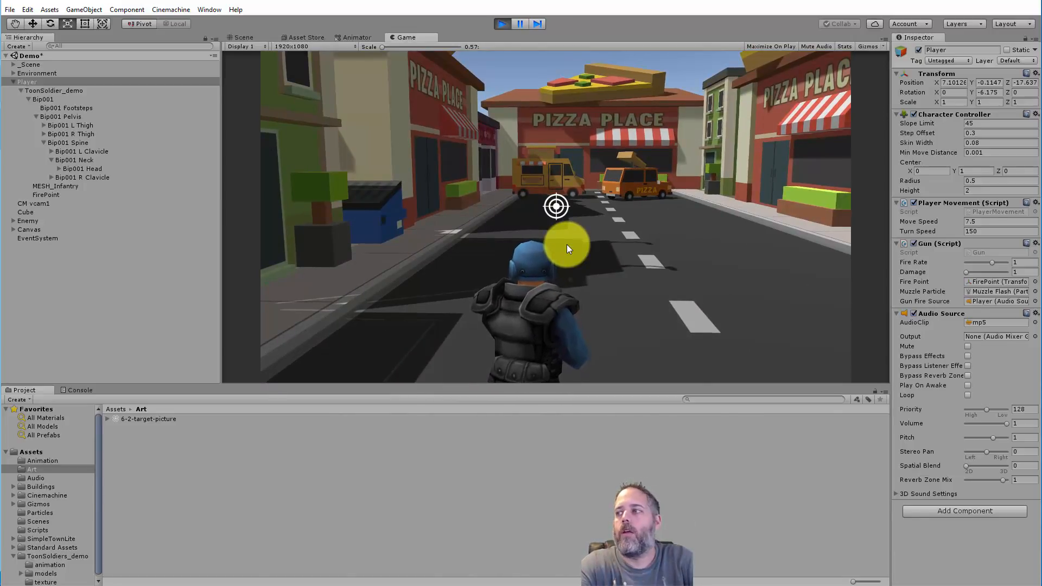
{"action": "key", "text": "d"}
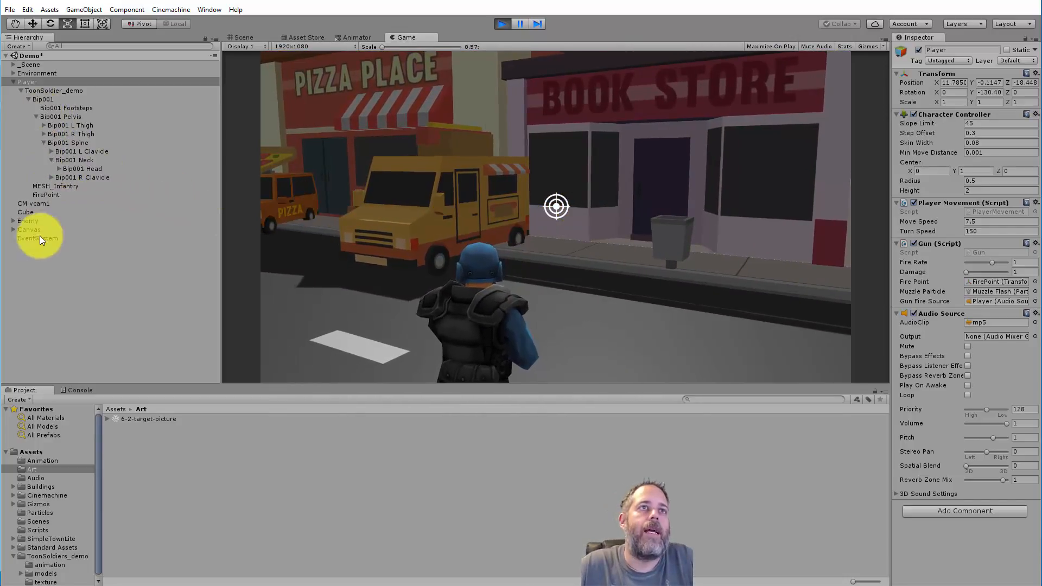
Step: Collapse CM vcam1's aim dead zone to 0 width and height, with Screen X about 0.501 and Screen Y about 0.503
{"action": "left_click", "coordinate": [32, 205]}
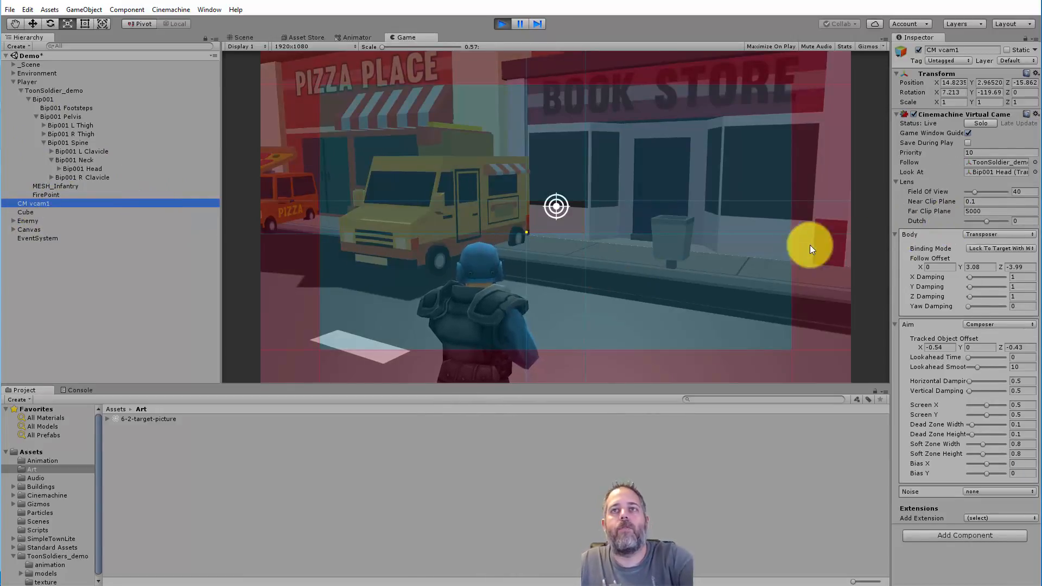
{"action": "left_click", "coordinate": [726, 272]}
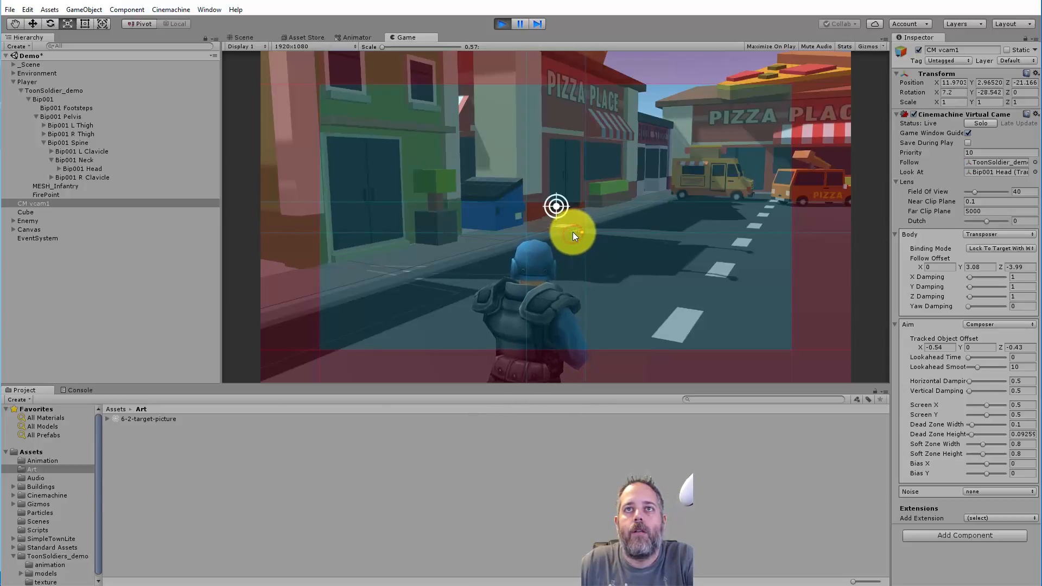
{"action": "left_click_drag", "start_coordinate": [572, 232], "coordinate": [536, 210]}
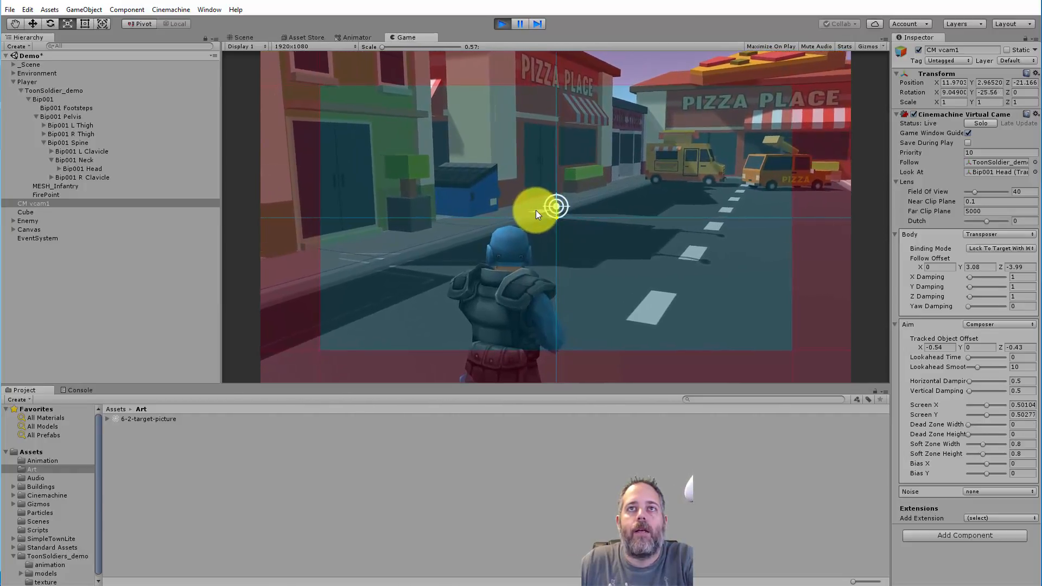
Step: Test the camera framing in the running game by moving forward and turning both ways along the street
{"action": "key", "text": "d"}
{"action": "key", "text": "w"}
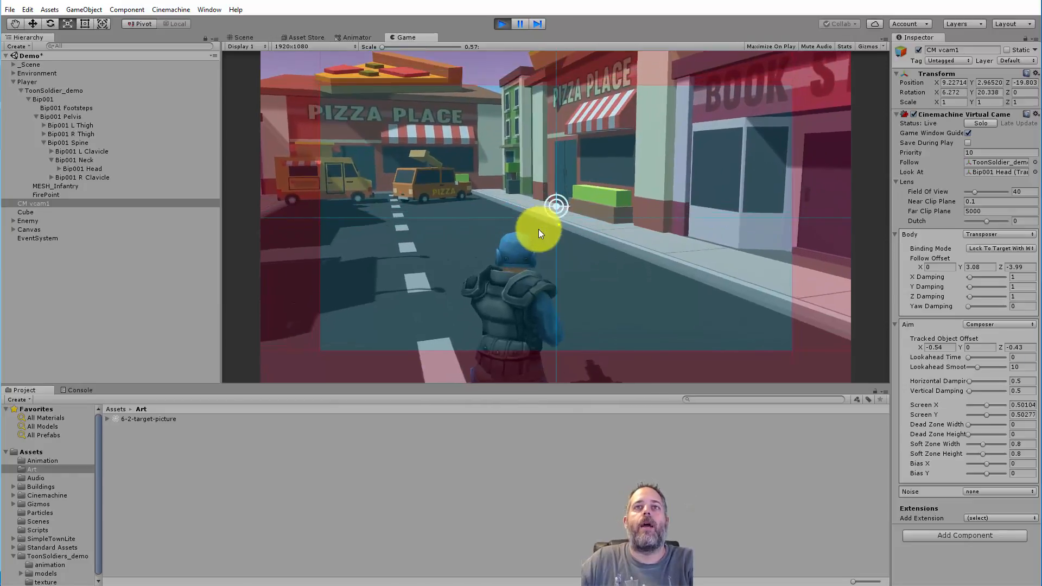
{"action": "key", "text": "a"}
{"action": "key", "text": "w"}
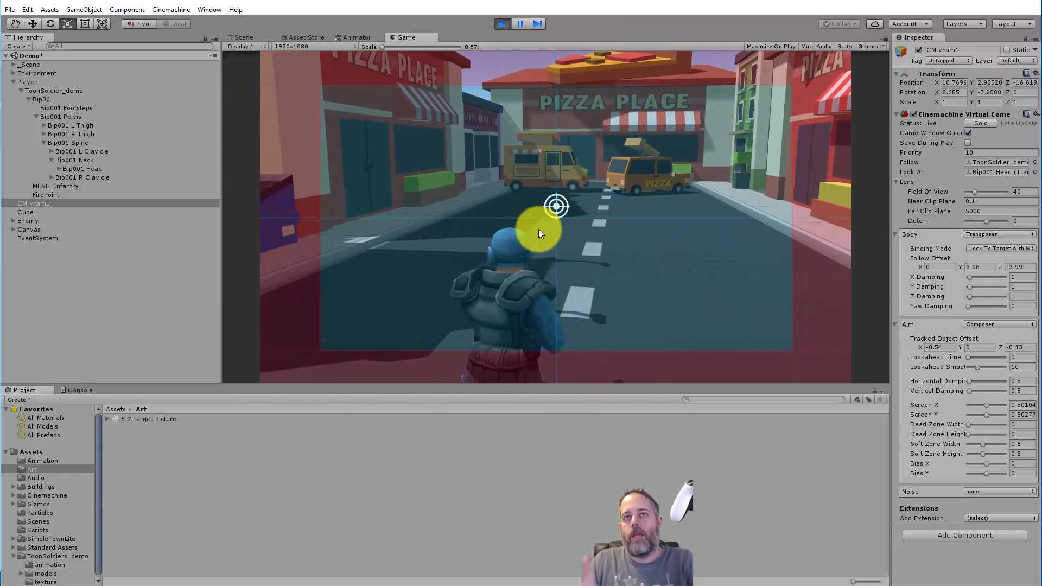
{"action": "key", "text": "d"}
{"action": "key", "text": "w"}
{"action": "key", "text": "a"}
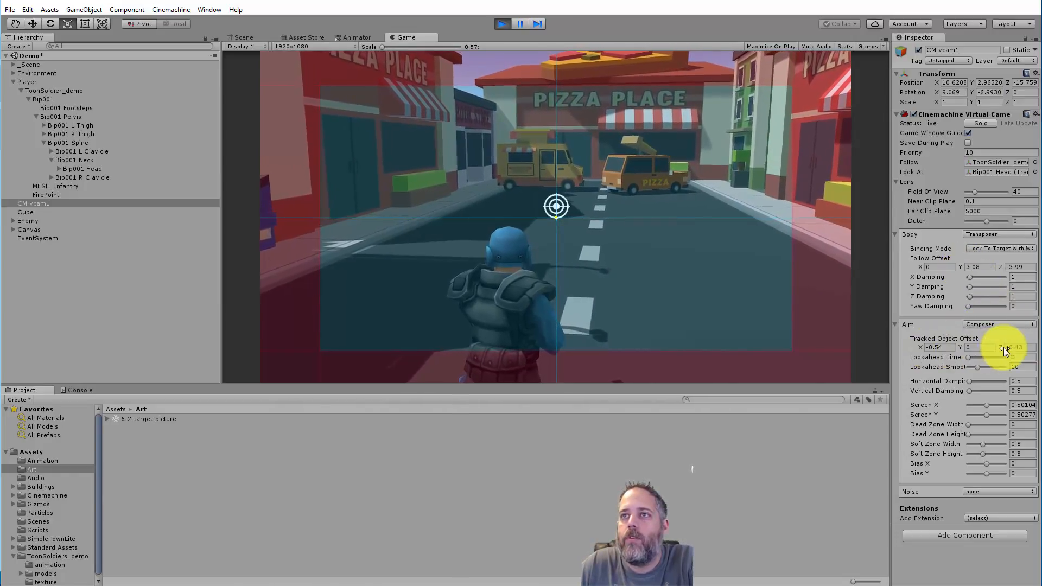
Step: Set the camera's Tracked Object Offset X to -0.61 and shift its aim guides to a Screen Y of about 0.506
{"action": "left_click_drag", "start_coordinate": [920, 348], "coordinate": [919, 350]}
{"action": "mouse_move", "coordinate": [644, 218]}
{"action": "left_mouse_down"}
{"action": "mouse_move", "coordinate": [644, 203]}
{"action": "mouse_move", "coordinate": [628, 226]}
{"action": "mouse_move", "coordinate": [633, 210]}
{"action": "left_mouse_up"}
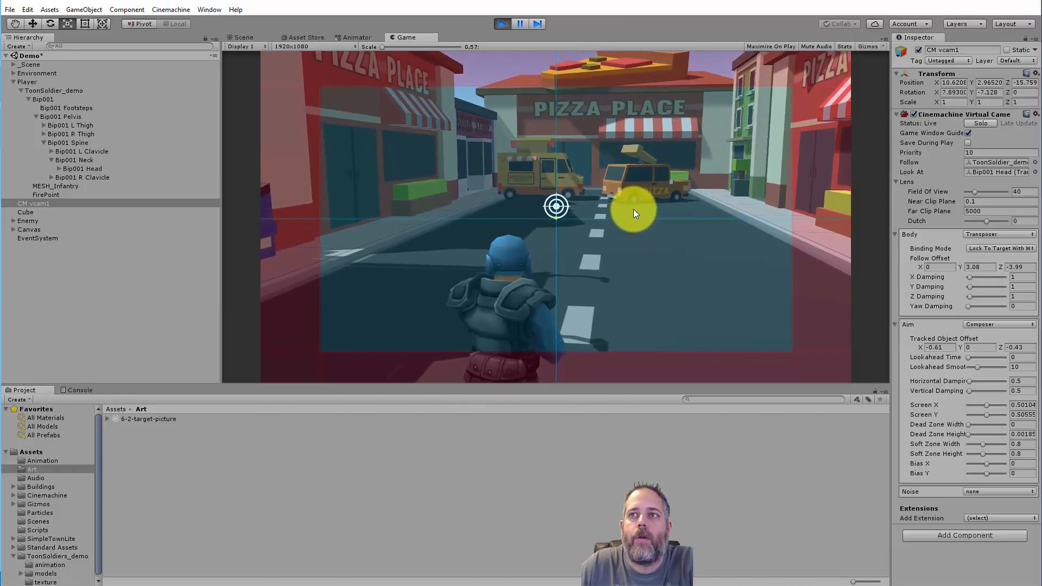
Step: Turn the player back and forth and move forward to check how closely the camera keeps the crosshair aligned
{"action": "key", "text": "d"}
{"action": "key", "text": "a"}
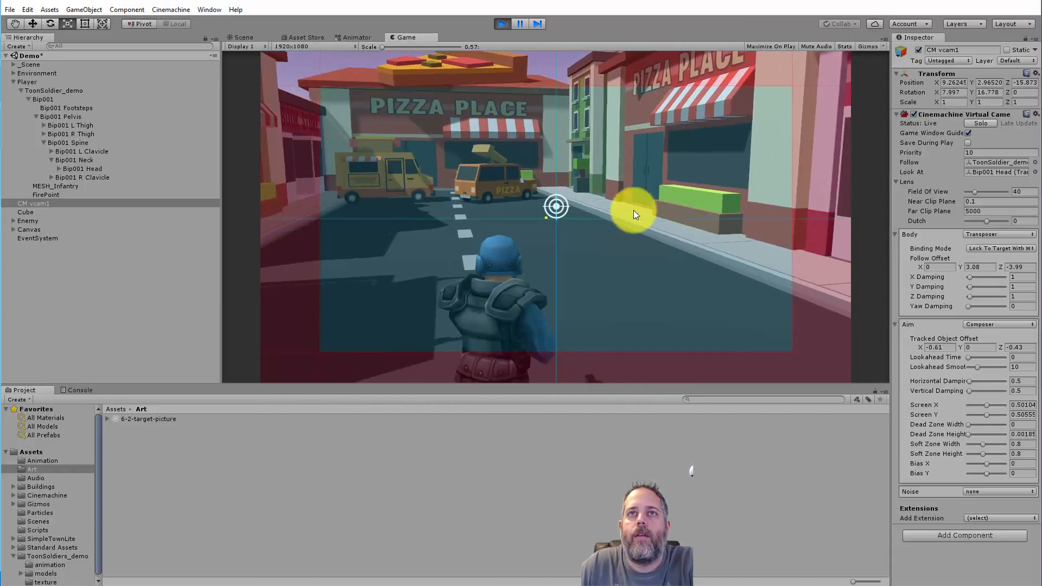
{"action": "key", "text": "a"}
{"action": "key", "text": "d"}
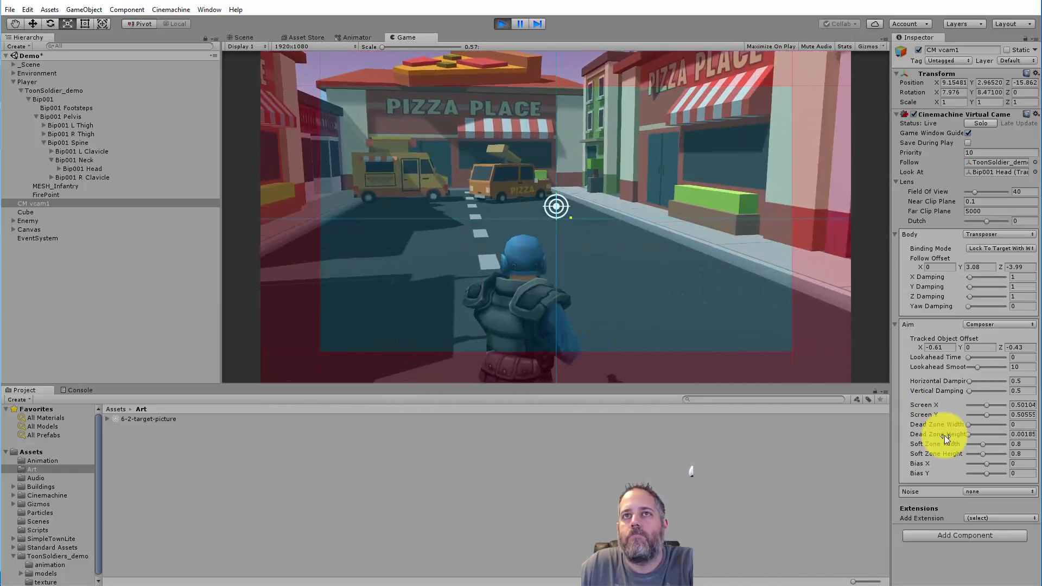
{"action": "key", "text": "w"}
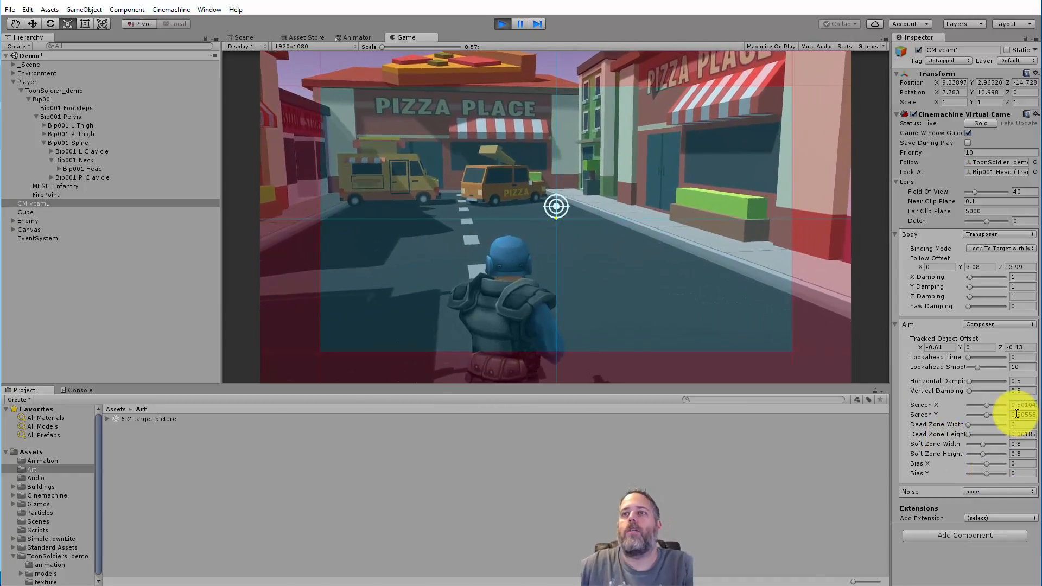
{"action": "key", "text": "a"}
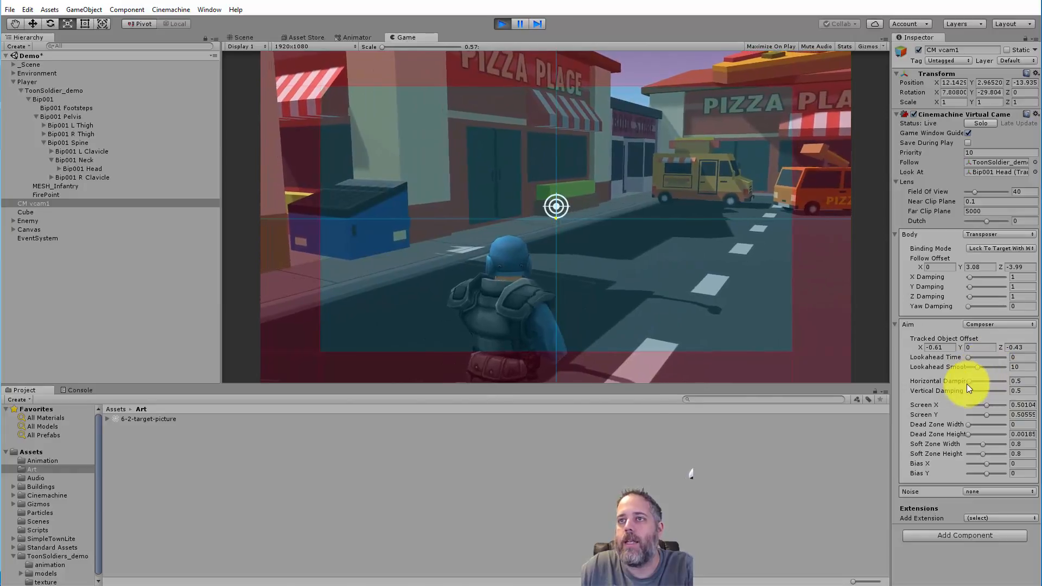
Step: Set the camera's aim Horizontal Damping to 0 and test it by moving forward and turning the player
{"action": "left_click_drag", "start_coordinate": [969, 381], "coordinate": [962, 381]}
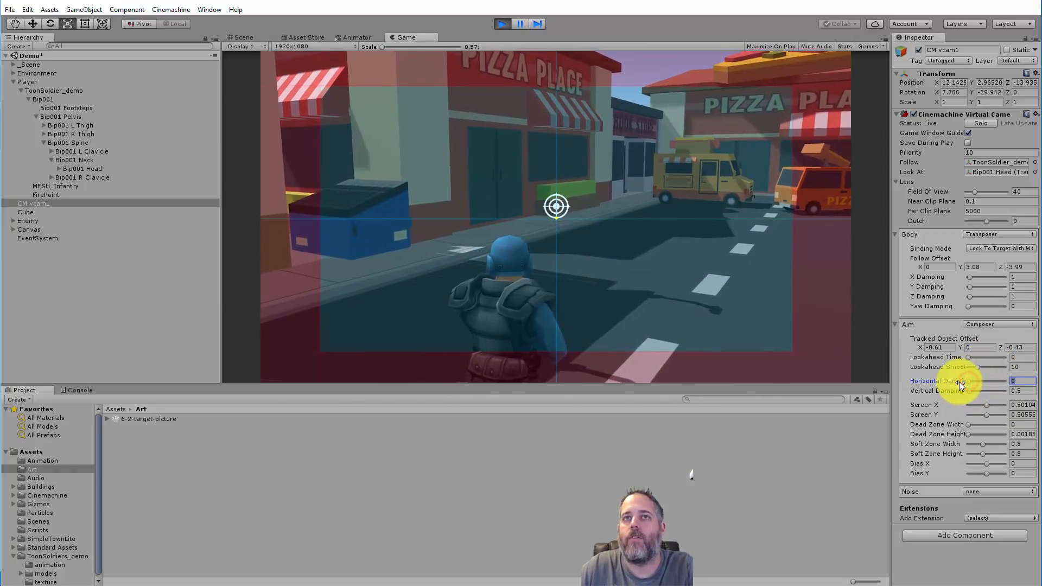
{"action": "left_click", "coordinate": [727, 301]}
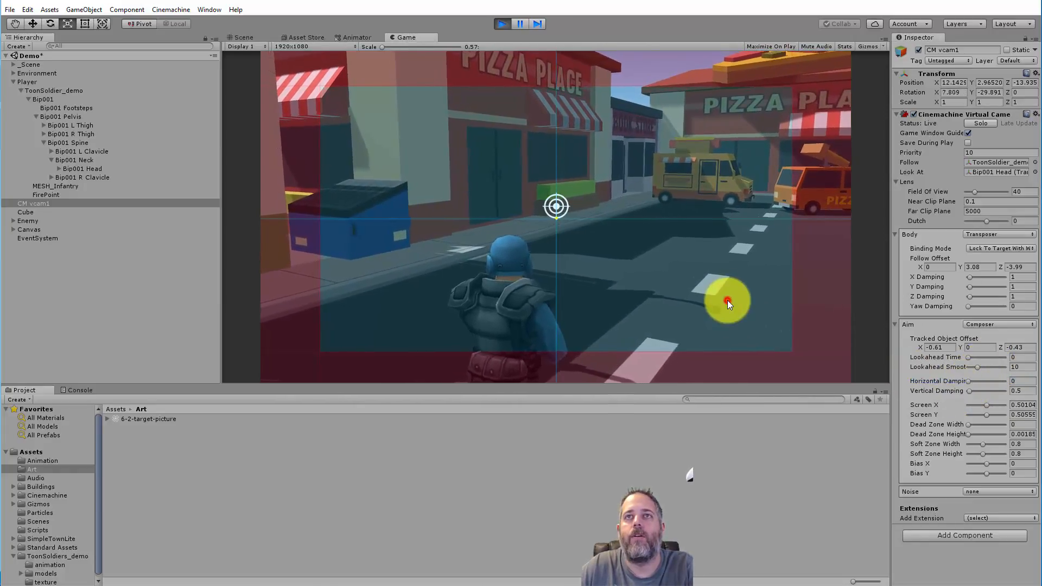
{"action": "key", "text": "w"}
{"action": "key", "text": "d"}
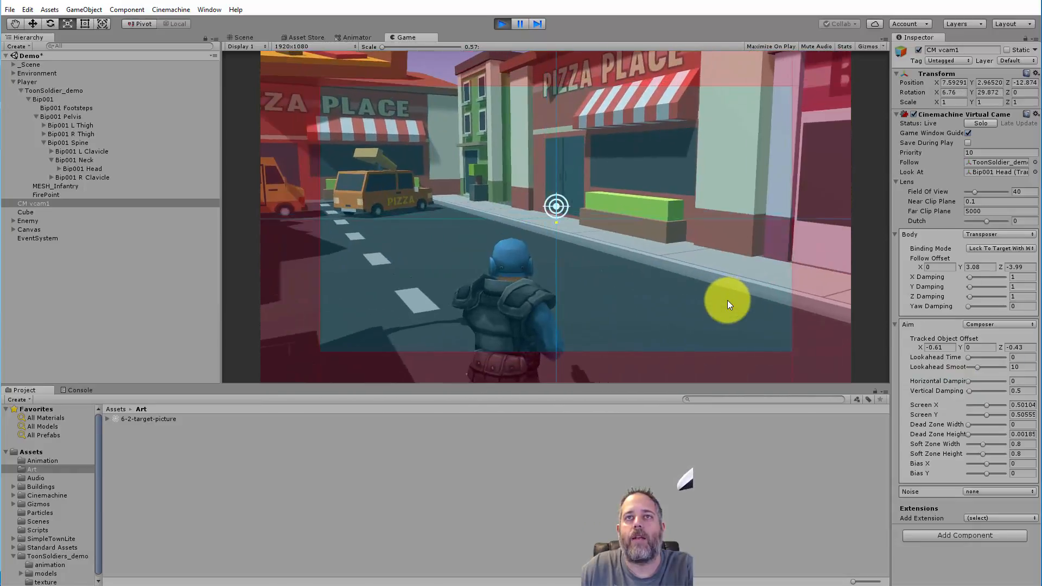
Step: Turn the player to check the framing and set the camera's aim Horizontal Damping to 0.2 in the running game
{"action": "key", "text": "a"}
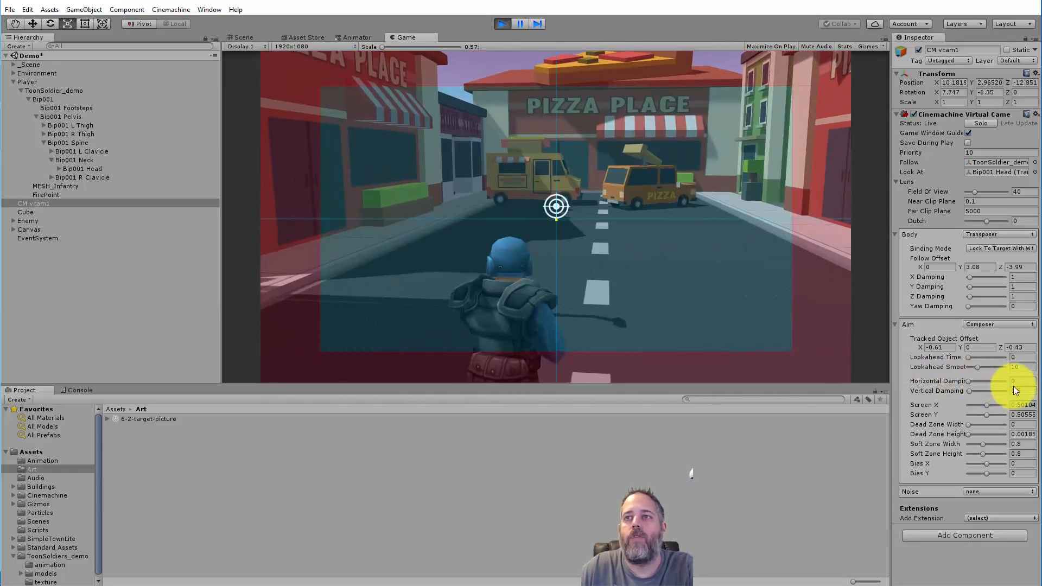
{"action": "left_click", "coordinate": [1014, 384]}
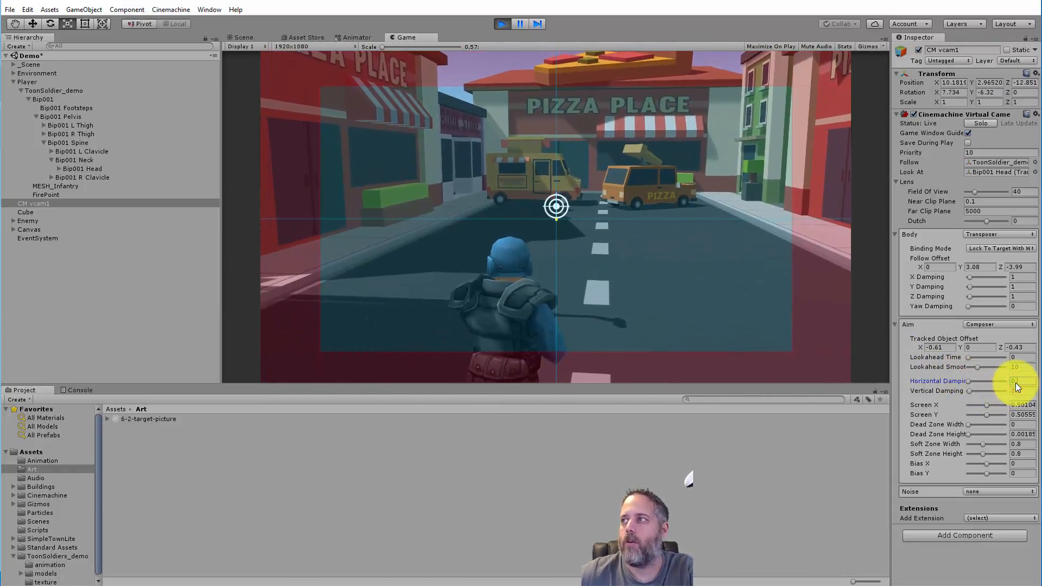
{"action": "type", "text": ".2"}
{"action": "left_click", "coordinate": [657, 223]}
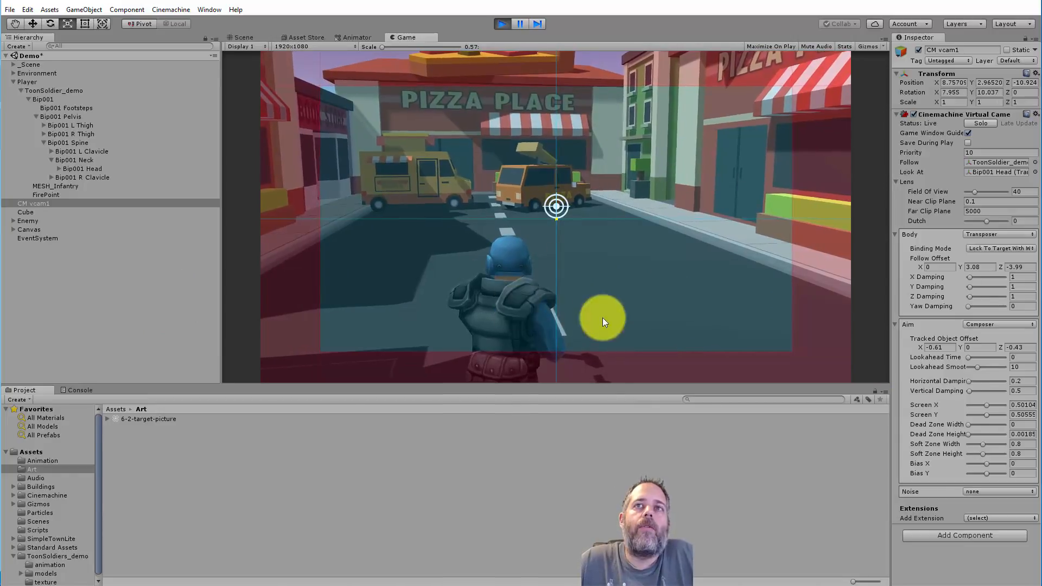
Step: Copy the virtual camera component's tuned values, stop the game, and paste them back with Horizontal Damping at 0.2
{"action": "right_click", "coordinate": [933, 116]}
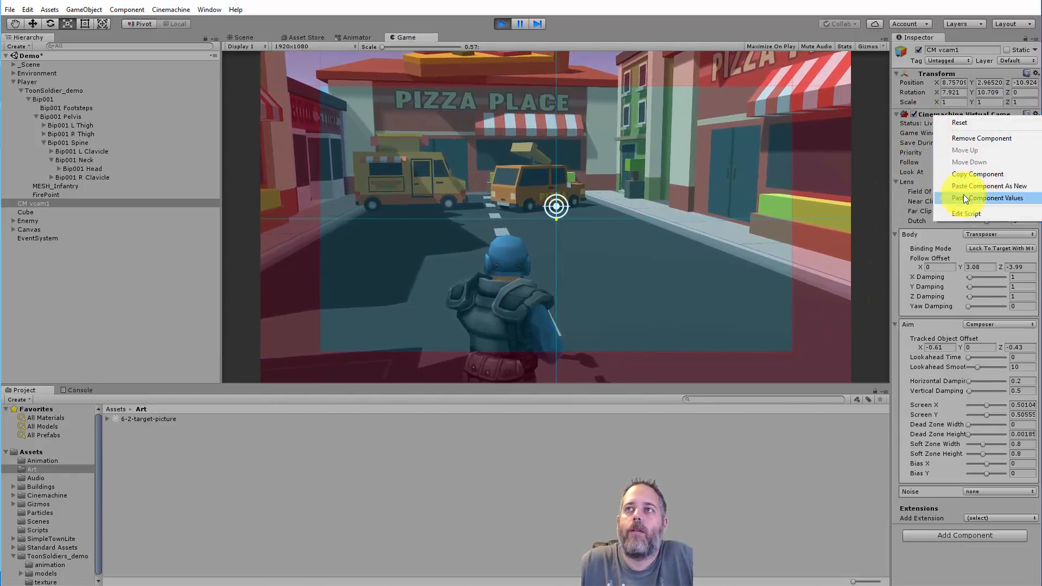
{"action": "left_click", "coordinate": [969, 175]}
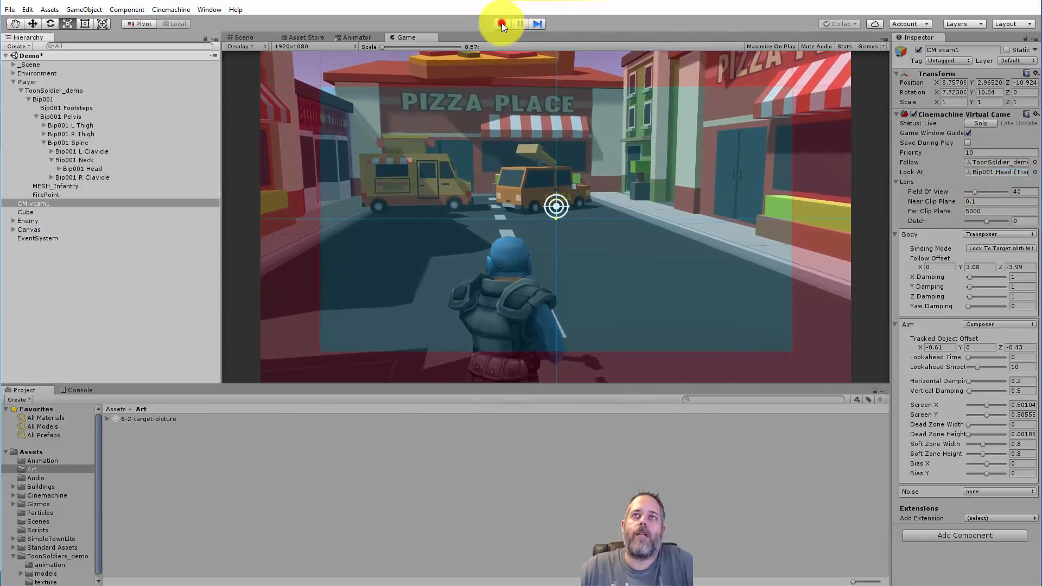
{"action": "left_click", "coordinate": [502, 22]}
{"action": "right_click", "coordinate": [927, 117]}
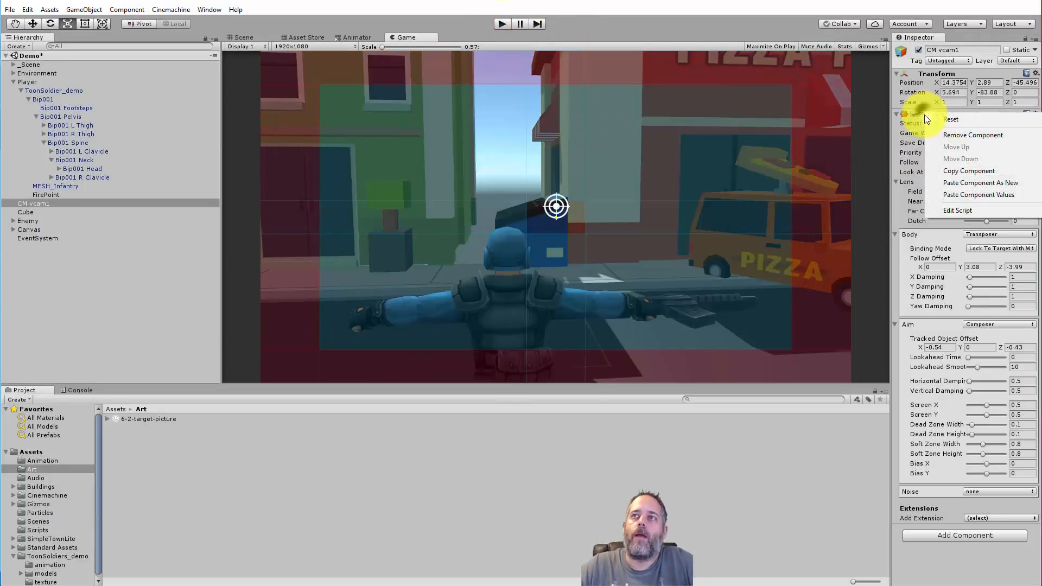
{"action": "left_click", "coordinate": [971, 196]}
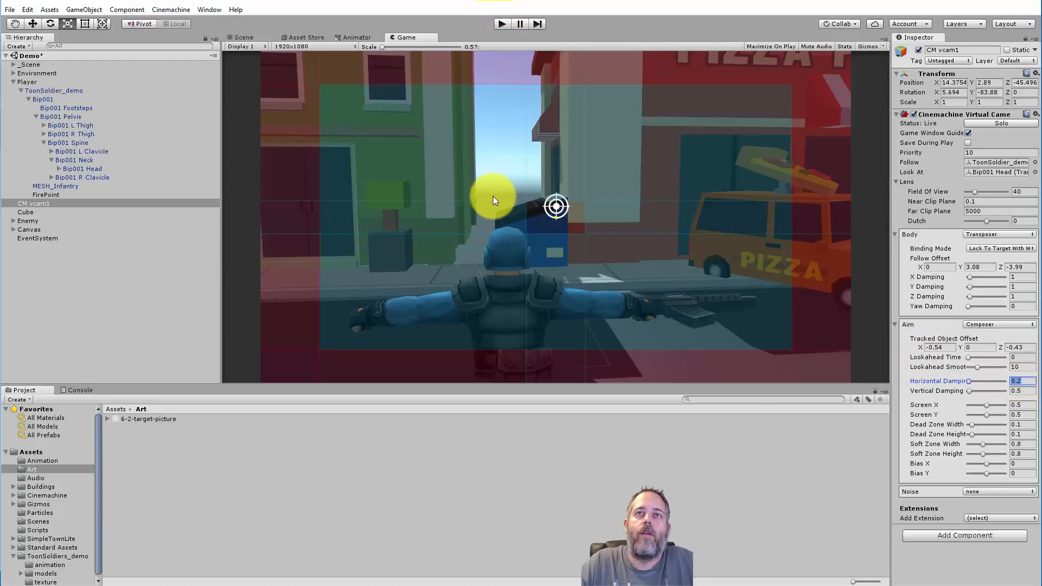
{"action": "left_click_drag", "start_coordinate": [494, 199], "coordinate": [578, 239]}
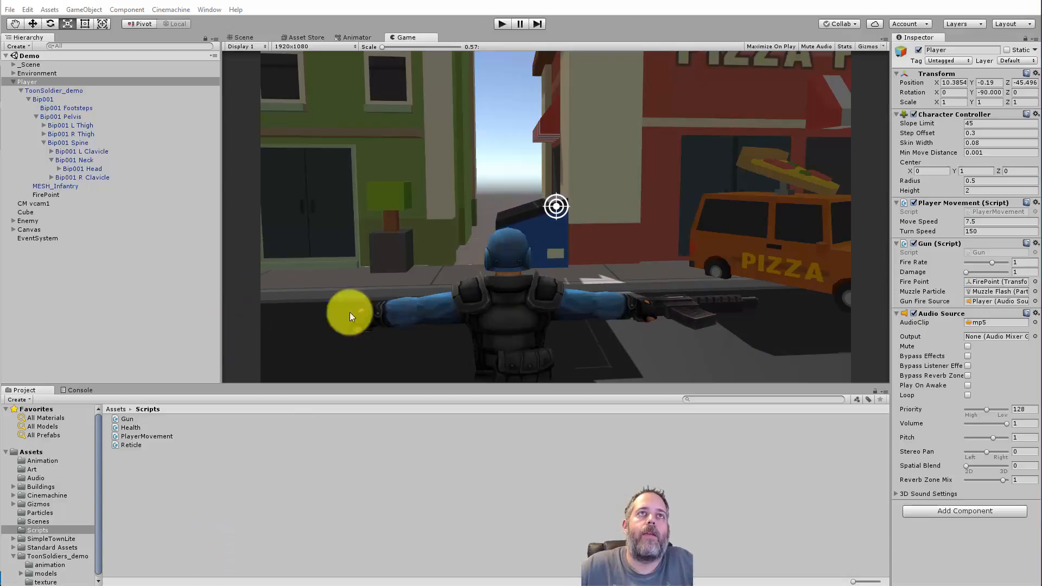
Step: Open the Player's Gun script in Visual Studio at the FireGun method
{"action": "double_click", "coordinate": [986, 251]}
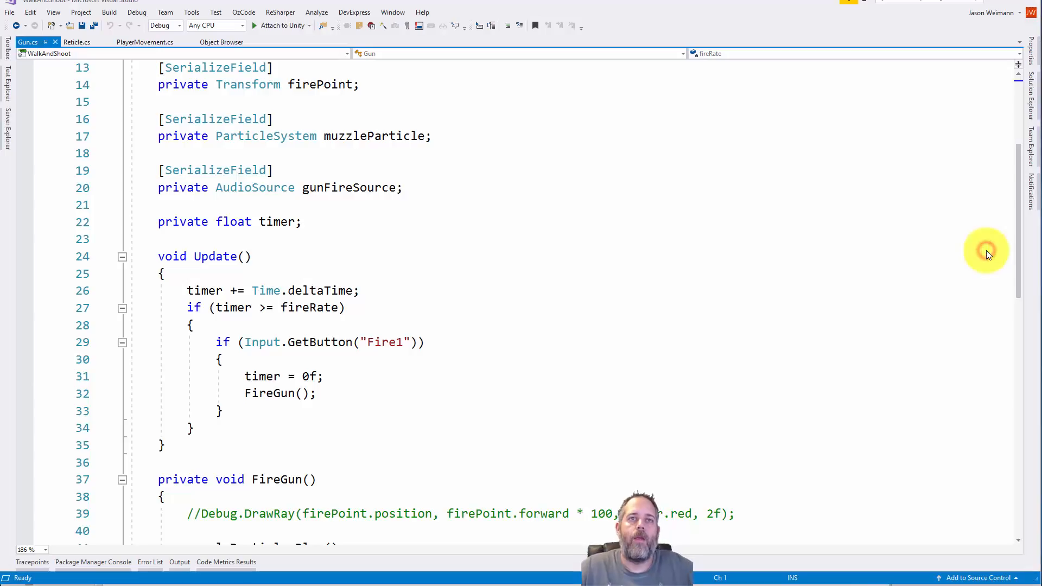
{"action": "scroll", "coordinate": [678, 347], "scroll_direction": "down", "scroll_amount": 4}
{"action": "scroll", "coordinate": [679, 348], "scroll_direction": "down", "scroll_amount": 1}
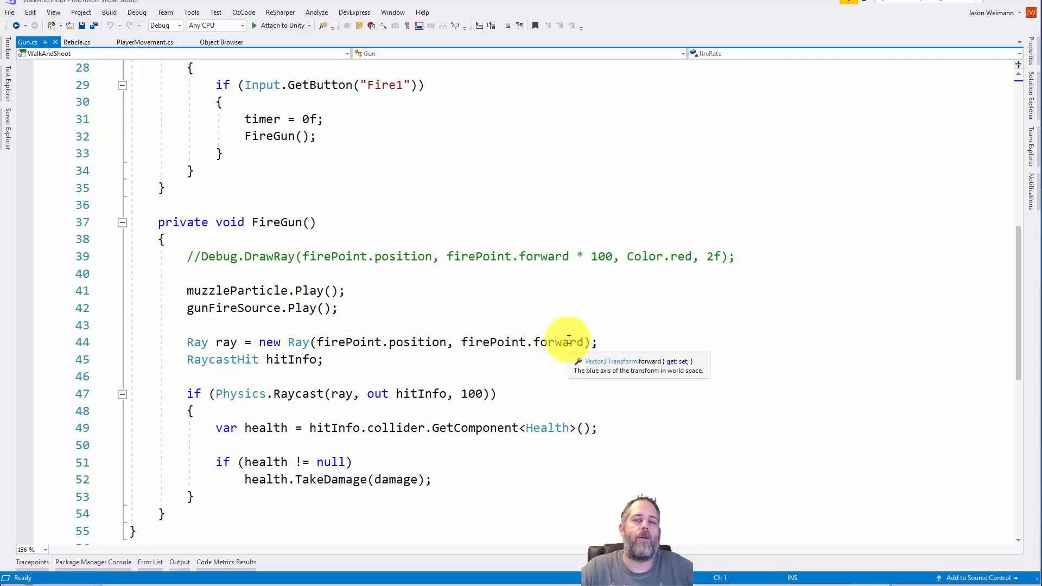
Step: Add a Camera.main.ViewportPointToRay call on a new line above the existing ray declaration in FireGun
{"action": "left_click", "coordinate": [403, 328]}
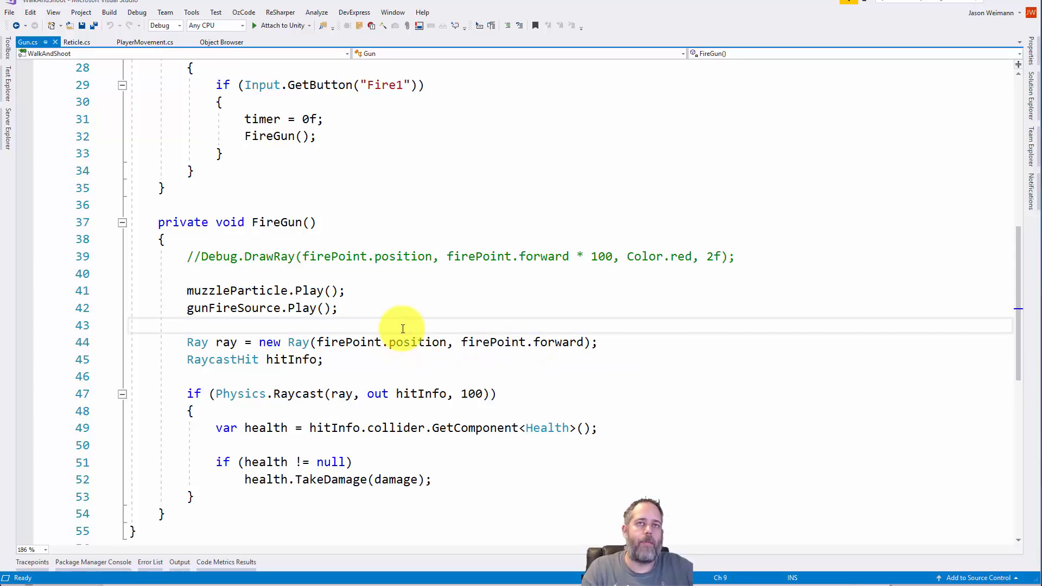
{"action": "key", "text": "Return"}
{"action": "type", "text": "Camera"}
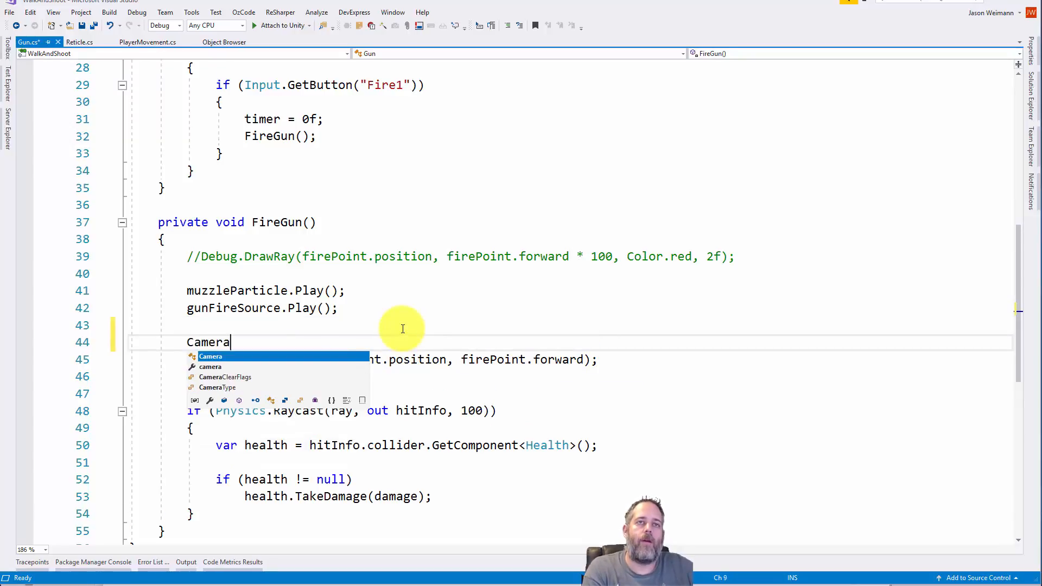
{"action": "type", "text": ".main.Scren"}
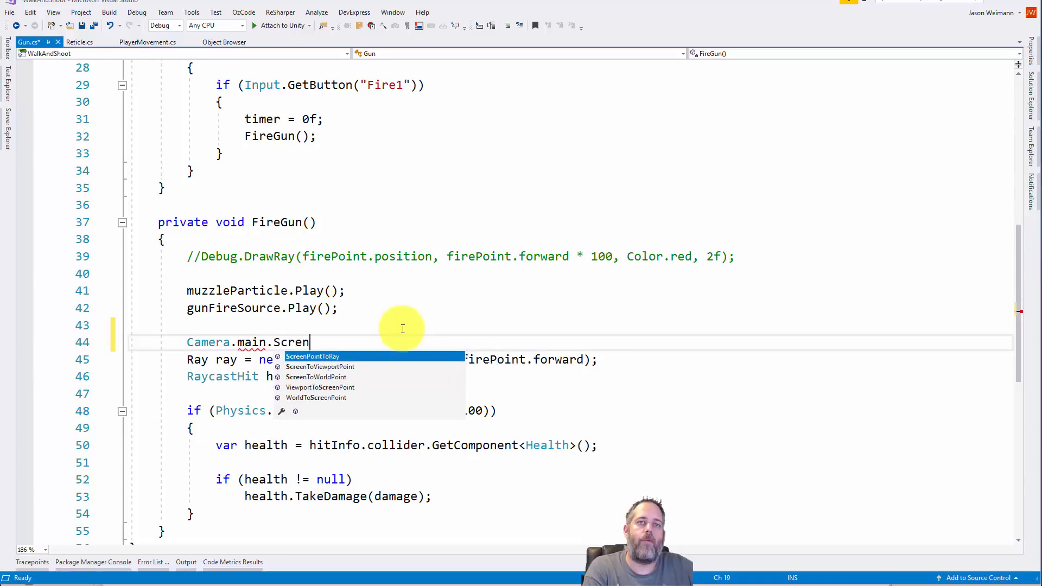
{"action": "key", "text": "Return"}
{"action": "key", "text": "ctrl+z"}
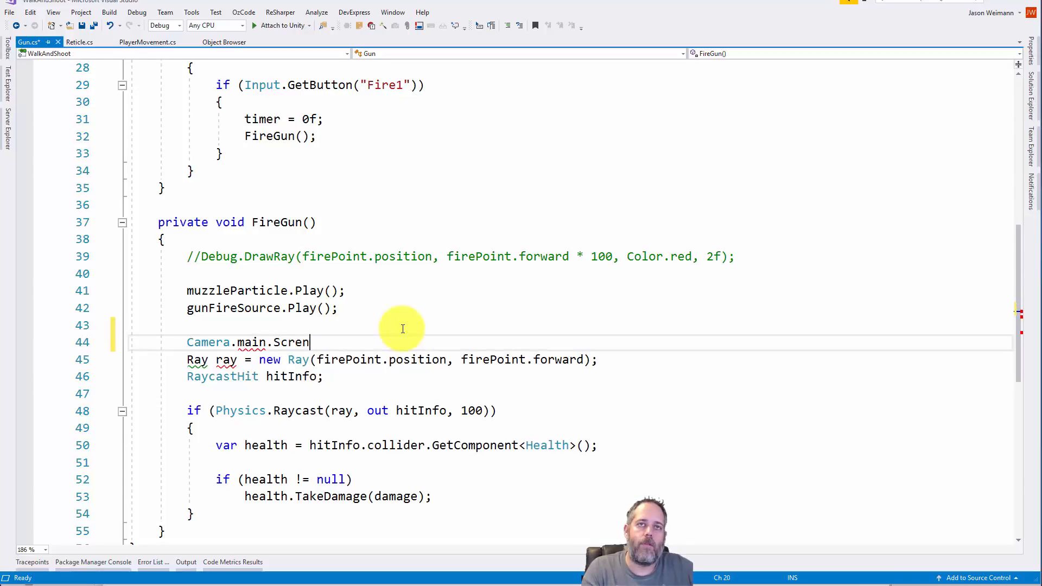
{"action": "key", "text": "ctrl+shift+Left"}
{"action": "key", "text": "BackSpace"}
{"action": "type", "text": "toray"}
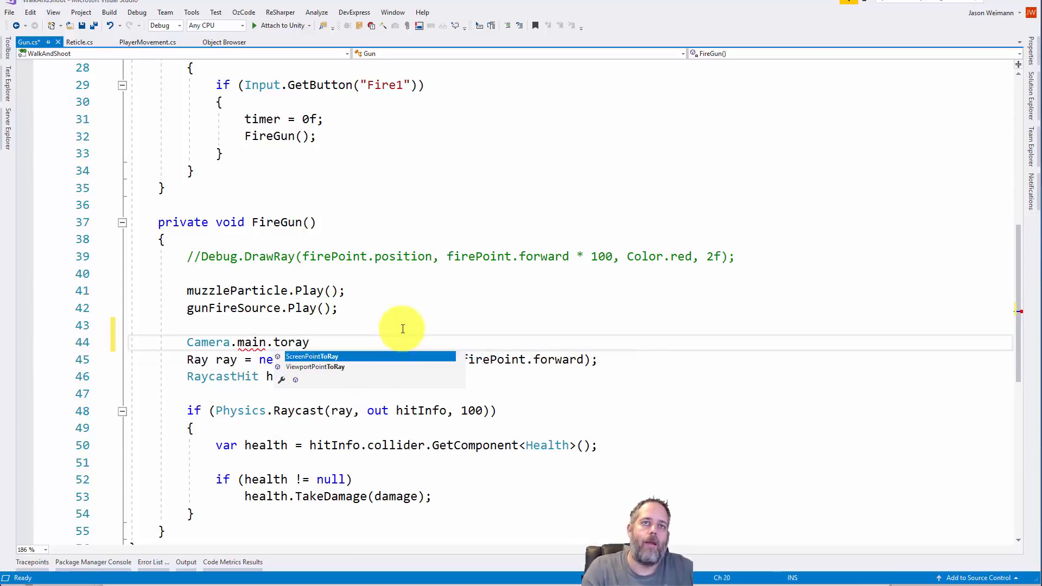
{"action": "key", "text": "Down"}
{"action": "key", "text": "Tab"}
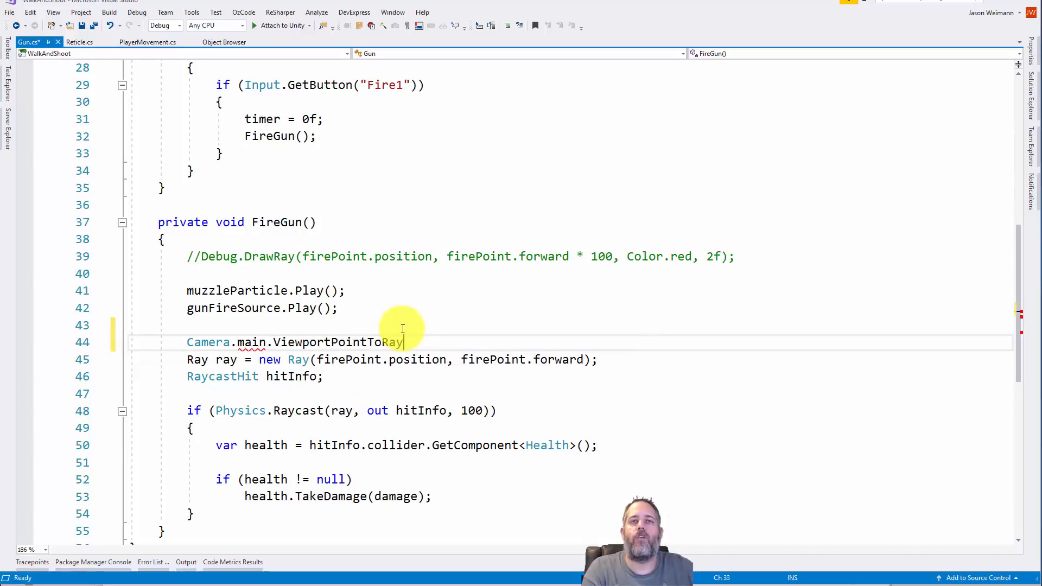
Step: Give the ViewportPointToRay call the argument Vector3.one * 0.5f, finish the statement and save the script
{"action": "type", "text": "("}
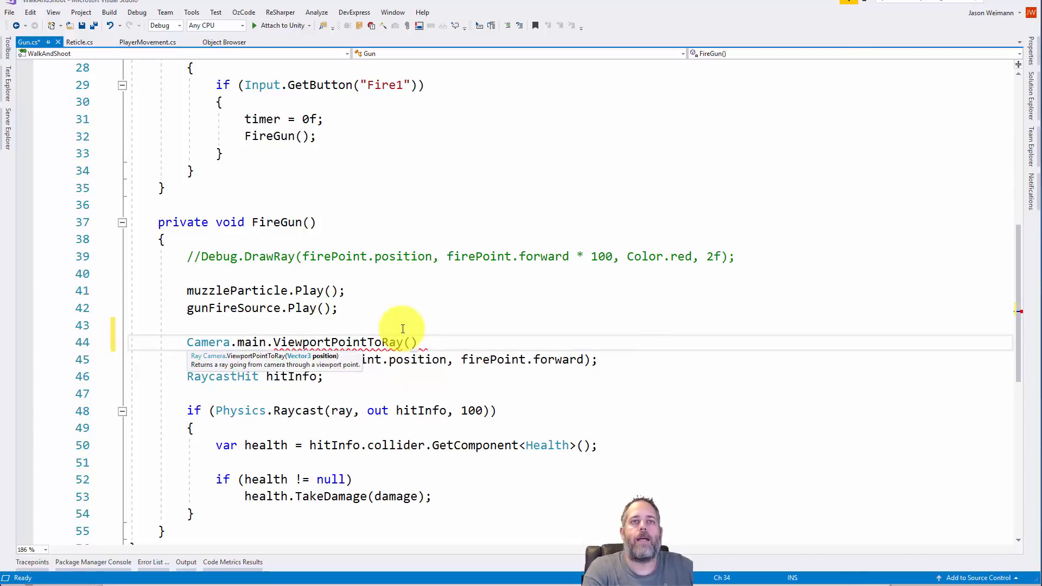
{"action": "type", "text": "Vec"}
{"action": "key", "text": "Tab"}
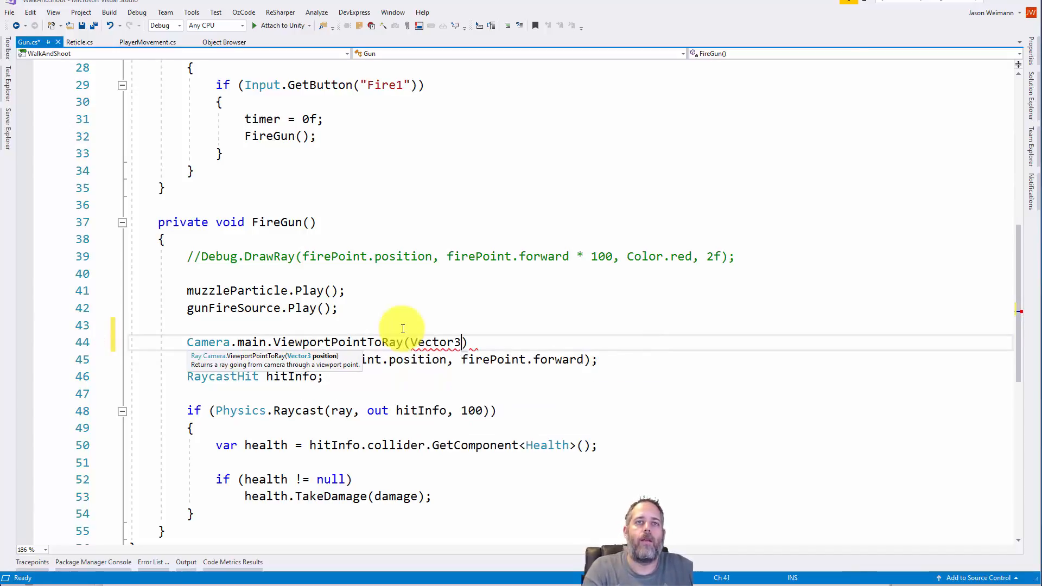
{"action": "type", "text": ".one * 0.5"}
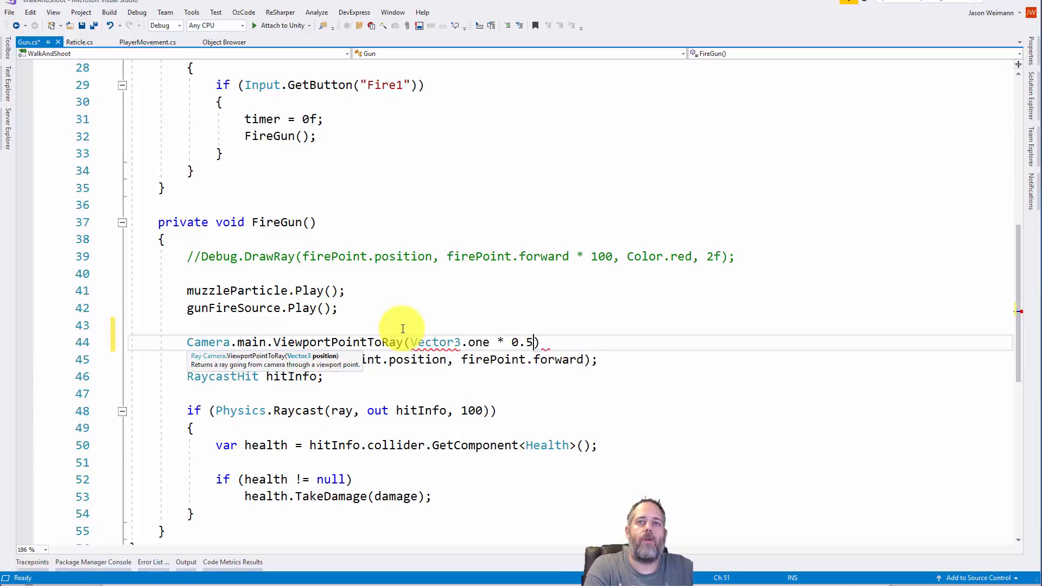
{"action": "type", "text": "f"}
{"action": "key", "text": "ctrl+s"}
{"action": "type", "text": ")"}
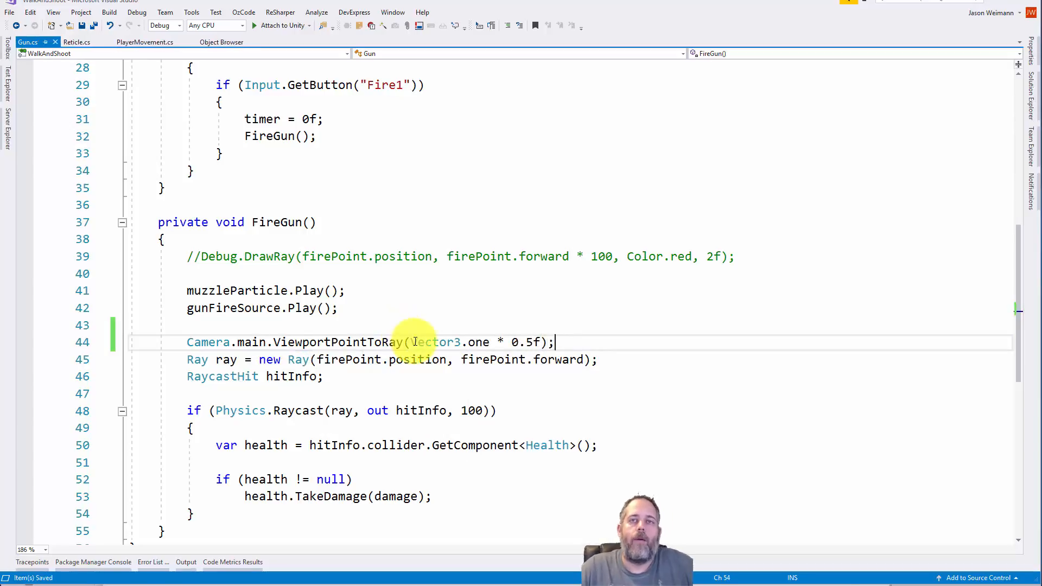
Step: Assign the viewport ray to "Ray ray" and remove the old firePoint-based ray declaration from FireGun, saving the script
{"action": "mouse_move", "coordinate": [390, 341]}
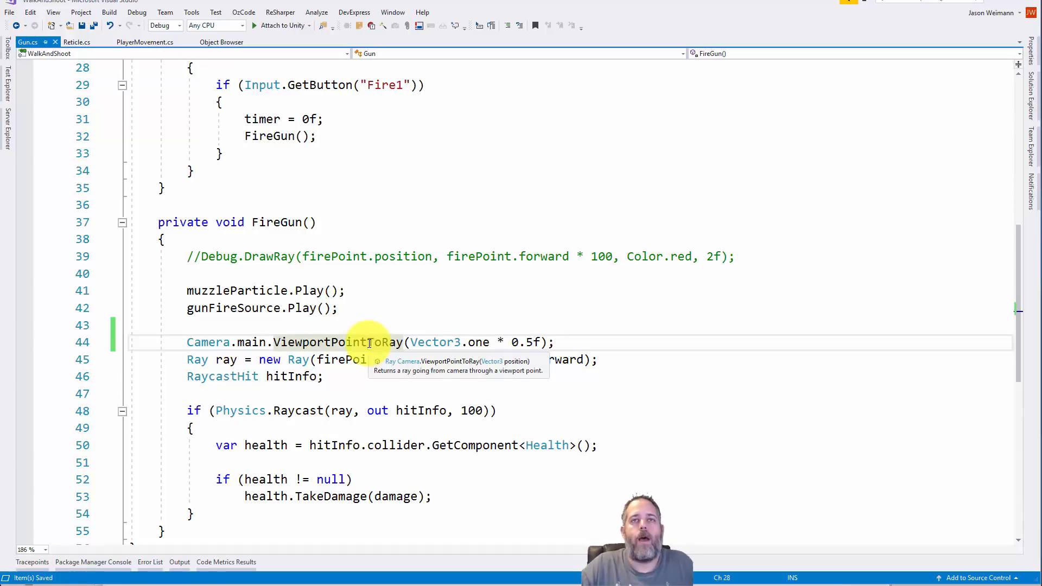
{"action": "left_click", "coordinate": [486, 341]}
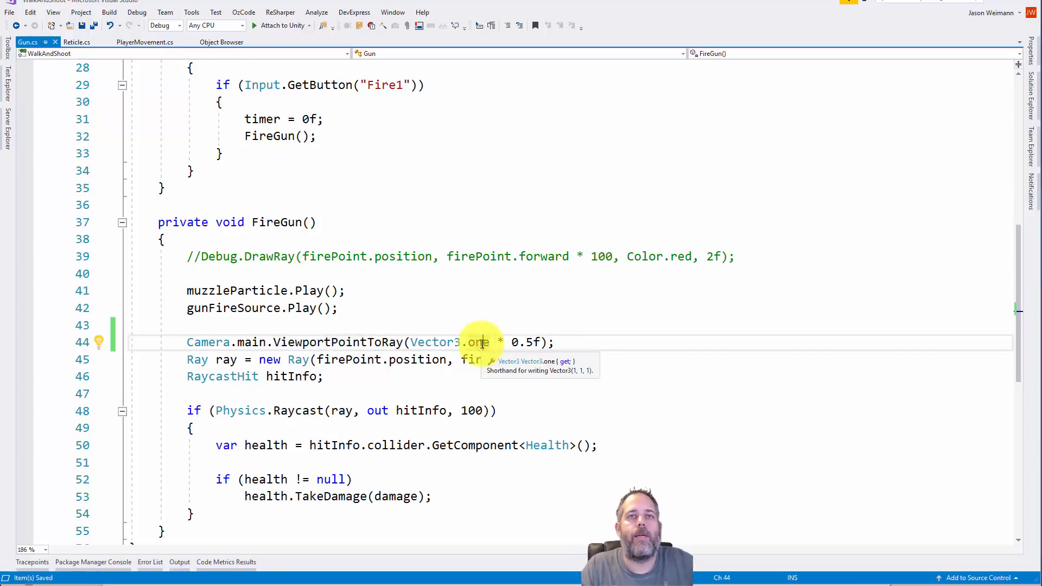
{"action": "key", "text": "Home"}
{"action": "type", "text": "Ray ray ="}
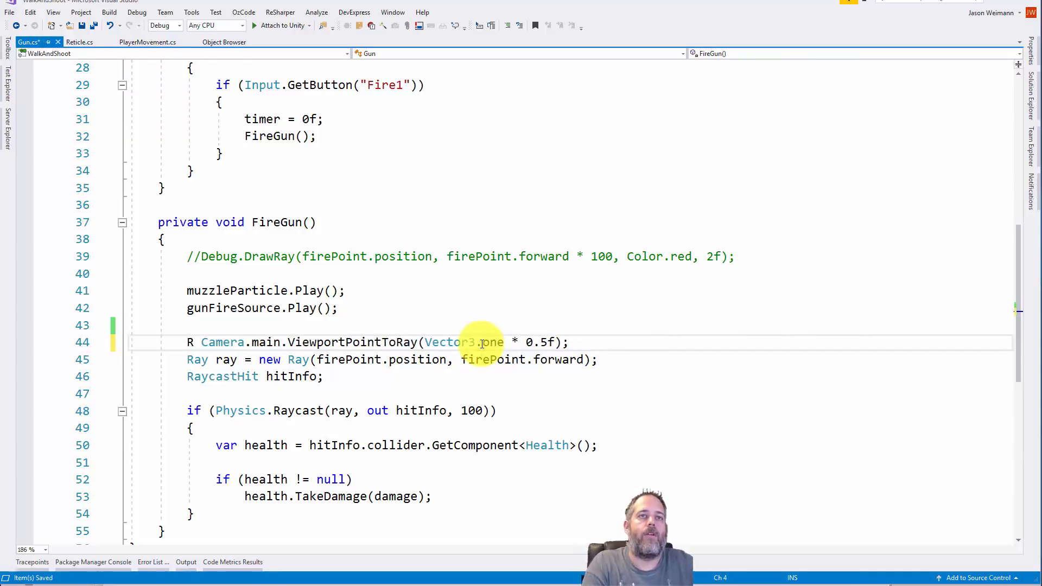
{"action": "key", "text": "Down"}
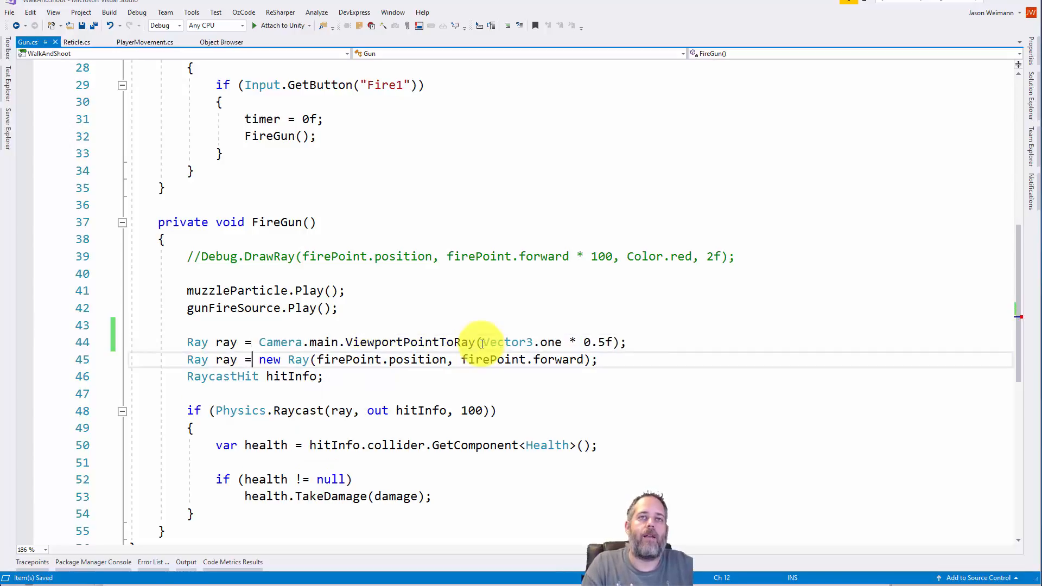
{"action": "key", "text": "ctrl+x"}
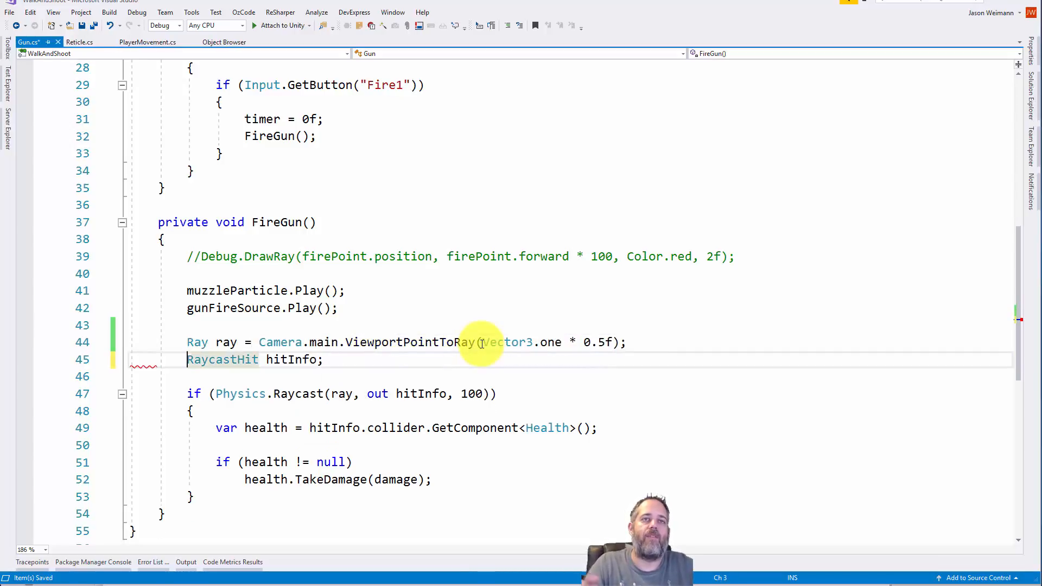
{"action": "left_click", "coordinate": [552, 369]}
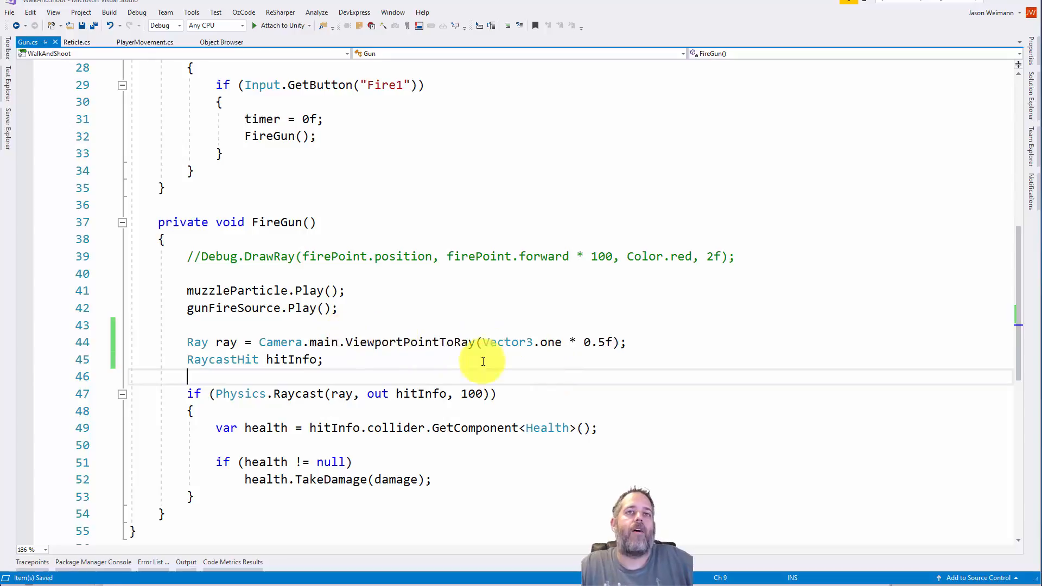
Step: Check the Gun script's serialized fields, delete the firePoint Transform field with its SerializeField attribute, and save the script
{"action": "mouse_move", "coordinate": [458, 340]}
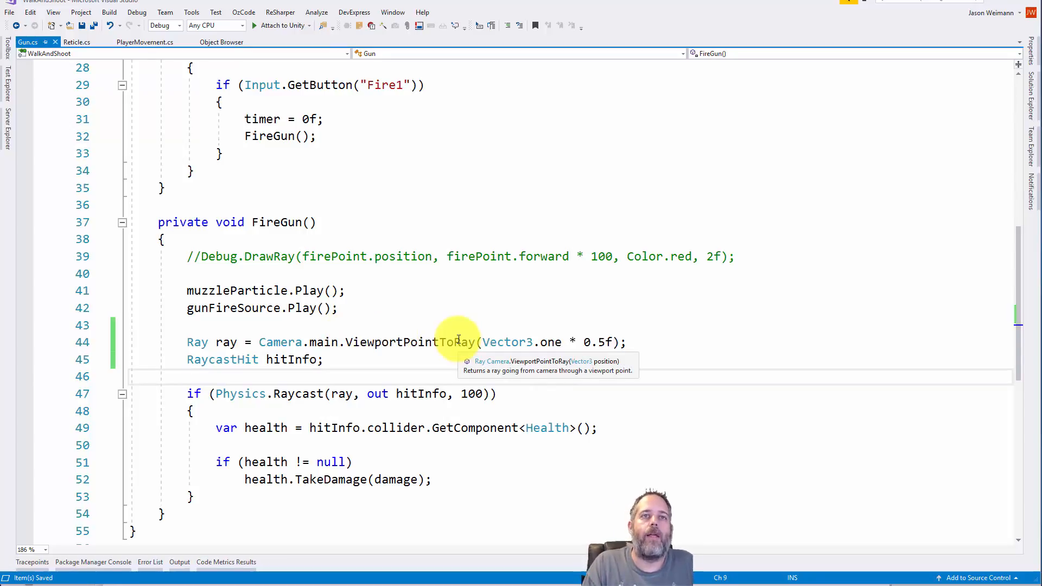
{"action": "key", "text": "ctrl+Home"}
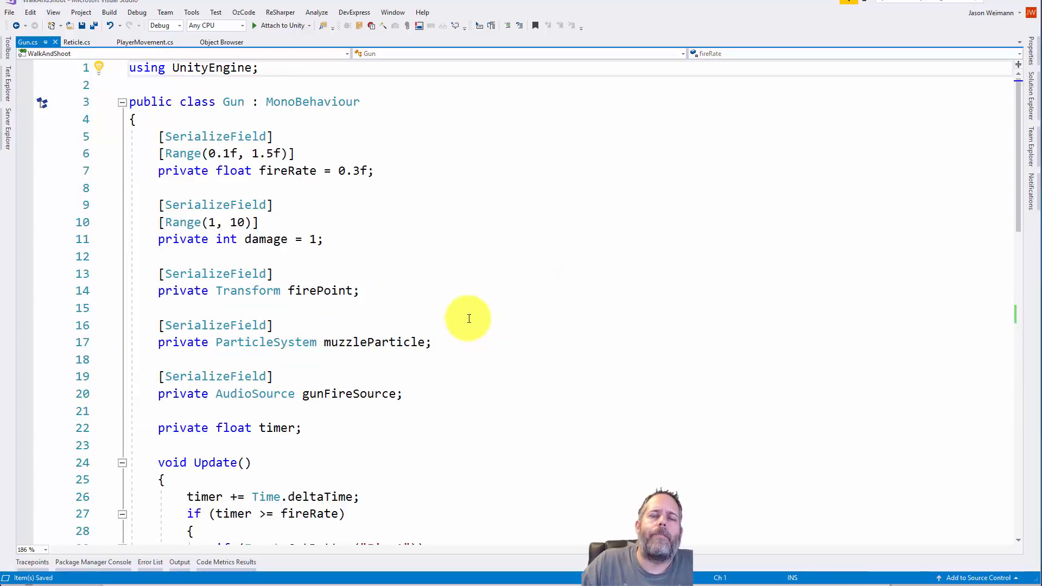
{"action": "left_click", "coordinate": [339, 291]}
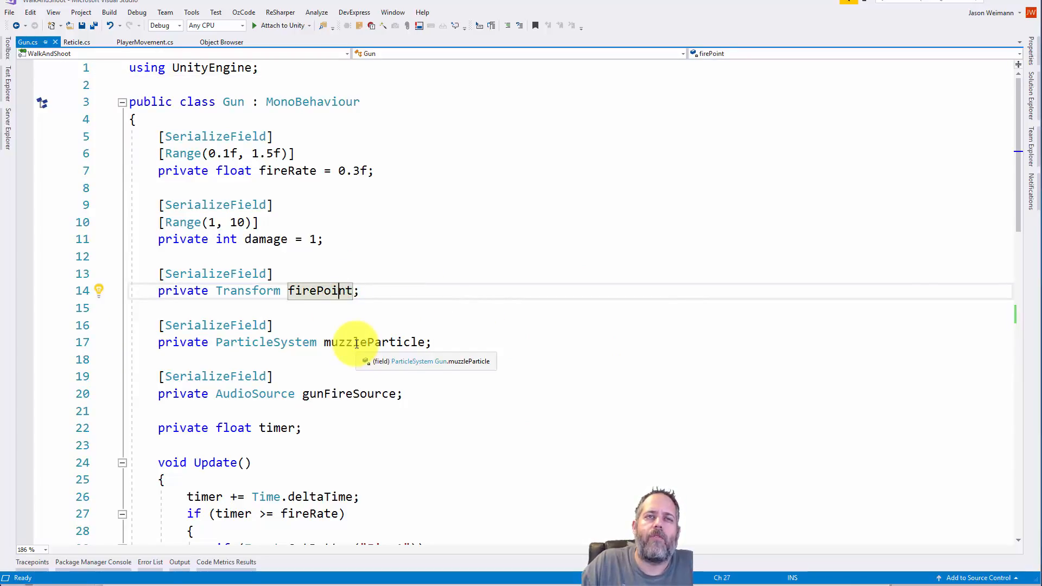
{"action": "left_click", "coordinate": [356, 343]}
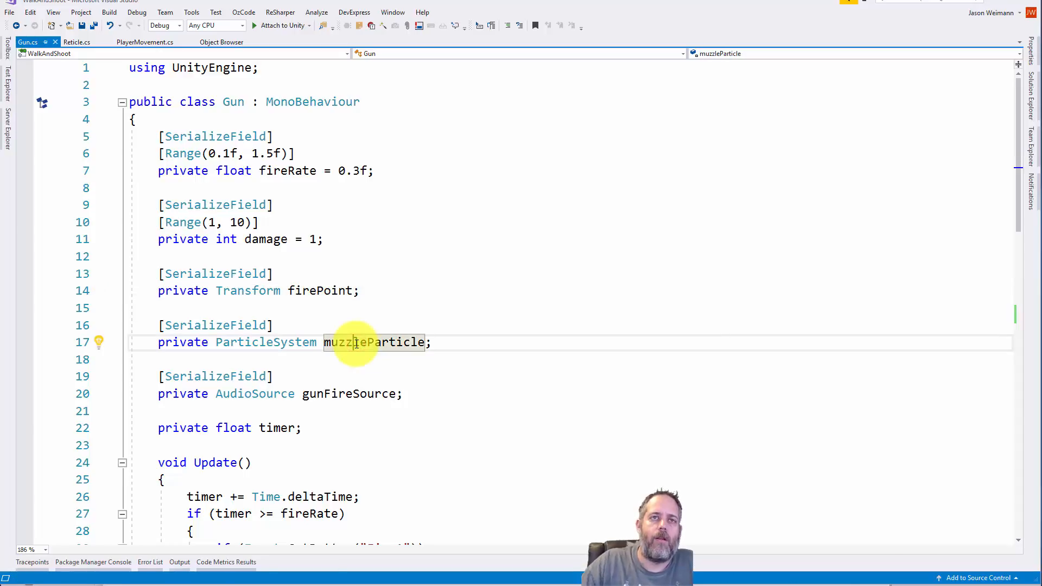
{"action": "key", "text": "shift+F12"}
{"action": "left_click", "coordinate": [304, 283]}
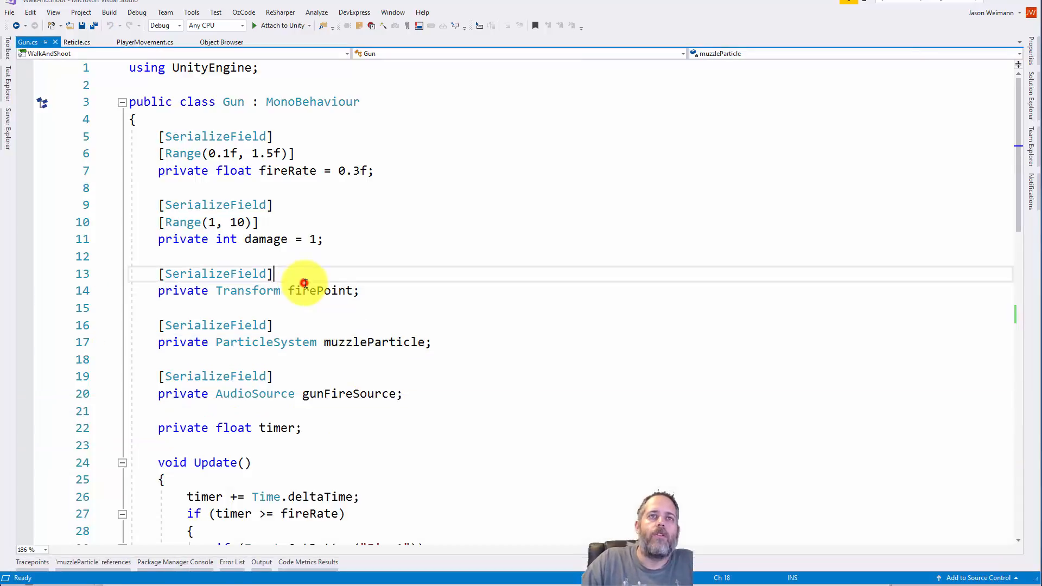
{"action": "left_click_drag", "start_coordinate": [384, 296], "coordinate": [95, 266]}
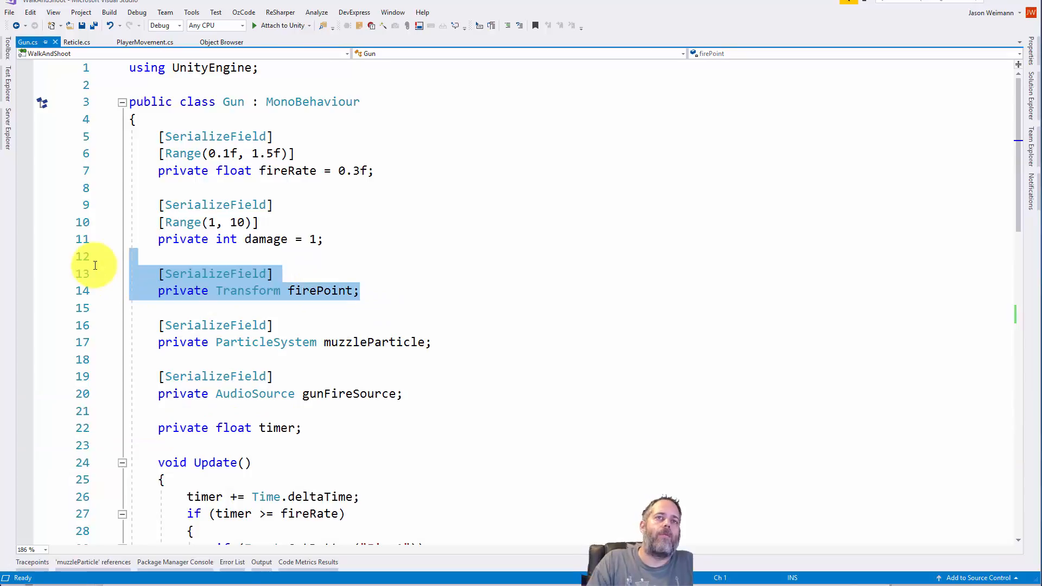
{"action": "key", "text": "Delete"}
{"action": "key", "text": "Delete"}
{"action": "key", "text": "ctrl+s"}
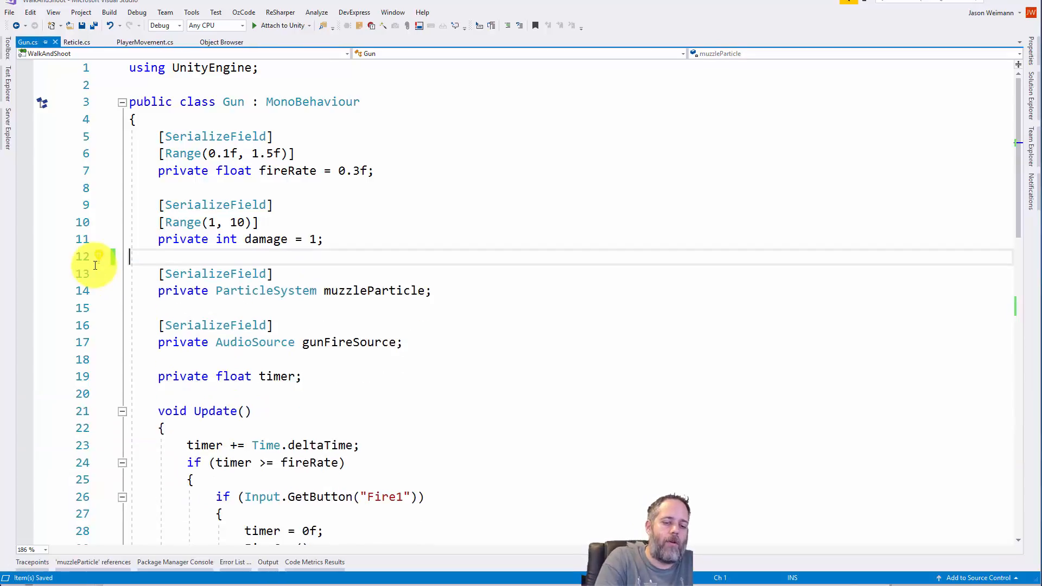
Step: Build the solution and switch back to Unity
{"action": "key", "text": "ctrl+shift+b"}
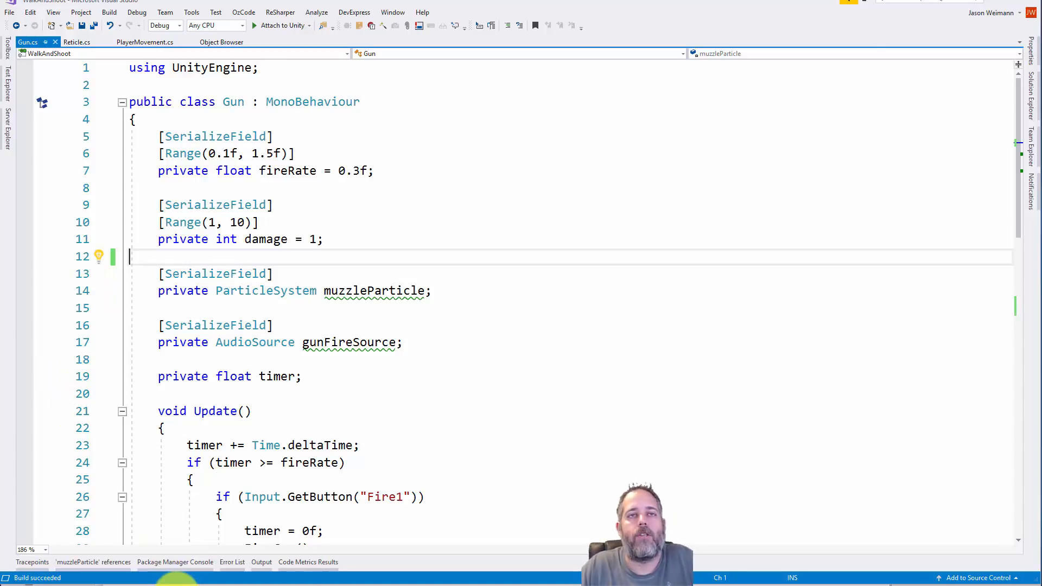
{"action": "left_click", "coordinate": [175, 582]}
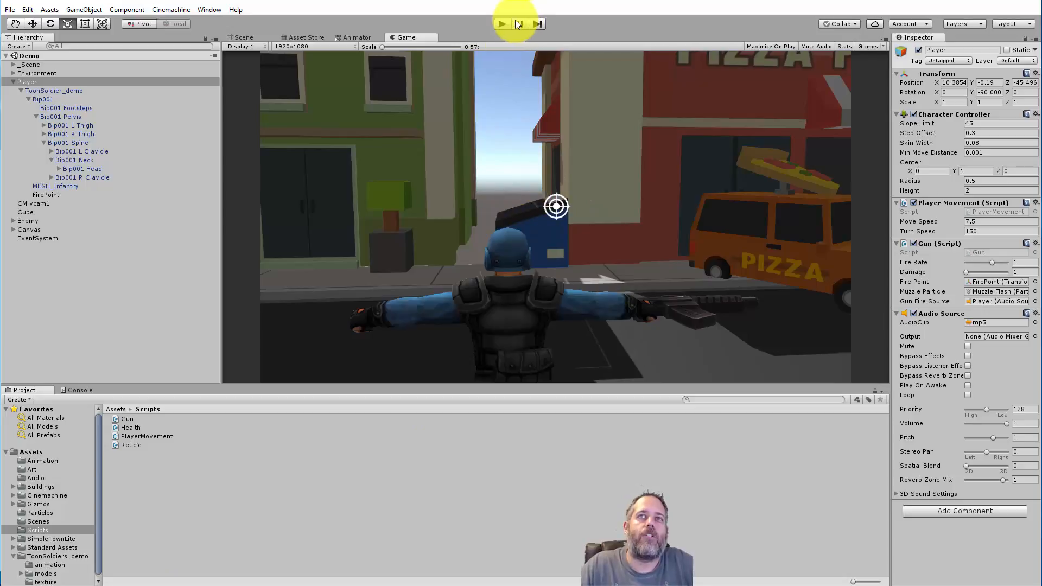
Step: Start play mode, dock the Game view beside the Scene view, and orbit the Scene view around the ToonSoldier_demo object
{"action": "left_click", "coordinate": [501, 24]}
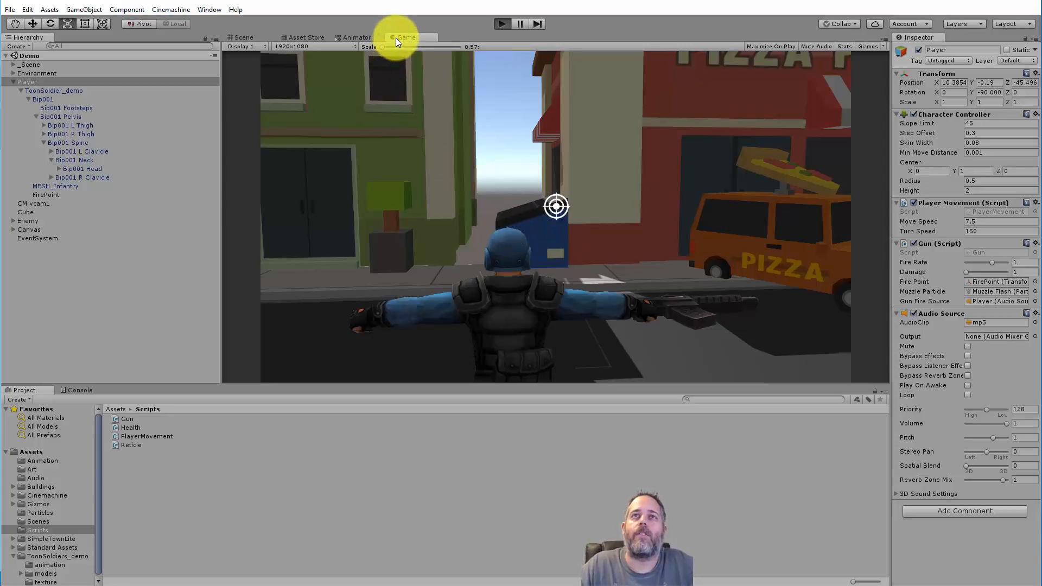
{"action": "left_click_drag", "start_coordinate": [396, 38], "coordinate": [813, 230]}
{"action": "left_click_drag", "start_coordinate": [670, 297], "coordinate": [581, 298]}
{"action": "left_click", "coordinate": [53, 89]}
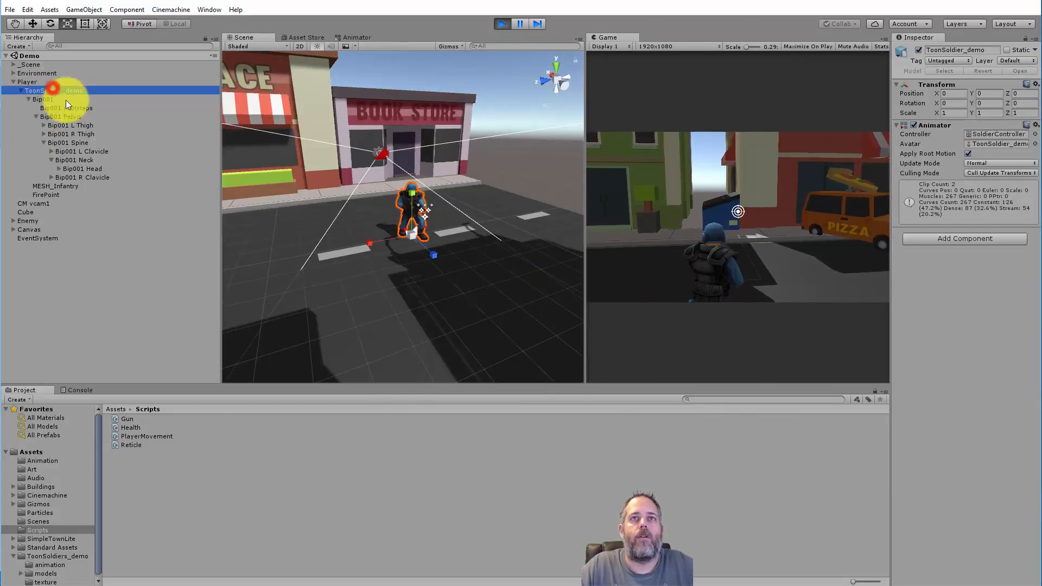
{"action": "left_click_drag", "start_coordinate": [503, 233], "coordinate": [703, 234], "text": "alt"}
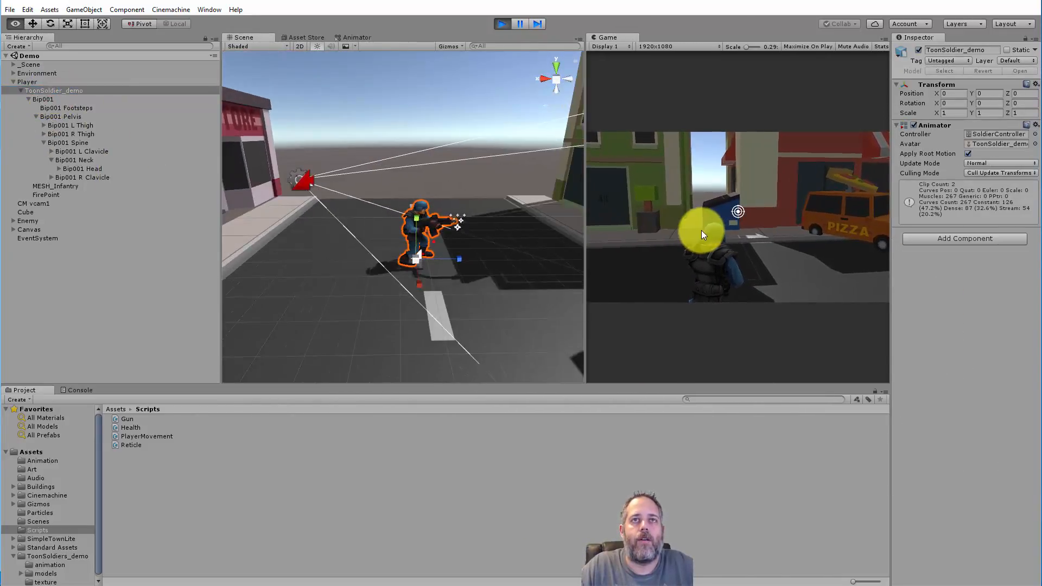
Step: Test the gun by firing repeatedly in the running game while turning the soldier along the street
{"action": "left_click", "coordinate": [797, 244]}
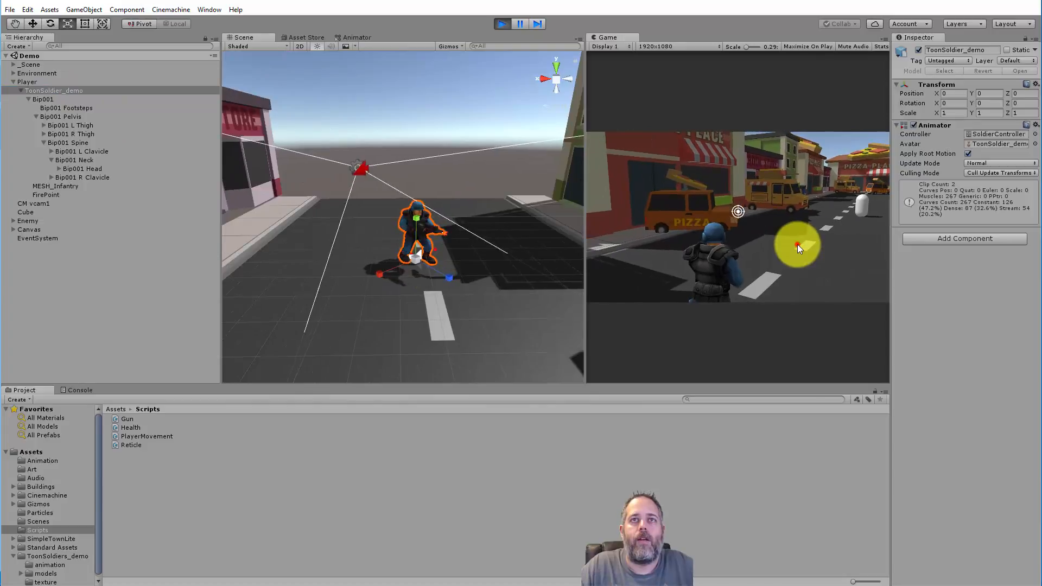
{"action": "left_click", "coordinate": [797, 245]}
{"action": "left_click", "coordinate": [798, 245]}
{"action": "left_click", "coordinate": [797, 245]}
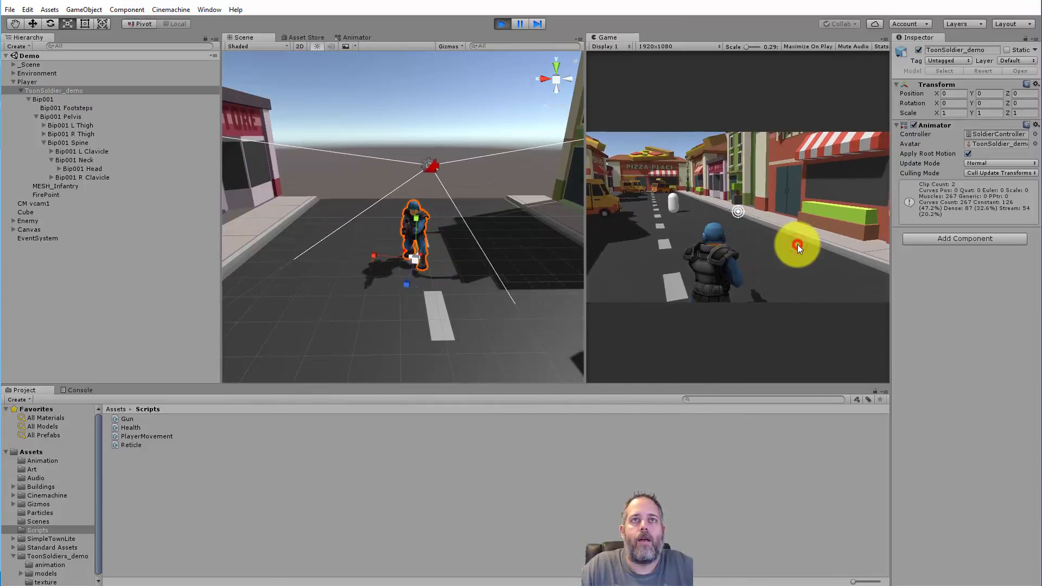
{"action": "left_click", "coordinate": [756, 243]}
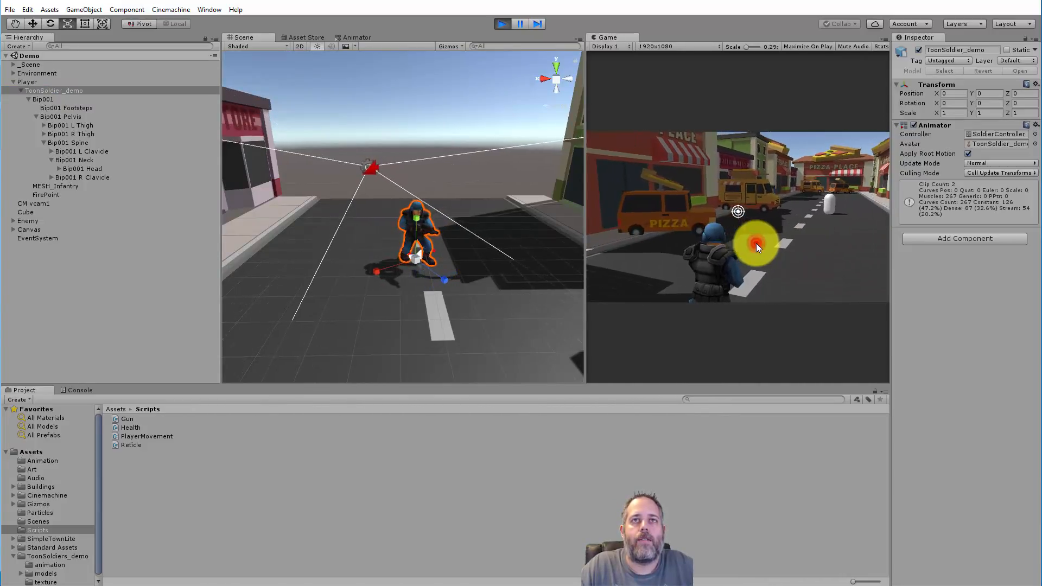
{"action": "left_click", "coordinate": [756, 243]}
{"action": "left_click", "coordinate": [757, 243]}
{"action": "left_click", "coordinate": [757, 243]}
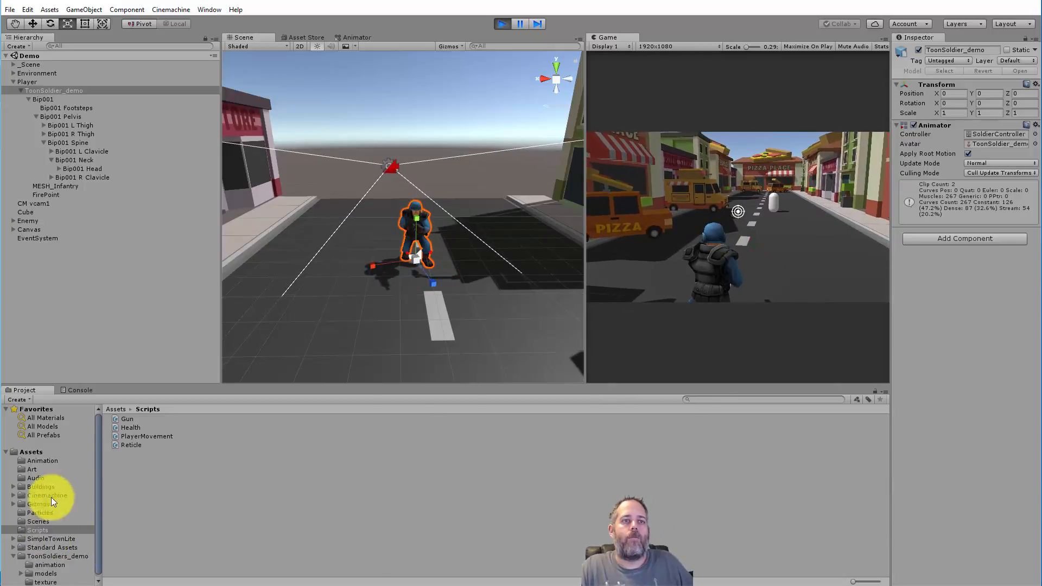
Step: Open the script line behind the Console's NullReferenceException and check the description of Camera.main
{"action": "left_click", "coordinate": [72, 388]}
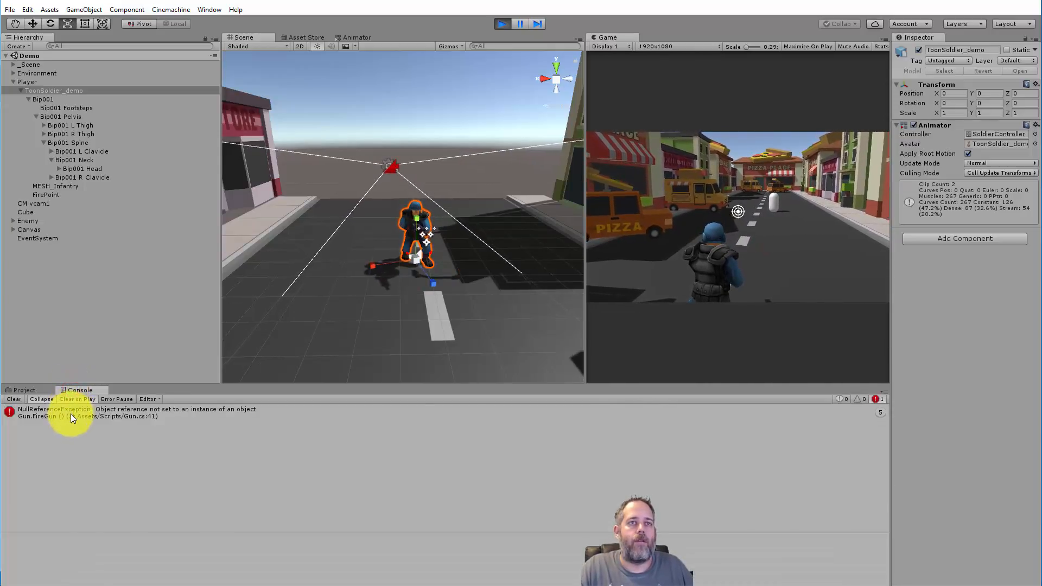
{"action": "double_click", "coordinate": [71, 417]}
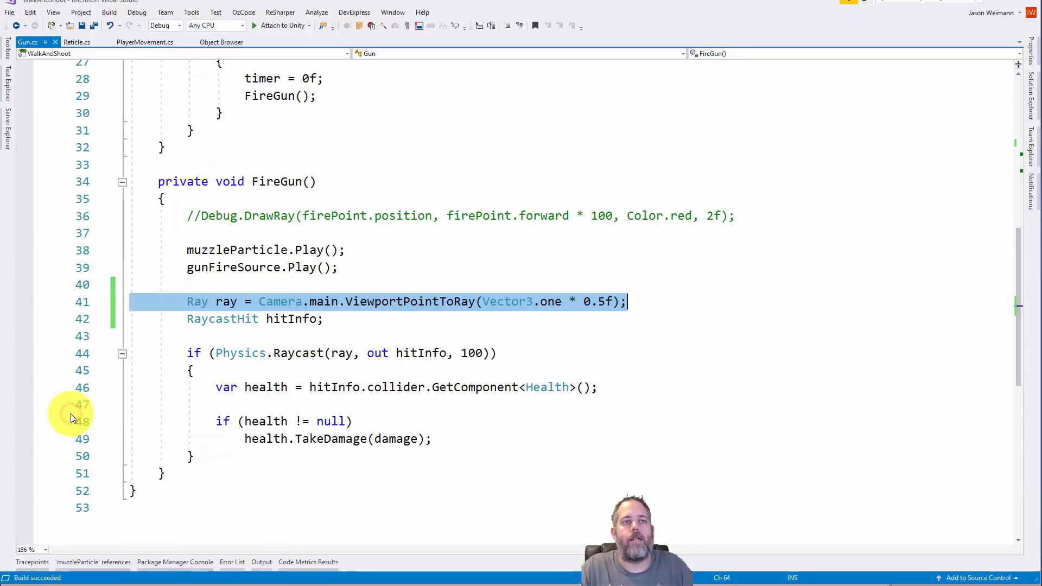
{"action": "left_click", "coordinate": [360, 302]}
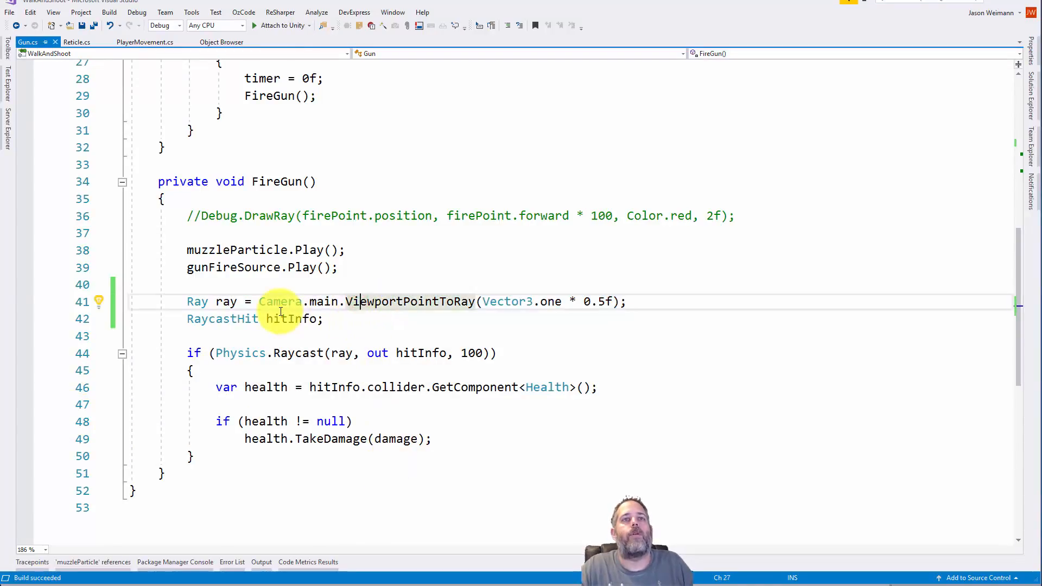
{"action": "mouse_move", "coordinate": [324, 309]}
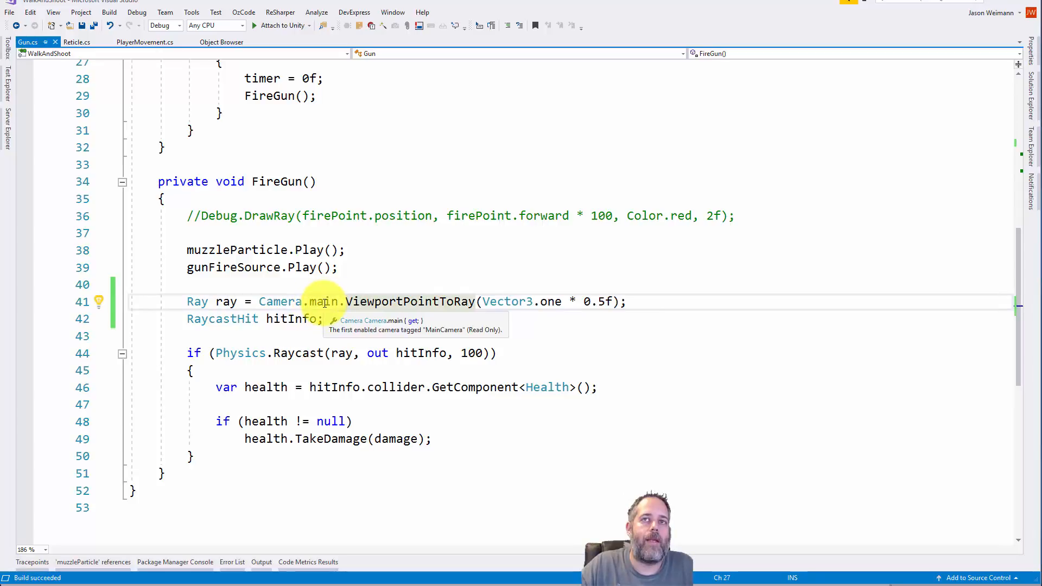
Step: Return to Unity, find the Camera object by searching the scene for "camera", and set its tag to MainCamera
{"action": "left_click", "coordinate": [338, 583]}
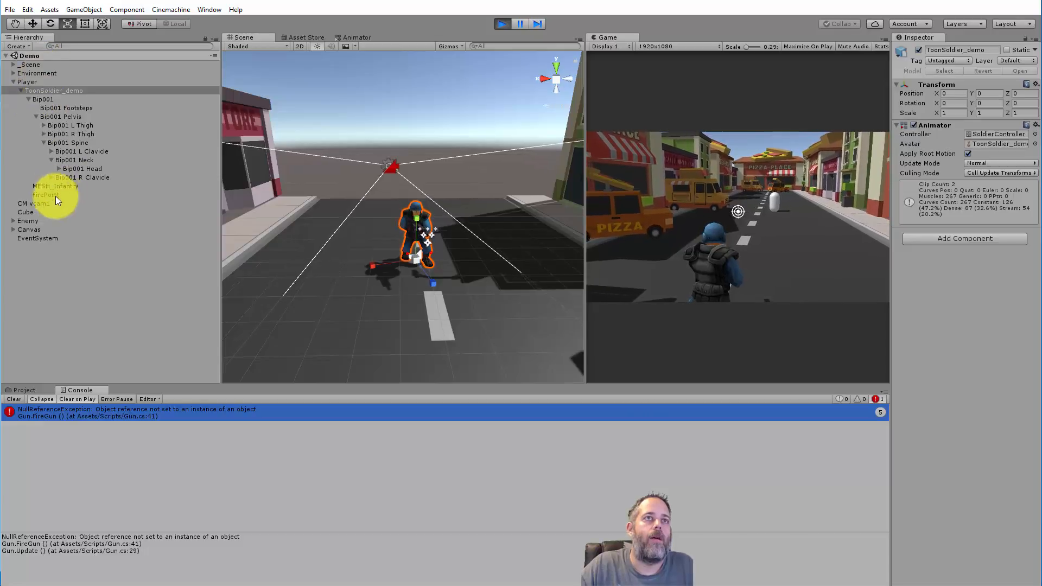
{"action": "left_click", "coordinate": [81, 47]}
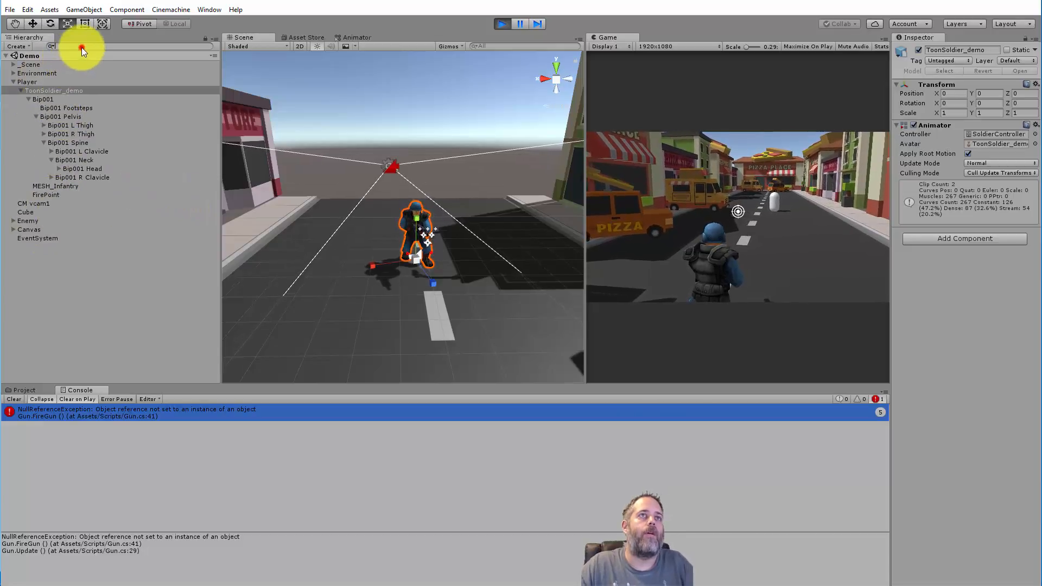
{"action": "type", "text": "camera"}
{"action": "left_click", "coordinate": [83, 64]}
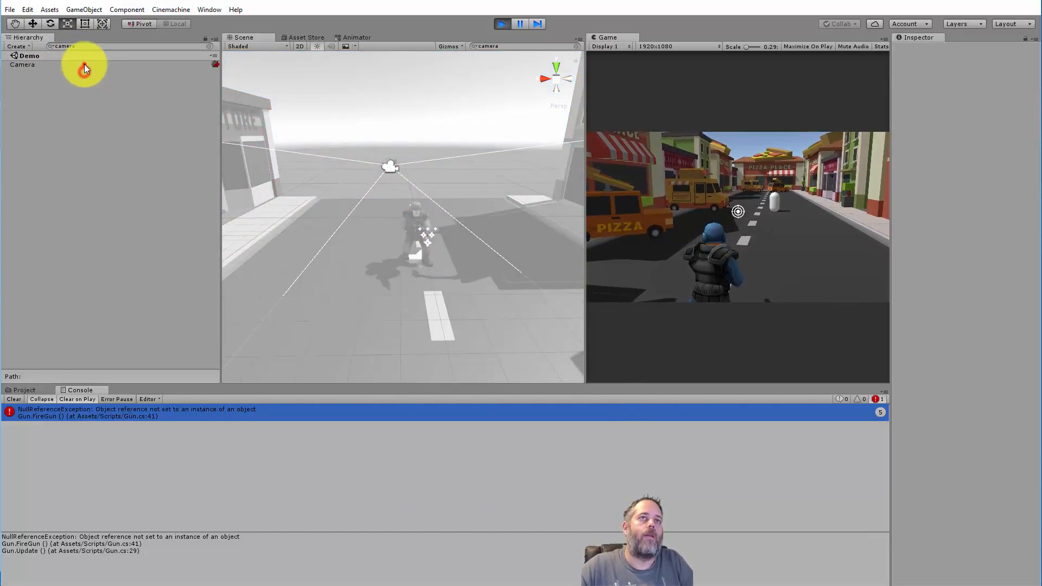
{"action": "left_click", "coordinate": [207, 46]}
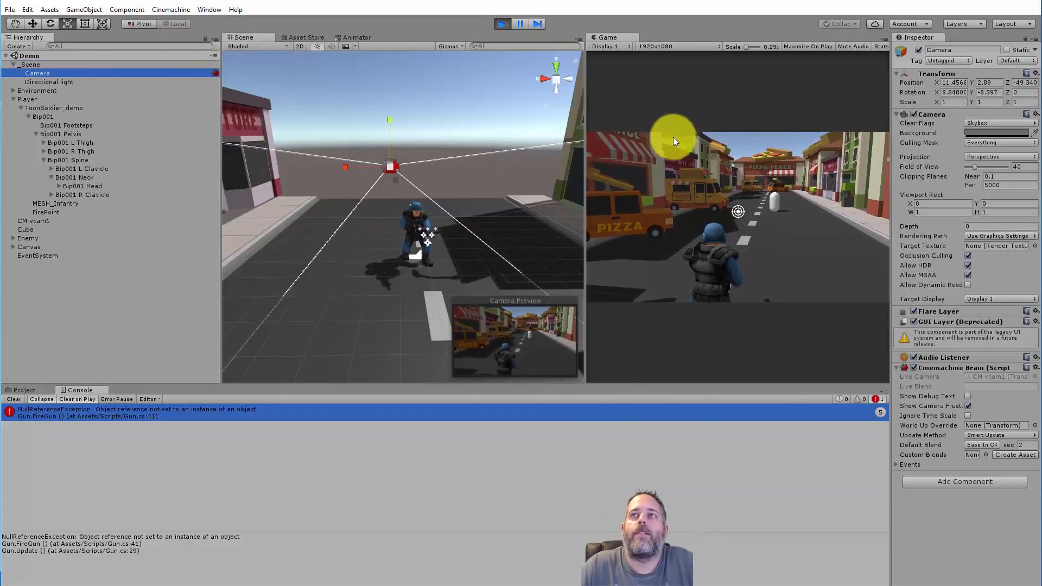
{"action": "left_click", "coordinate": [944, 60]}
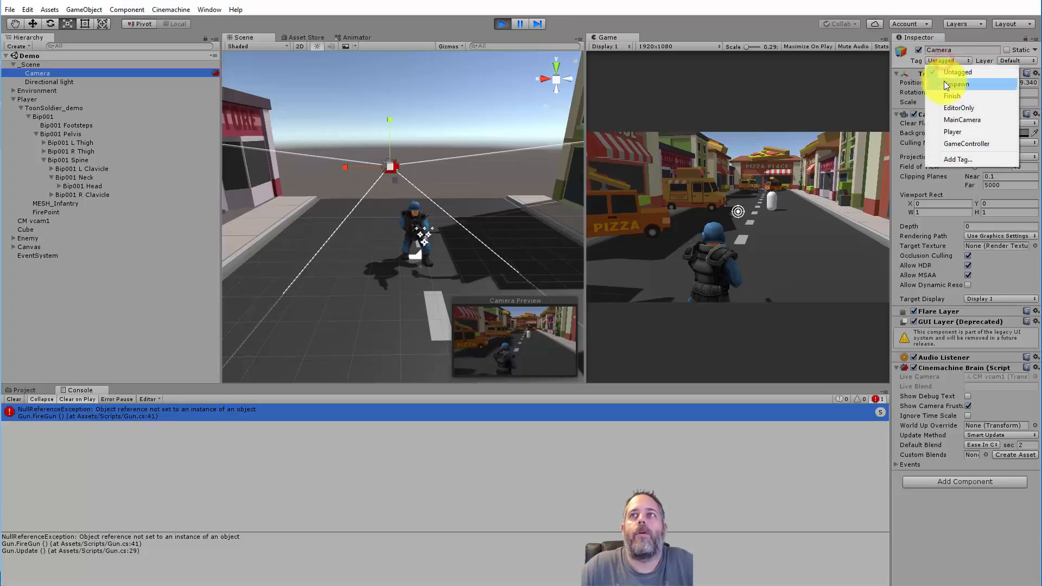
{"action": "left_click", "coordinate": [959, 120]}
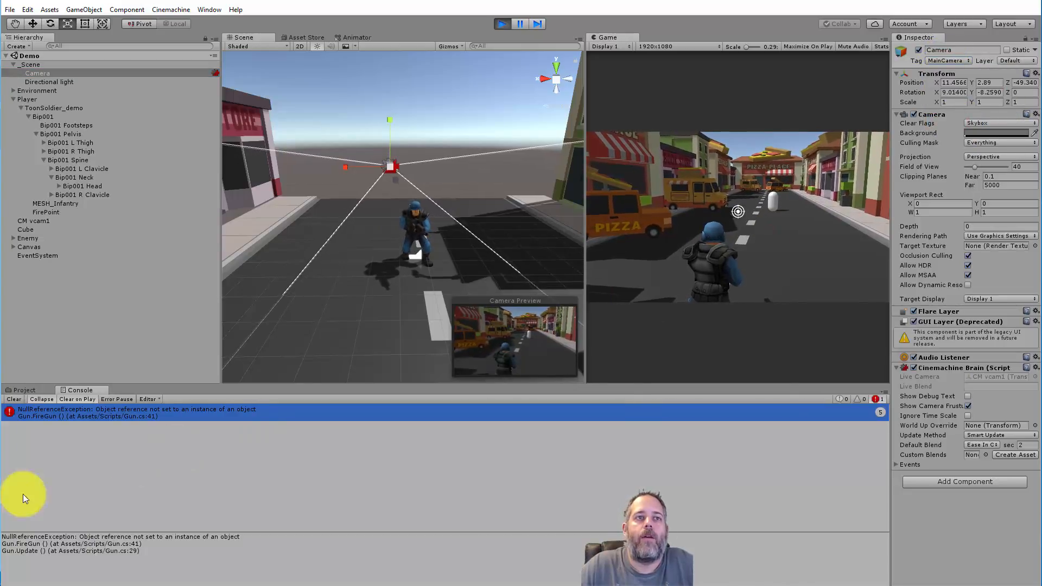
Step: Clear the Console and test firing the gun while walking and turning the soldier around the street
{"action": "left_click", "coordinate": [13, 399]}
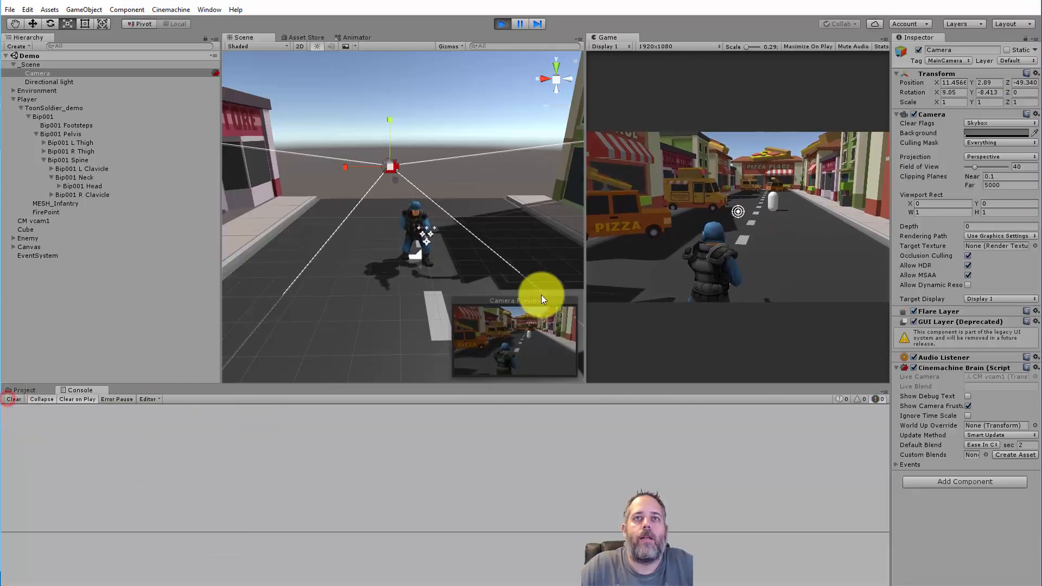
{"action": "key", "text": "d"}
{"action": "left_click", "coordinate": [669, 233]}
{"action": "key", "text": "w"}
{"action": "key", "text": "a"}
{"action": "left_click", "coordinate": [669, 233]}
{"action": "left_click", "coordinate": [669, 234]}
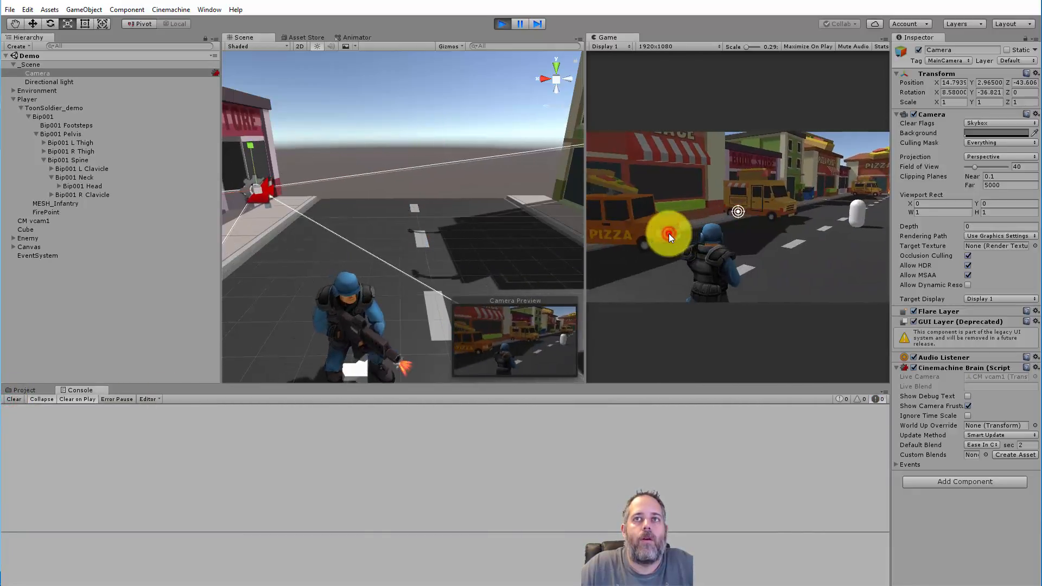
{"action": "left_click", "coordinate": [669, 233]}
{"action": "left_click", "coordinate": [669, 234]}
{"action": "key", "text": "s"}
{"action": "key", "text": "a"}
{"action": "left_click", "coordinate": [669, 233]}
{"action": "left_click", "coordinate": [669, 233]}
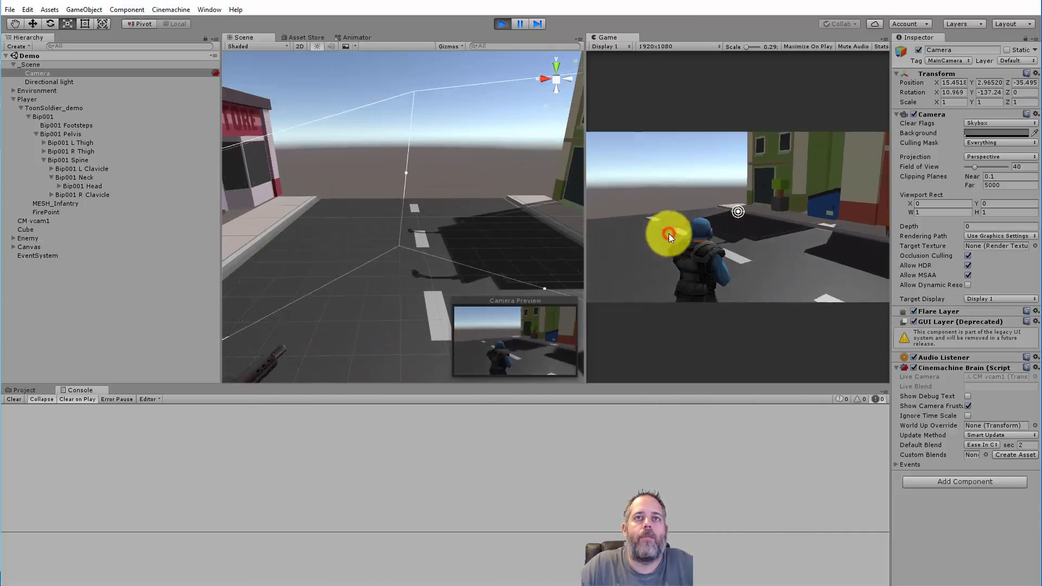
{"action": "key", "text": "w"}
{"action": "left_click", "coordinate": [668, 234]}
{"action": "left_click", "coordinate": [669, 234]}
{"action": "key", "text": "d"}
{"action": "left_click", "coordinate": [669, 233]}
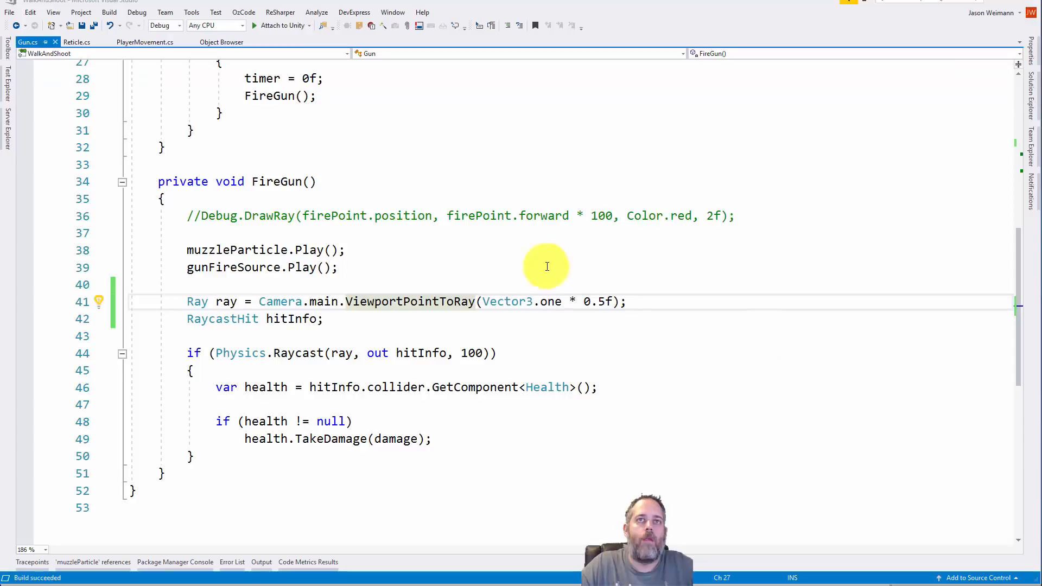
Step: In the Gun script, uncomment the Debug.DrawRay line at the start of FireGun and cut it from there
{"action": "left_click", "coordinate": [418, 215]}
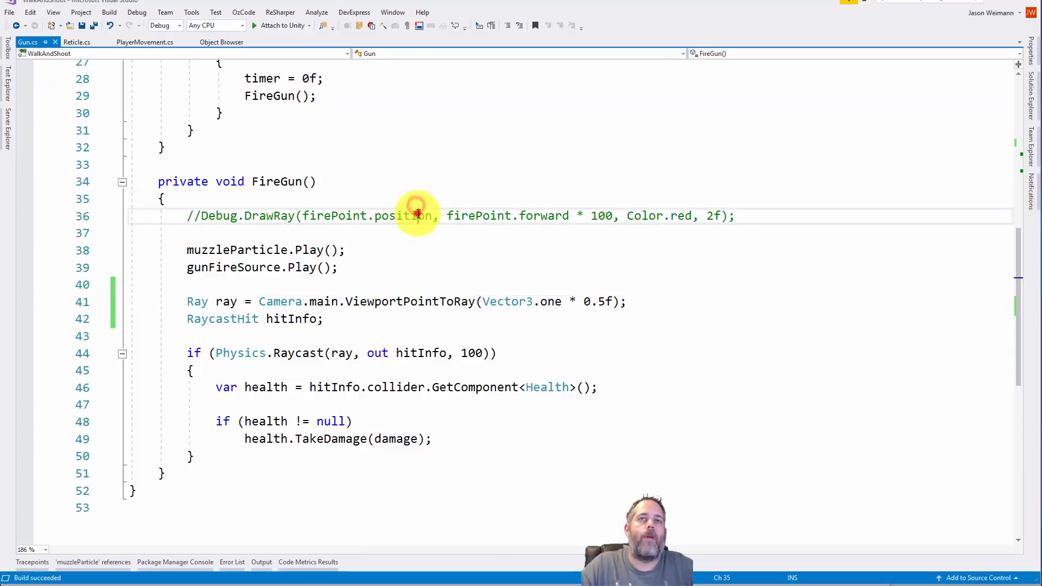
{"action": "key", "text": "ctrl+k"}
{"action": "key", "text": "ctrl+u"}
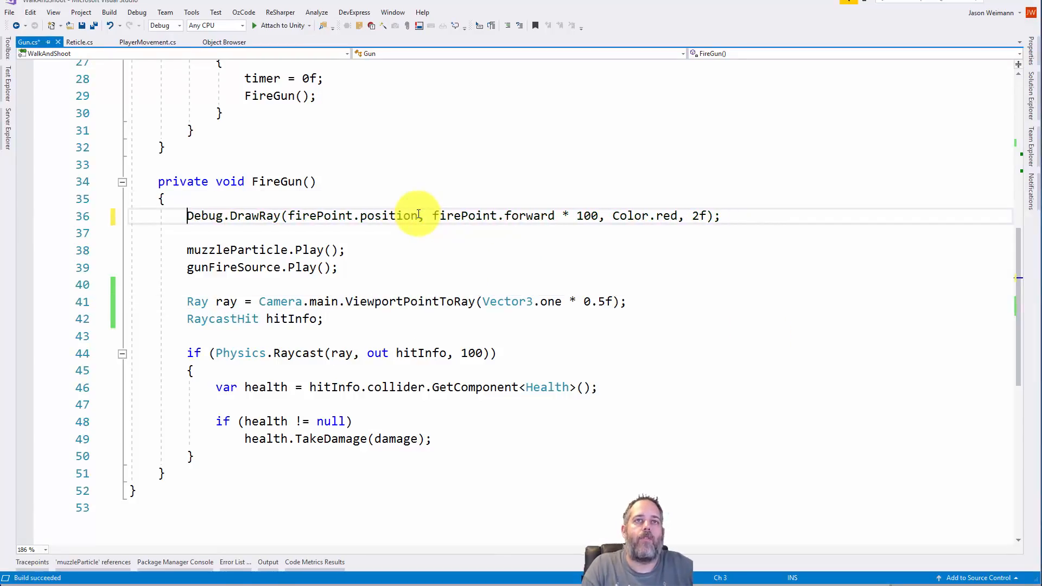
{"action": "key", "text": "Home"}
{"action": "key", "text": "shift+End"}
{"action": "key", "text": "ctrl+c"}
{"action": "key", "text": "Delete"}
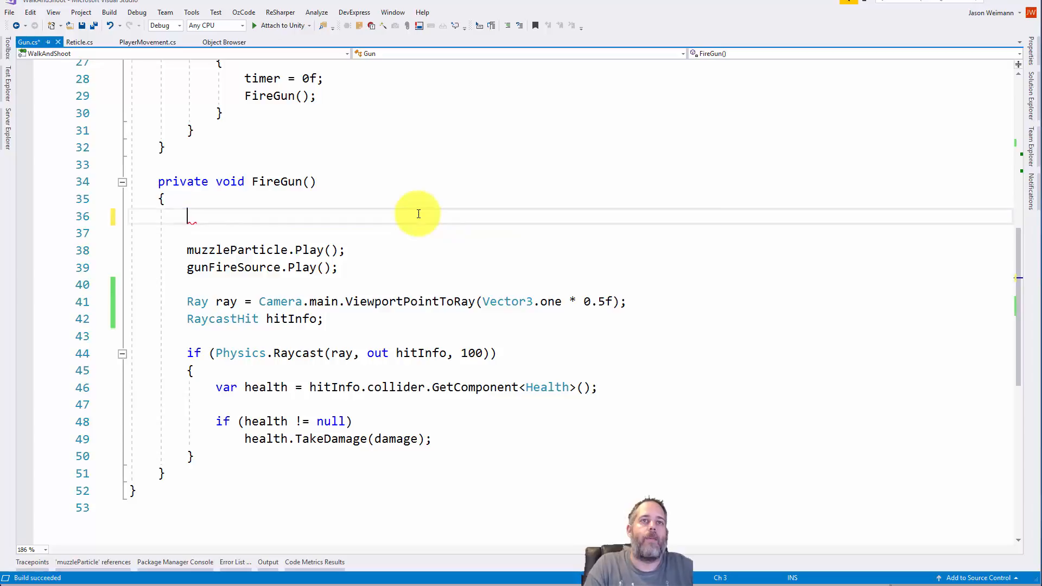
Step: Paste the Debug.DrawRay statement between the "Ray ray" declaration and "RaycastHit hitInfo", set off by blank lines, and save the script
{"action": "left_click", "coordinate": [396, 316]}
{"action": "key", "text": "Up"}
{"action": "key", "text": "End"}
{"action": "key", "text": "Return"}
{"action": "key", "text": "Return"}
{"action": "key", "text": "Return"}
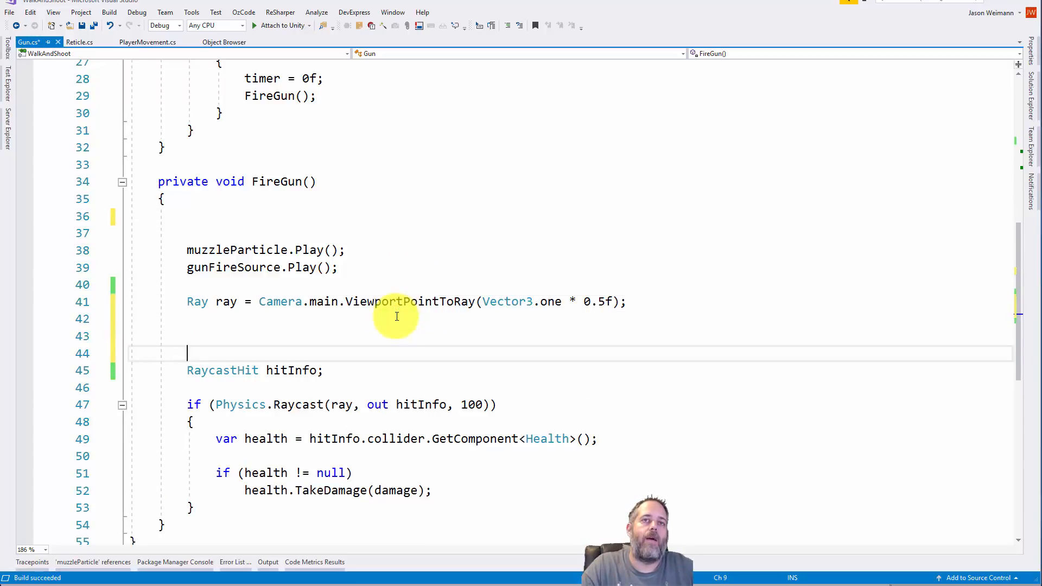
{"action": "key", "text": "Up"}
{"action": "key", "text": "ctrl+v"}
{"action": "key", "text": "ctrl+s"}
Step: Replace both firePoint references in the Debug.DrawRay call with ray
{"action": "double_click", "coordinate": [226, 302]}
{"action": "key", "text": "ctrl+c"}
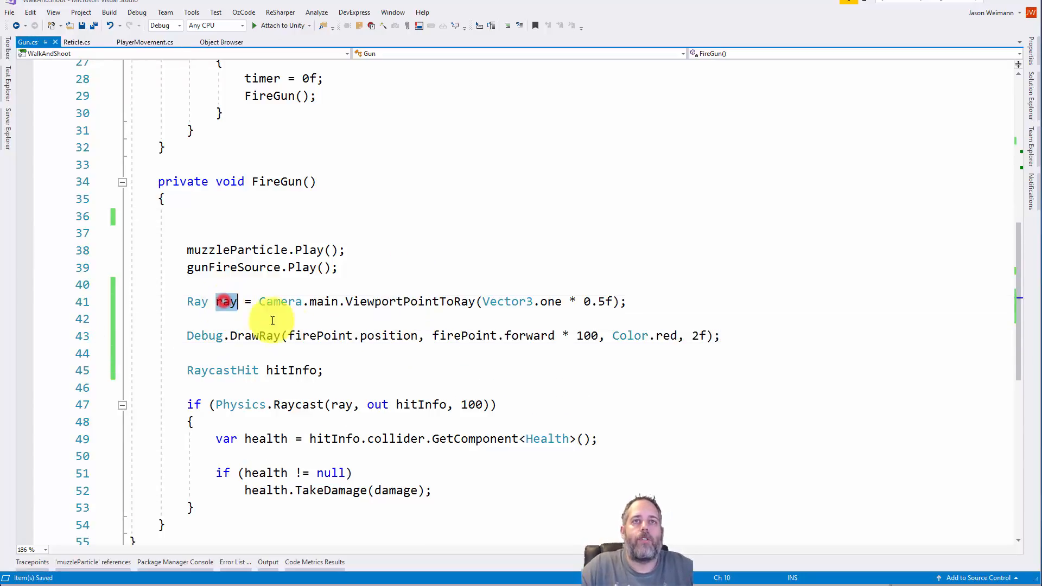
{"action": "double_click", "coordinate": [304, 335]}
{"action": "key", "text": "ctrl+v"}
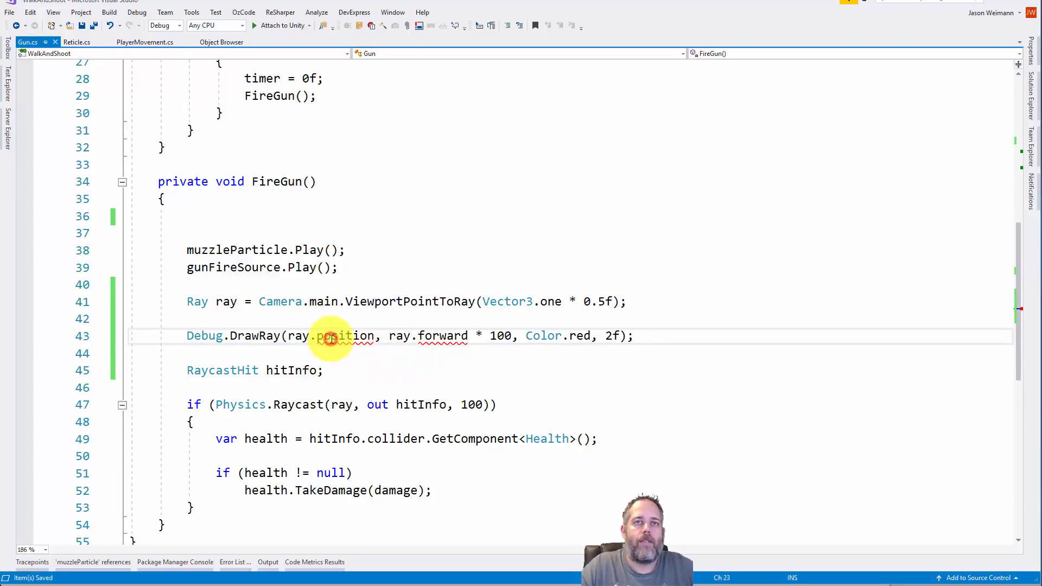
Step: Change the DrawRay arguments to ray.origin and ray.direction * 100, and save the script
{"action": "key", "text": "ctrl+space"}
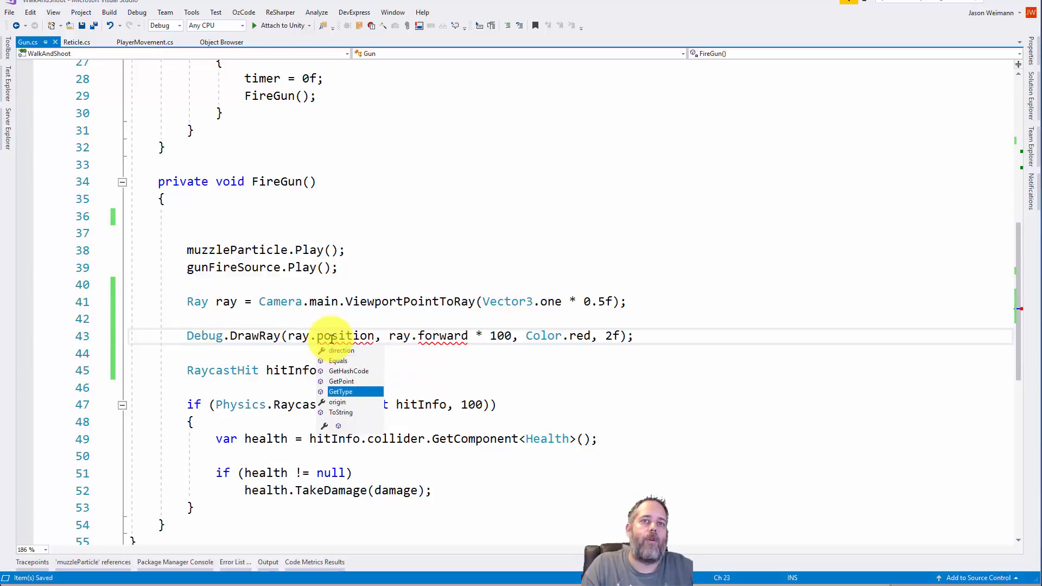
{"action": "key", "text": "Escape"}
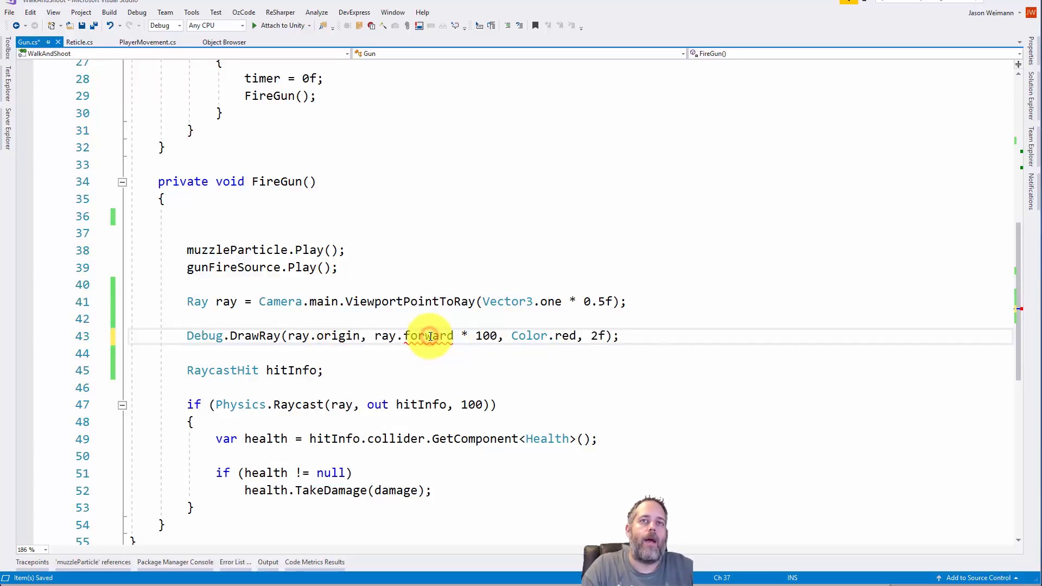
{"action": "key", "text": "ctrl+space"}
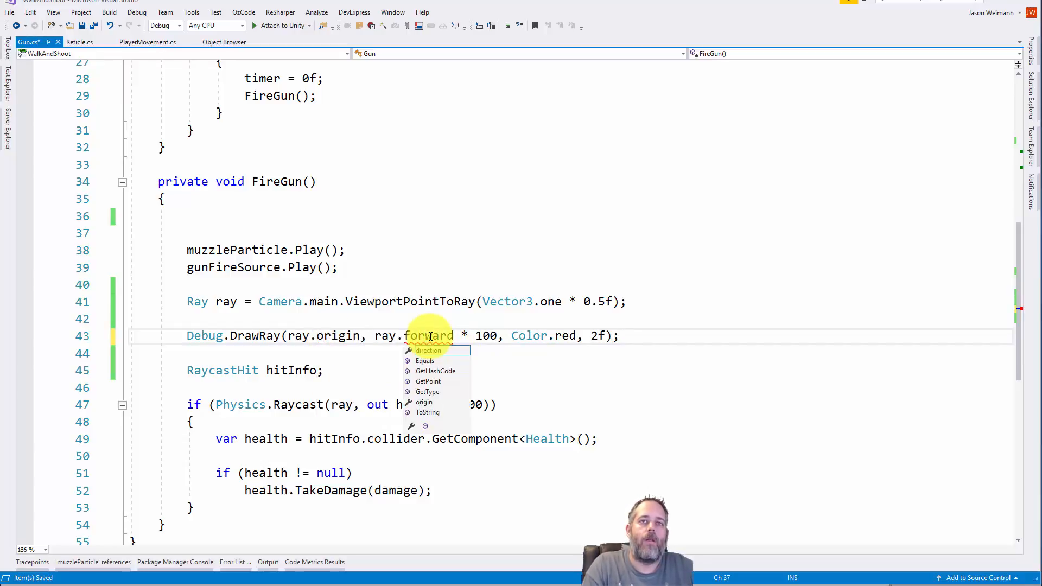
{"action": "key", "text": "Return"}
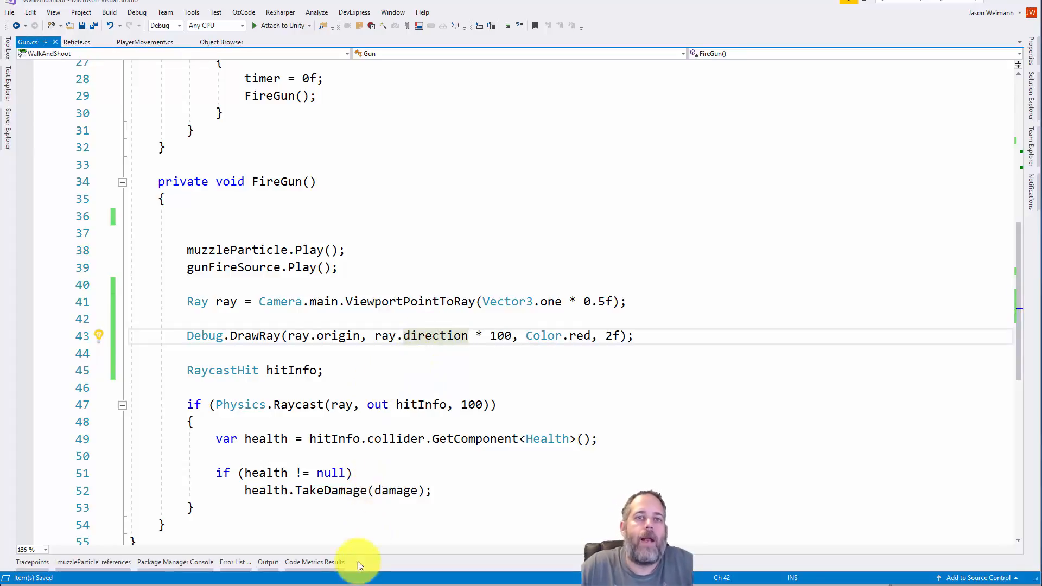
Step: Switch back to Unity and test-fire in the running game while turning the player, checking the red debug ray against the crosshair
{"action": "left_click", "coordinate": [353, 584]}
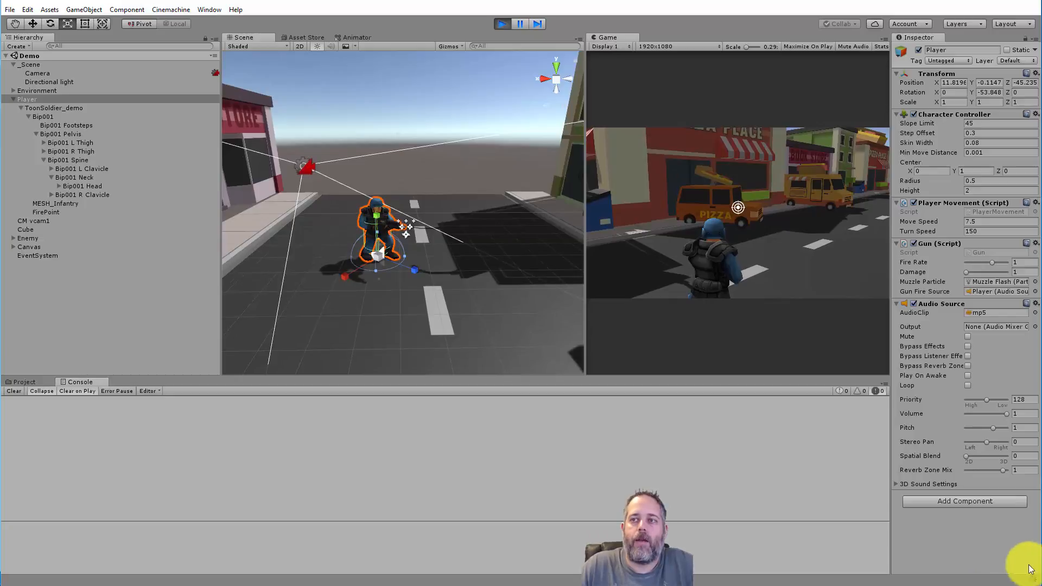
{"action": "left_click", "coordinate": [737, 233]}
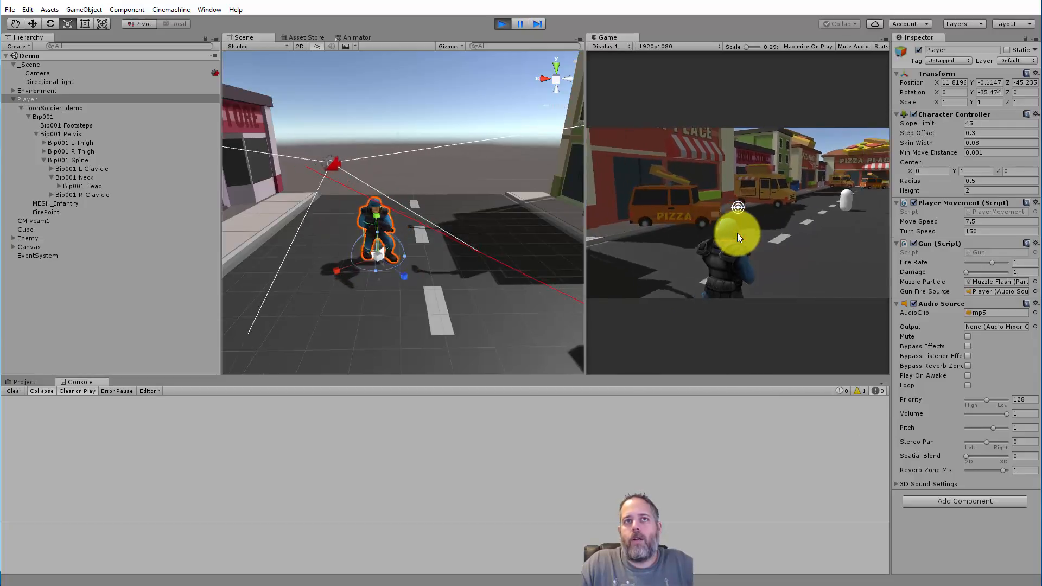
{"action": "key", "text": "d"}
{"action": "key", "text": "d"}
{"action": "left_click", "coordinate": [737, 234]}
{"action": "left_click", "coordinate": [738, 234]}
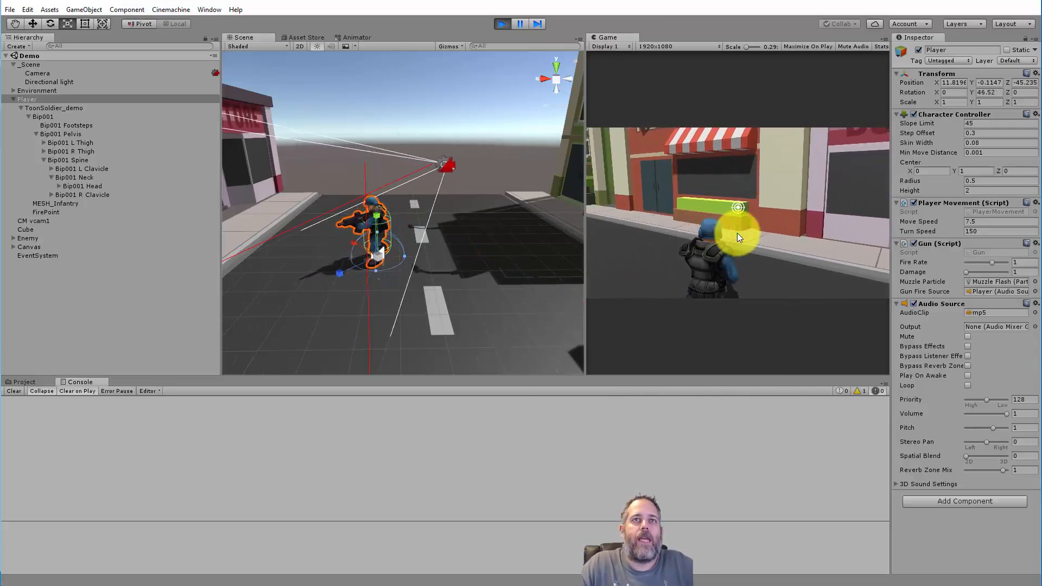
{"action": "key", "text": "a"}
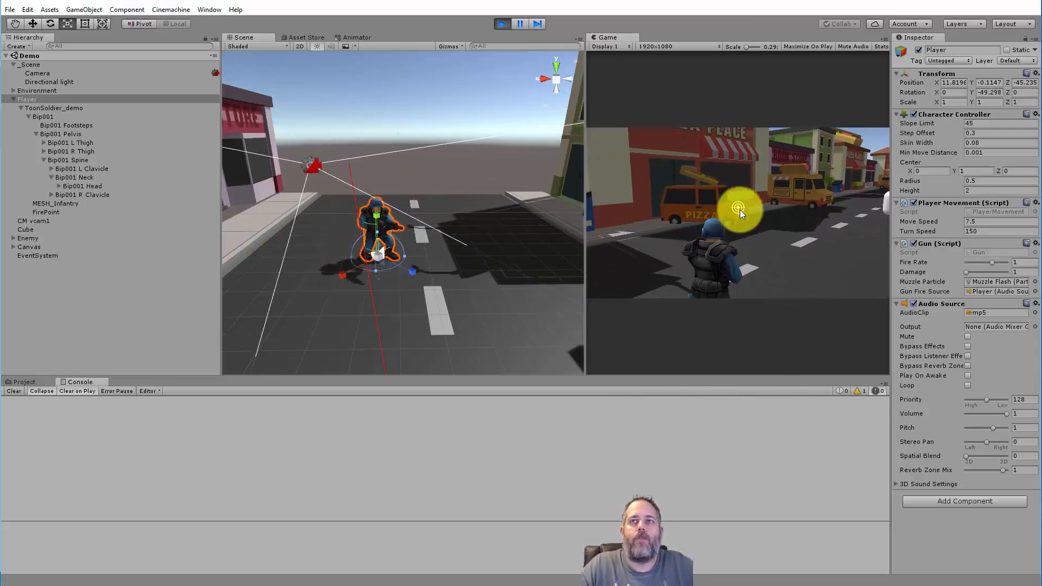
Step: Turn the soldier to aim at the white capsule during the play test and fire a shot with the capsule framed in the scene view
{"action": "key", "text": "d"}
{"action": "key", "text": "a"}
{"action": "key", "text": "w"}
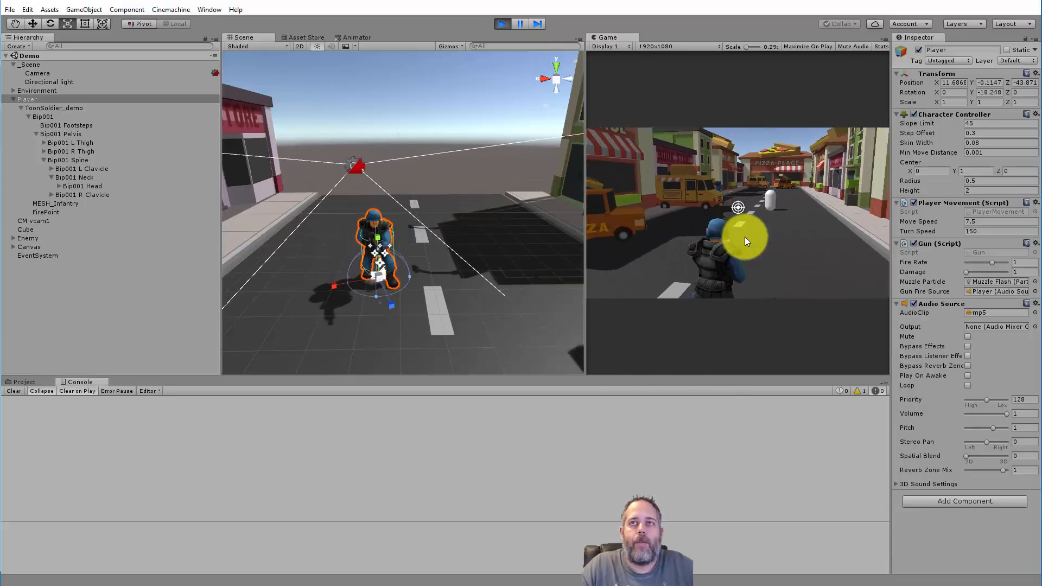
{"action": "key", "text": "d"}
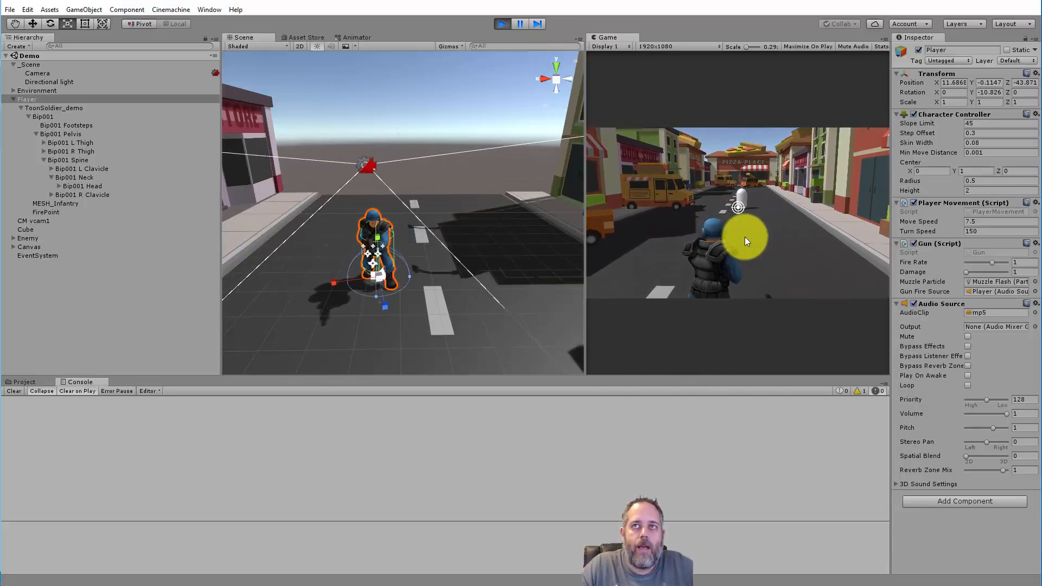
{"action": "mouse_move", "coordinate": [324, 269]}
{"action": "right_mouse_down"}
{"action": "mouse_move", "coordinate": [721, 291]}
{"action": "mouse_move", "coordinate": [775, 259]}
{"action": "mouse_move", "coordinate": [641, 281]}
{"action": "right_mouse_up"}
{"action": "left_click", "coordinate": [763, 263]}
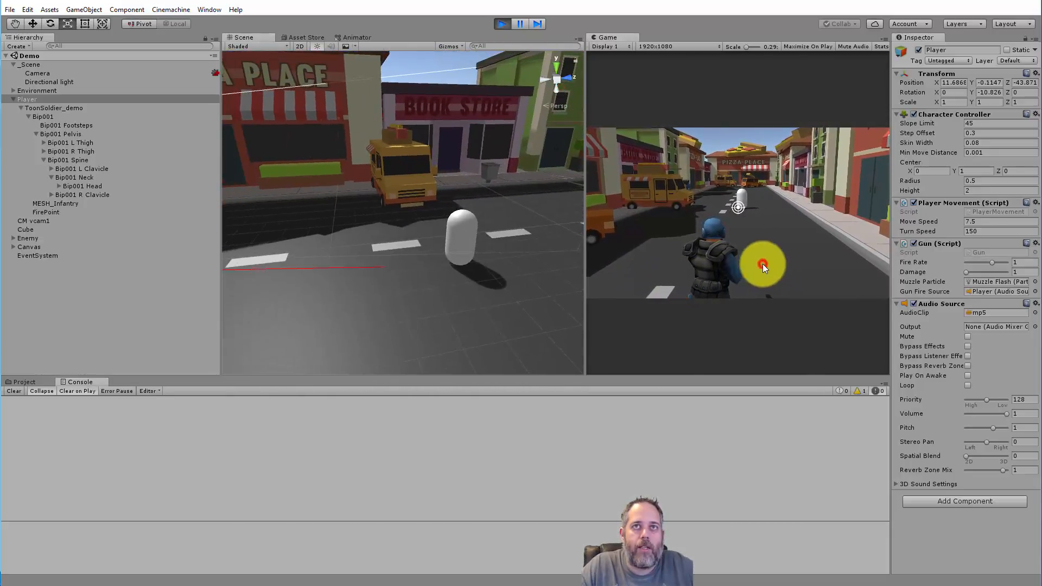
Step: Walk the soldier closer to the white capsule, aim at it and fire another test shot
{"action": "key", "text": "w"}
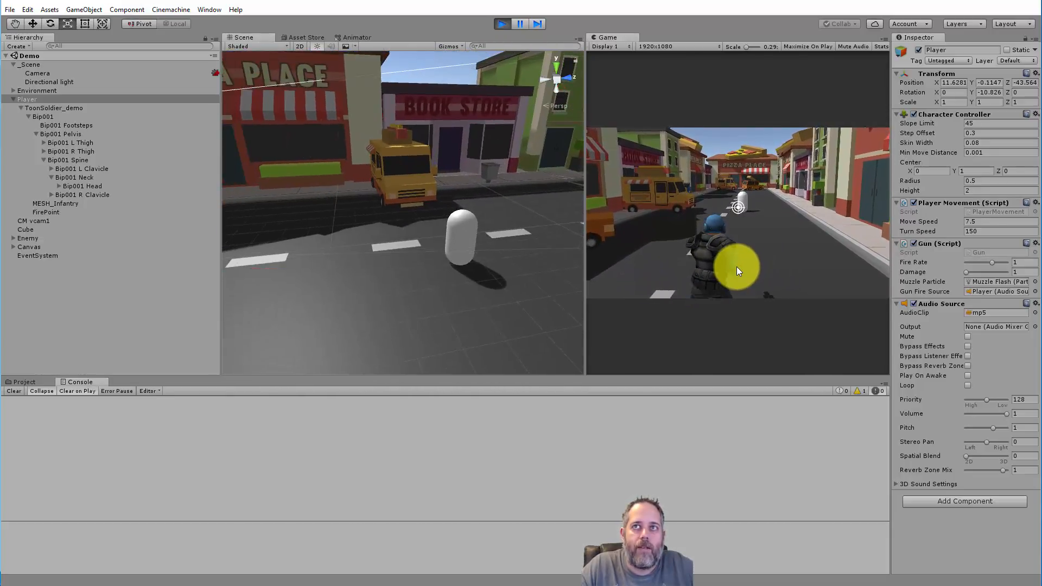
{"action": "key", "text": "w"}
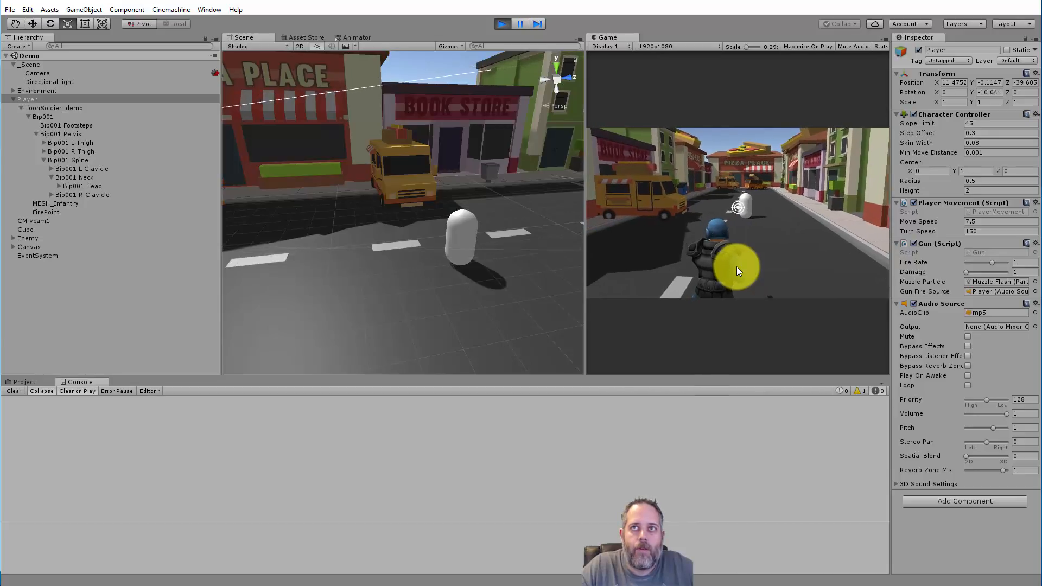
{"action": "right_click_drag", "start_coordinate": [242, 287], "coordinate": [421, 295]}
{"action": "key", "text": "w"}
{"action": "key", "text": "s"}
{"action": "left_click", "coordinate": [734, 249]}
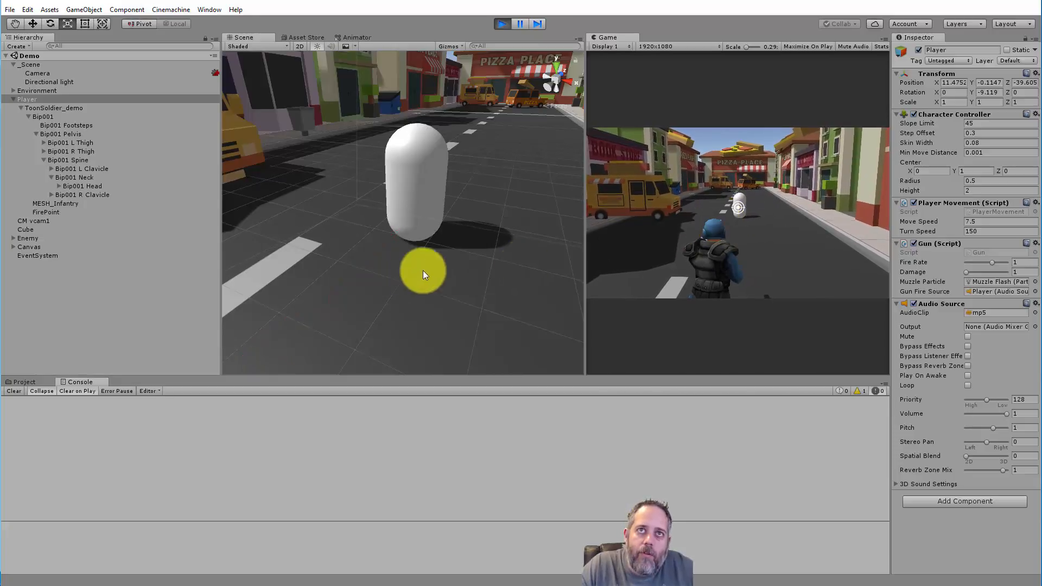
Step: Fire more shots at the capsule while inspecting up close where the red debug ray meets it
{"action": "key", "text": "w"}
{"action": "right_click_drag", "start_coordinate": [403, 293], "coordinate": [453, 256]}
{"action": "key", "text": "s"}
{"action": "left_click", "coordinate": [763, 242]}
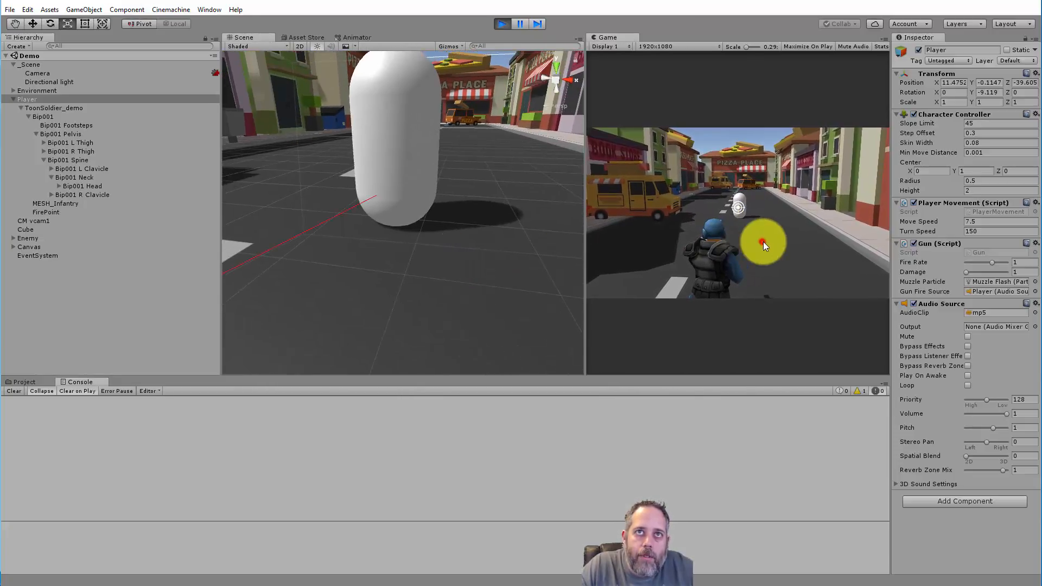
{"action": "left_click", "coordinate": [682, 242]}
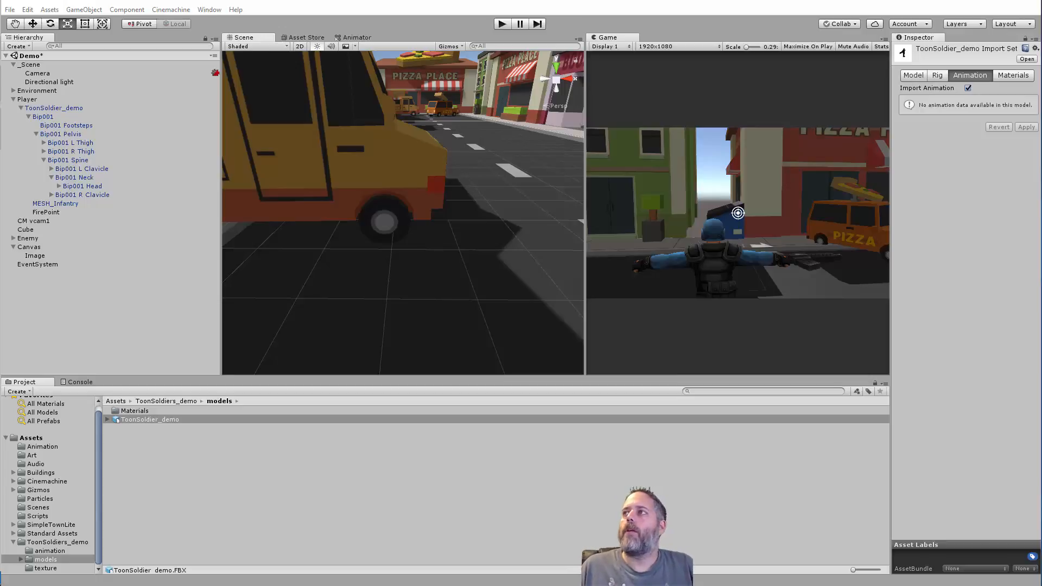
Step: Switch to Mixamo and upload the ToonSoldier_demo model from the Unity project's models folder as a new character
{"action": "left_click_drag", "start_coordinate": [1041, 54], "coordinate": [227, 1]}
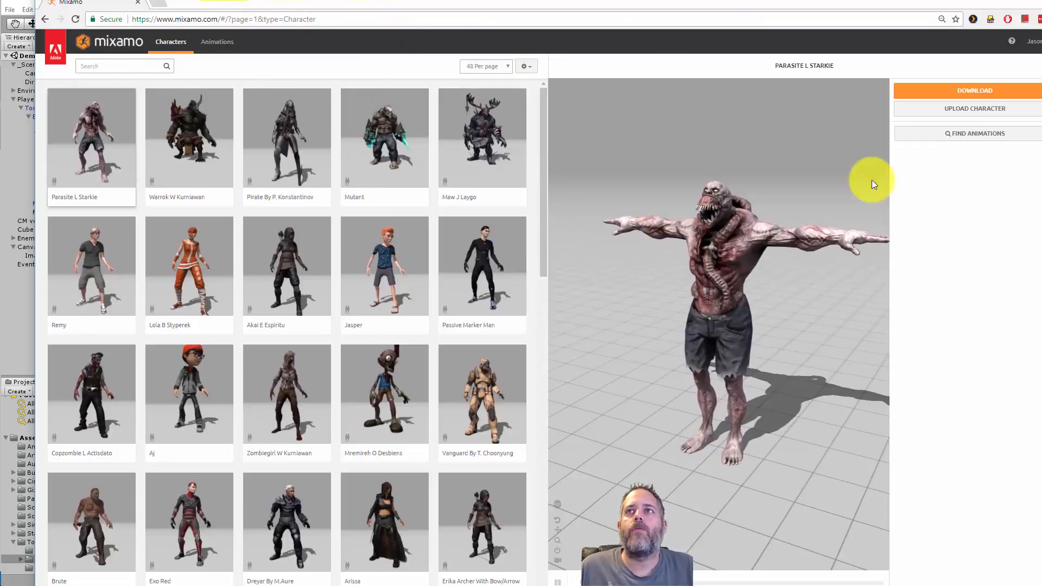
{"action": "left_click", "coordinate": [982, 109]}
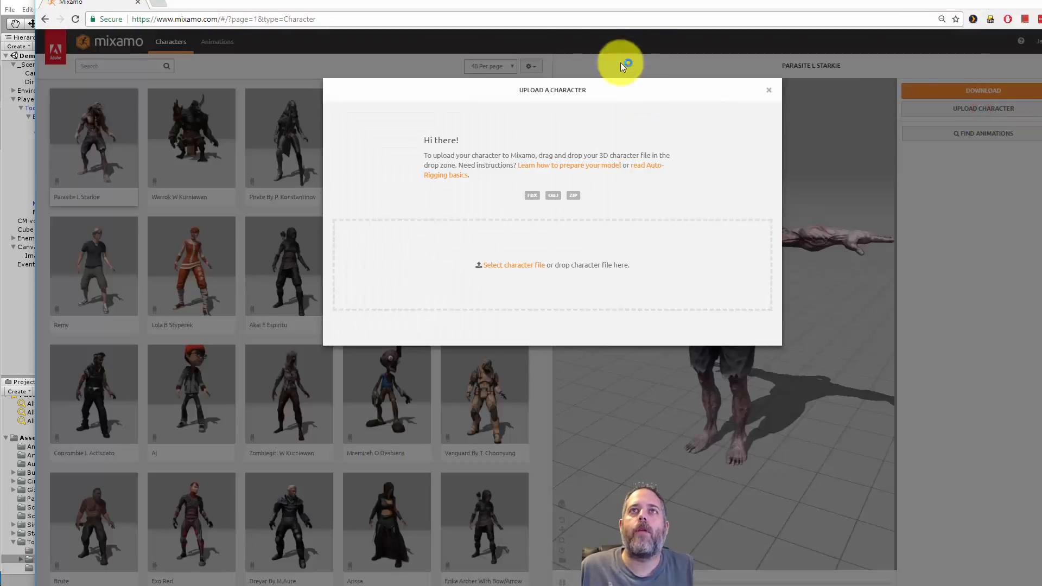
{"action": "left_click_drag", "start_coordinate": [564, 2], "coordinate": [1037, 53]}
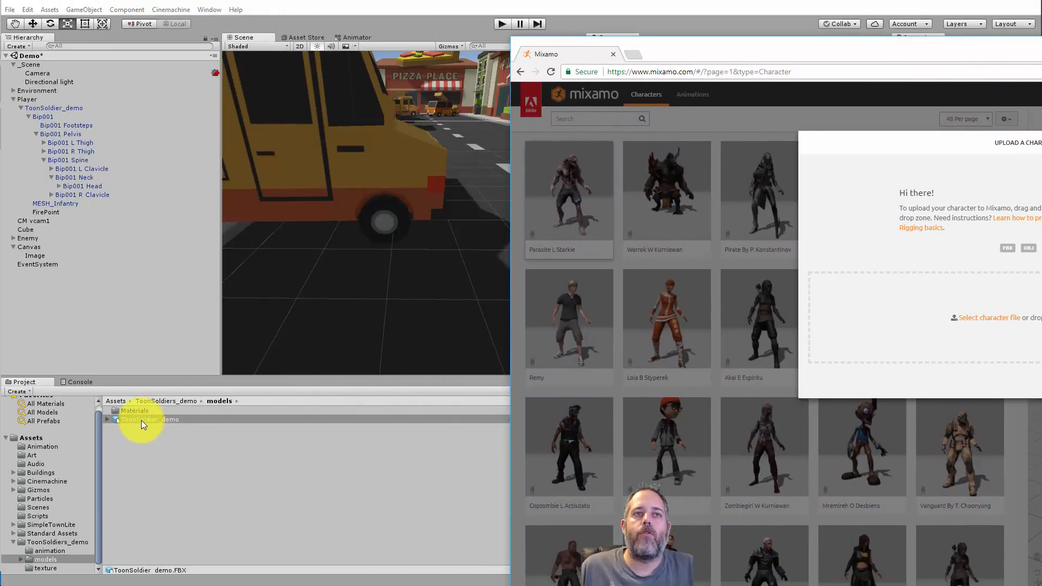
{"action": "left_click_drag", "start_coordinate": [141, 421], "coordinate": [1041, 321]}
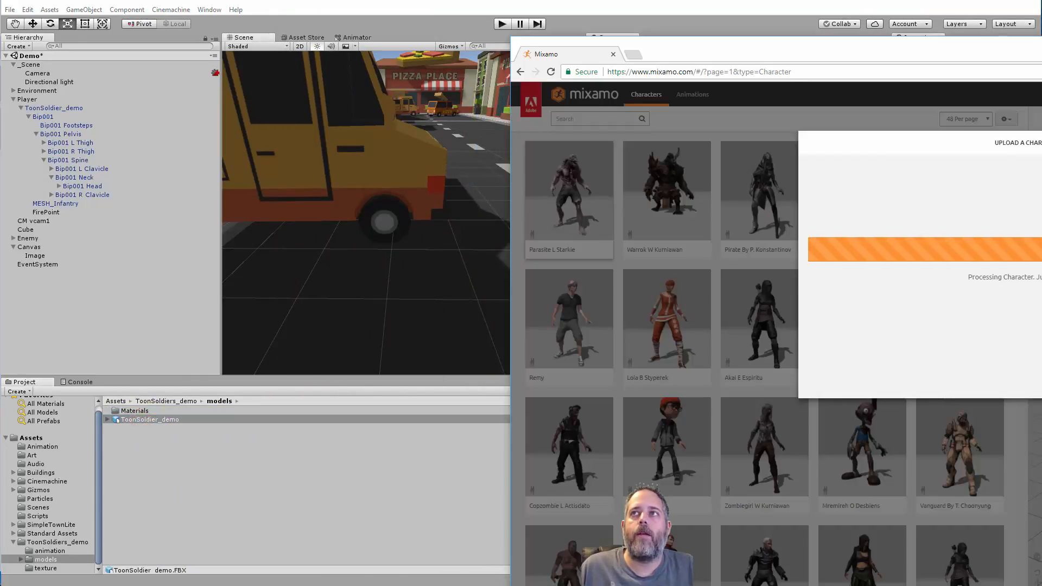
Step: Accept the auto-rigged ToonSoldier_demo, proceed with it as the current character, and inspect the model
{"action": "left_click_drag", "start_coordinate": [1031, 51], "coordinate": [584, 5]}
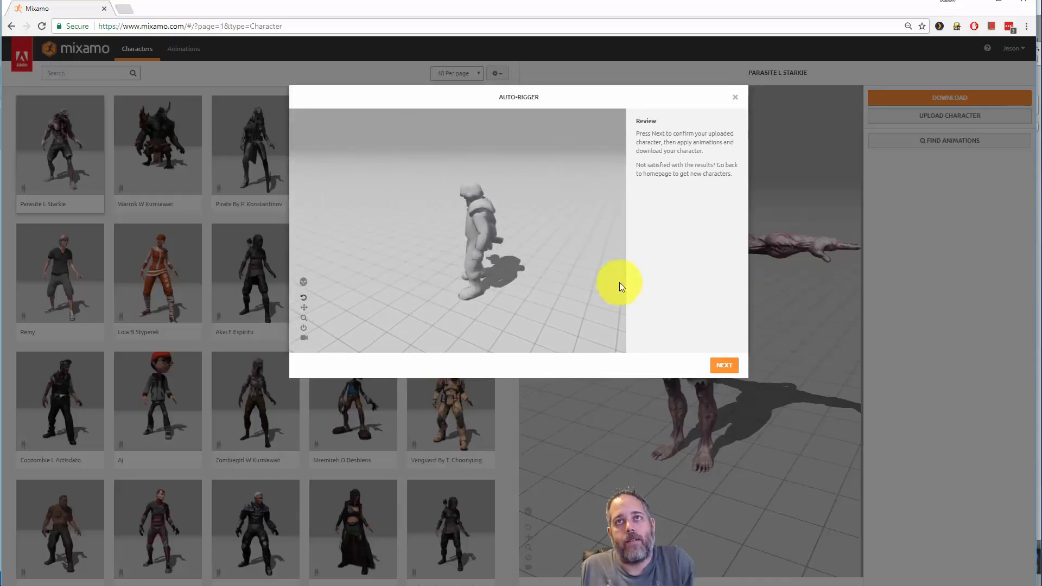
{"action": "left_click", "coordinate": [726, 366]}
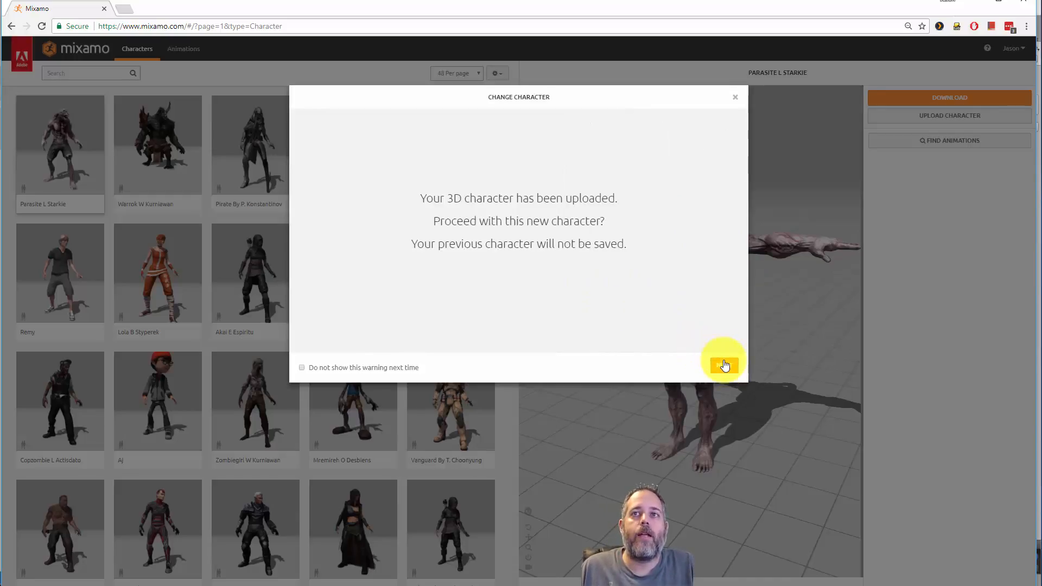
{"action": "left_click", "coordinate": [725, 366]}
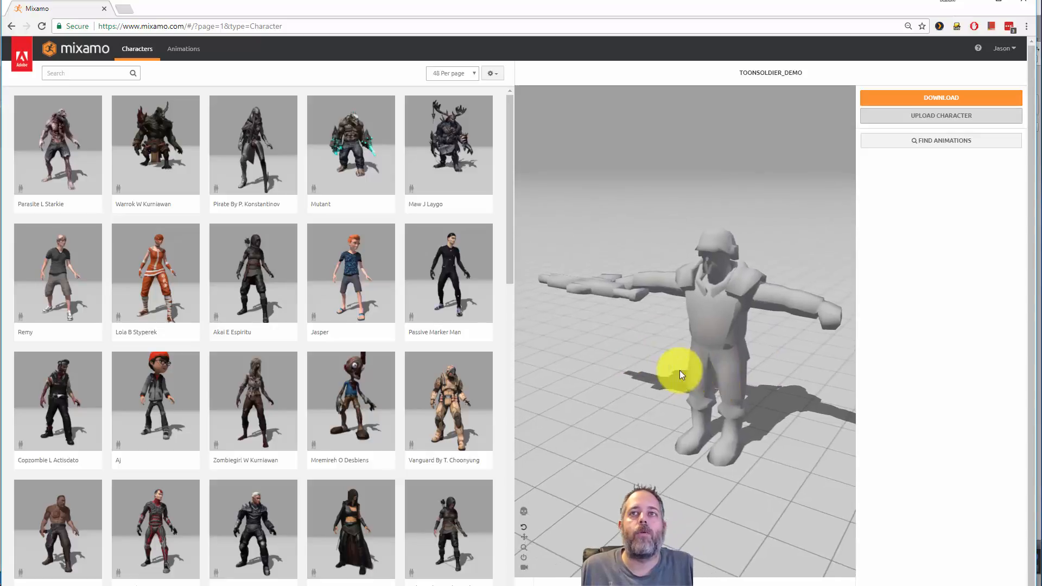
{"action": "left_click_drag", "start_coordinate": [719, 298], "coordinate": [643, 295]}
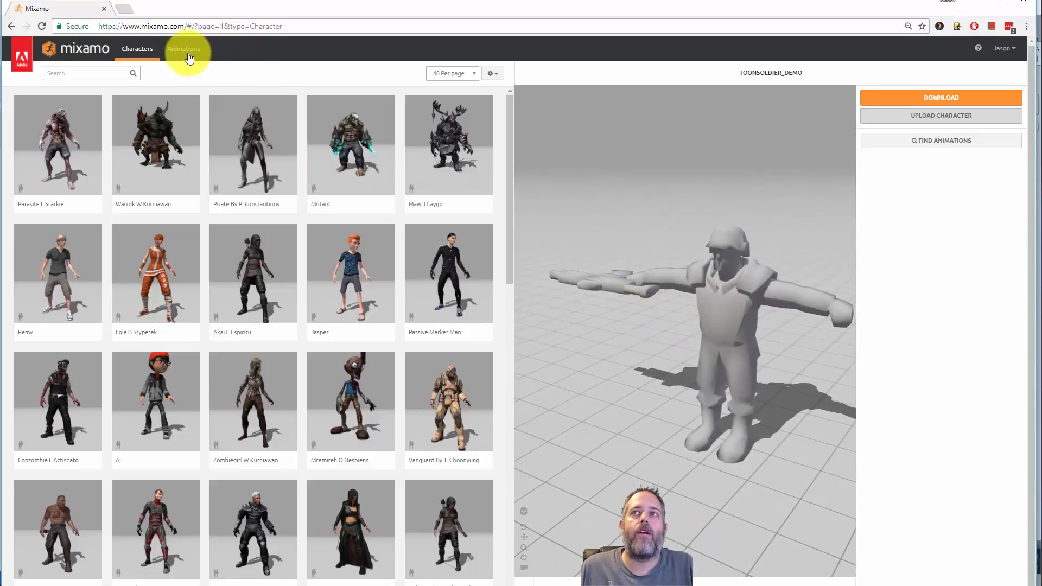
Step: Find animations for the uploaded character by searching the animation library for "soldier"
{"action": "left_click", "coordinate": [898, 143]}
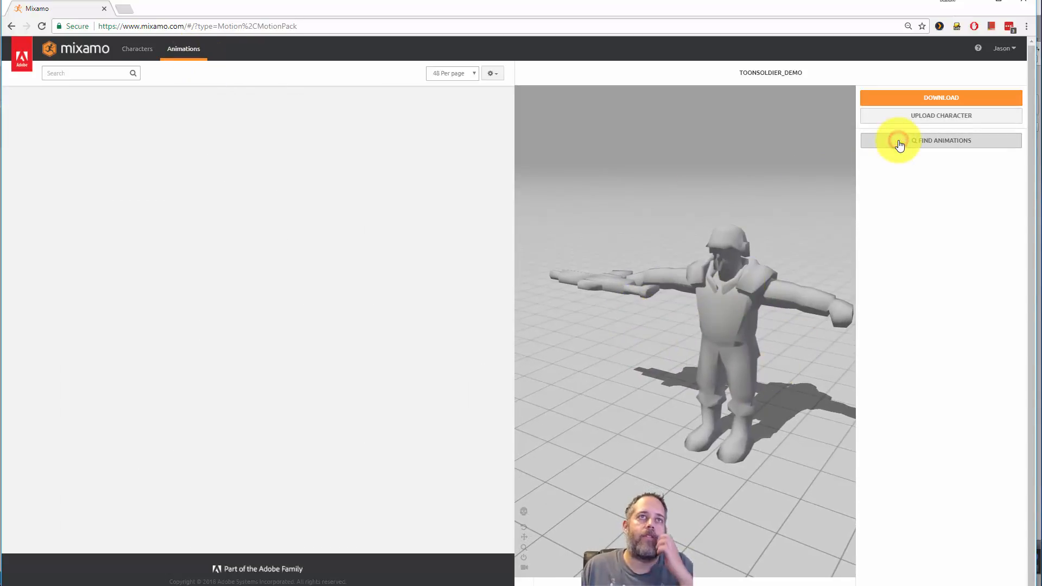
{"action": "left_click", "coordinate": [106, 71]}
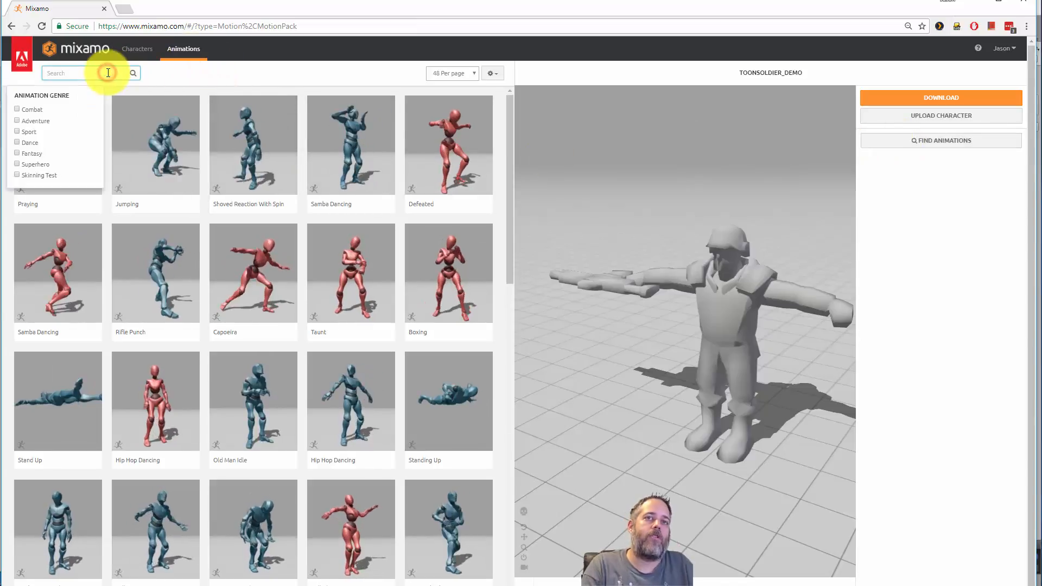
{"action": "type", "text": "soldier"}
{"action": "key", "text": "Return"}
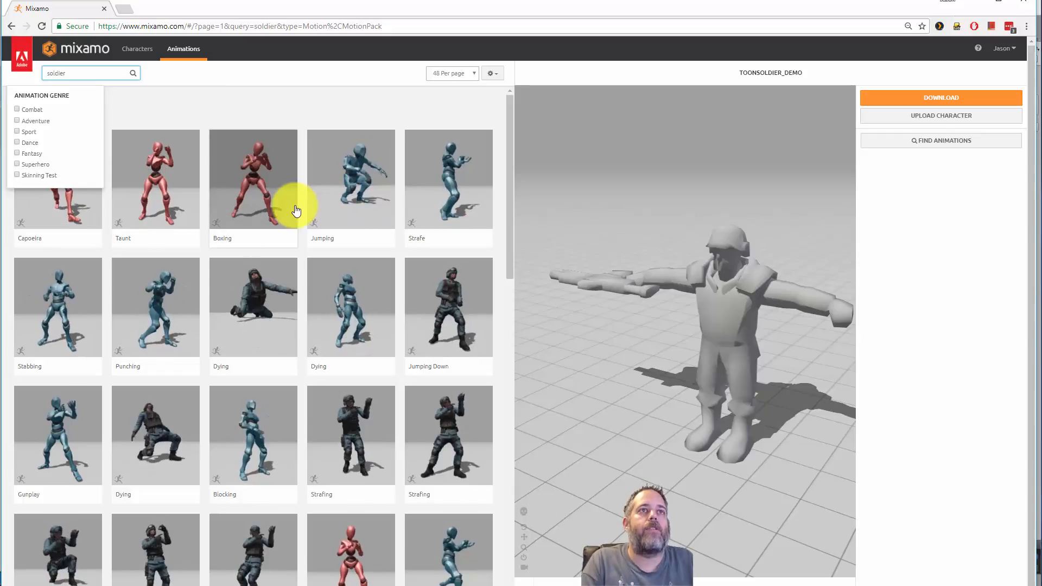
Step: Narrow the animation search to "soldier pack" and look through the results for an animation pack
{"action": "type", "text": "pack"}
{"action": "key", "text": "Return"}
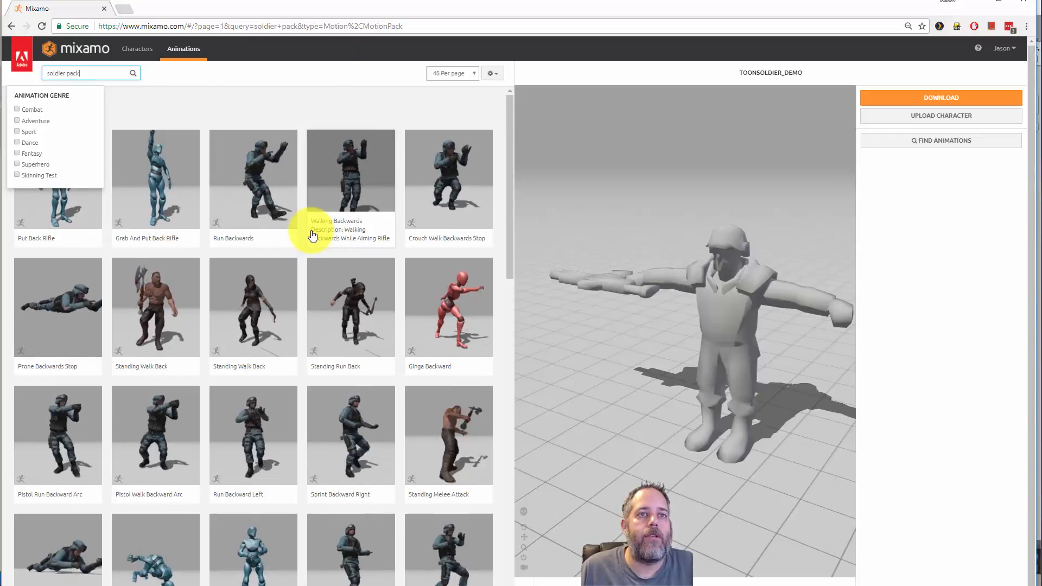
{"action": "scroll", "coordinate": [312, 234], "scroll_direction": "down", "scroll_amount": 5}
{"action": "scroll", "coordinate": [312, 234], "scroll_direction": "down", "scroll_amount": 10}
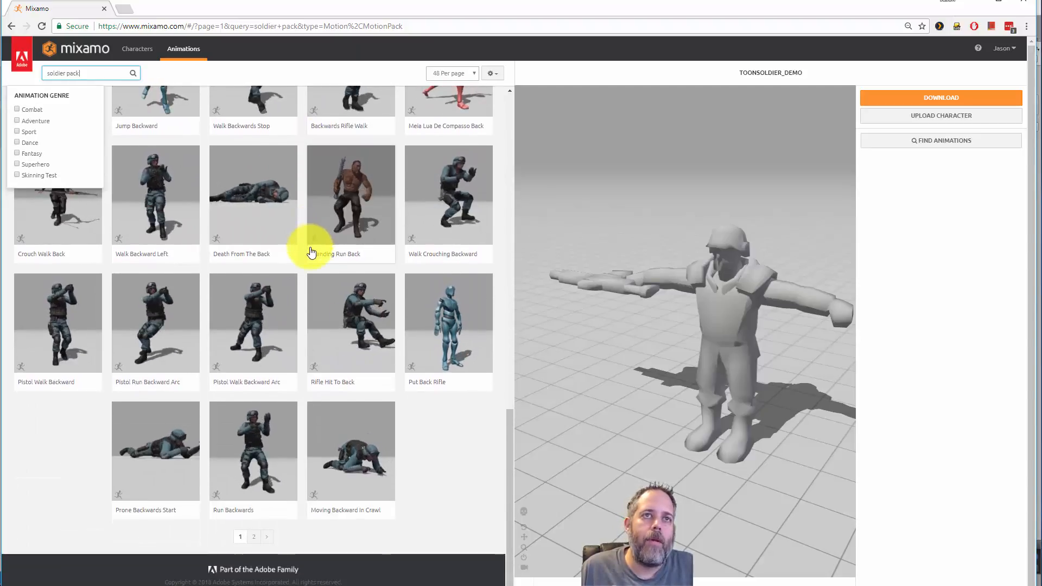
{"action": "scroll", "coordinate": [369, 370], "scroll_direction": "up", "scroll_amount": 12}
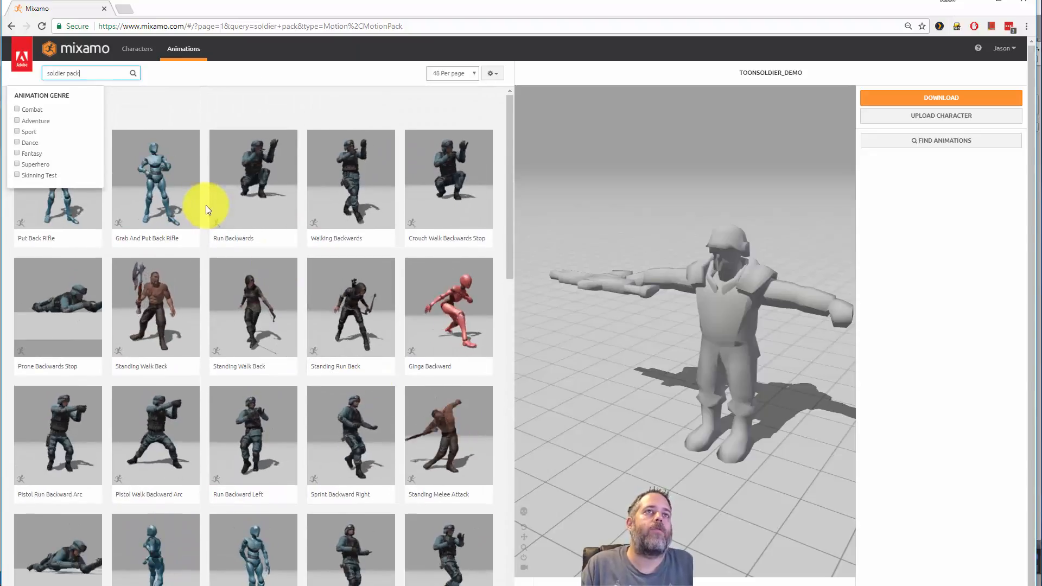
Step: Change the animation search to "soldier turn" and dismiss the genre filter list
{"action": "key", "text": "ctrl+shift+Left"}
{"action": "type", "text": "turn"}
{"action": "key", "text": "Return"}
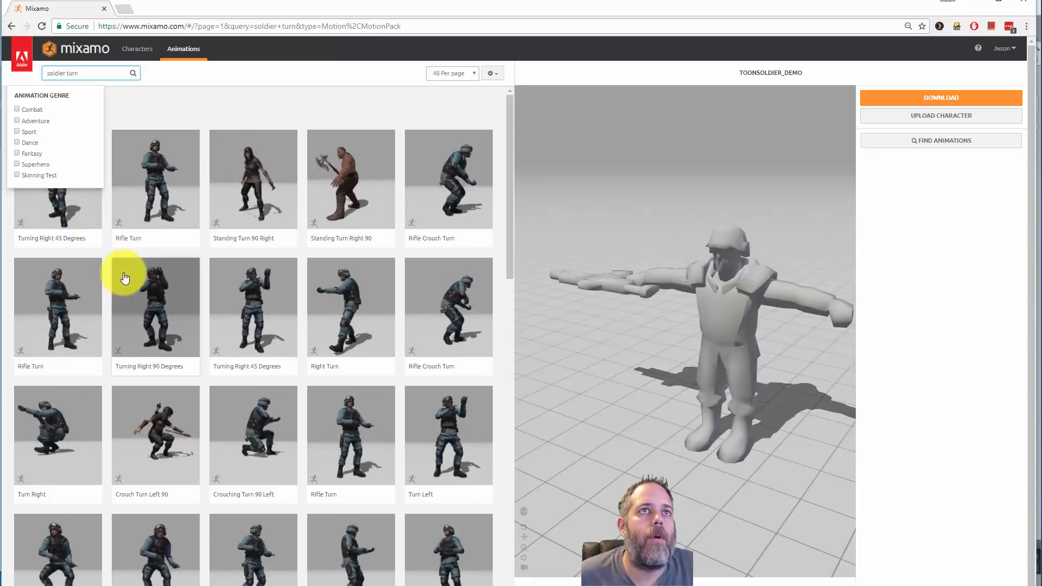
{"action": "left_click", "coordinate": [120, 99]}
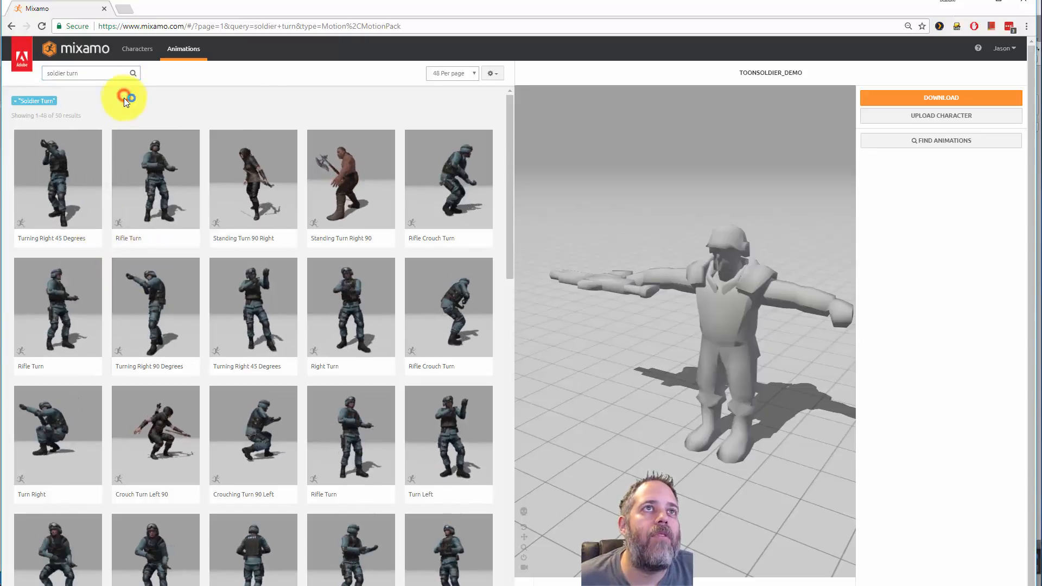
Step: Compare Turning Right 45 Degrees and Turning Right 90 Degrees with Rifle Turn on the character, and leave Rifle Turn applied
{"action": "left_click", "coordinate": [138, 189]}
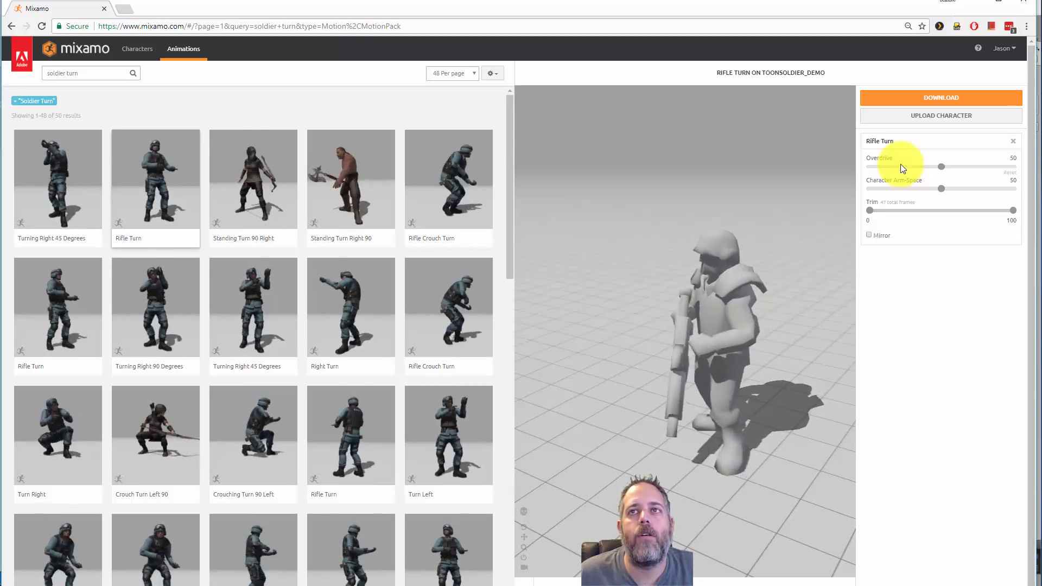
{"action": "left_click", "coordinate": [55, 193]}
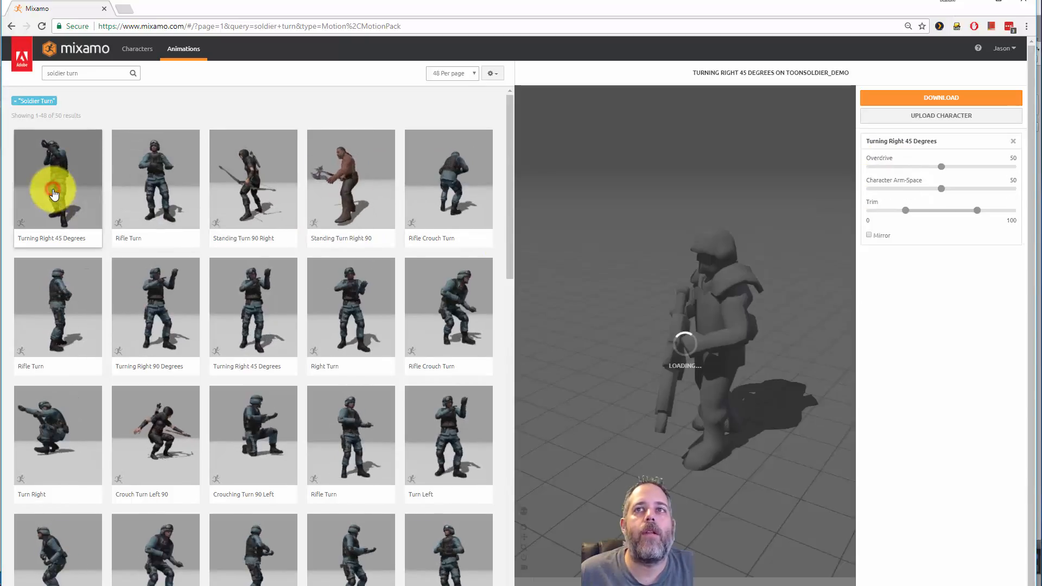
{"action": "left_click", "coordinate": [146, 199]}
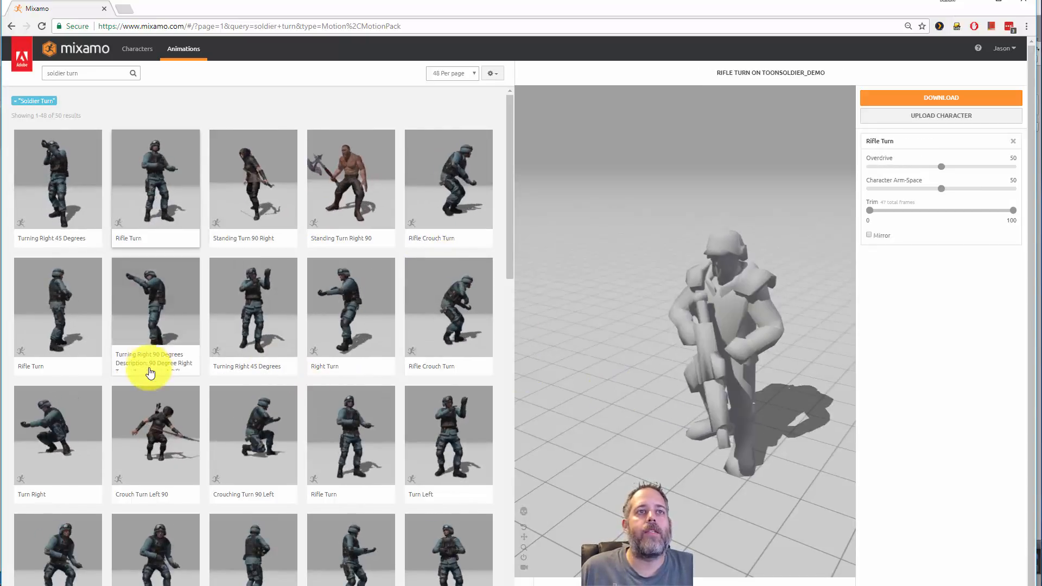
{"action": "left_click", "coordinate": [157, 326]}
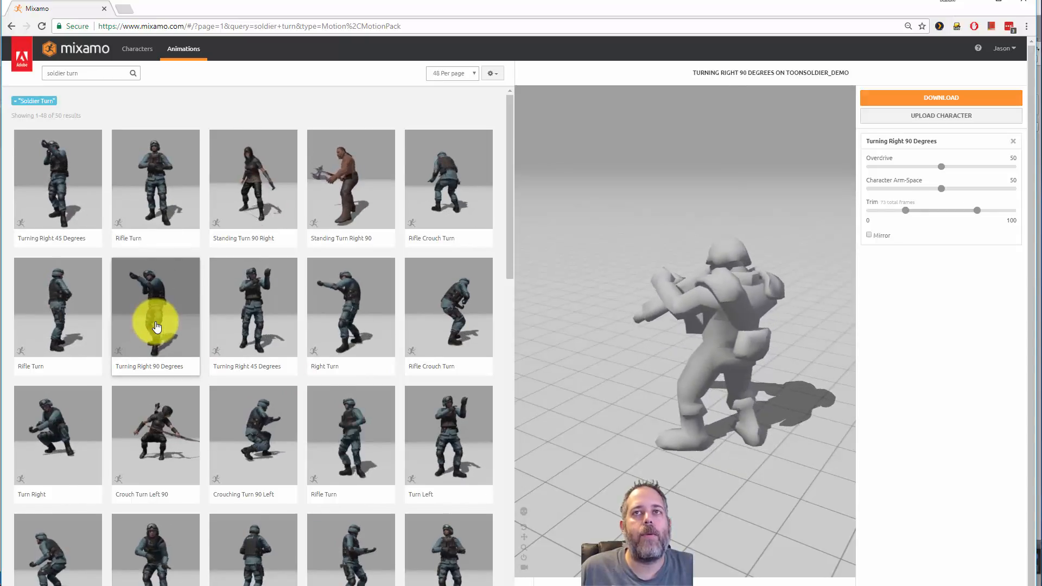
{"action": "left_click", "coordinate": [136, 207]}
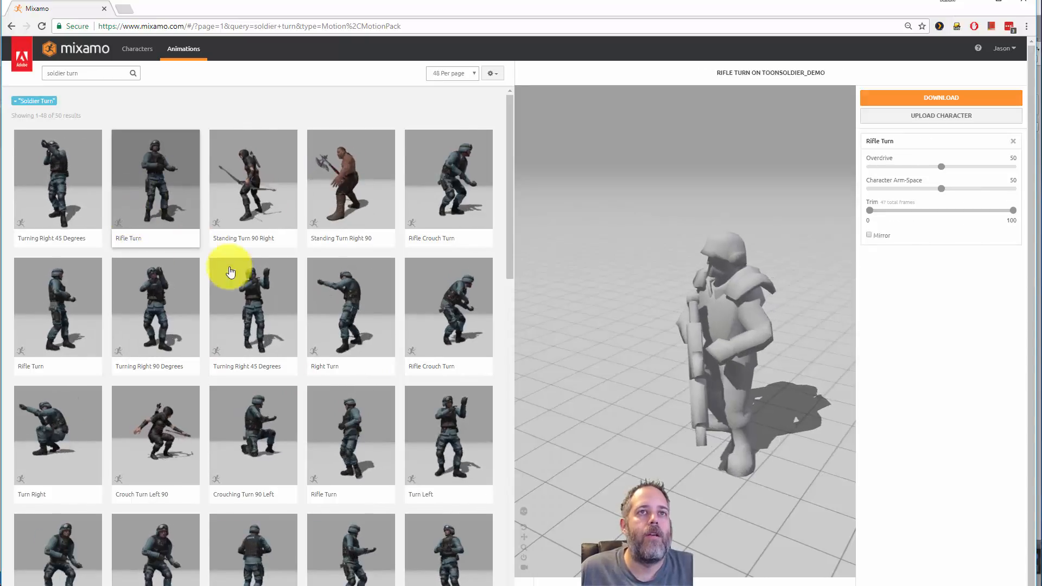
Step: Try the Rifle Turn animation with Mirror enabled and switch the mirroring off again
{"action": "scroll", "coordinate": [241, 295], "scroll_direction": "down", "scroll_amount": 1}
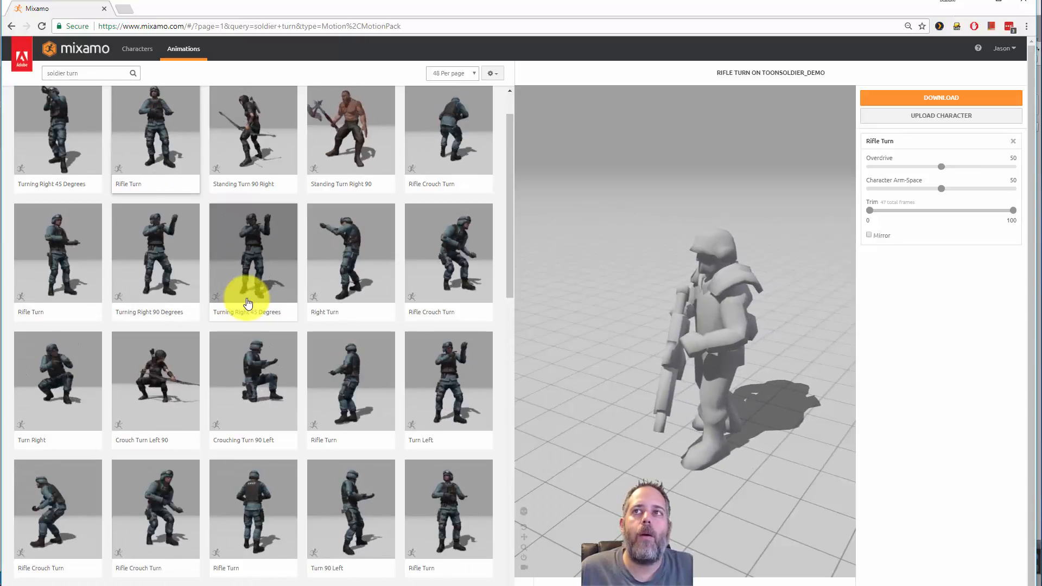
{"action": "left_click", "coordinate": [870, 235]}
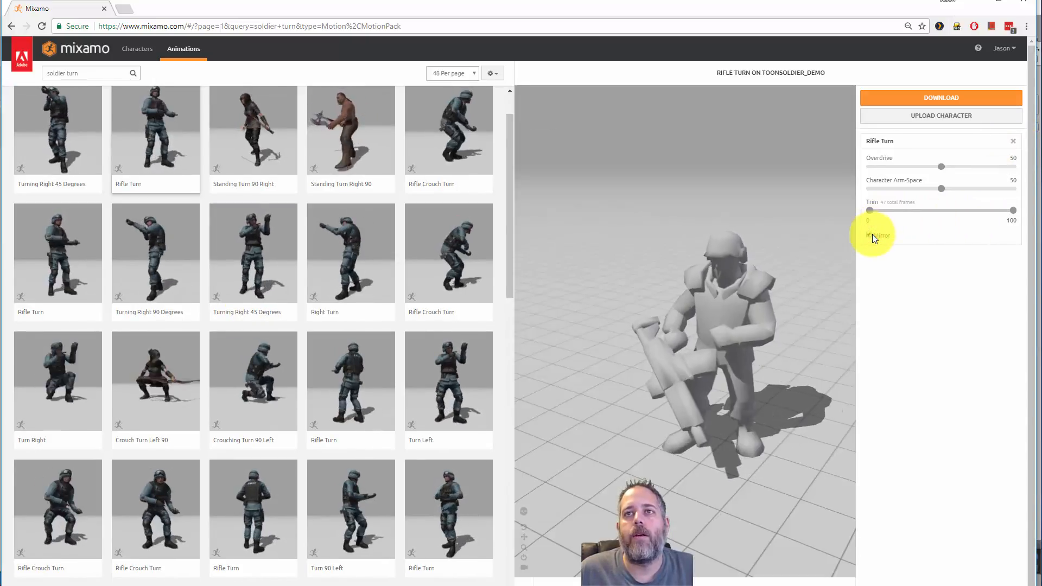
{"action": "left_click", "coordinate": [870, 235]}
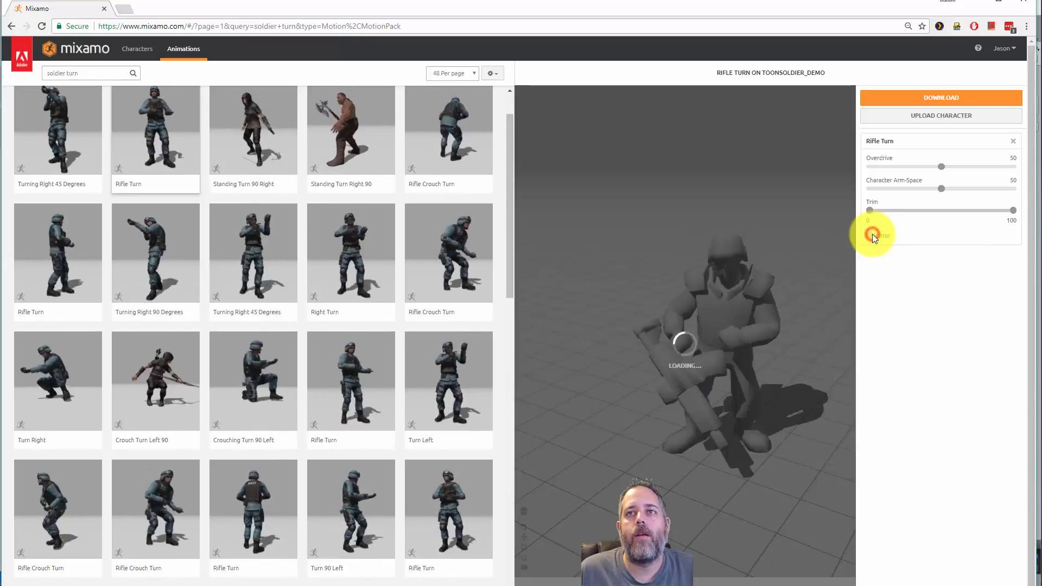
{"action": "left_click", "coordinate": [871, 235]}
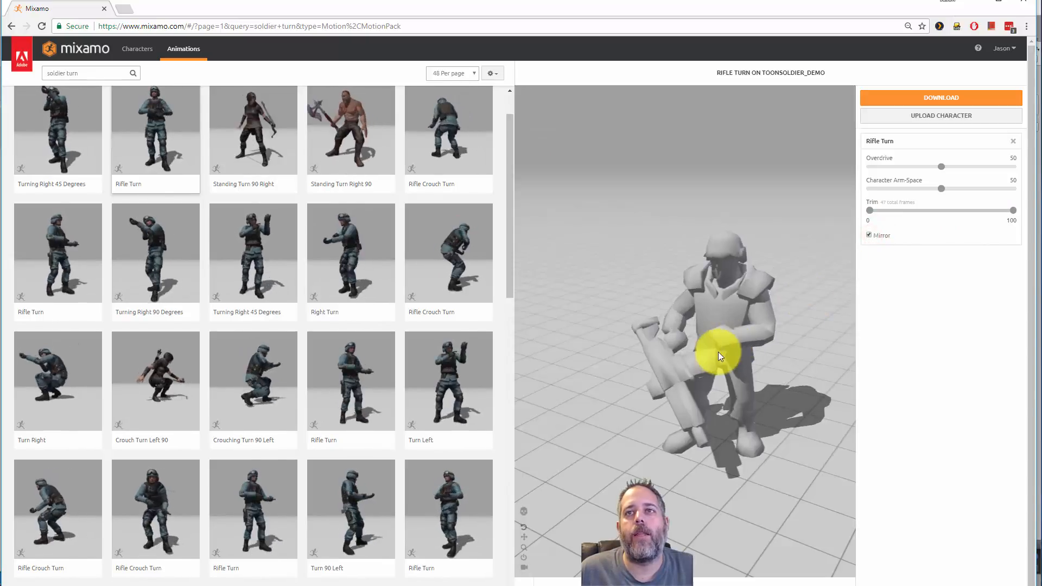
{"action": "left_click", "coordinate": [869, 235]}
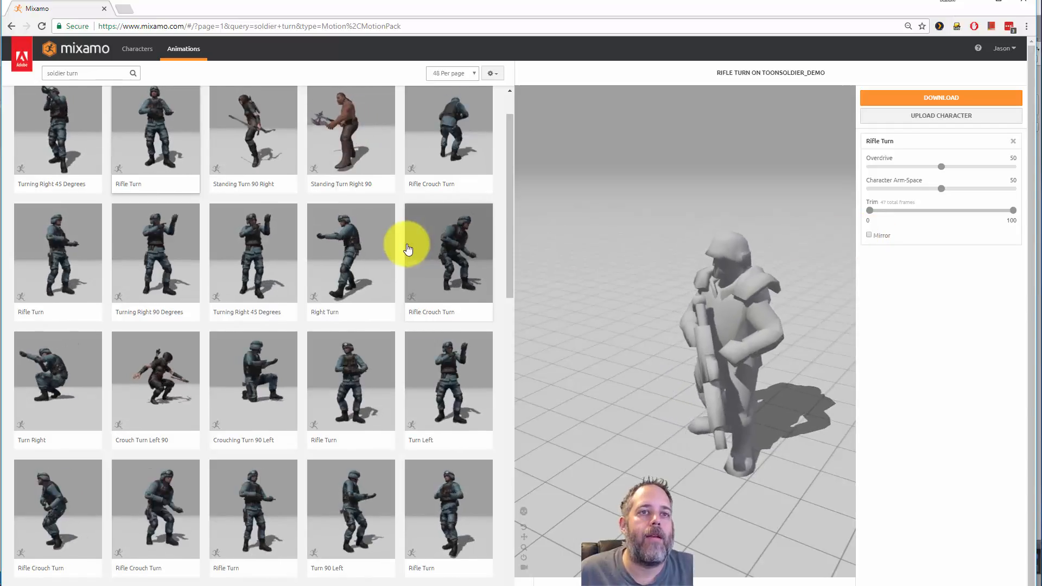
Step: Preview another Rifle Turn and Turn 90 Left from the search results on the character
{"action": "scroll", "coordinate": [408, 249], "scroll_direction": "down", "scroll_amount": 1}
{"action": "scroll", "coordinate": [408, 249], "scroll_direction": "down", "scroll_amount": 2}
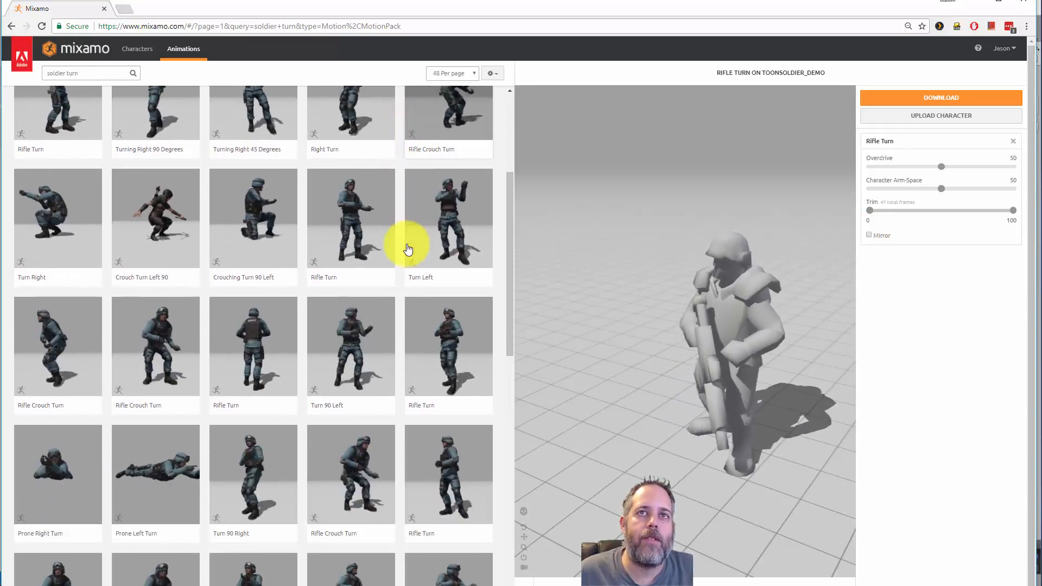
{"action": "left_click", "coordinate": [439, 345]}
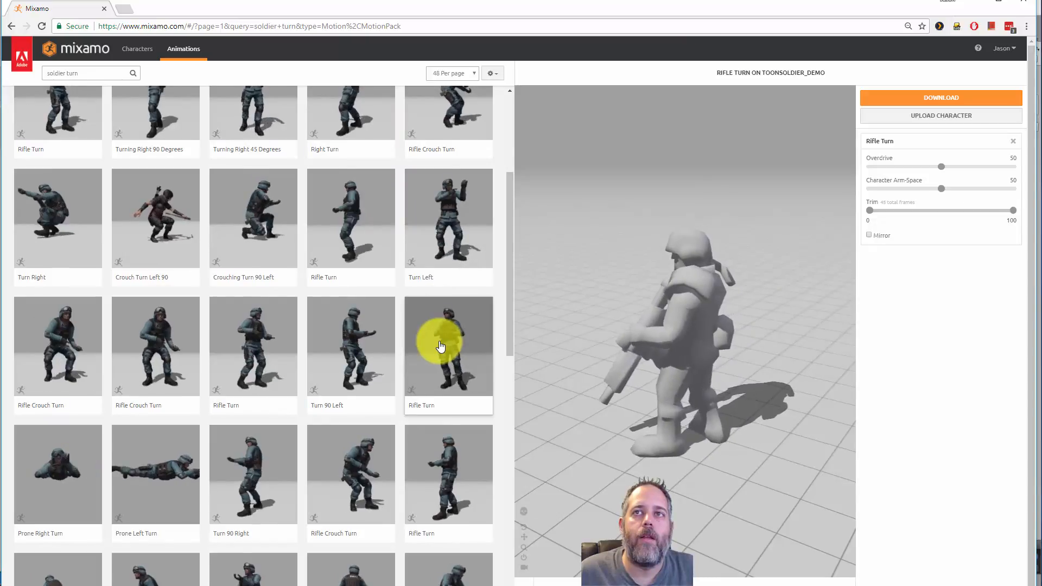
{"action": "left_click", "coordinate": [359, 357]}
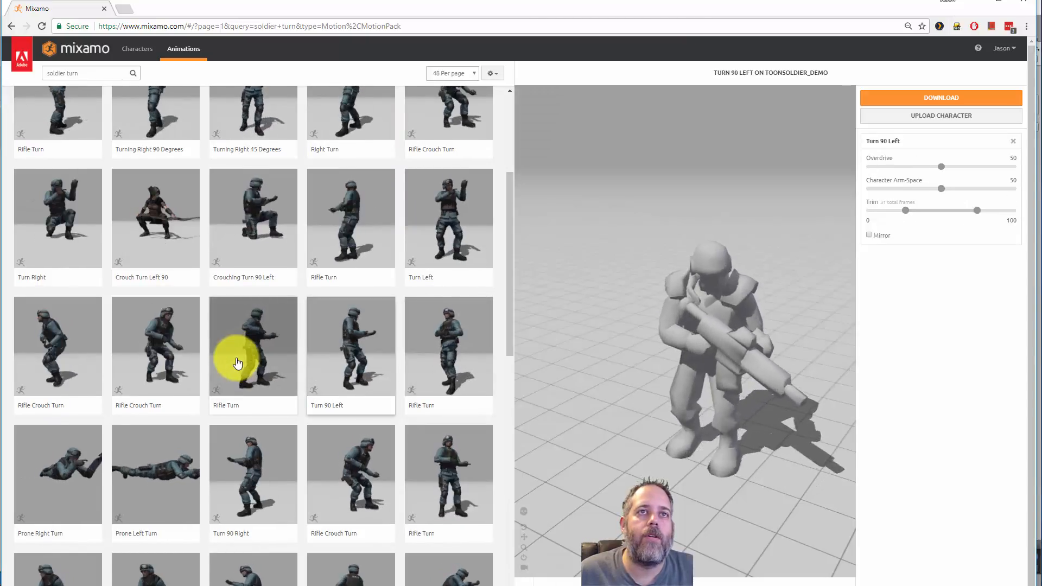
Step: Find the Pro Rifle Pack among the animation packs in the "soldier turn" results and apply it to the character
{"action": "scroll", "coordinate": [216, 375], "scroll_direction": "down", "scroll_amount": 10}
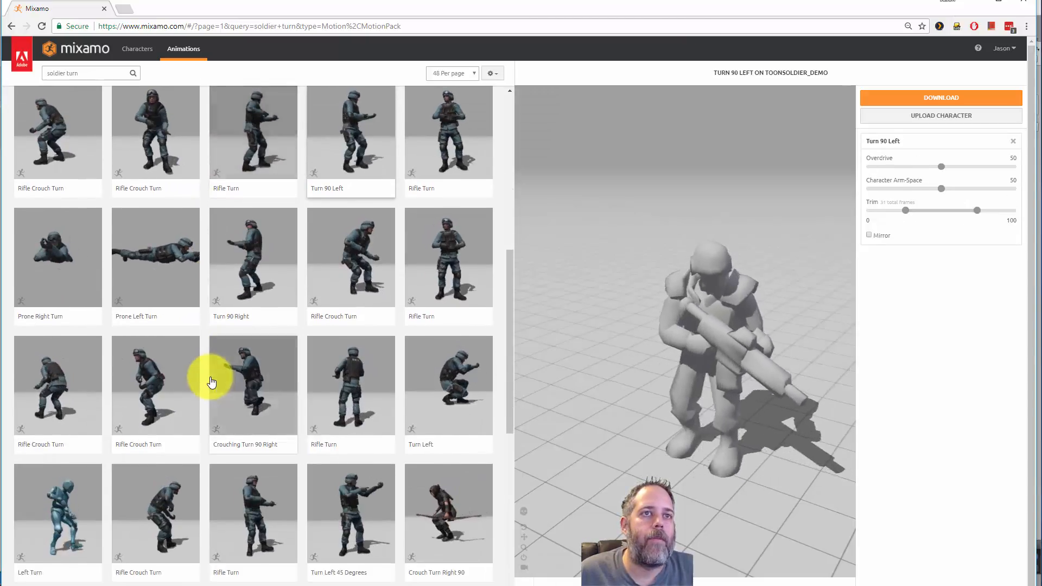
{"action": "scroll", "coordinate": [212, 383], "scroll_direction": "down", "scroll_amount": 1}
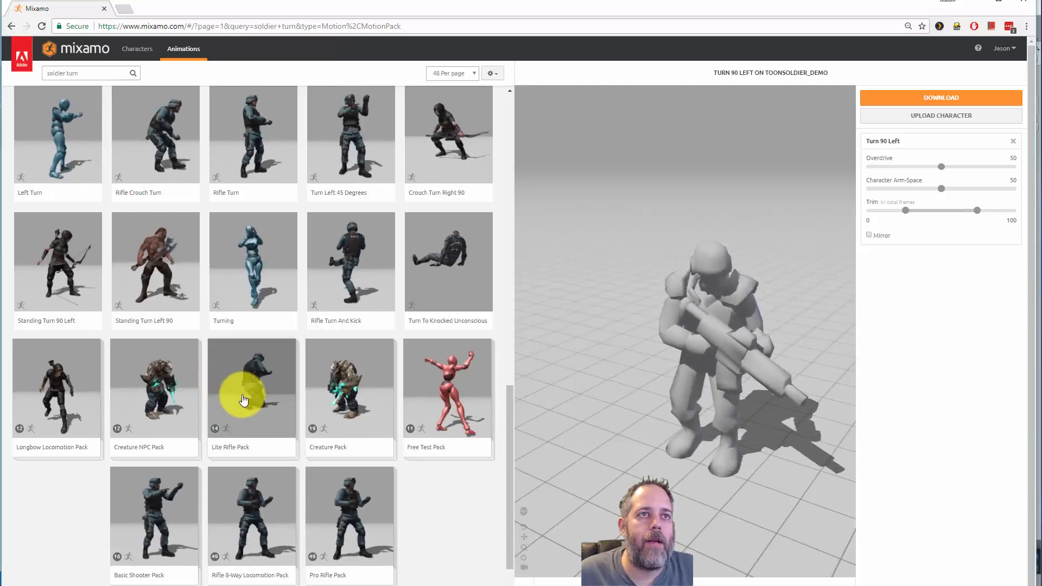
{"action": "left_click", "coordinate": [345, 500]}
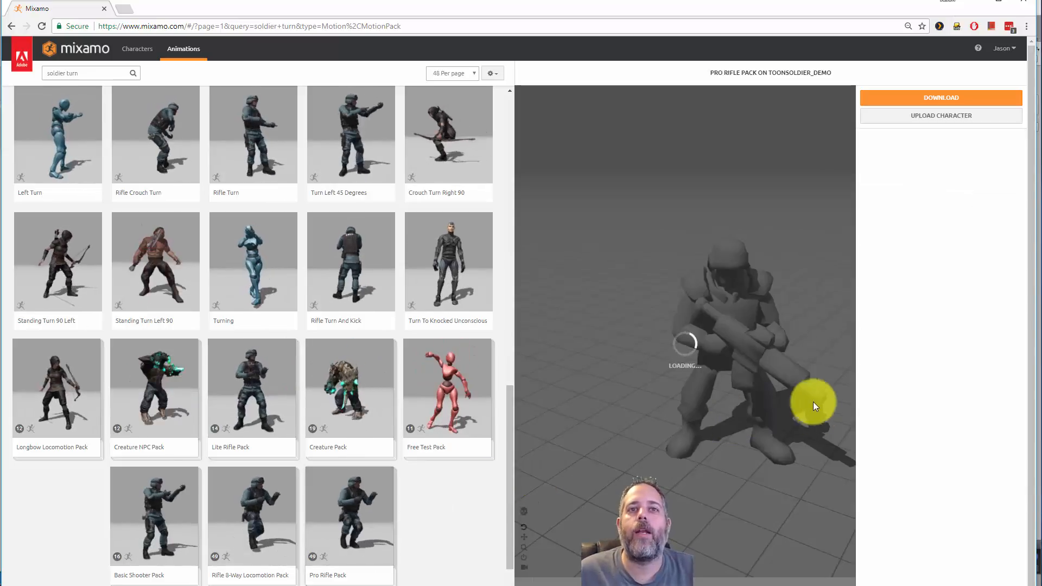
Step: Download the Pro Rifle Pack in FBX for Unity(.fbx) format and save Pro Rifle Pack.zip in the project's Assets\Animation folder
{"action": "left_click", "coordinate": [906, 97]}
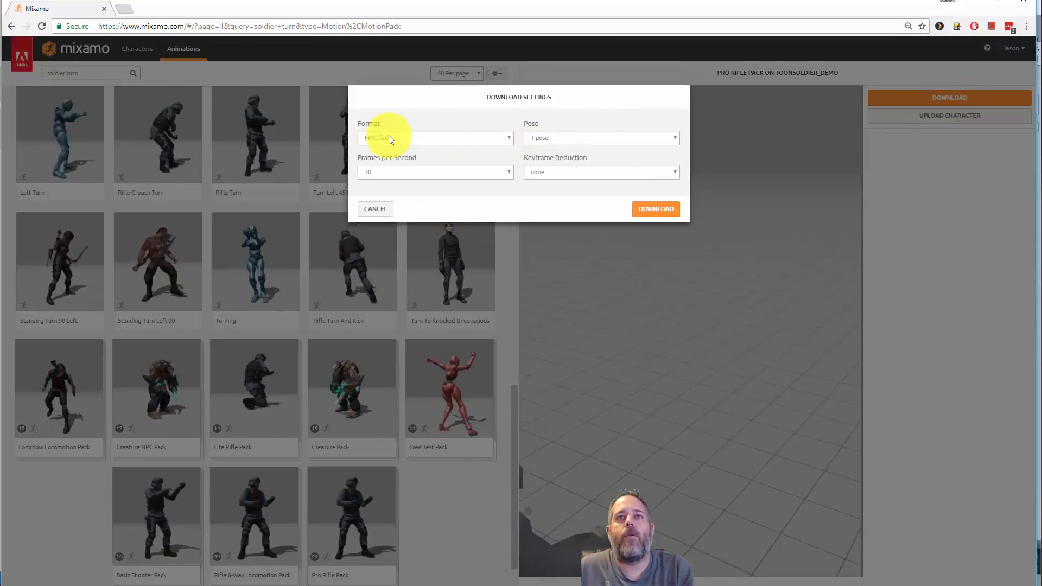
{"action": "left_click", "coordinate": [391, 136]}
{"action": "left_click", "coordinate": [389, 156]}
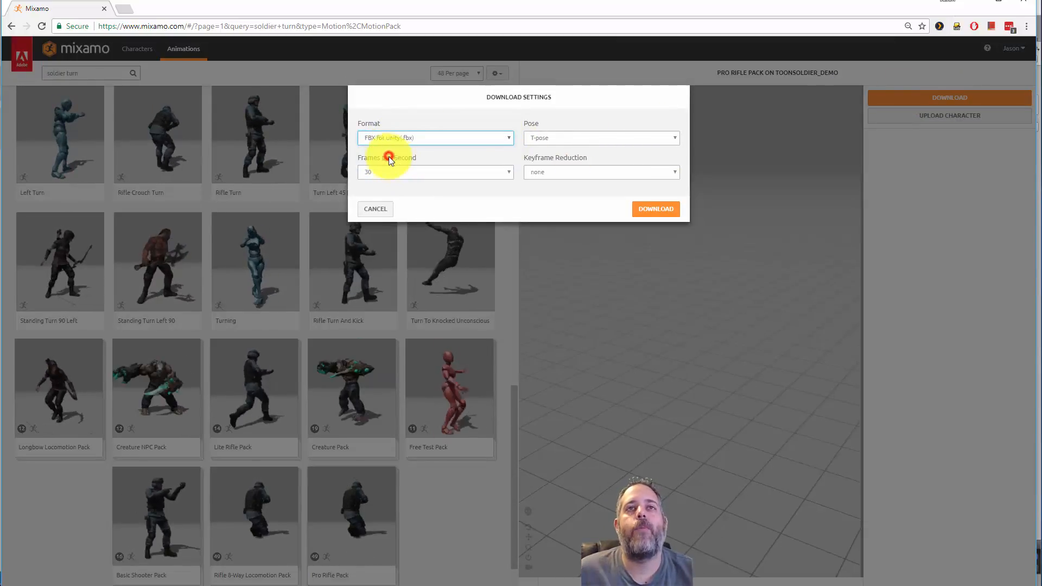
{"action": "left_click", "coordinate": [657, 211]}
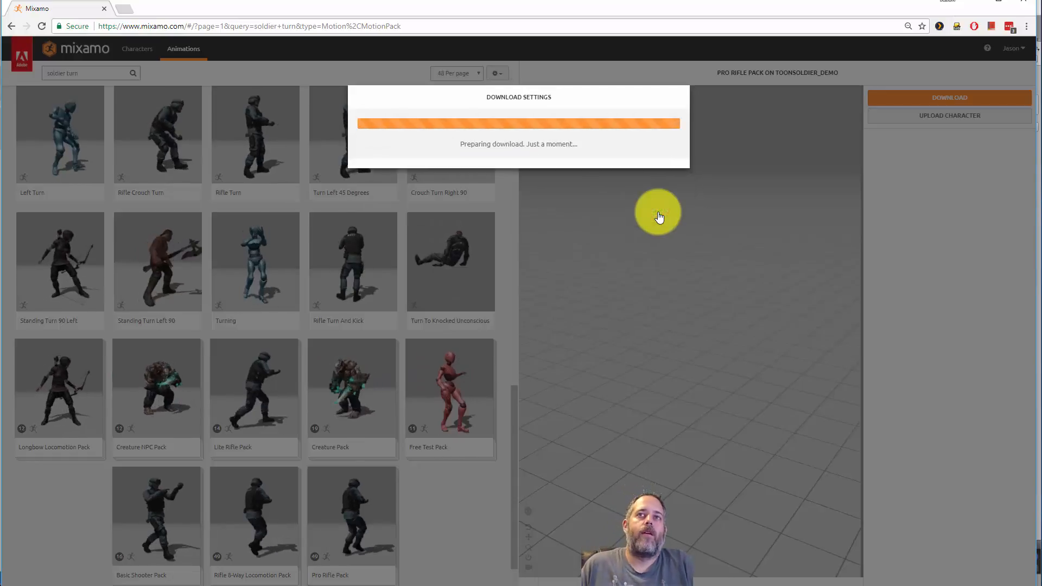
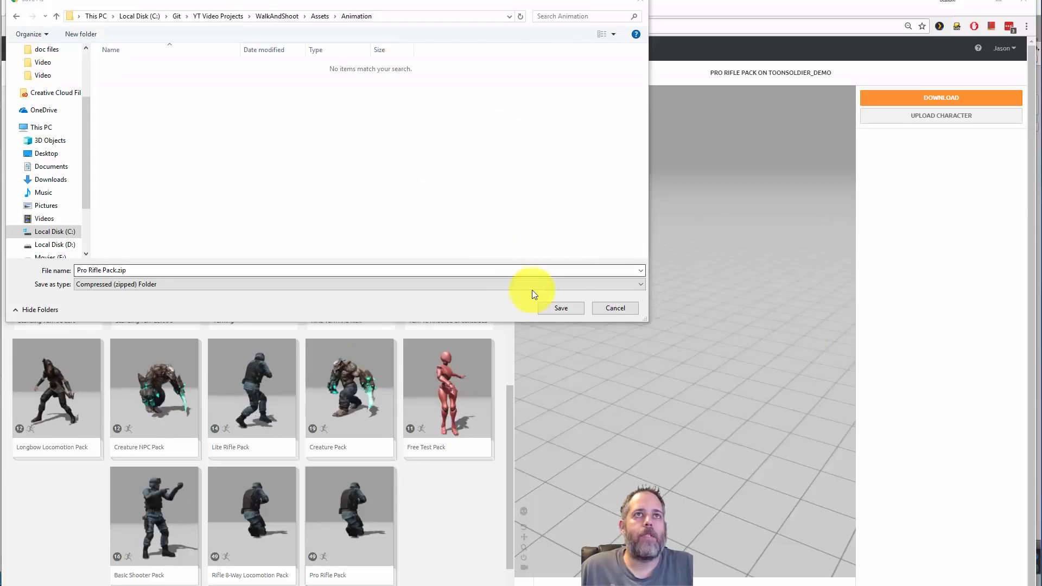
{"action": "left_click", "coordinate": [562, 308]}
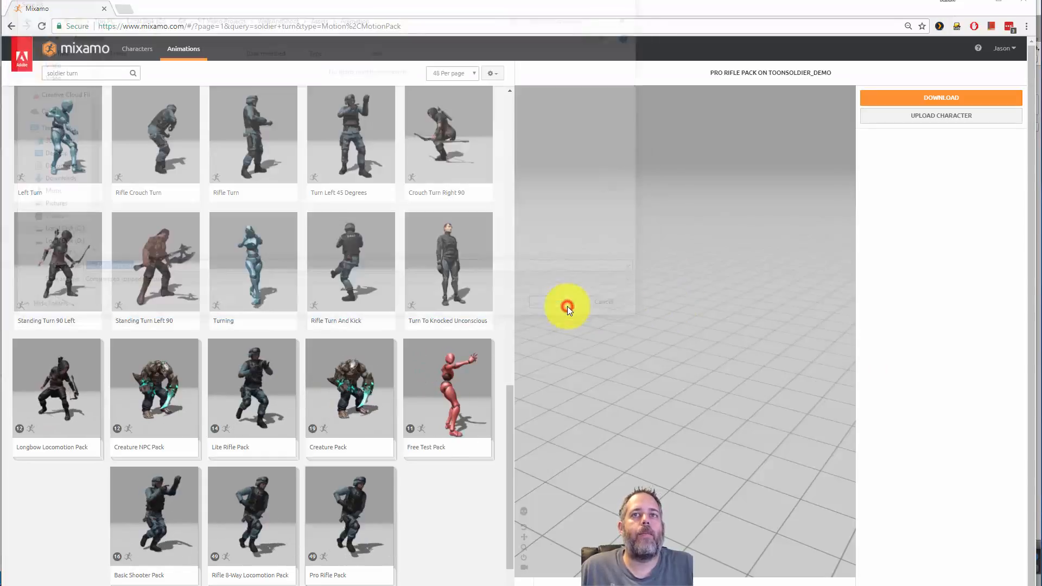
Step: Switch to Unity and show the Pro Rifle Pack archive from the Animation assets folder in File Explorer
{"action": "left_click", "coordinate": [974, 4]}
{"action": "left_click", "coordinate": [45, 447]}
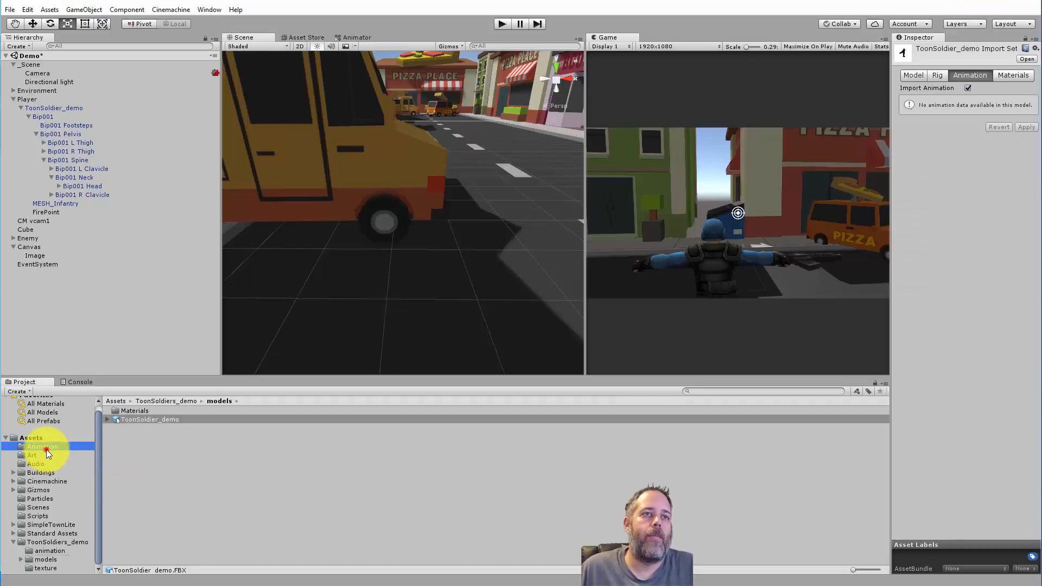
{"action": "left_click", "coordinate": [116, 436]}
{"action": "right_click", "coordinate": [115, 436]}
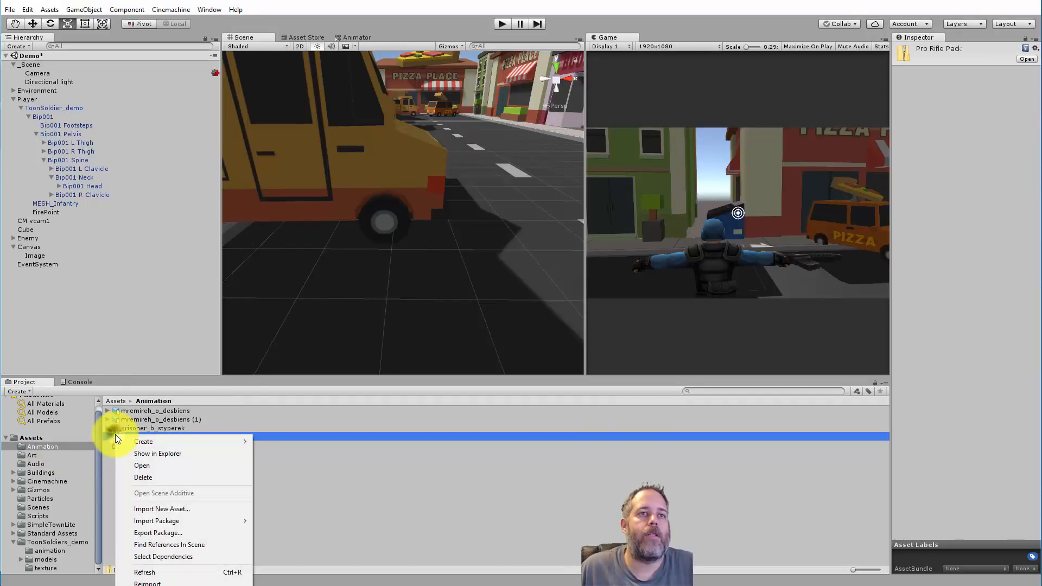
{"action": "left_click", "coordinate": [132, 455]}
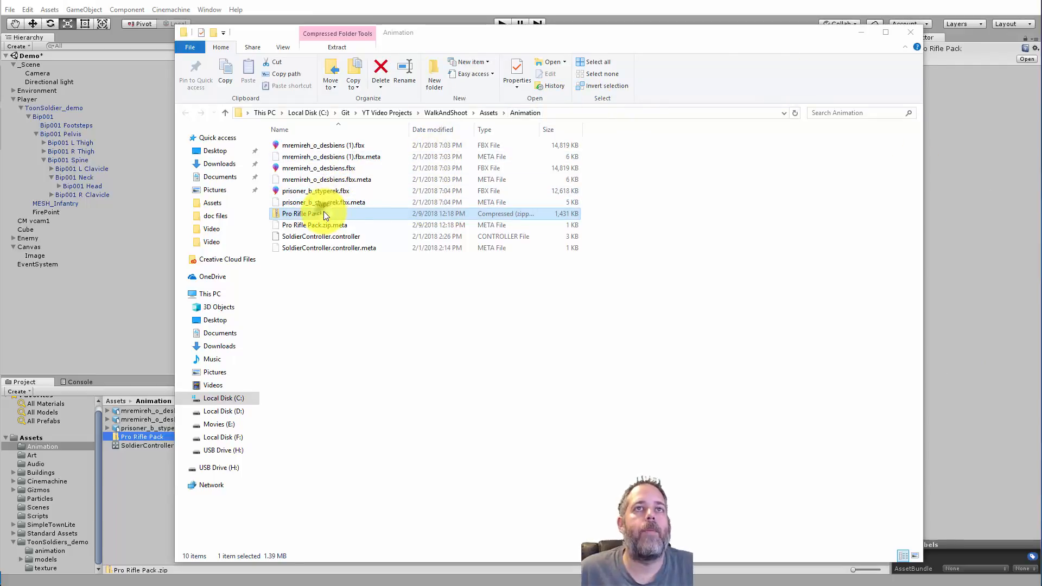
Step: Extract Pro Rifle Pack.zip into its own folder with 7-Zip and look through the extracted FBX files
{"action": "right_click", "coordinate": [324, 214]}
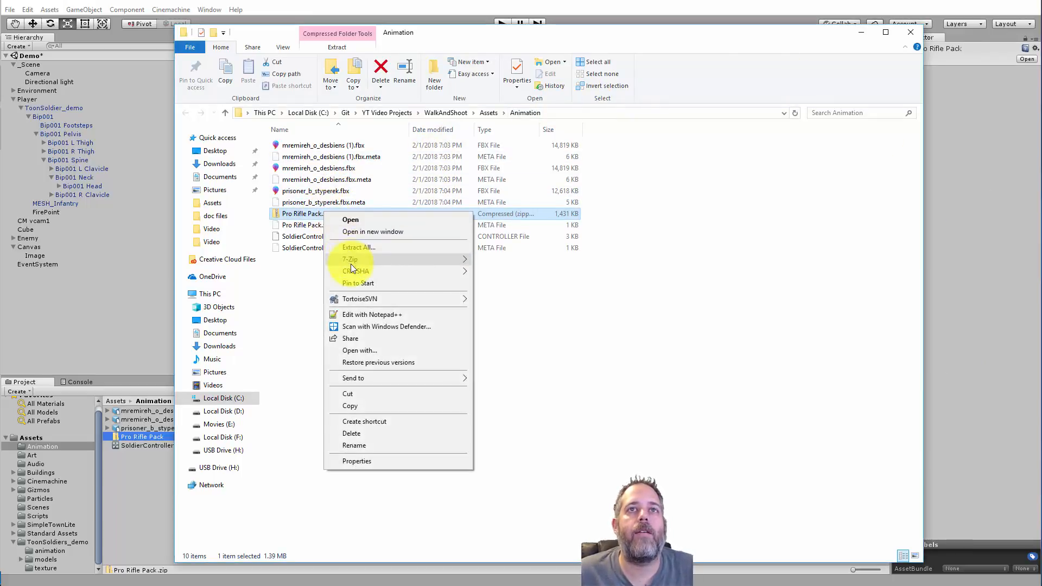
{"action": "mouse_move", "coordinate": [395, 258]}
{"action": "left_click", "coordinate": [529, 311]}
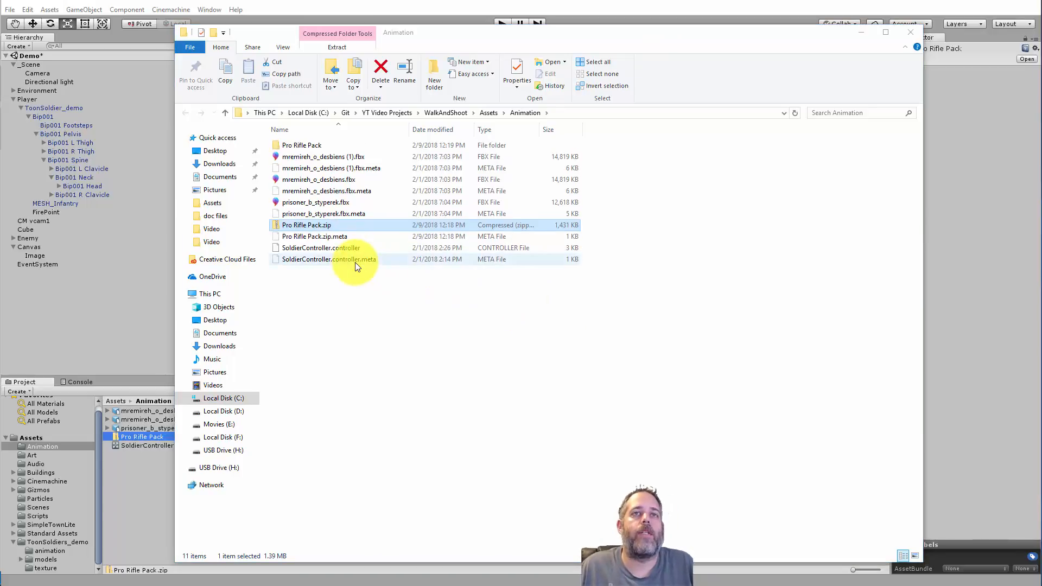
{"action": "left_click", "coordinate": [299, 145]}
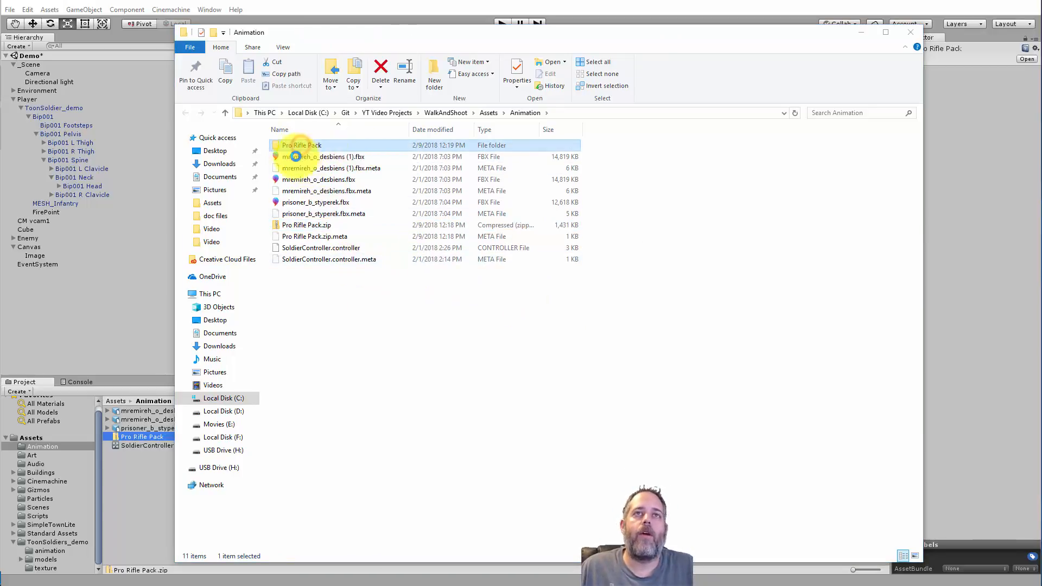
{"action": "double_click", "coordinate": [298, 148]}
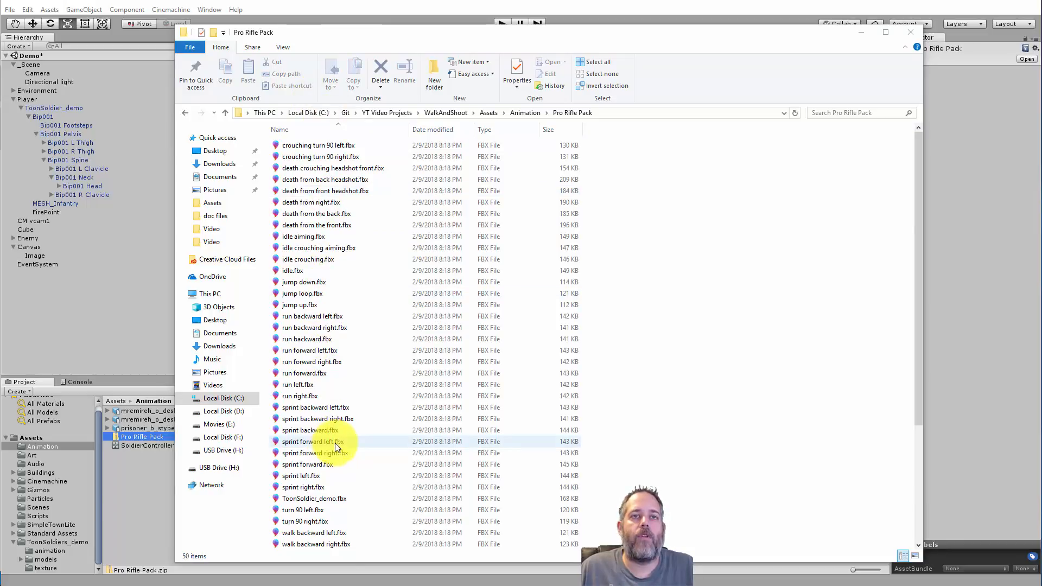
{"action": "scroll", "coordinate": [334, 443], "scroll_direction": "down", "scroll_amount": 5}
Step: Switch back to Unity and play the preview of the crouching turn 90 right animation from the Pro Rifle Pack
{"action": "left_click", "coordinate": [125, 325]}
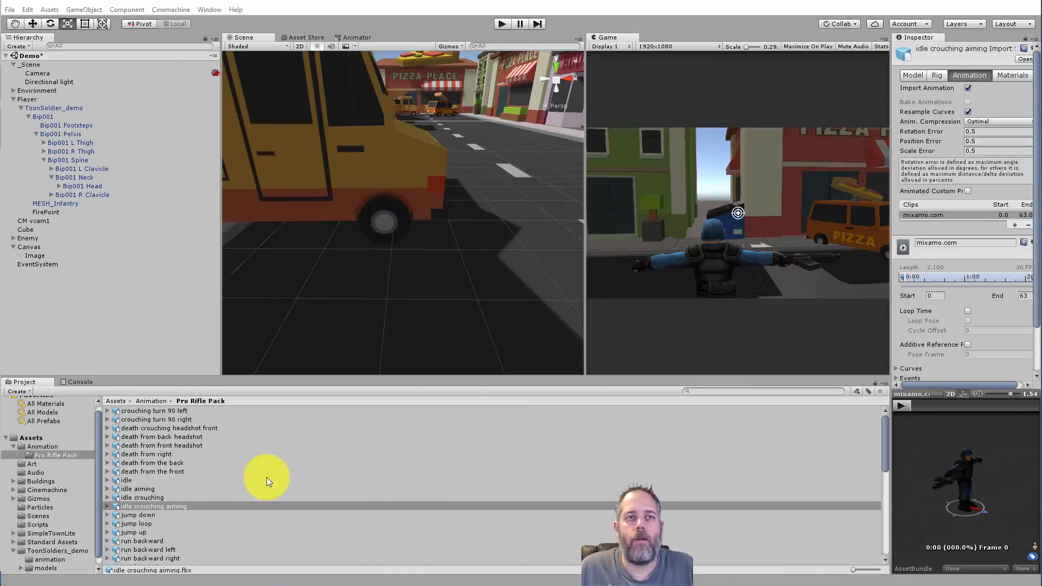
{"action": "left_click", "coordinate": [151, 436]}
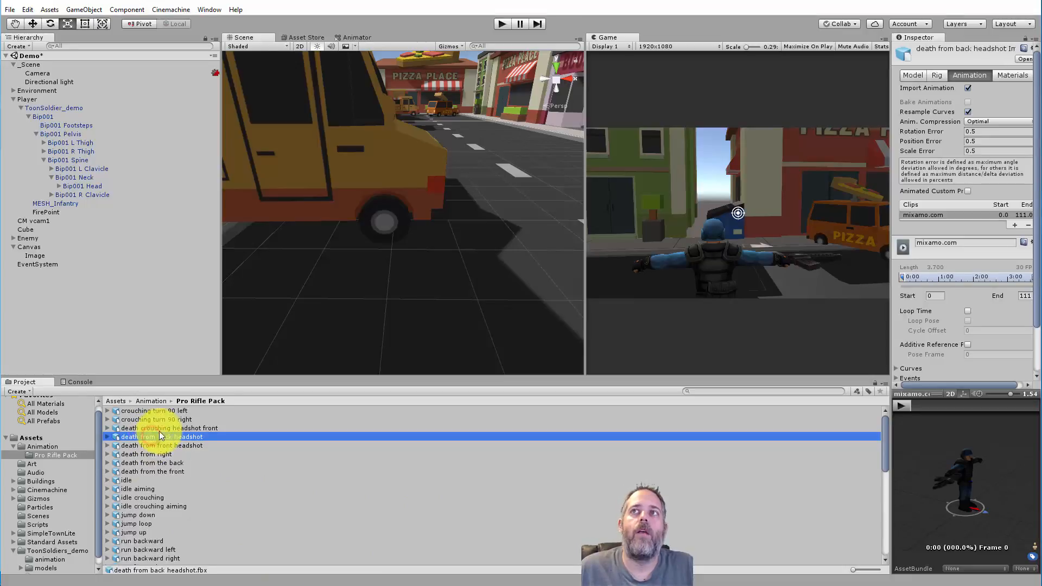
{"action": "left_click", "coordinate": [162, 420]}
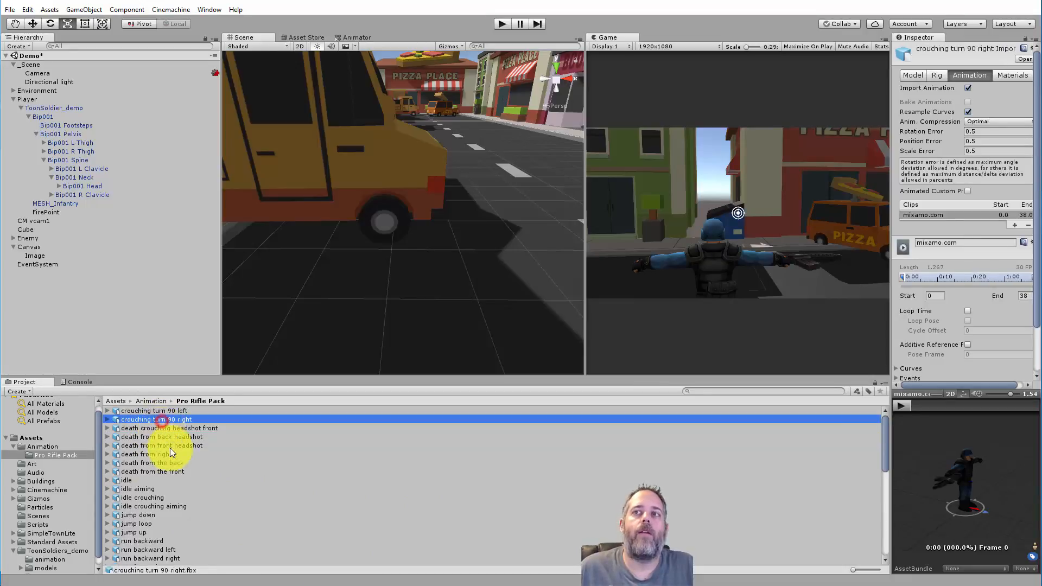
{"action": "left_click", "coordinate": [899, 408]}
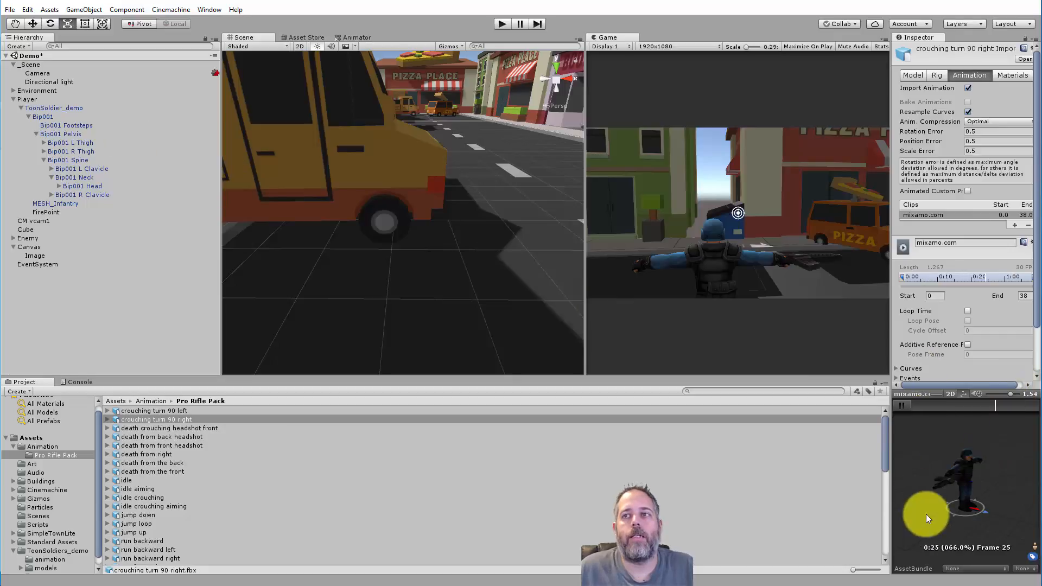
Step: Open the rig import settings of crouching turn 90 right and check the available animation types
{"action": "left_click", "coordinate": [935, 76]}
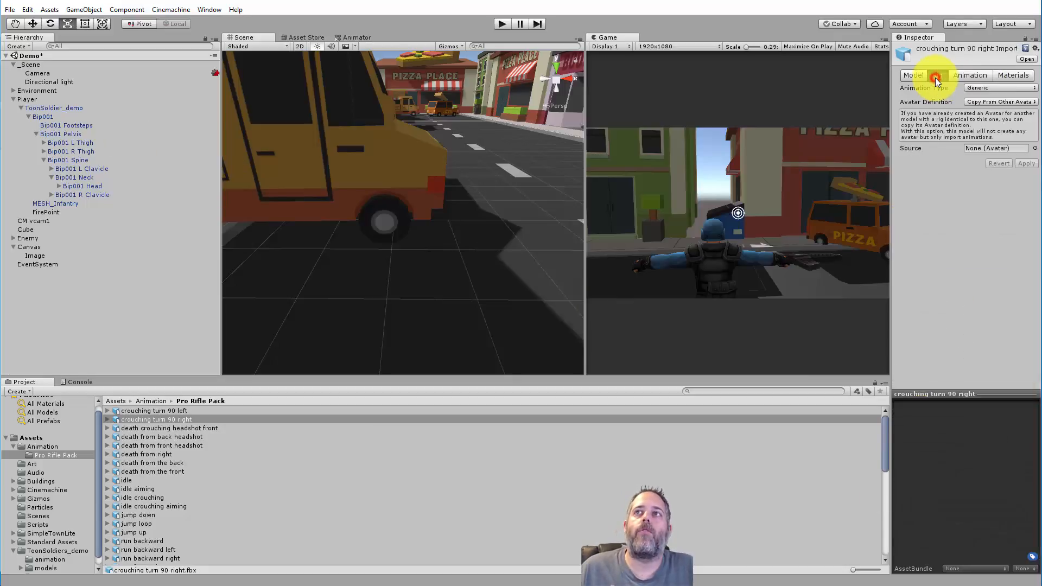
{"action": "left_click", "coordinate": [975, 89]}
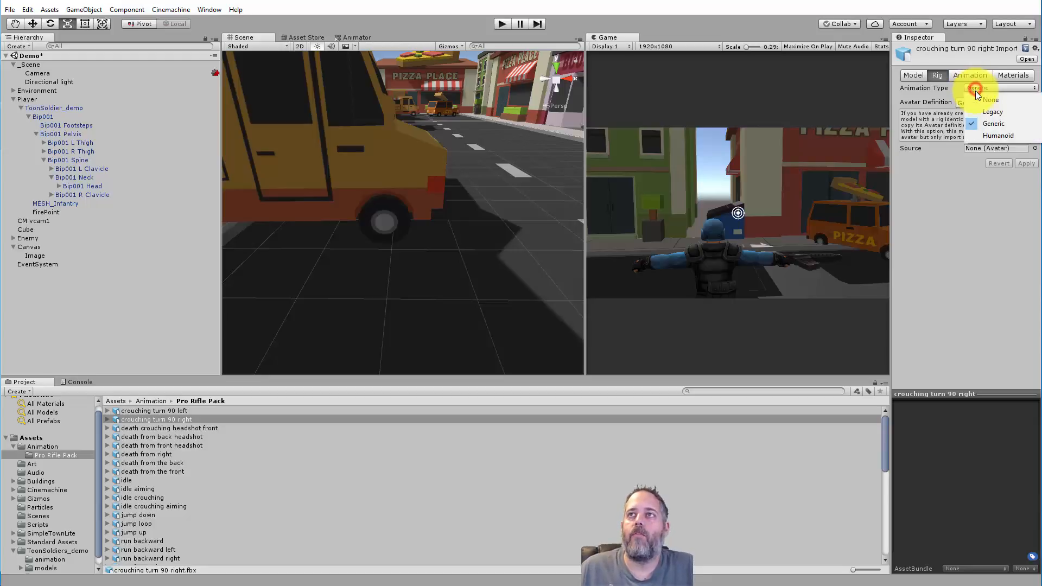
{"action": "left_click", "coordinate": [937, 198]}
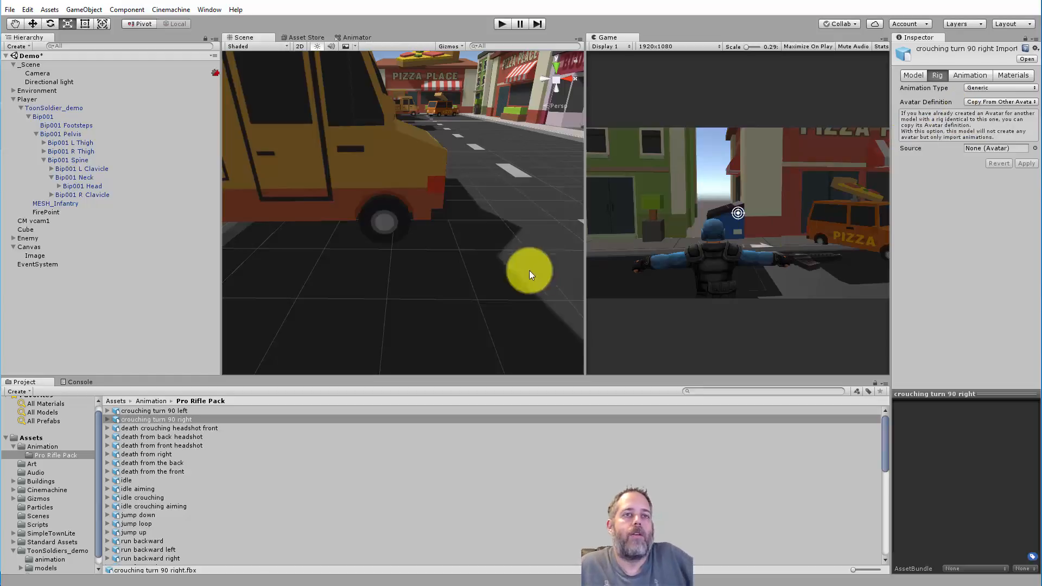
Step: Select all models in the Pro Rifle Pack folder and set their rig animation type to Humanoid
{"action": "left_click", "coordinate": [332, 459]}
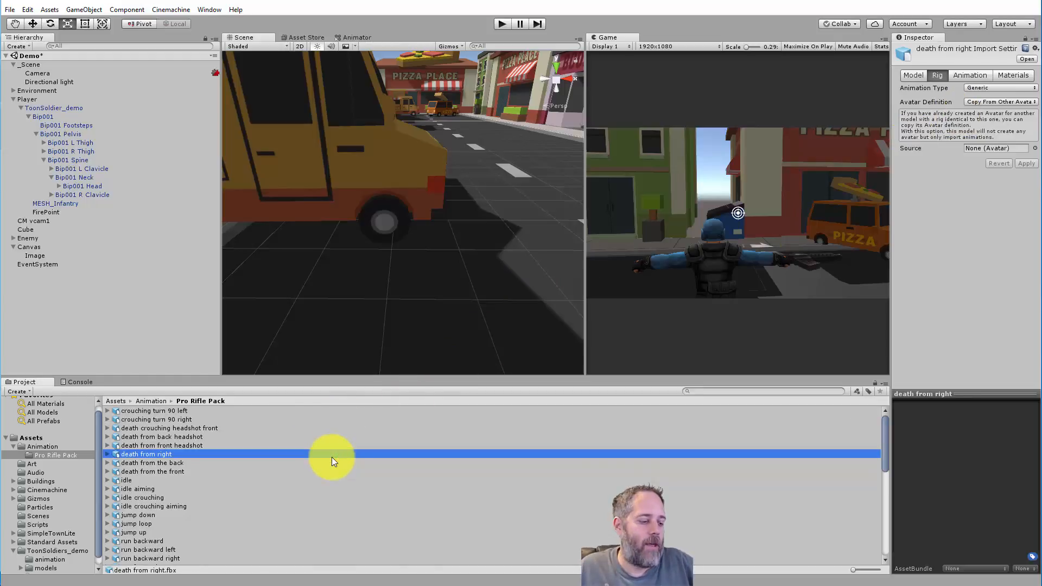
{"action": "key", "text": "ctrl+a"}
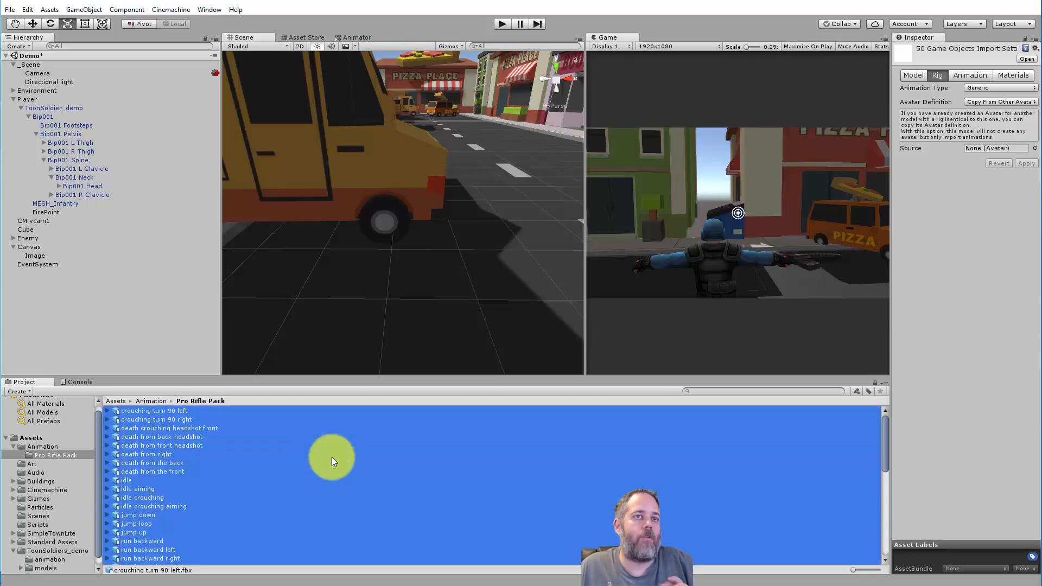
{"action": "left_click", "coordinate": [981, 90]}
{"action": "left_click", "coordinate": [986, 134]}
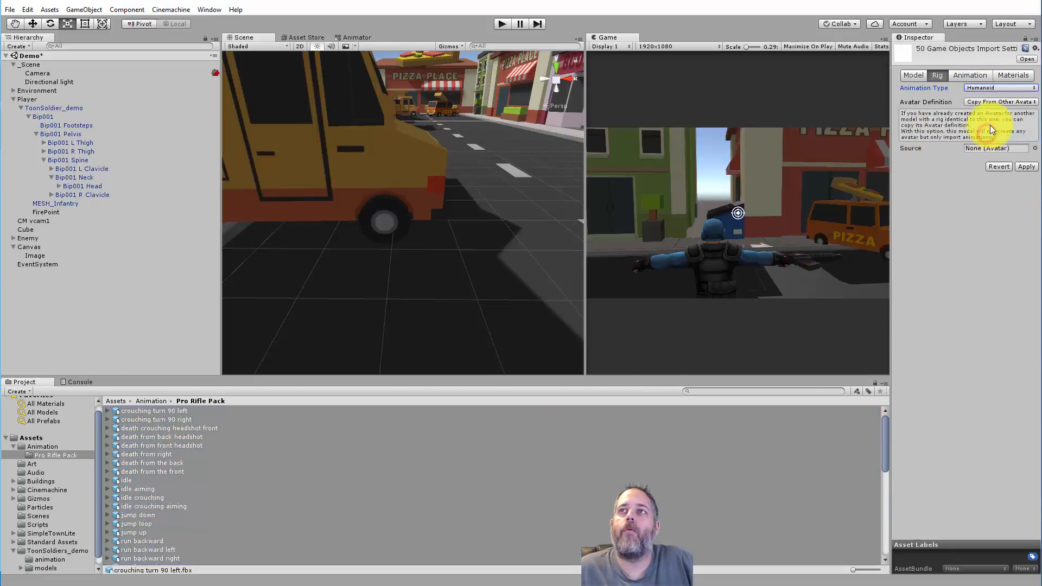
Step: Copy the avatar definition from ToonSoldier_demoAvatar for all the pack's models, apply the rig settings, and select death from the front
{"action": "left_click", "coordinate": [992, 102]}
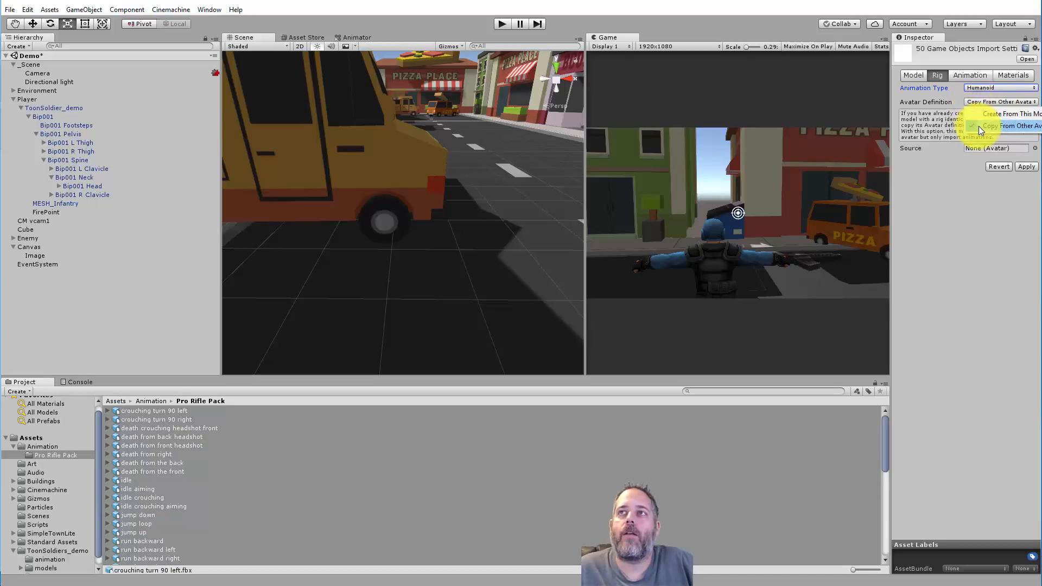
{"action": "left_click", "coordinate": [978, 126]}
{"action": "left_click", "coordinate": [1035, 149]}
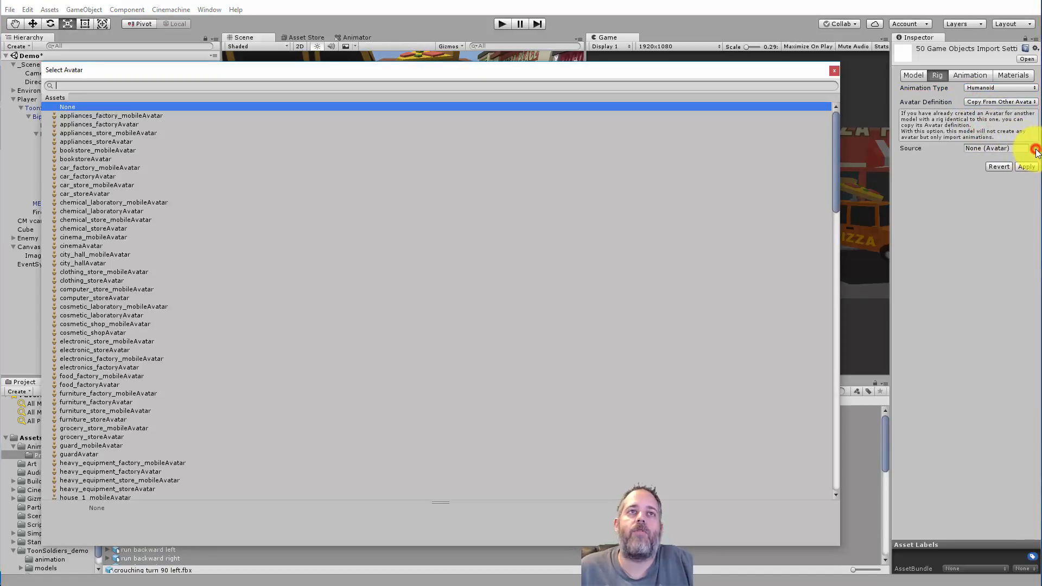
{"action": "type", "text": "sold"}
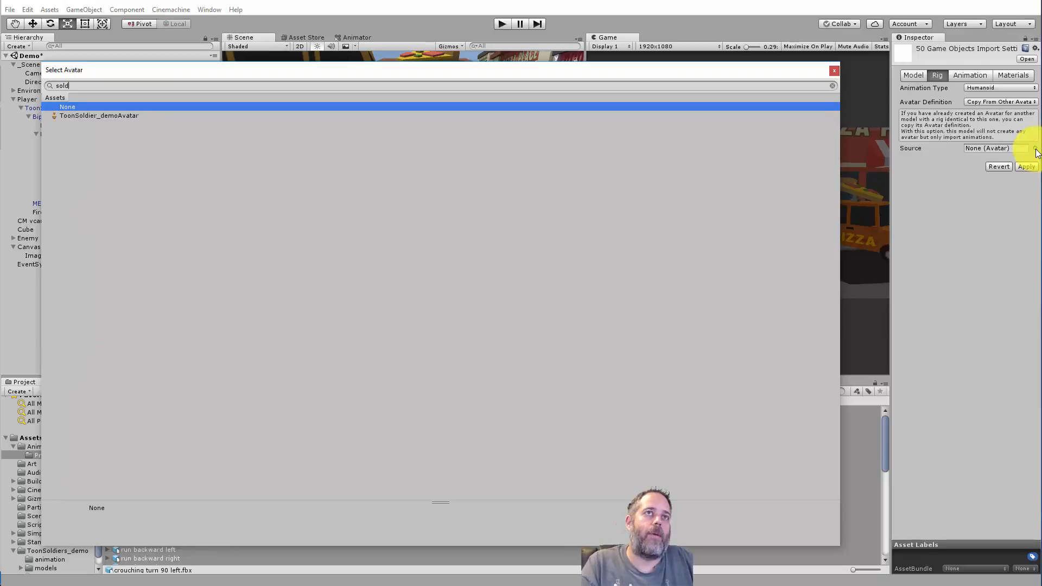
{"action": "key", "text": "Down"}
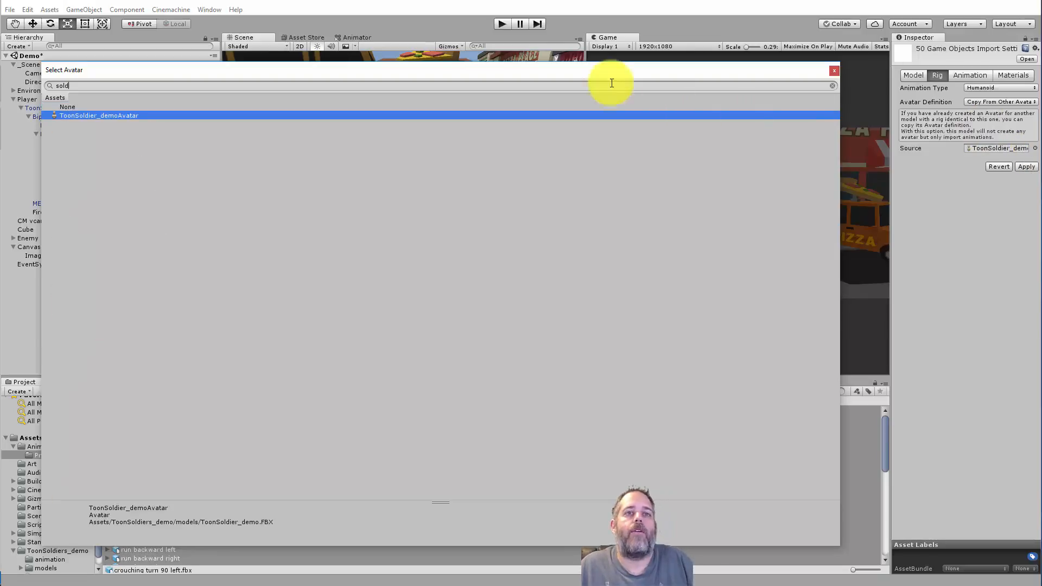
{"action": "double_click", "coordinate": [156, 116]}
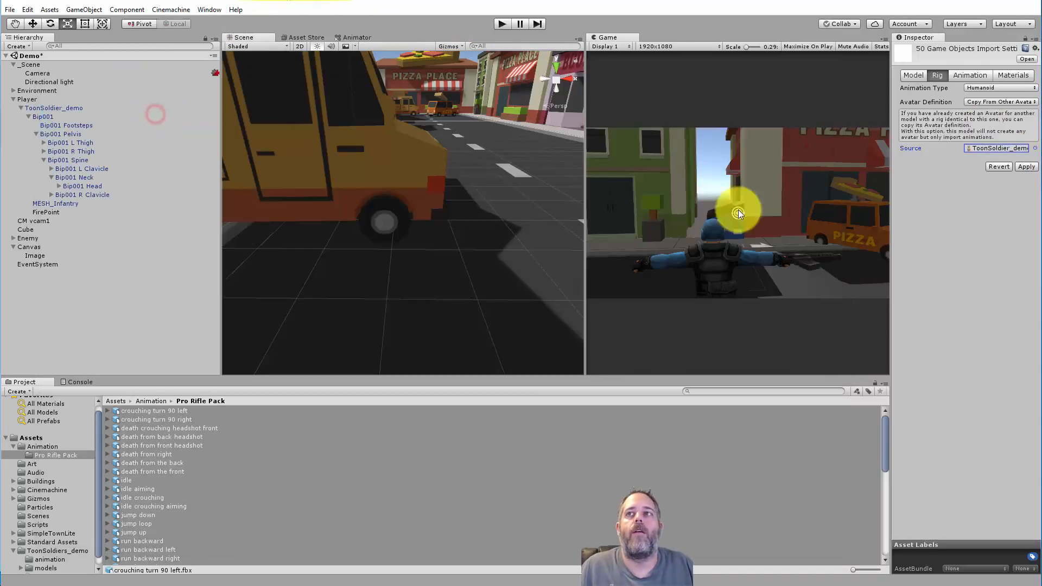
{"action": "left_click", "coordinate": [1030, 171]}
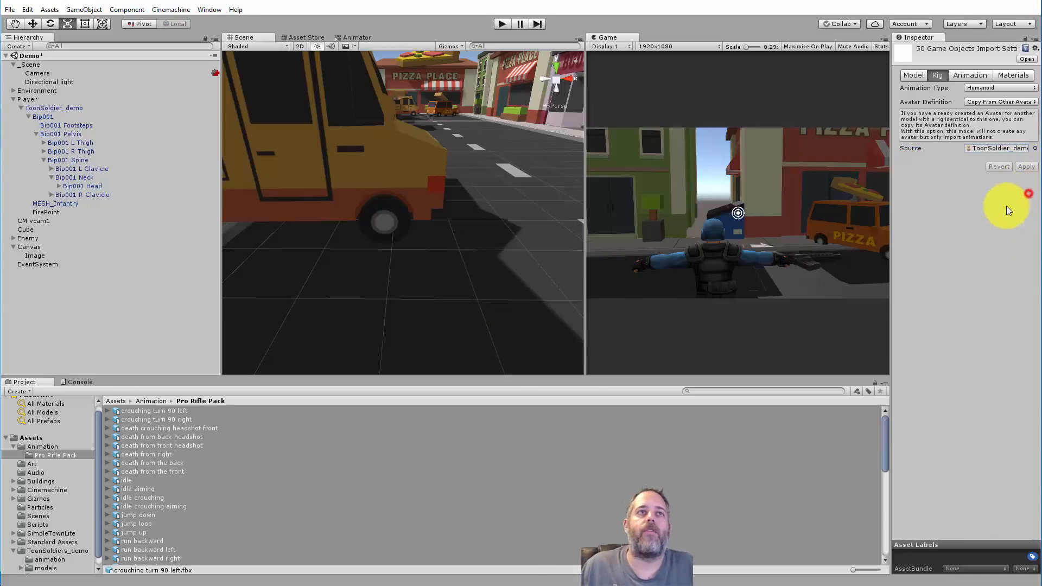
{"action": "left_click", "coordinate": [236, 472]}
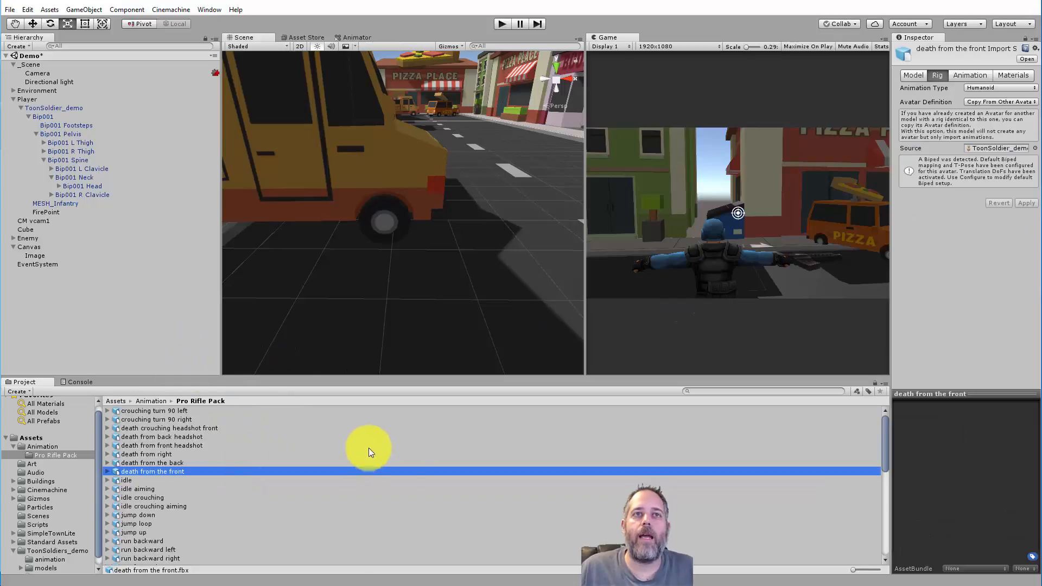
Step: Play the animation preview of death from the front and bring up the Animator view of SoldierController
{"action": "left_click", "coordinate": [964, 77]}
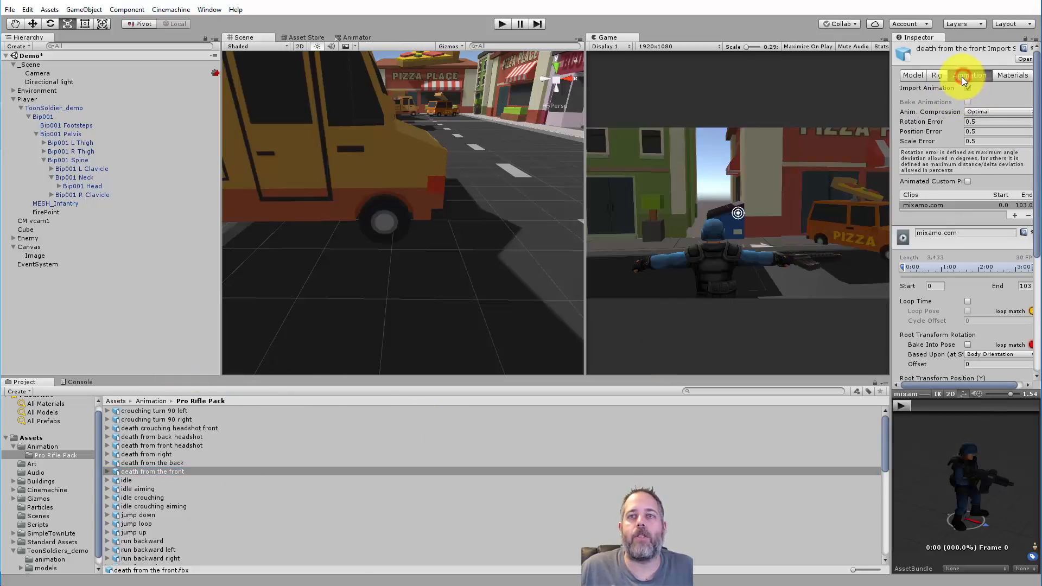
{"action": "left_click", "coordinate": [901, 405]}
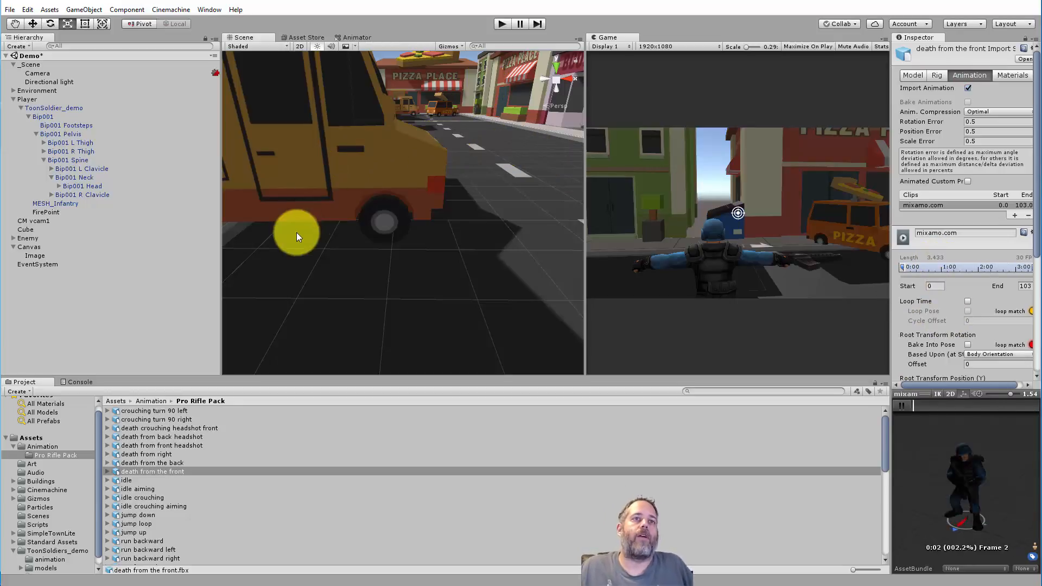
{"action": "left_click", "coordinate": [348, 38]}
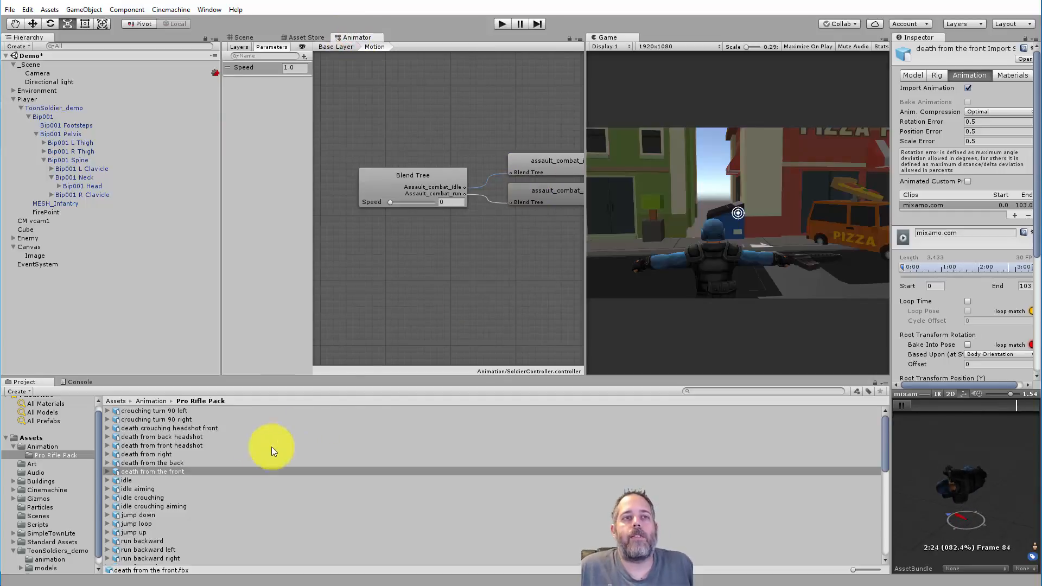
Step: Select walk backward in the Pro Rifle Pack folder and preview its animation
{"action": "scroll", "coordinate": [183, 484], "scroll_direction": "down", "scroll_amount": 5}
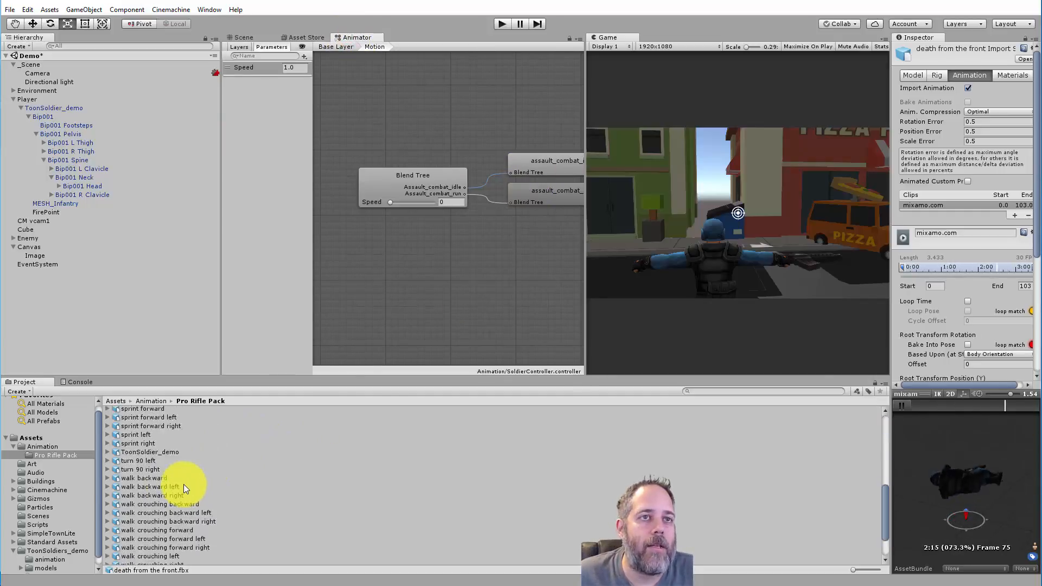
{"action": "scroll", "coordinate": [184, 484], "scroll_direction": "down", "scroll_amount": 3}
{"action": "scroll", "coordinate": [177, 500], "scroll_direction": "down", "scroll_amount": 2}
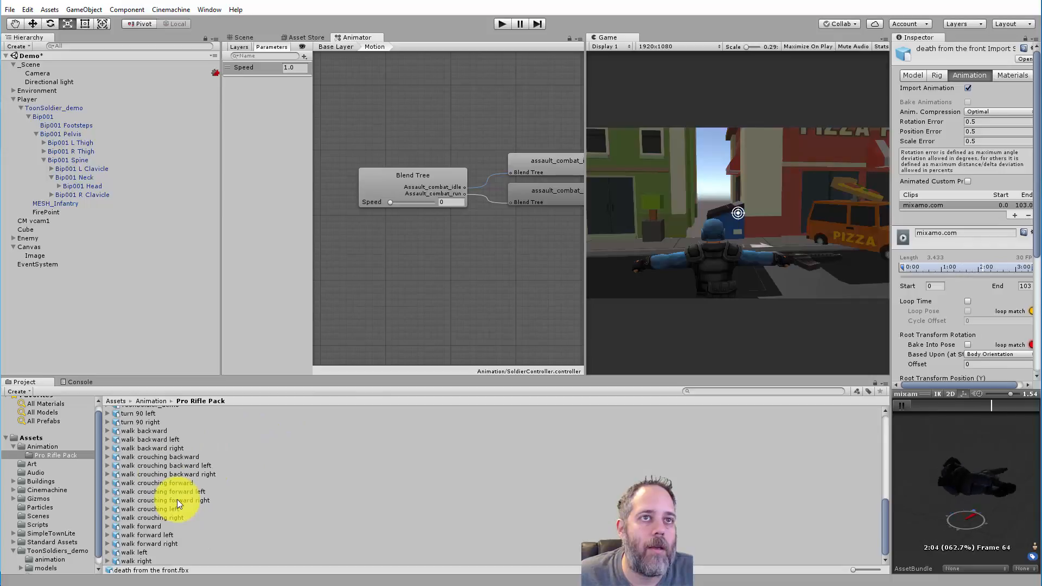
{"action": "left_click", "coordinate": [141, 431]}
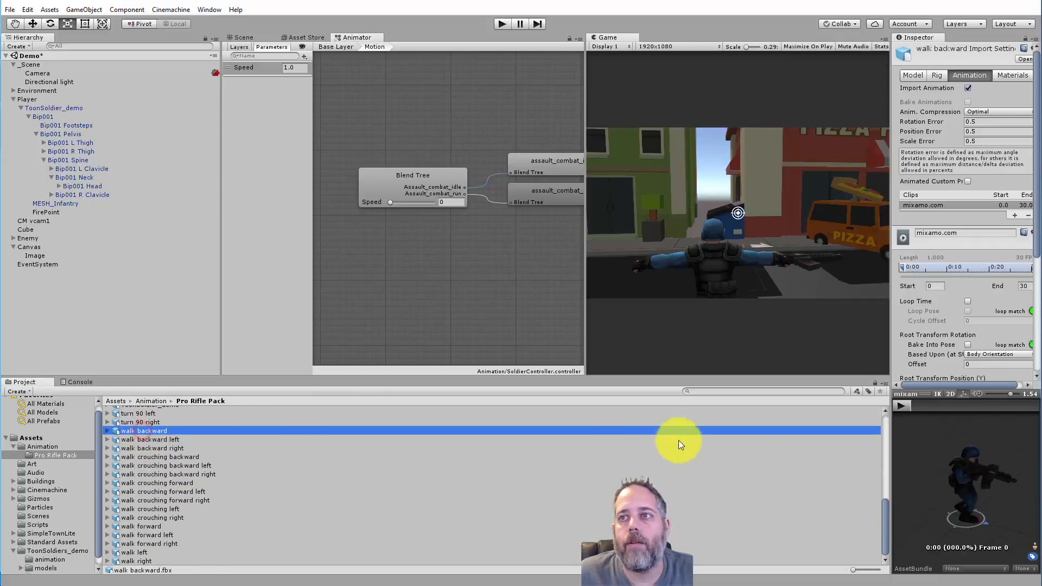
{"action": "left_click", "coordinate": [900, 408]}
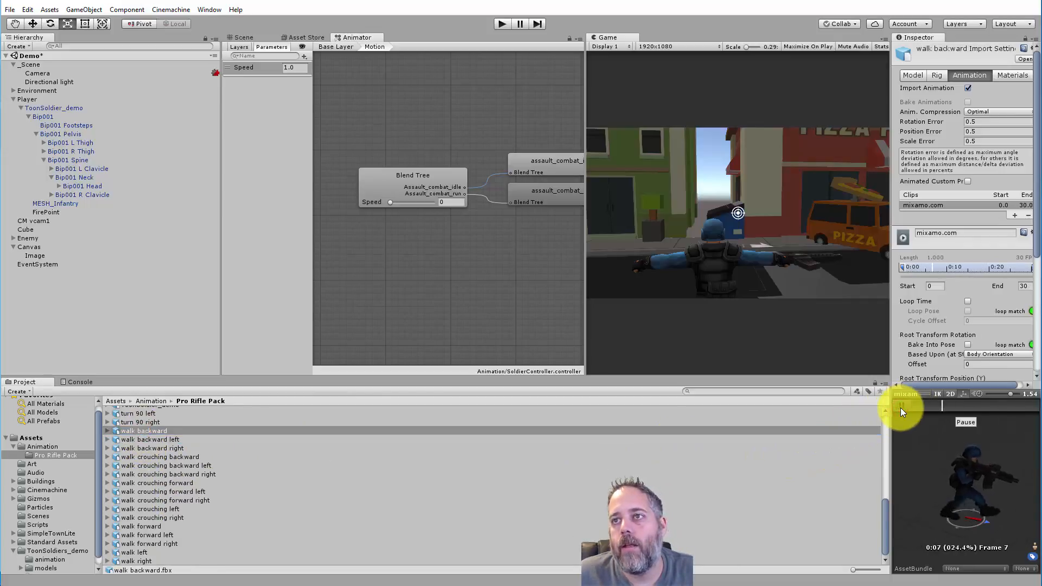
{"action": "left_click", "coordinate": [900, 408]}
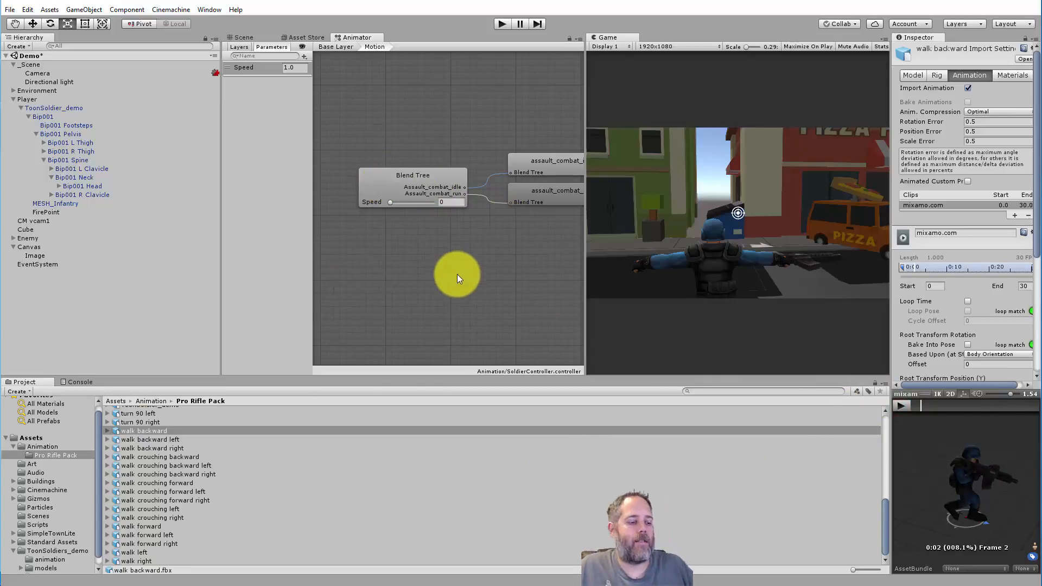
Step: Go up to the Base Layer, reopen the Motion state's blend tree and select its Blend Tree node
{"action": "left_click", "coordinate": [454, 279]}
{"action": "left_click_drag", "start_coordinate": [486, 273], "coordinate": [438, 259], "text": "alt"}
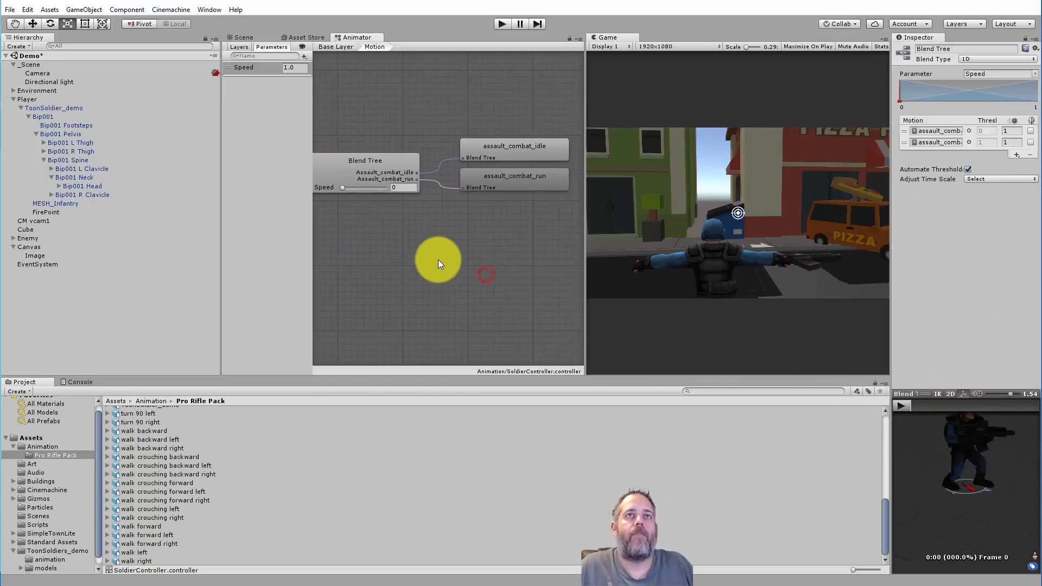
{"action": "left_click", "coordinate": [335, 47]}
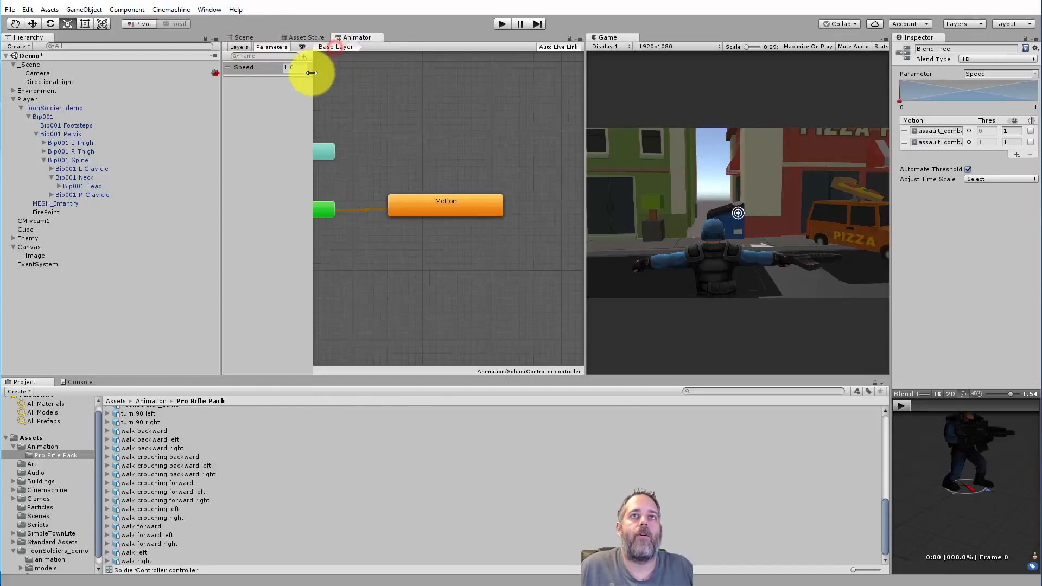
{"action": "left_click_drag", "start_coordinate": [374, 290], "coordinate": [422, 274], "text": "alt"}
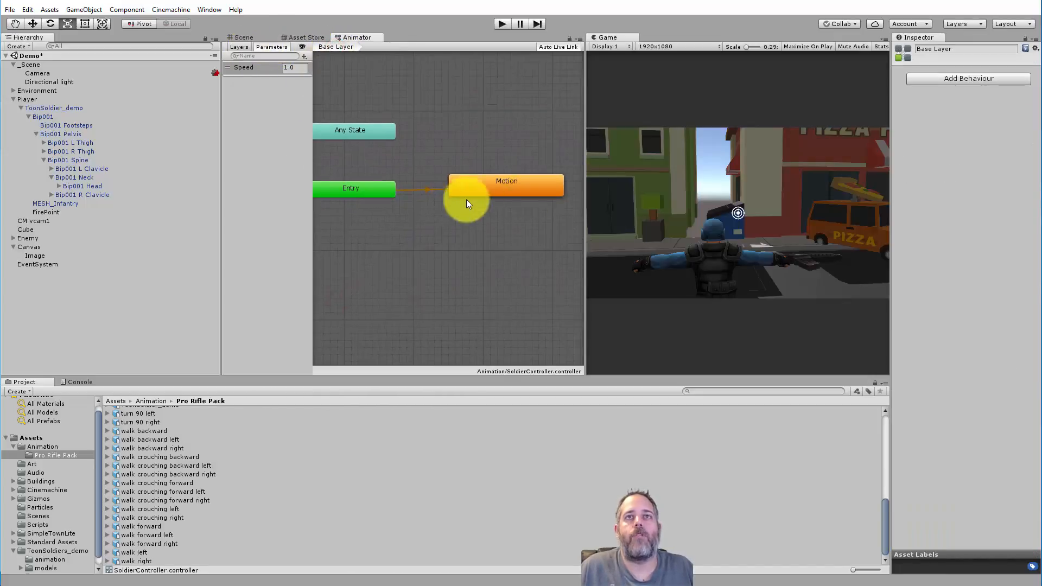
{"action": "double_click", "coordinate": [509, 189]}
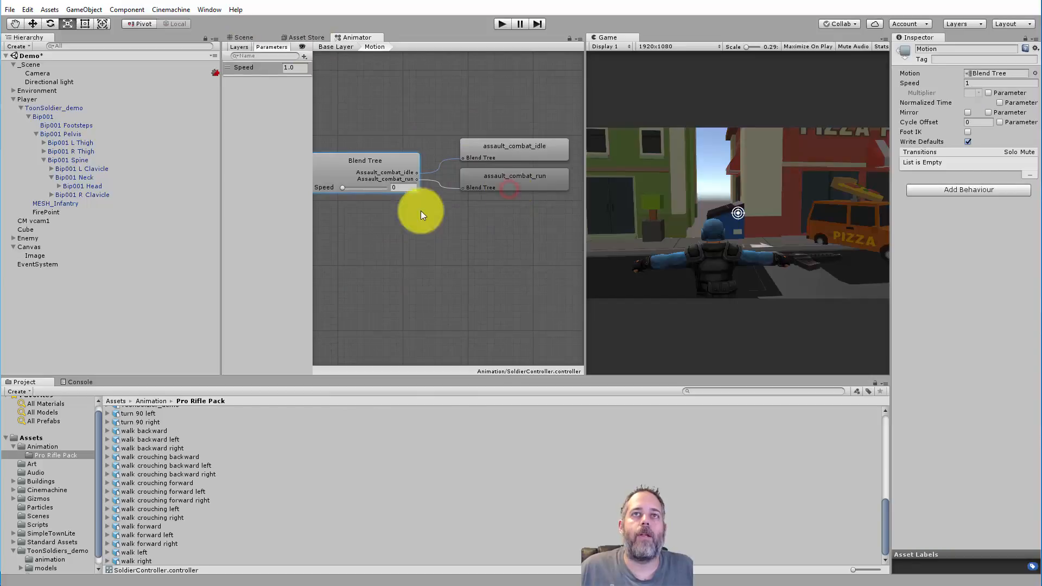
{"action": "left_click", "coordinate": [351, 158]}
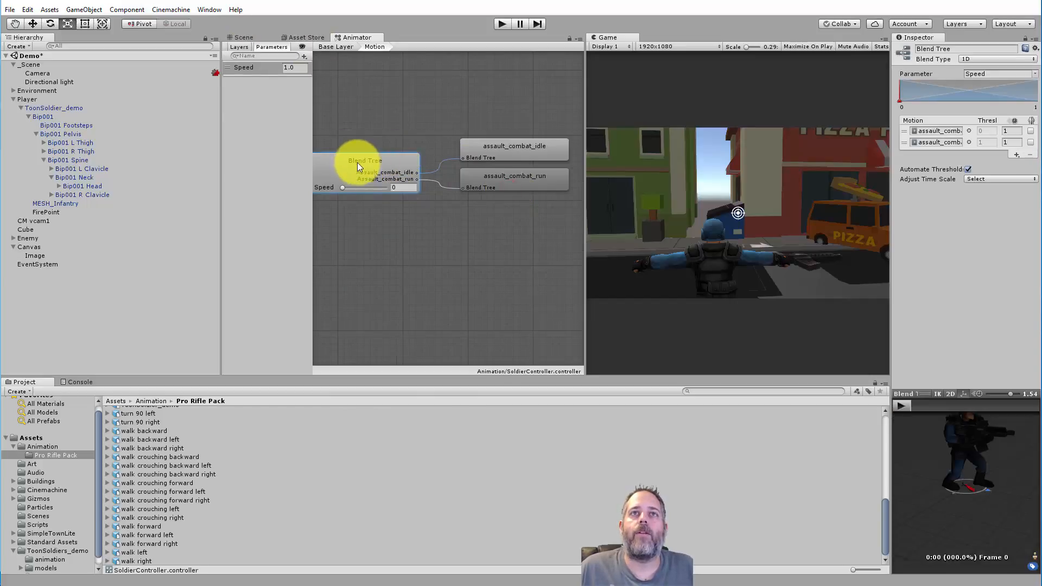
Step: Add a third motion to the blend tree and assign it the mixamo.com clip from walk backward
{"action": "left_click", "coordinate": [1026, 165]}
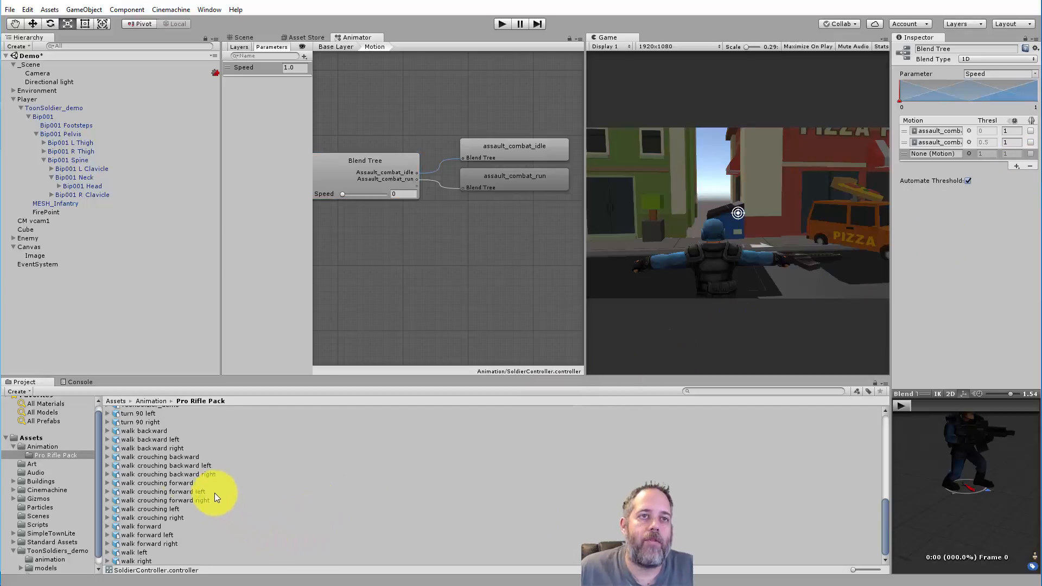
{"action": "left_click", "coordinate": [109, 432]}
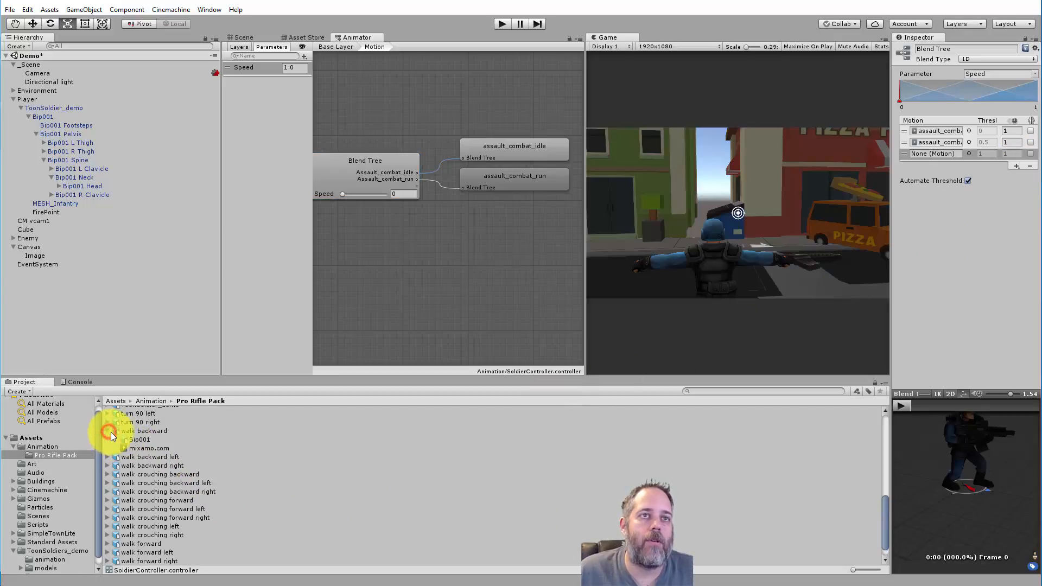
{"action": "left_click_drag", "start_coordinate": [138, 449], "coordinate": [948, 154]}
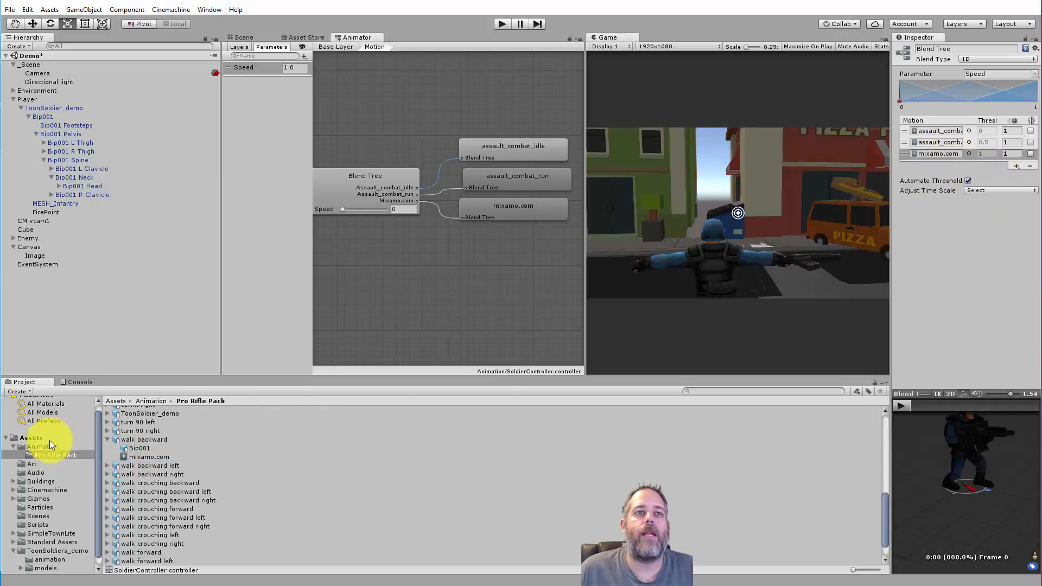
Step: Rename the clip of the walk backward model to Walk Backward and apply the import settings
{"action": "left_click", "coordinate": [126, 440]}
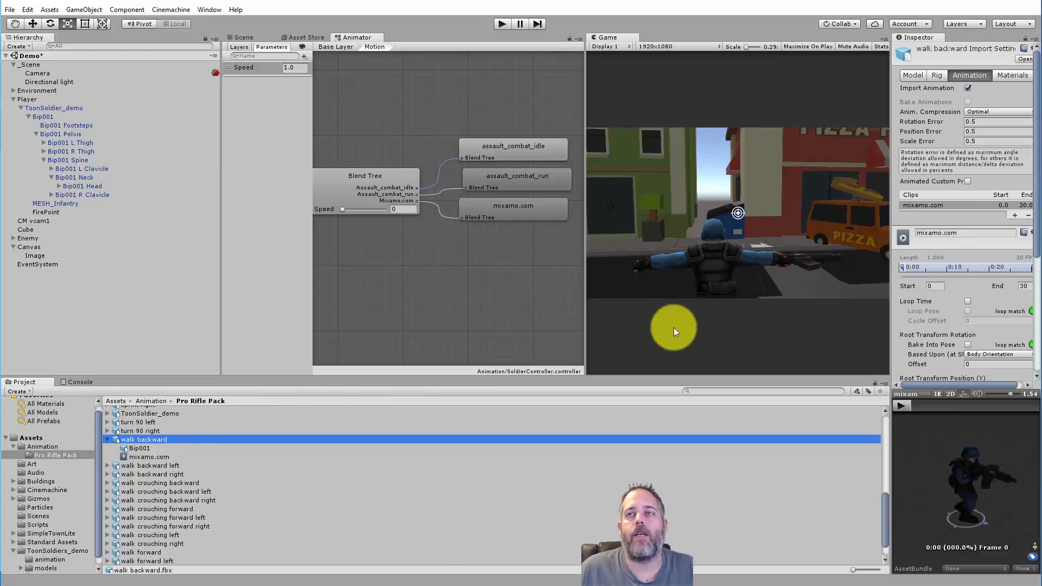
{"action": "left_click", "coordinate": [967, 237]}
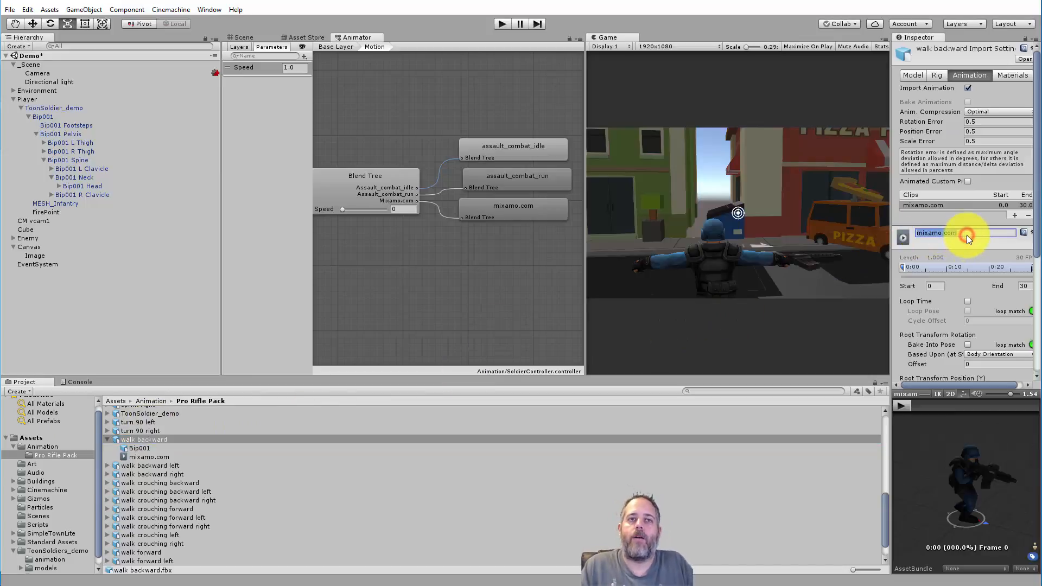
{"action": "type", "text": "Walk Backwar"}
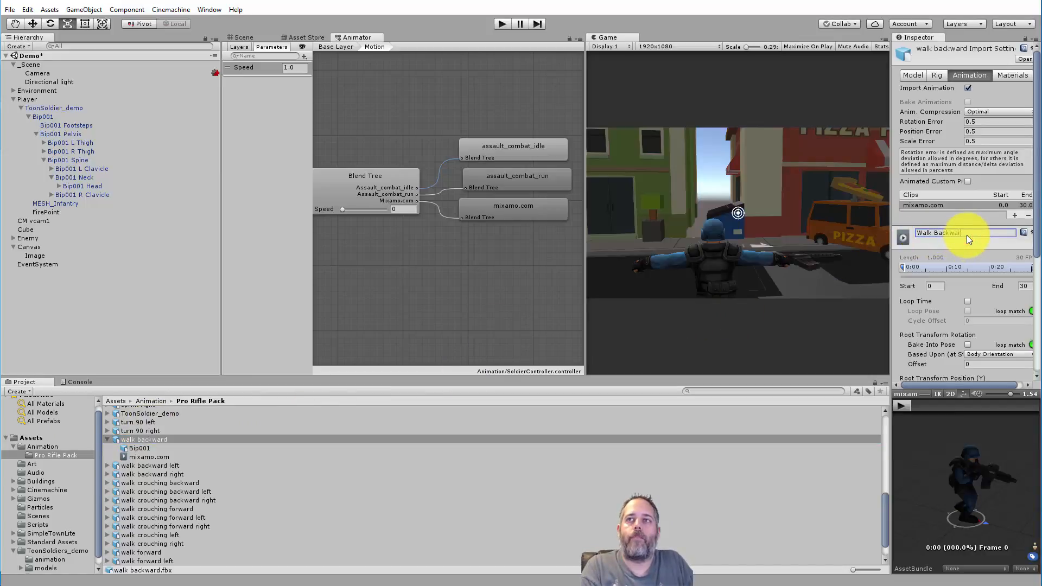
{"action": "type", "text": "d"}
{"action": "key", "text": "Return"}
{"action": "scroll", "coordinate": [988, 304], "scroll_direction": "down", "scroll_amount": 5}
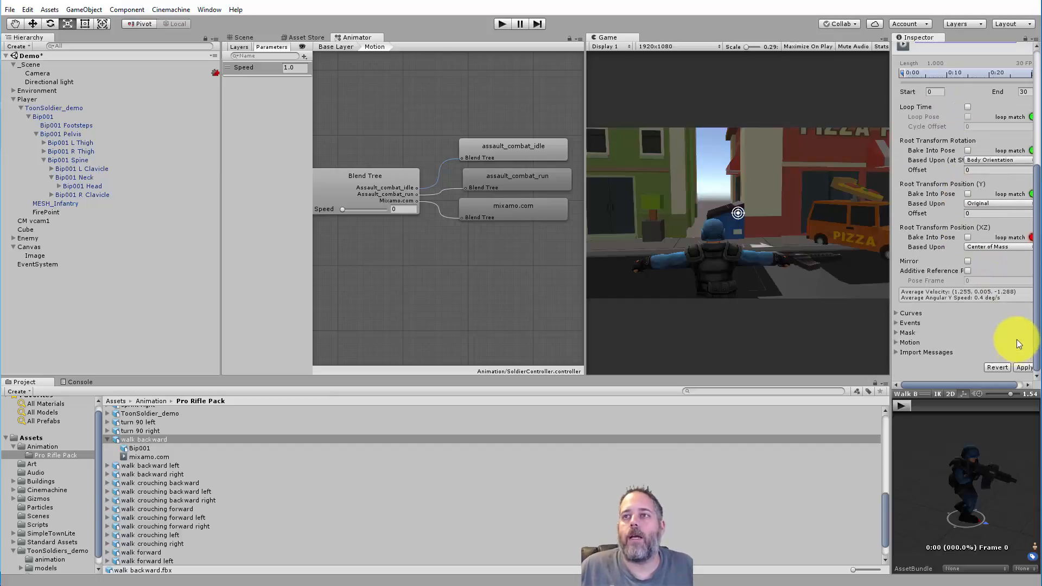
{"action": "left_click", "coordinate": [1026, 368]}
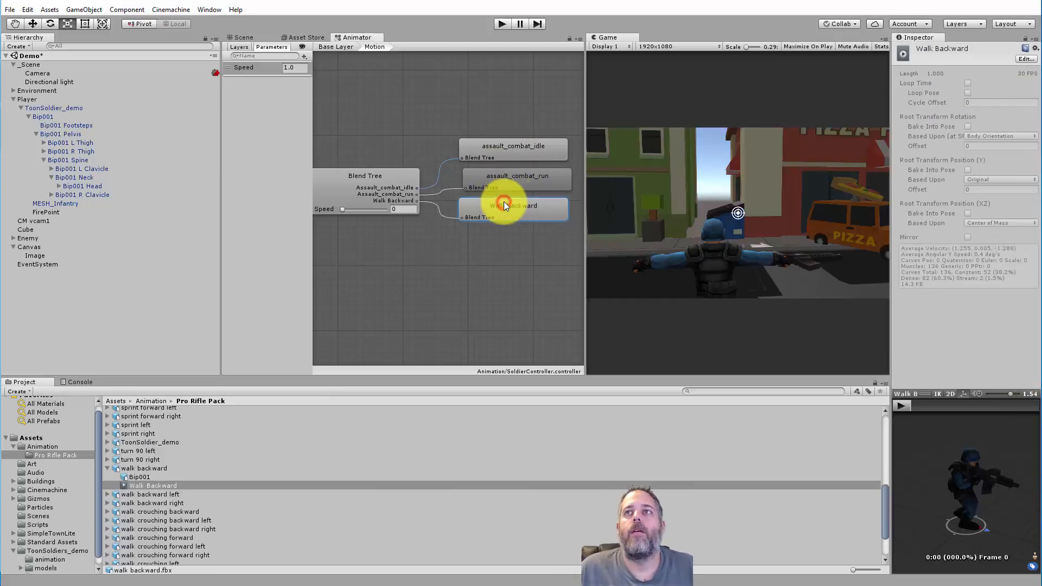
Step: Move Walk Backward to the first place in the blend tree's motion list
{"action": "left_click", "coordinate": [375, 173]}
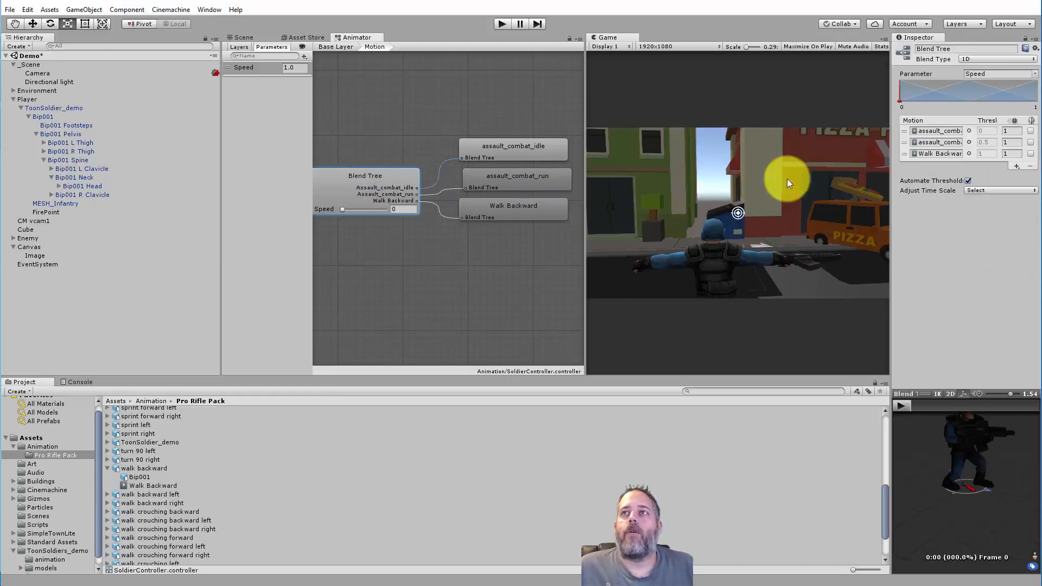
{"action": "left_click", "coordinate": [986, 154]}
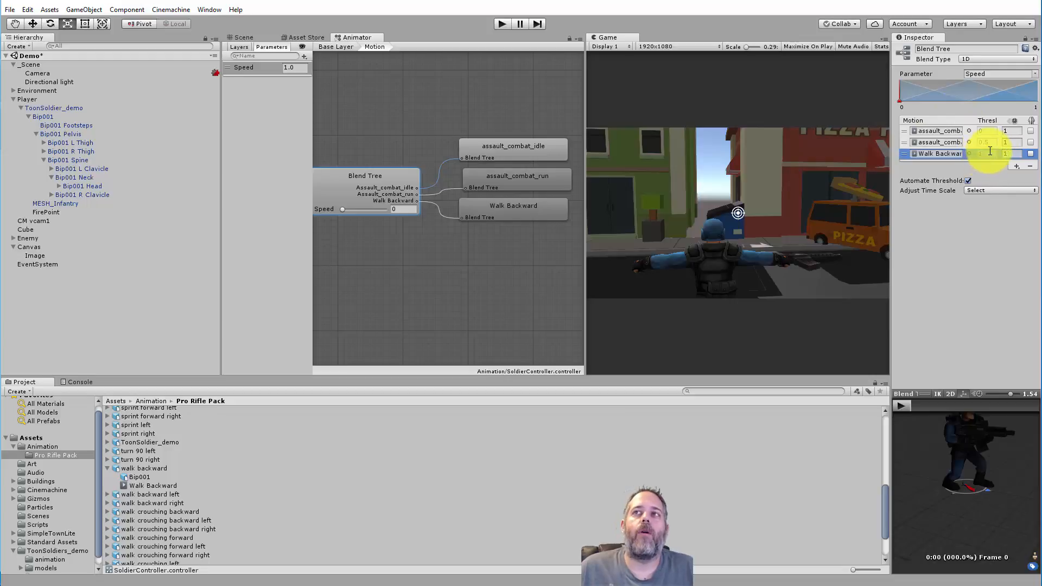
{"action": "left_click_drag", "start_coordinate": [904, 151], "coordinate": [908, 124]}
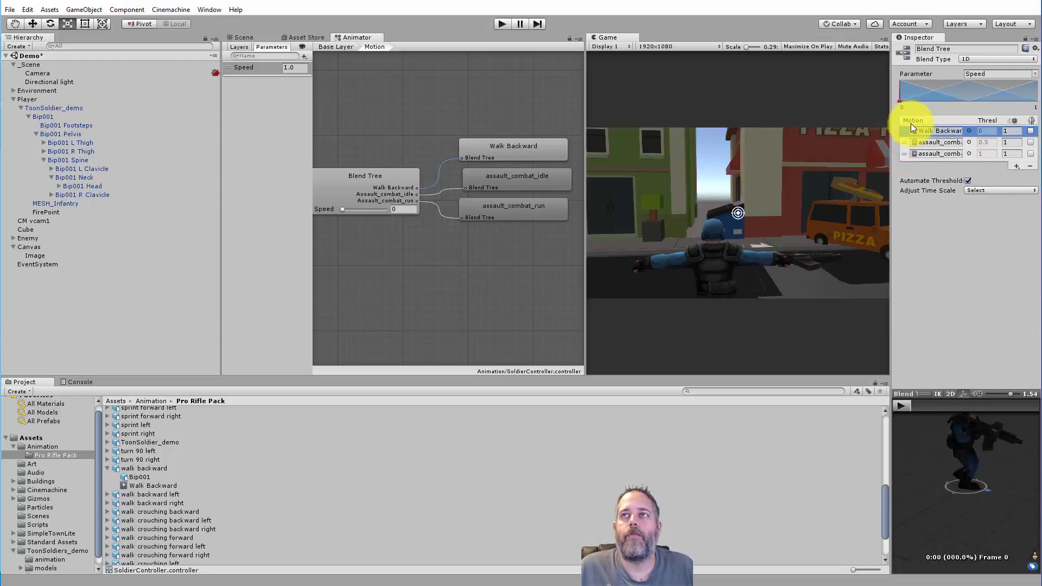
Step: Disable Automate Thresholds and set the thresholds to -1 for Walk Backward and 0 for assault_combat_idle
{"action": "left_click", "coordinate": [950, 142]}
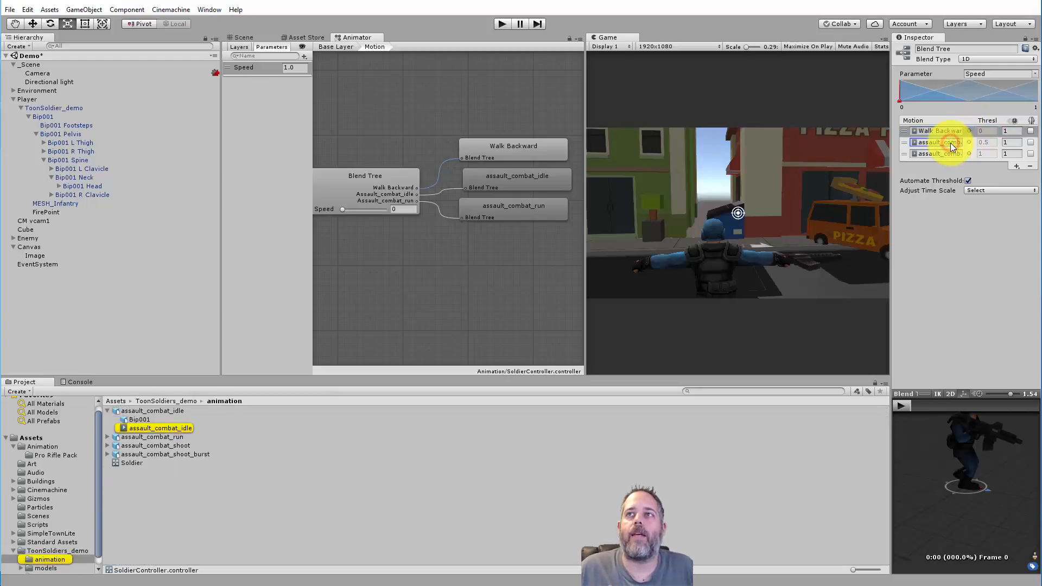
{"action": "left_click", "coordinate": [942, 156]}
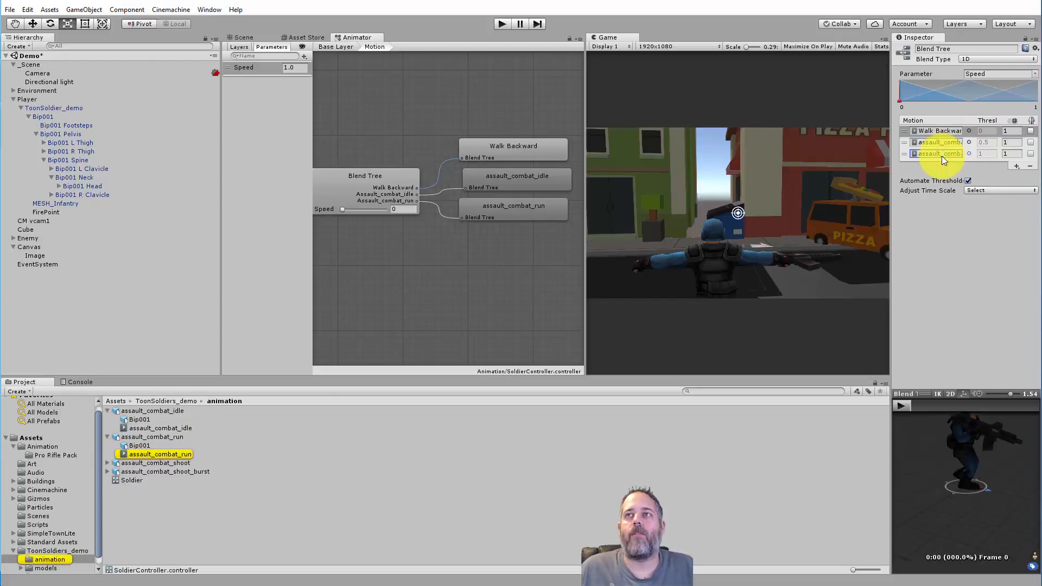
{"action": "left_click", "coordinate": [968, 181]}
{"action": "left_click", "coordinate": [986, 130]}
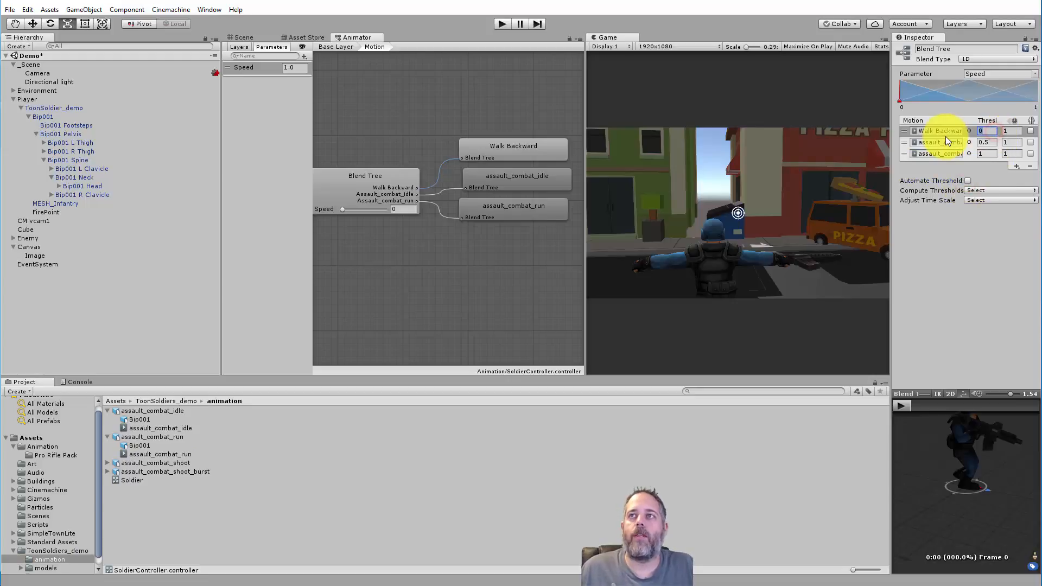
{"action": "type", "text": "-1"}
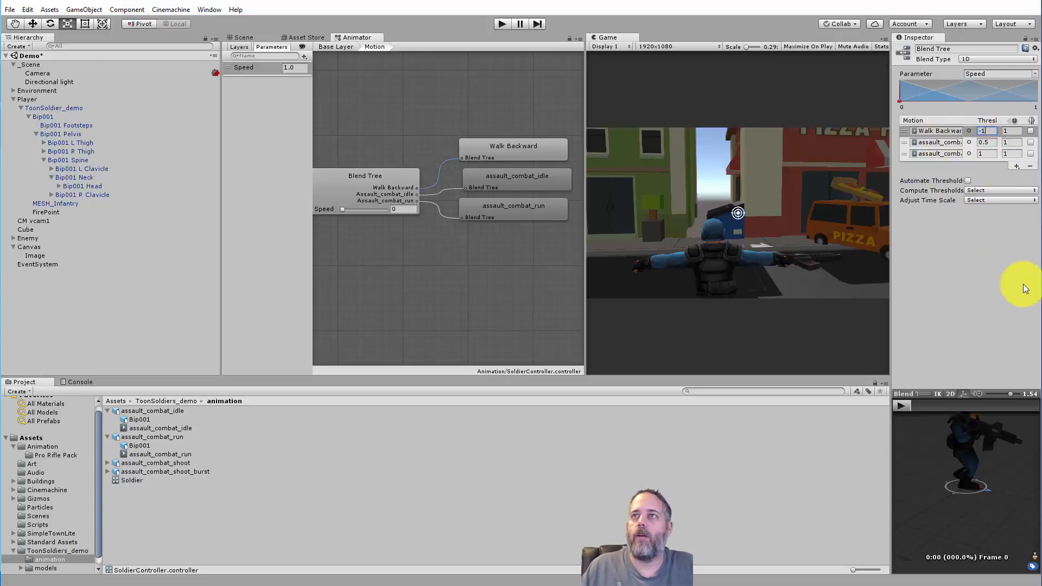
{"action": "left_click", "coordinate": [989, 142]}
{"action": "type", "text": "0"}
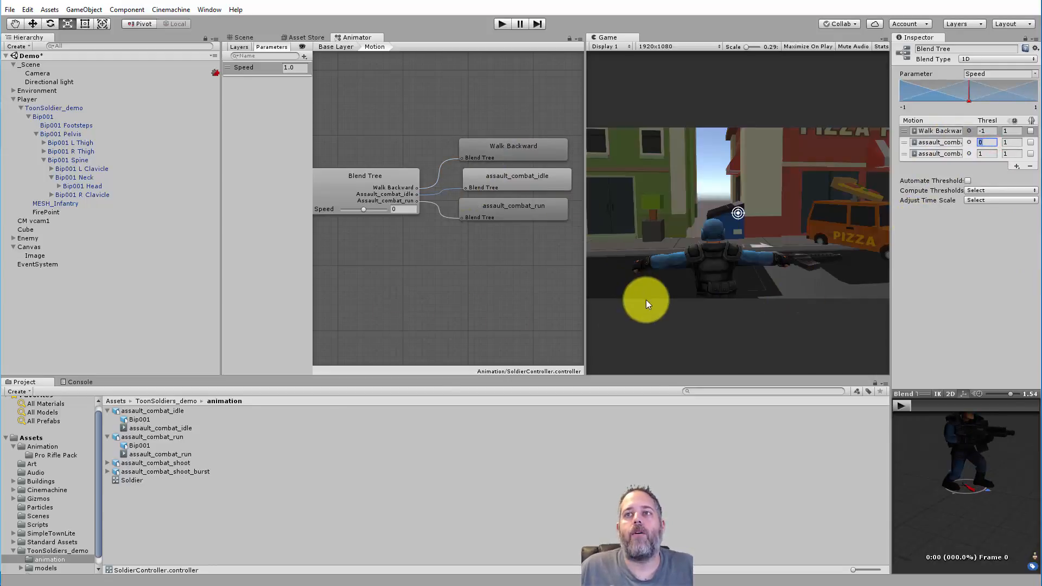
Step: Preview the blend tree in an enlarged preview while varying Speed, and reset Speed to 0
{"action": "left_click", "coordinate": [902, 406]}
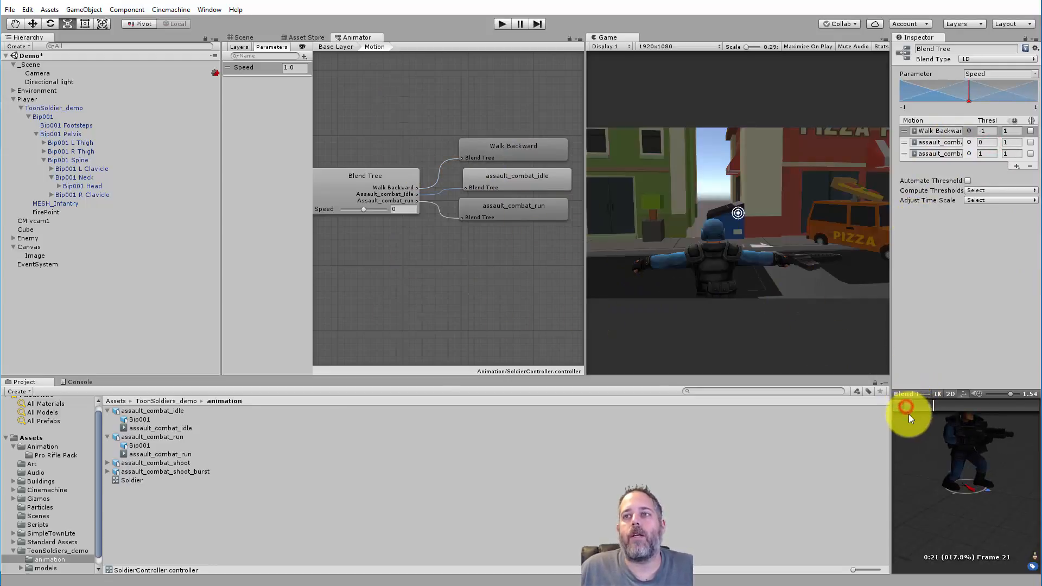
{"action": "left_click_drag", "start_coordinate": [363, 208], "coordinate": [383, 210]}
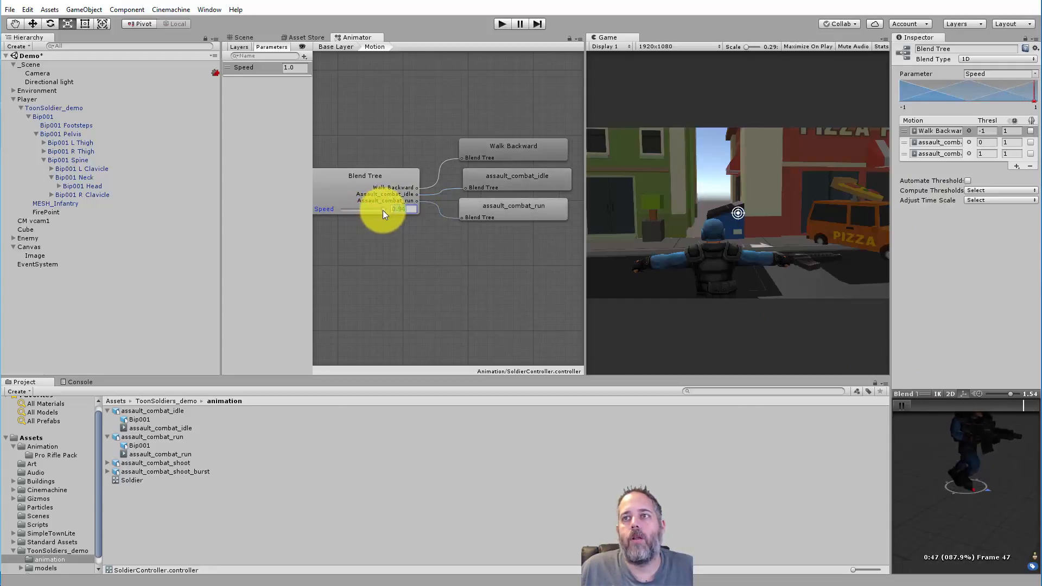
{"action": "left_click_drag", "start_coordinate": [919, 391], "coordinate": [896, 336]}
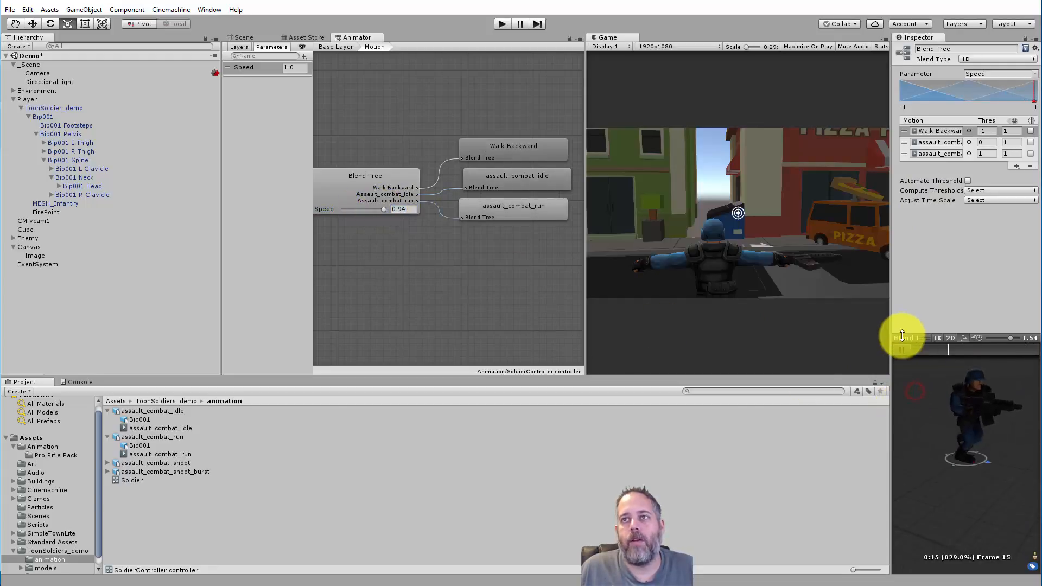
{"action": "mouse_move", "coordinate": [383, 210]}
{"action": "left_mouse_down"}
{"action": "mouse_move", "coordinate": [331, 211]}
{"action": "mouse_move", "coordinate": [369, 209]}
{"action": "left_mouse_up"}
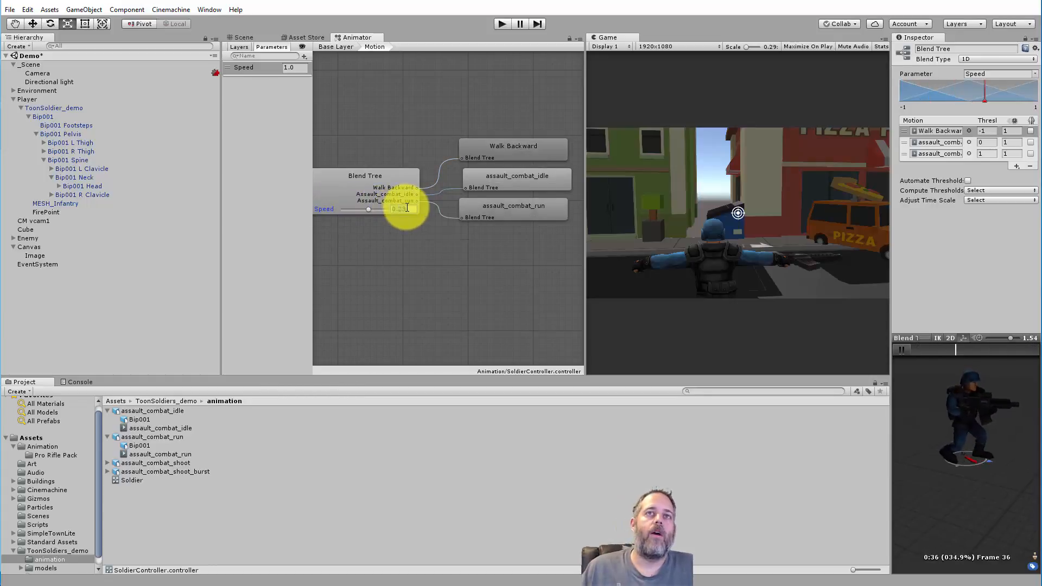
{"action": "type", "text": "0"}
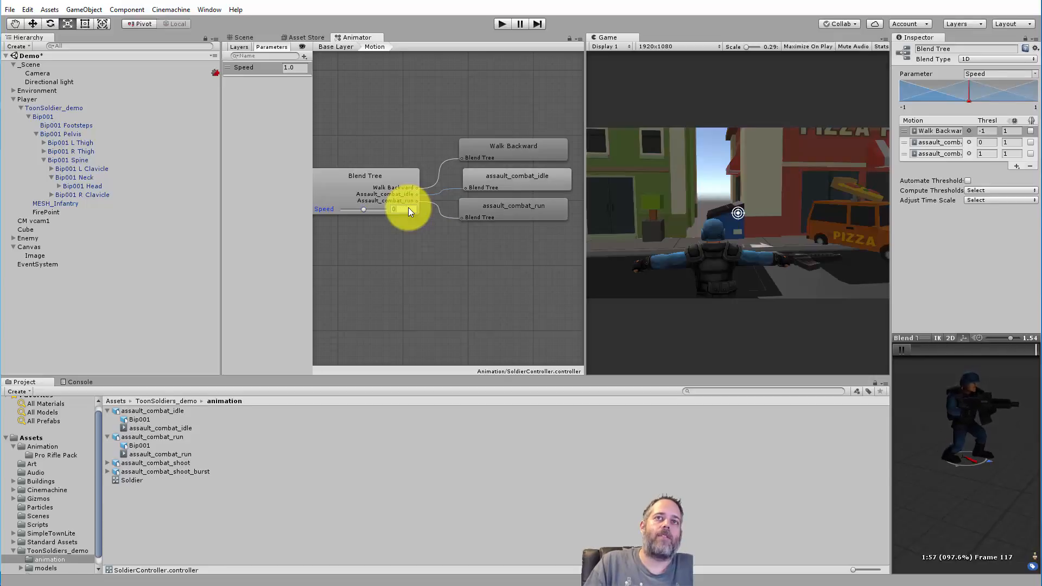
Step: Play the scene and test moving the soldier forward and backward while watching it from the side in the Scene view
{"action": "left_click", "coordinate": [500, 23]}
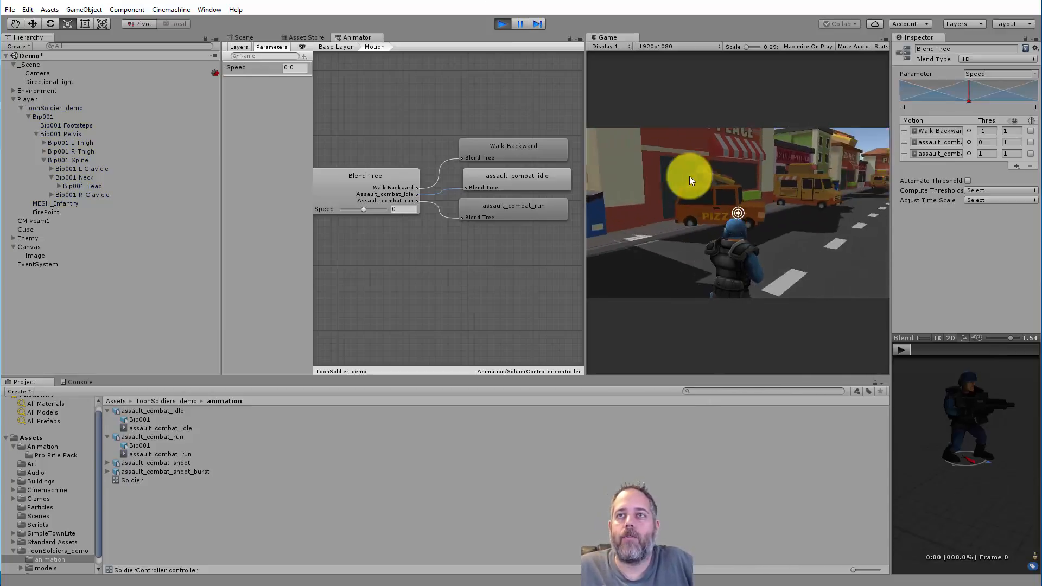
{"action": "key", "text": "w"}
{"action": "key", "text": "s"}
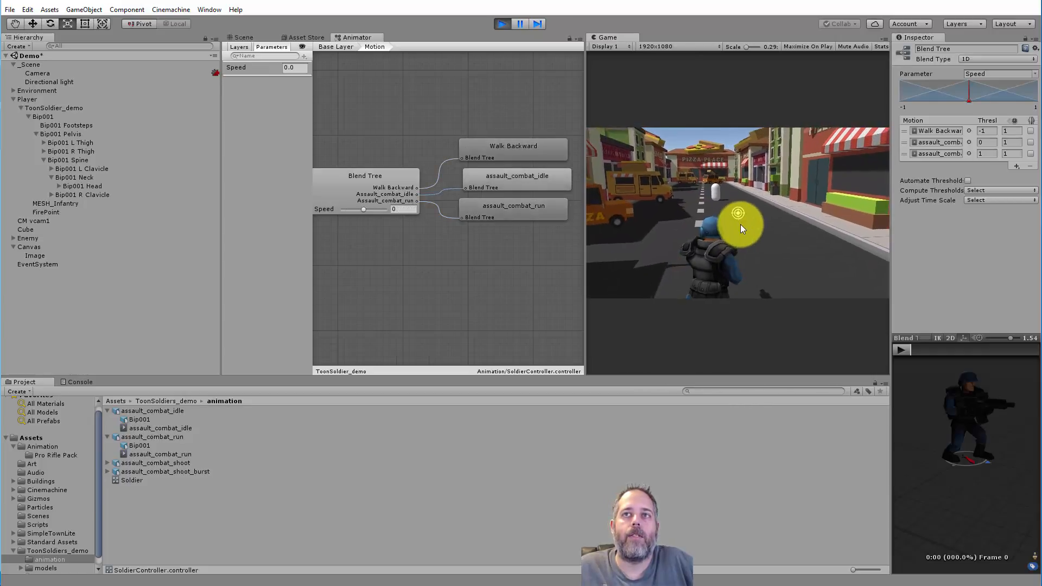
{"action": "left_click", "coordinate": [243, 37]}
{"action": "right_click_drag", "start_coordinate": [340, 175], "coordinate": [705, 177]}
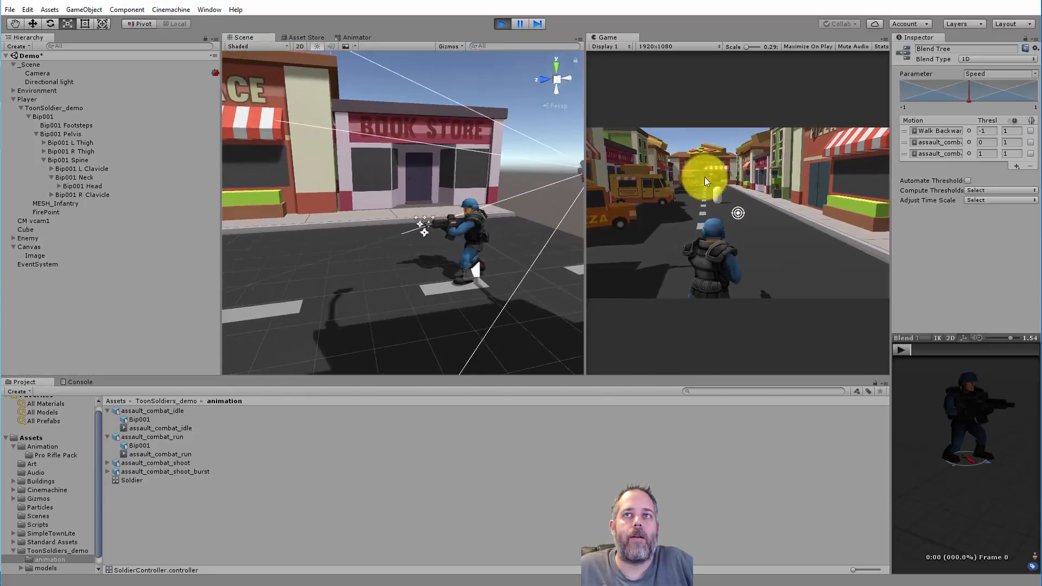
{"action": "left_click", "coordinate": [865, 208]}
{"action": "key", "text": "w"}
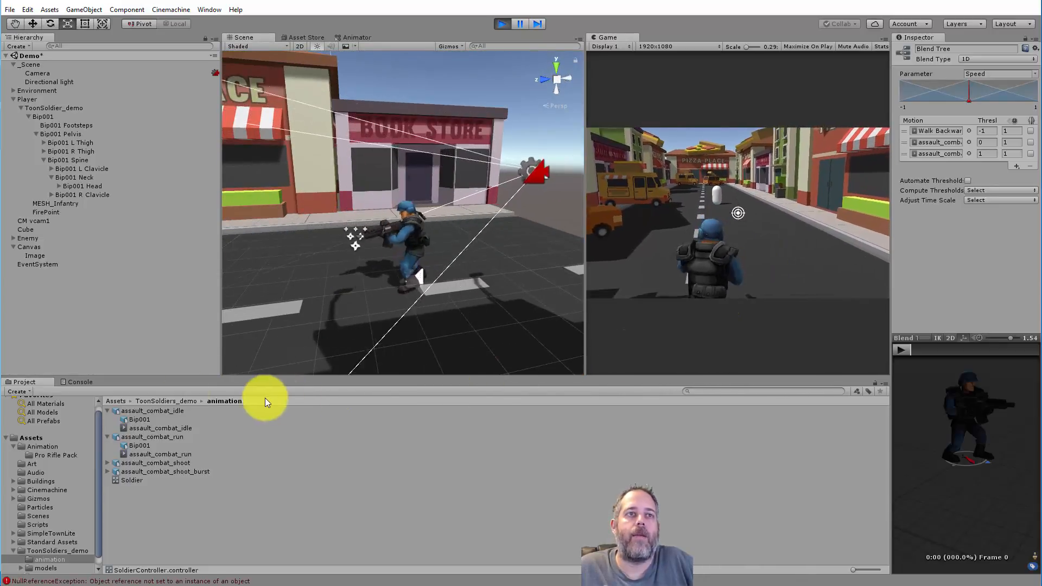
Step: Open the NullReferenceException from the console and examine the referenced line 41 of FireGun in Gun.cs
{"action": "left_click", "coordinate": [81, 383]}
{"action": "left_click", "coordinate": [74, 409]}
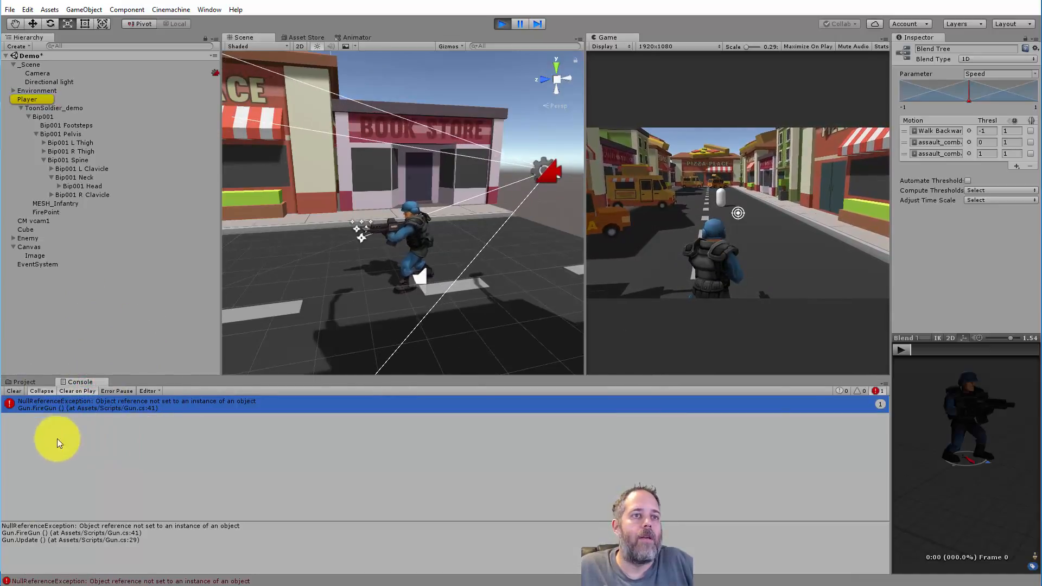
{"action": "left_click", "coordinate": [190, 406]}
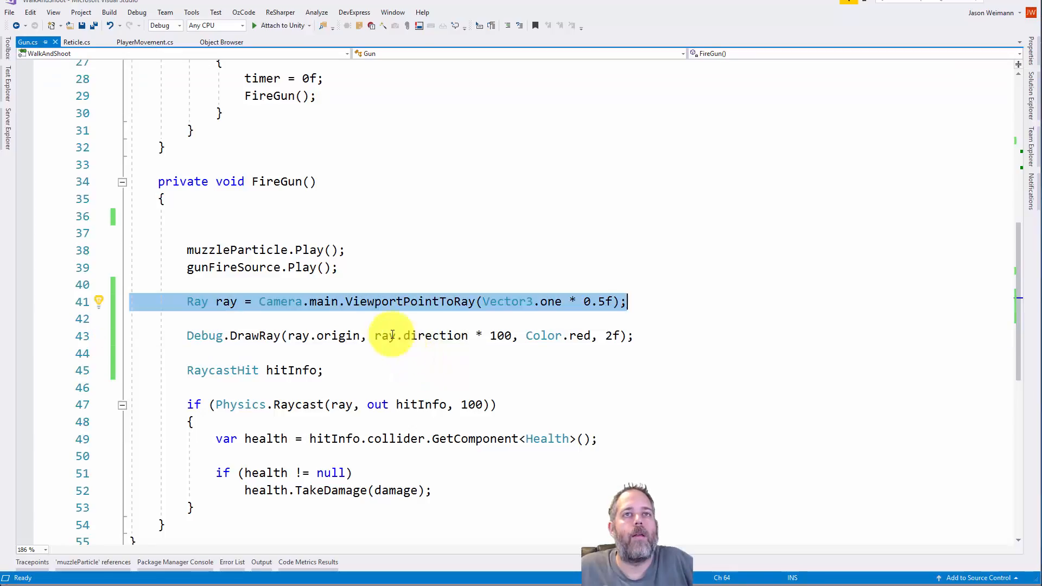
{"action": "left_click", "coordinate": [376, 303]}
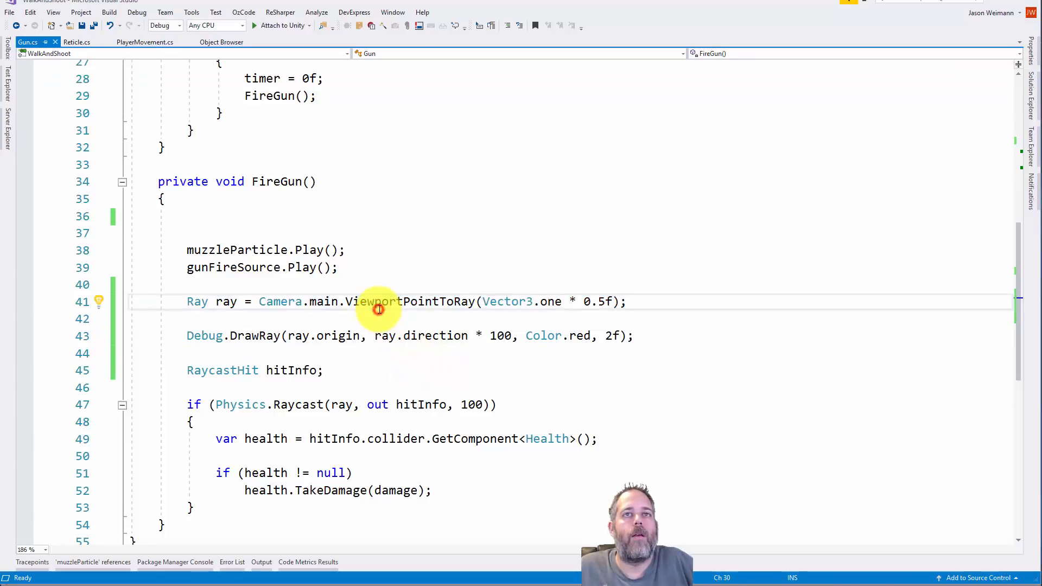
{"action": "left_click", "coordinate": [994, 5]}
Step: Stop play mode, assign the MainCamera tag to the Camera object and clear the console
{"action": "left_click", "coordinate": [502, 23]}
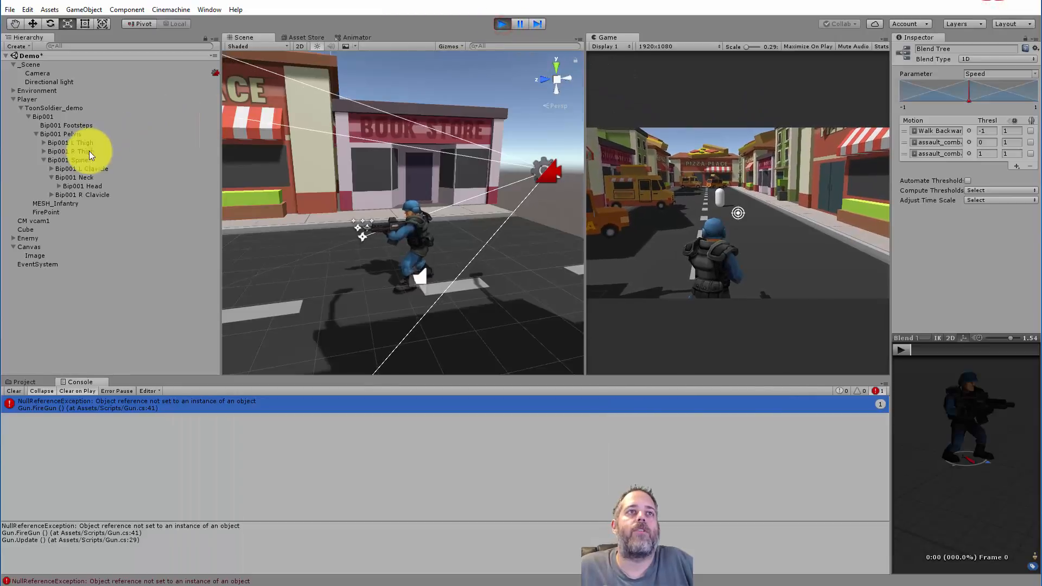
{"action": "left_click", "coordinate": [502, 23]}
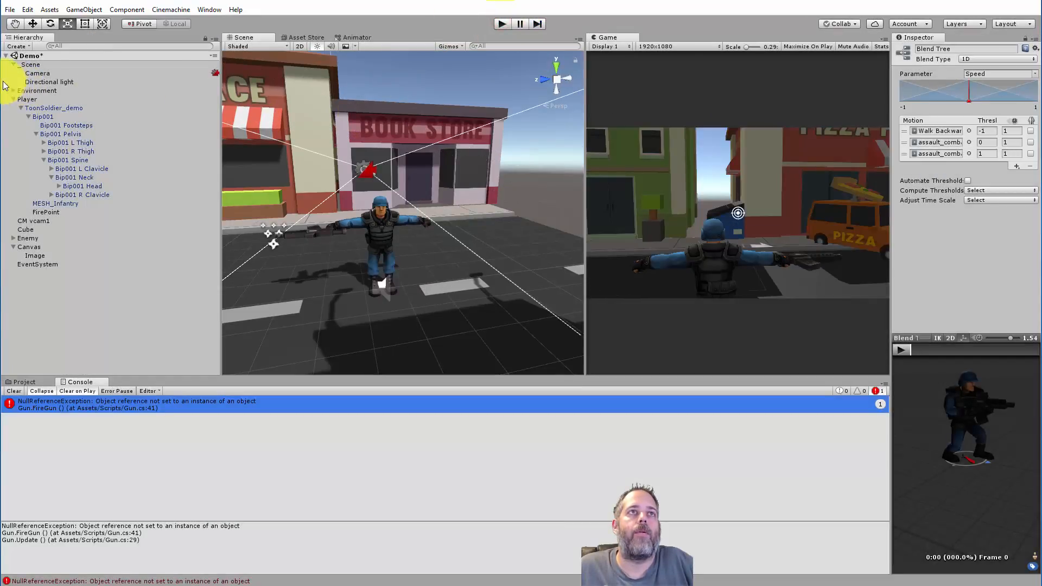
{"action": "left_click", "coordinate": [36, 73]}
{"action": "left_click", "coordinate": [939, 60]}
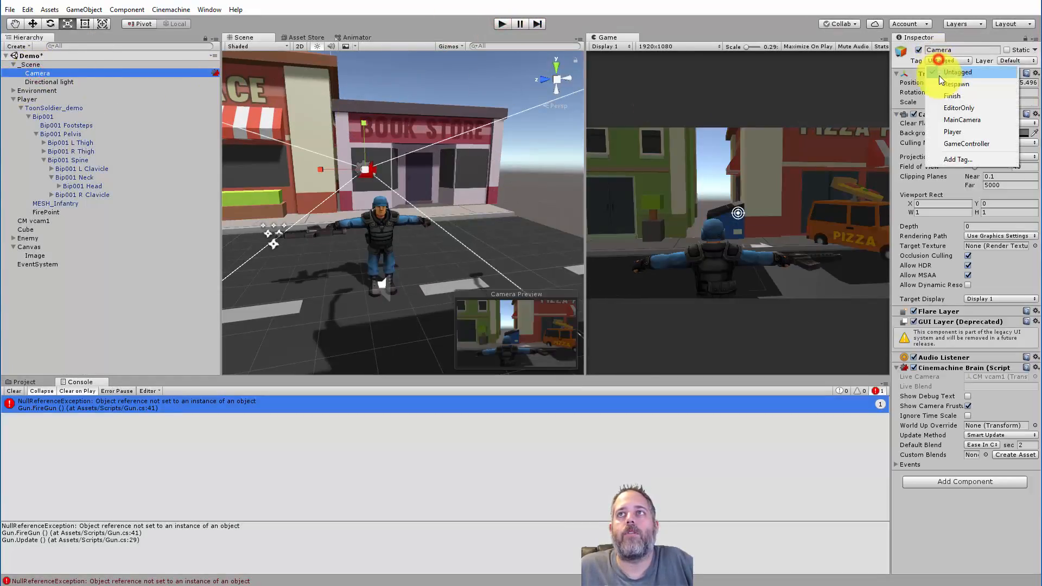
{"action": "left_click", "coordinate": [953, 121]}
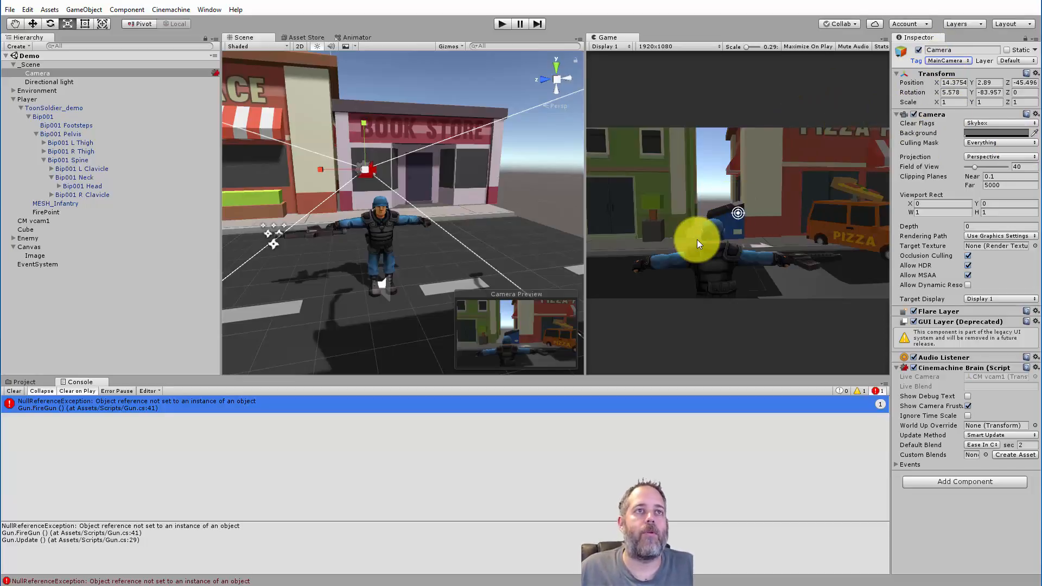
{"action": "left_click", "coordinate": [15, 391]}
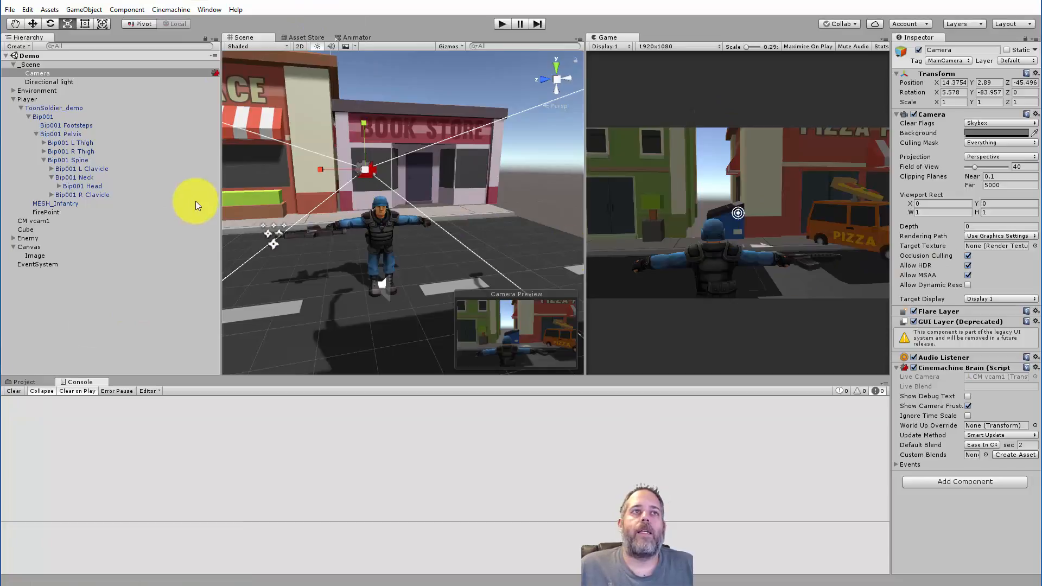
Step: Play the scene with ToonSoldier_demo selected and move forward and backward while watching Speed drive the blend tree in the Animator
{"action": "left_click", "coordinate": [350, 38]}
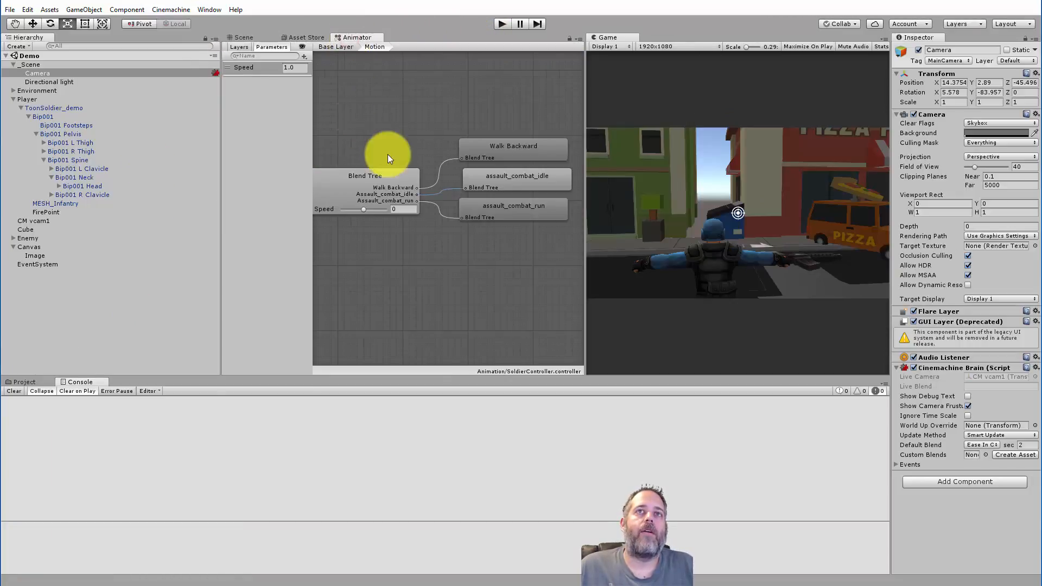
{"action": "left_click", "coordinate": [500, 26]}
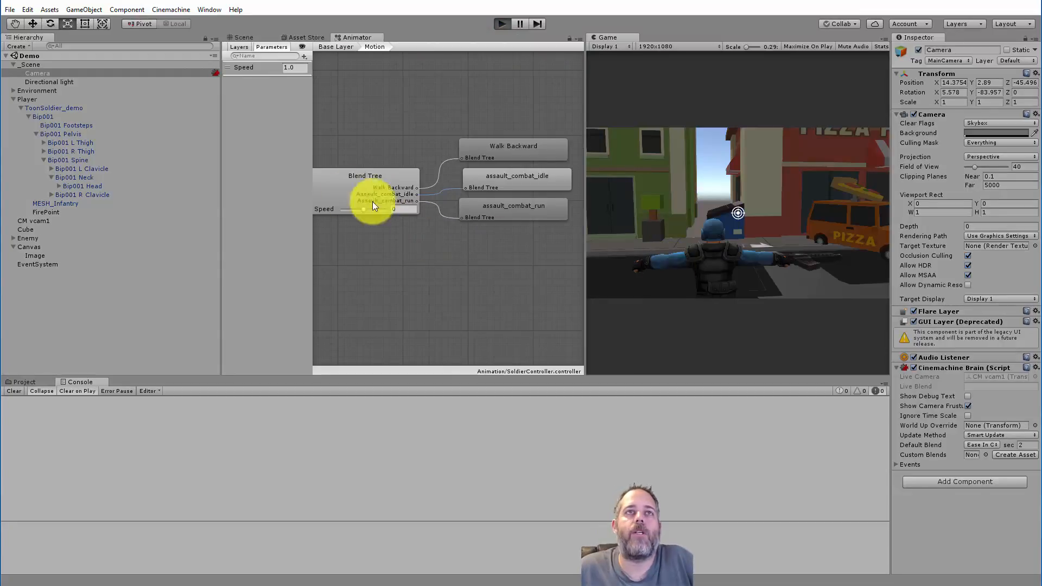
{"action": "left_click", "coordinate": [71, 109]}
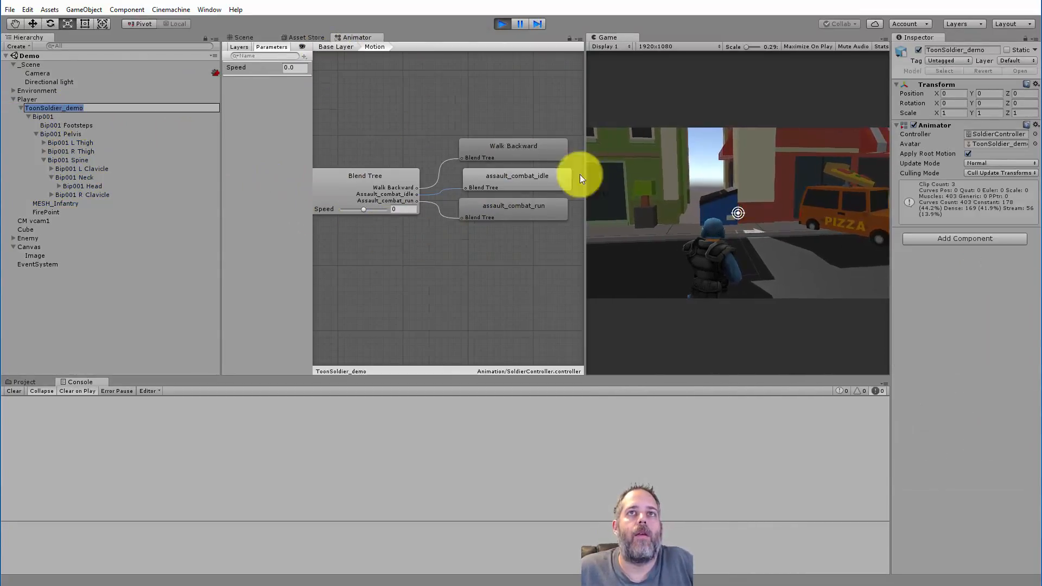
{"action": "left_click", "coordinate": [776, 253]}
{"action": "key", "text": "w"}
{"action": "key", "text": "w"}
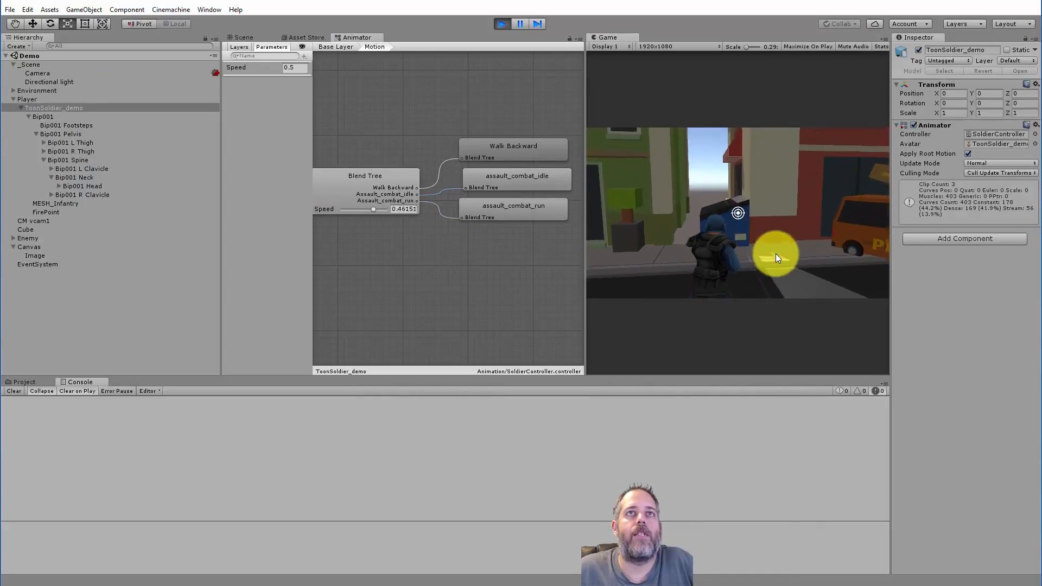
{"action": "key", "text": "s"}
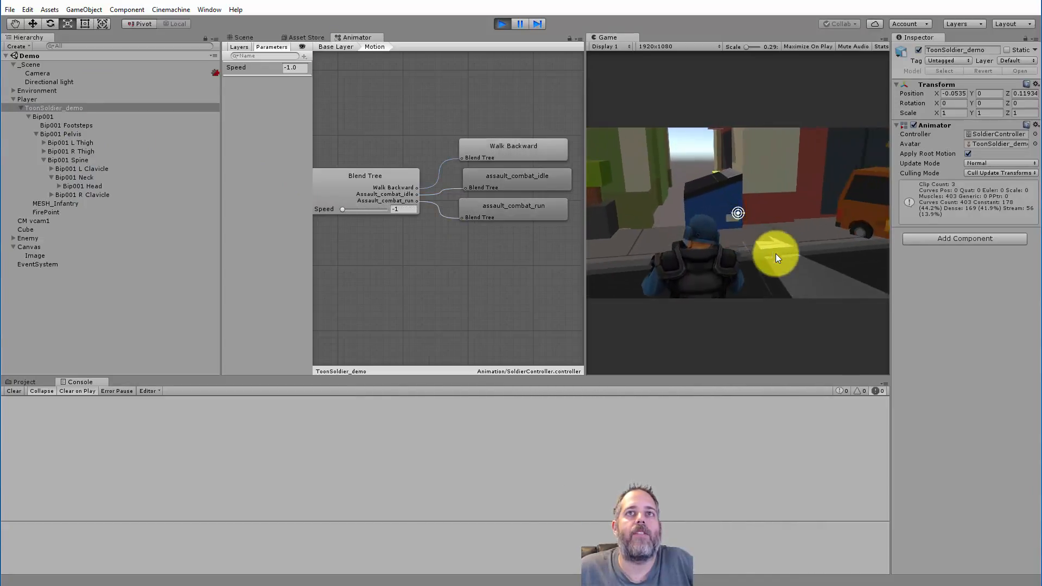
{"action": "key", "text": "s"}
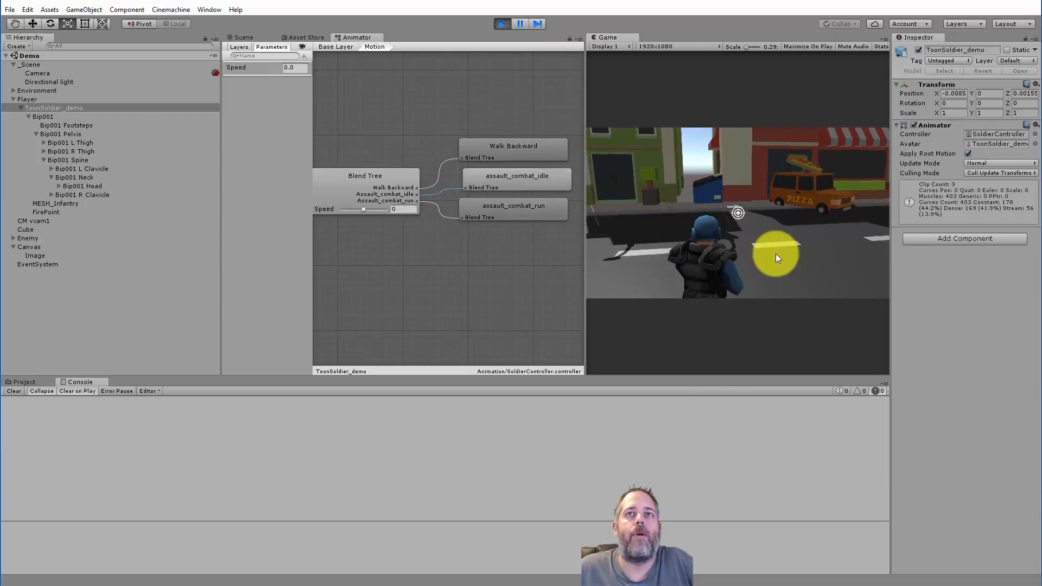
{"action": "key", "text": "w"}
{"action": "key", "text": "s"}
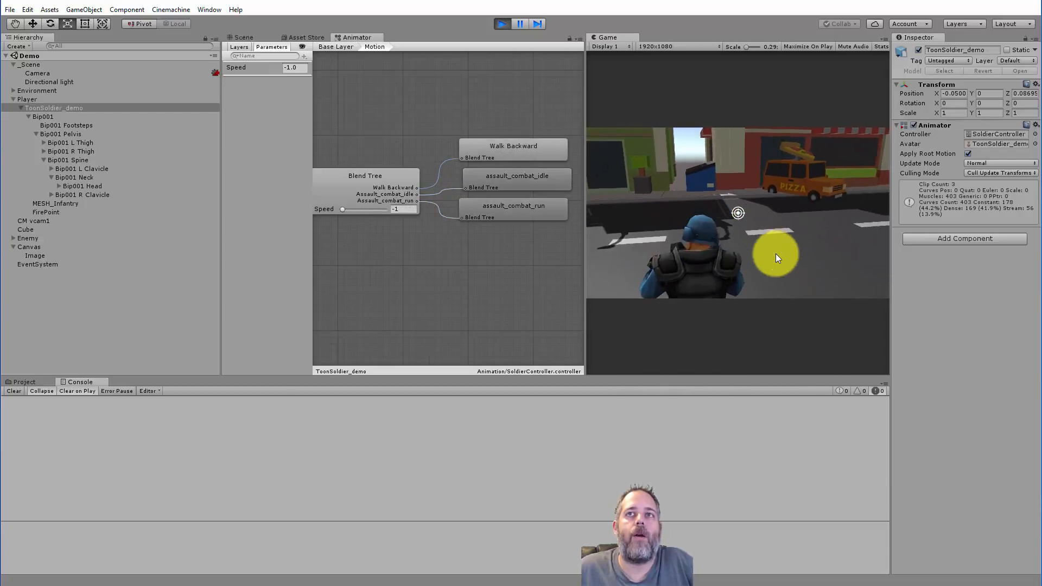
Step: Stop play mode and preview the Walk Backward clip in the walk backward model's animation import settings
{"action": "left_click", "coordinate": [535, 148]}
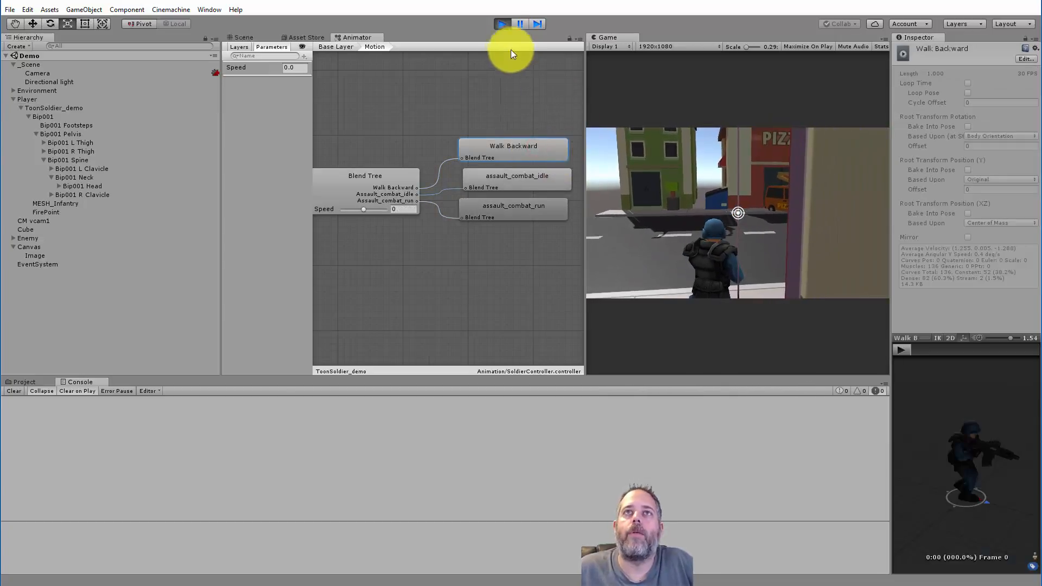
{"action": "left_click", "coordinate": [502, 24]}
{"action": "left_click", "coordinate": [366, 176]}
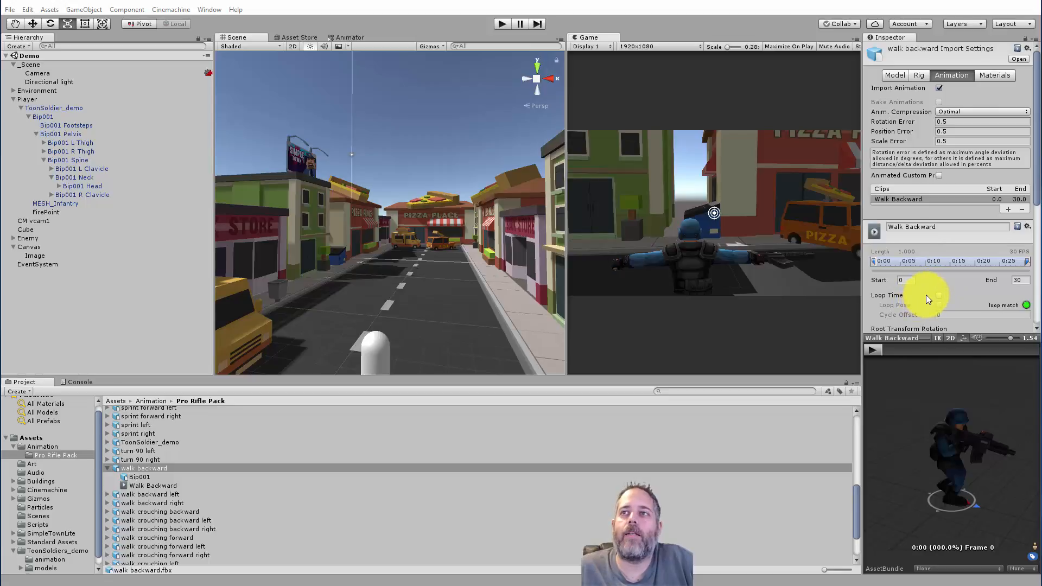
{"action": "left_click", "coordinate": [882, 353]}
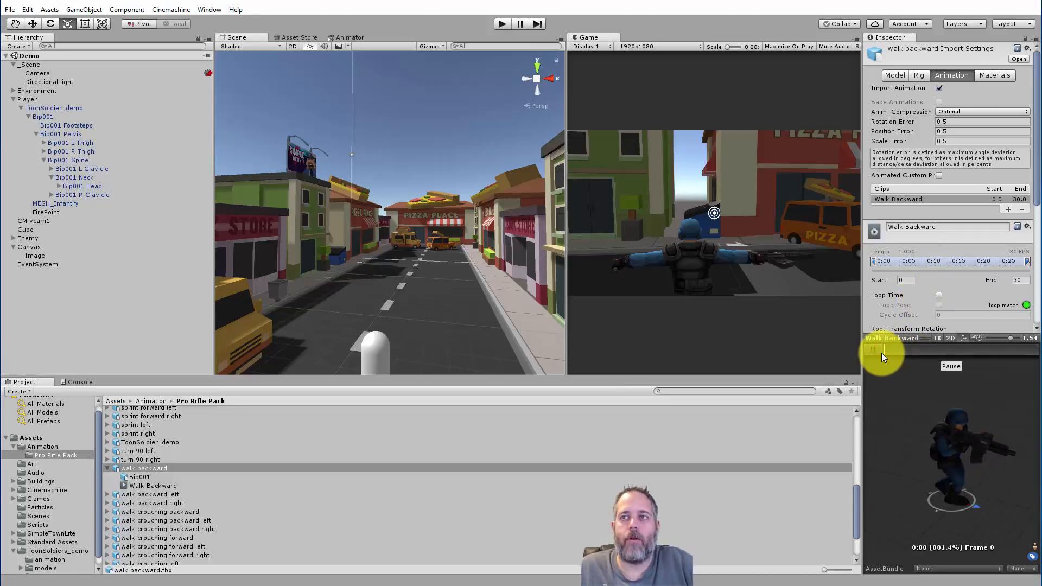
{"action": "left_click", "coordinate": [876, 352]}
{"action": "mouse_move", "coordinate": [909, 351]}
{"action": "left_mouse_down"}
{"action": "mouse_move", "coordinate": [884, 353]}
{"action": "mouse_move", "coordinate": [999, 355]}
{"action": "mouse_move", "coordinate": [886, 354]}
{"action": "mouse_move", "coordinate": [979, 357]}
{"action": "mouse_move", "coordinate": [907, 353]}
{"action": "left_mouse_up"}
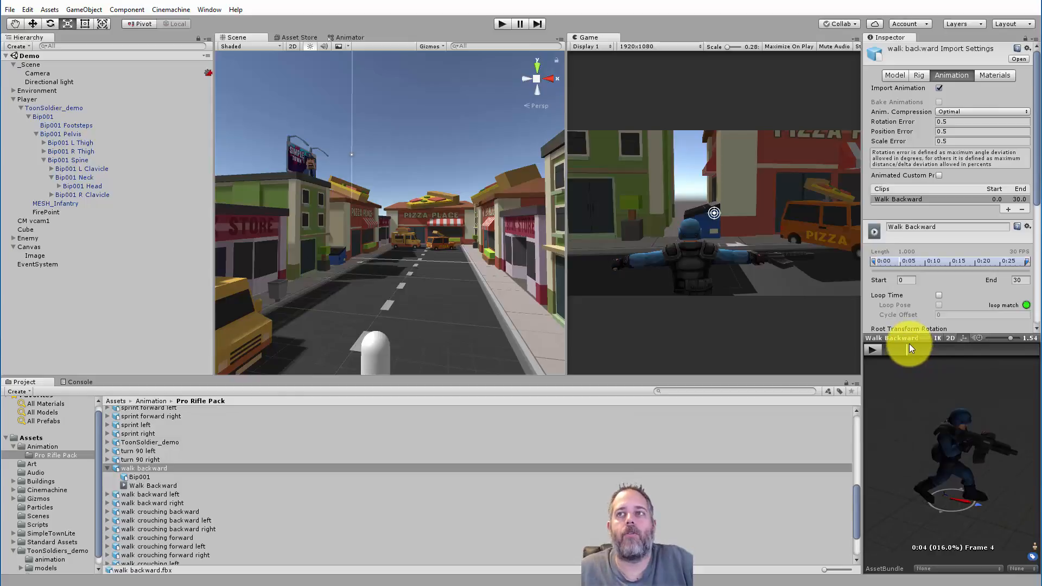
Step: Enable Loop Time for the Walk Backward clip and apply the import settings
{"action": "left_click", "coordinate": [938, 295]}
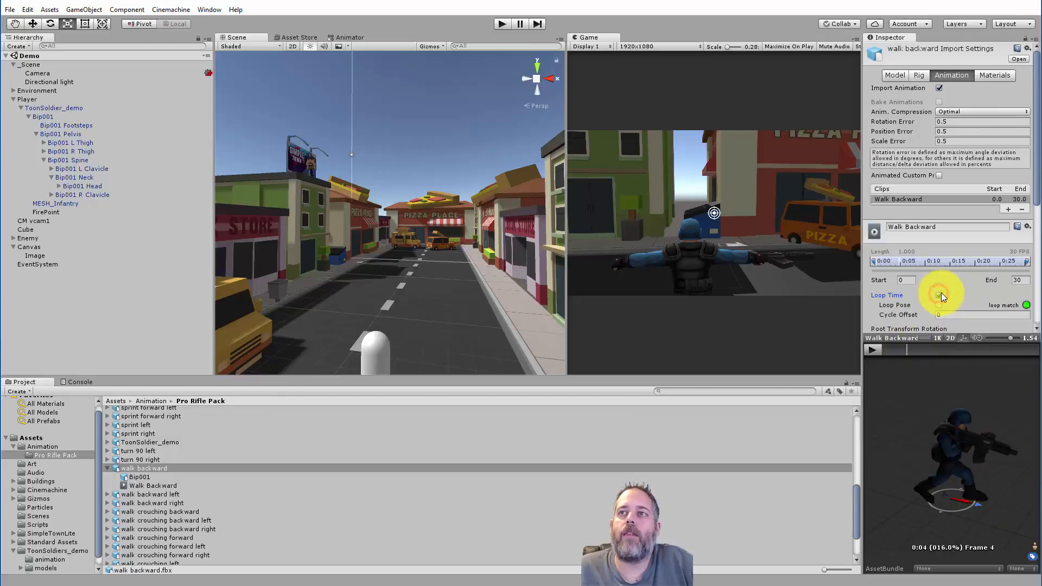
{"action": "scroll", "coordinate": [942, 295], "scroll_direction": "down", "scroll_amount": 5}
{"action": "left_click", "coordinate": [1023, 319]}
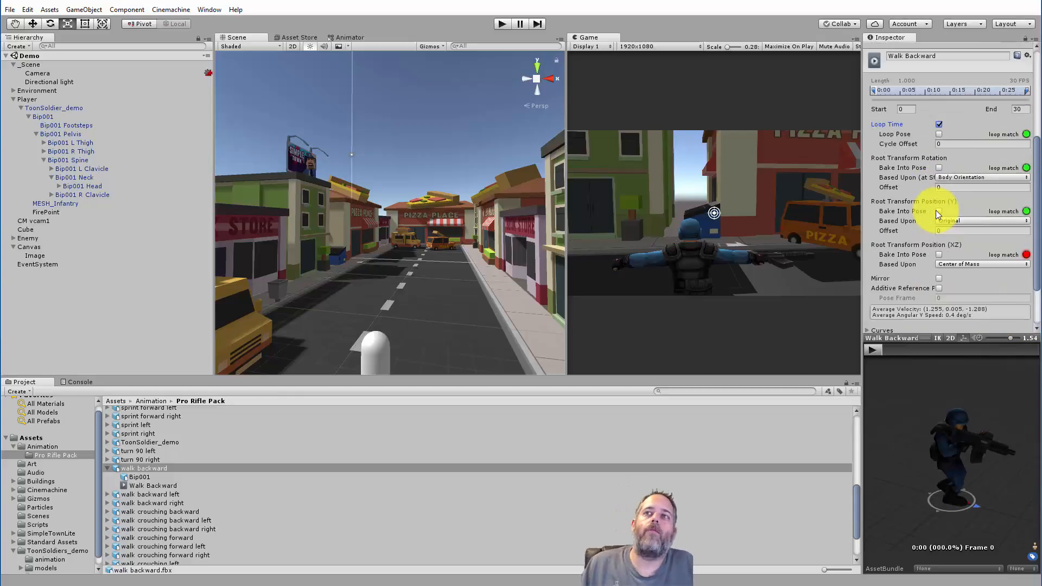
{"action": "scroll", "coordinate": [936, 210], "scroll_direction": "up", "scroll_amount": 3}
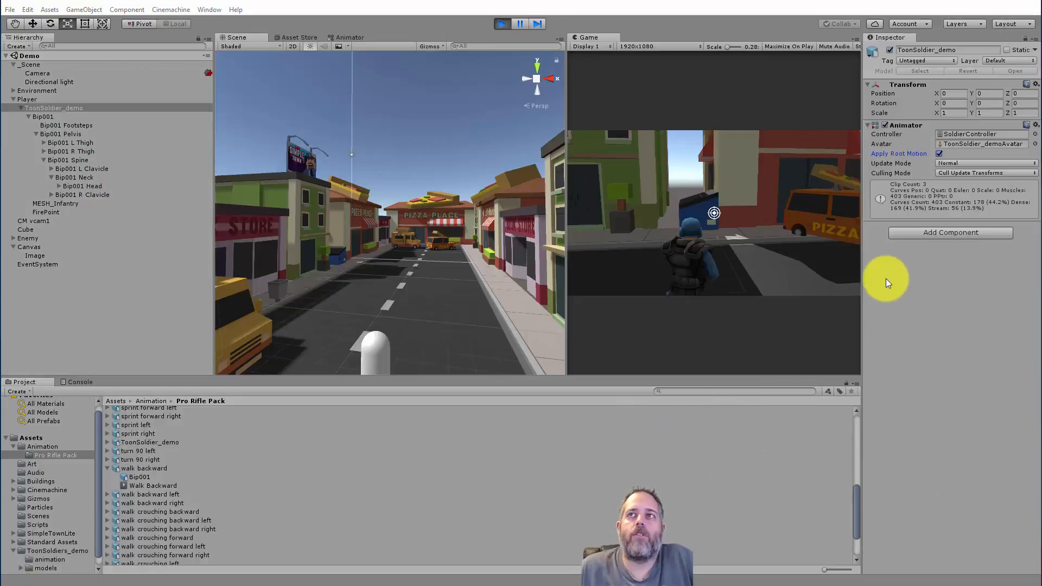
Step: Stop play mode, disable Apply Root Motion on ToonSoldier_demo's Animator and save the scene
{"action": "left_click", "coordinate": [46, 108]}
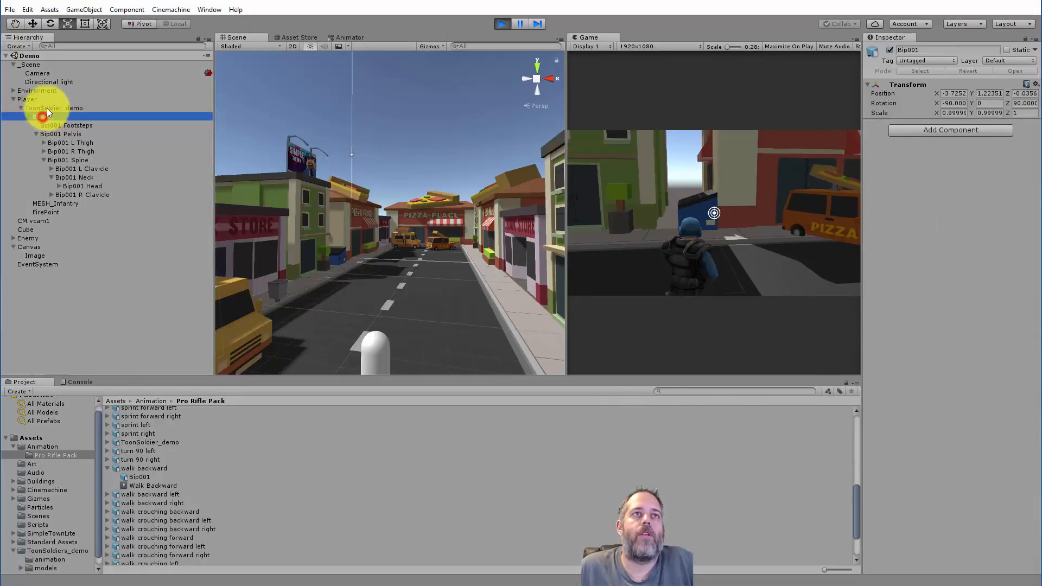
{"action": "left_click", "coordinate": [499, 25]}
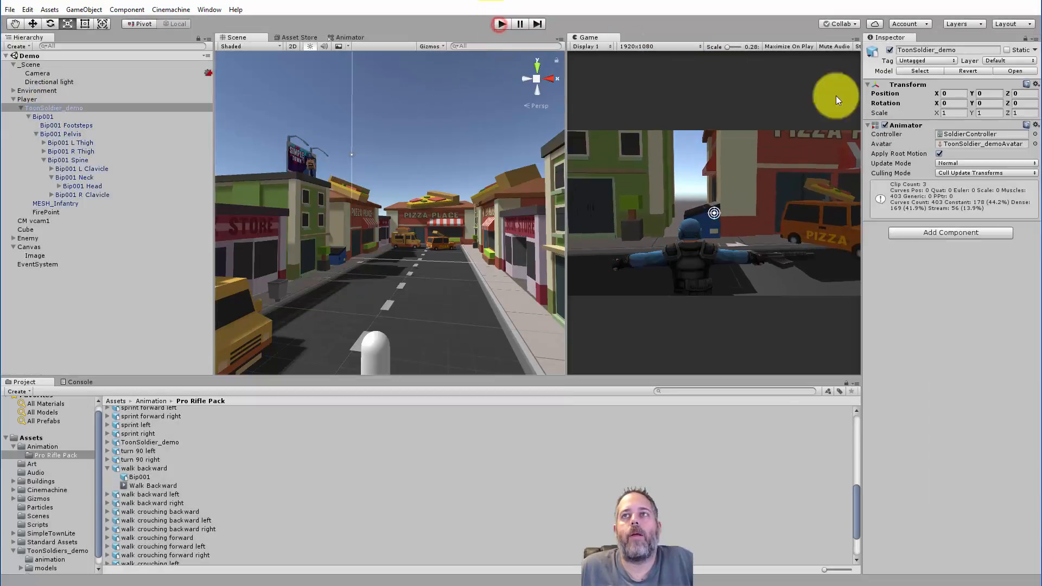
{"action": "left_click", "coordinate": [940, 154]}
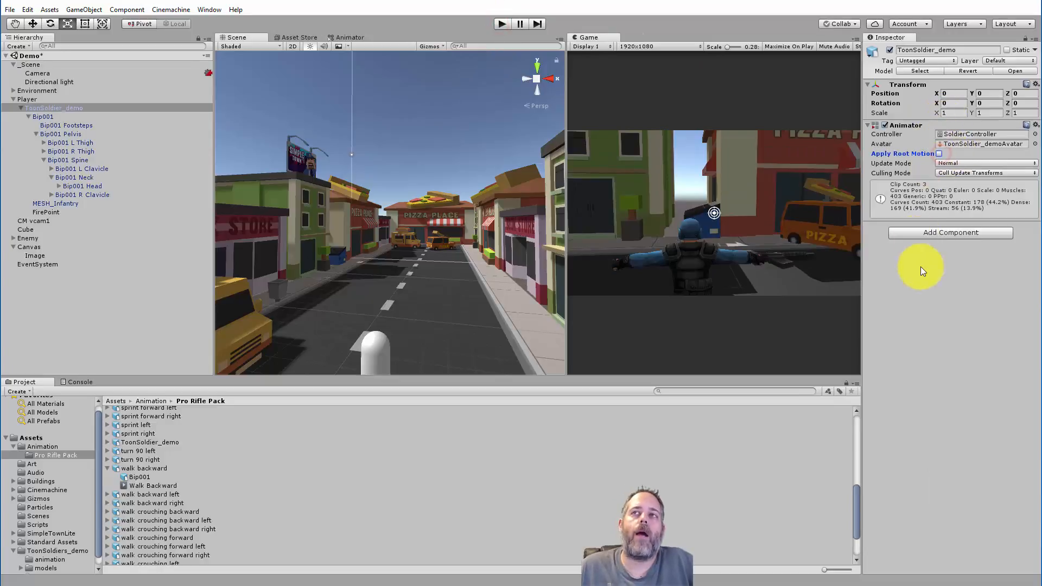
{"action": "left_click", "coordinate": [926, 303]}
{"action": "key", "text": "ctrl+s"}
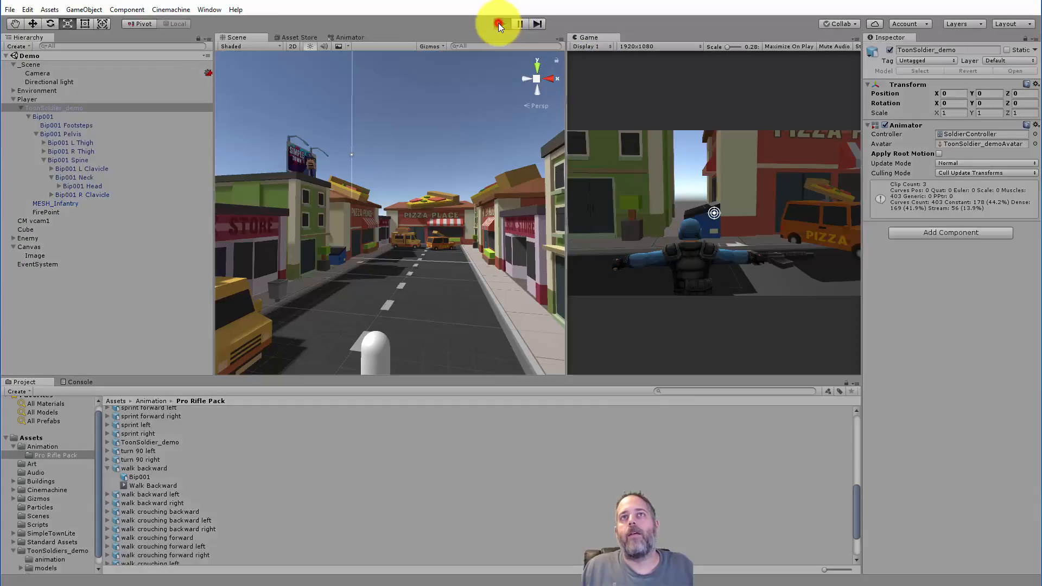
Step: Play the scene and test turning, running forward and walking backward with the soldier in view in the Scene view
{"action": "left_click", "coordinate": [499, 23]}
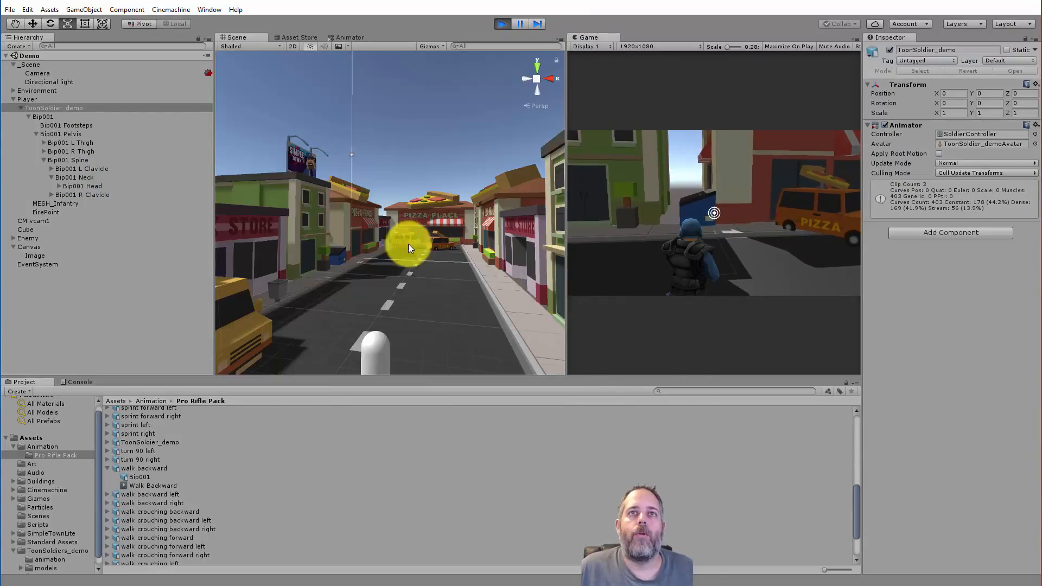
{"action": "right_click_drag", "start_coordinate": [408, 243], "coordinate": [488, 315]}
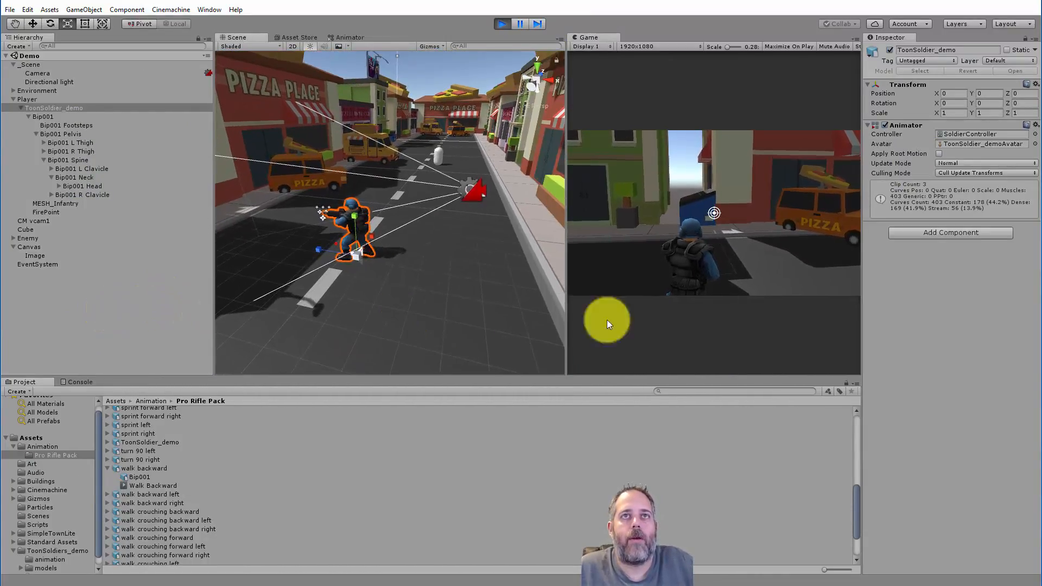
{"action": "key", "text": "d"}
{"action": "key", "text": "w"}
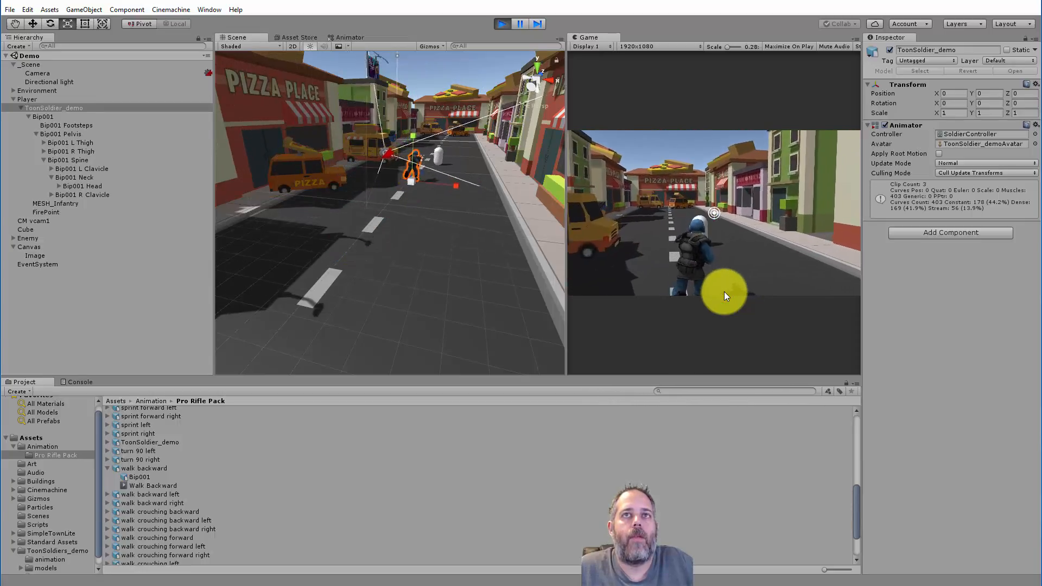
{"action": "key", "text": "s"}
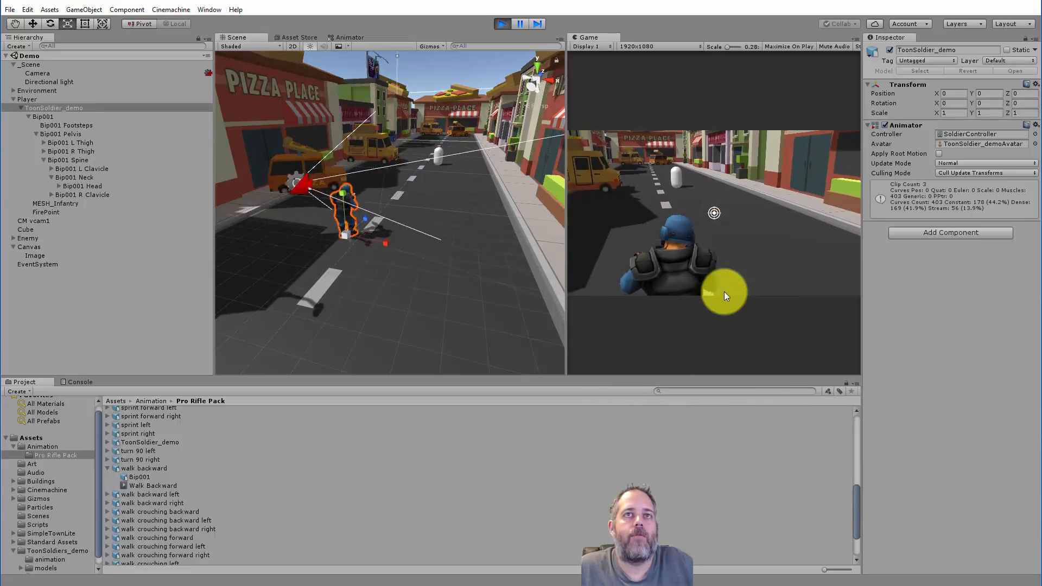
{"action": "key", "text": "w"}
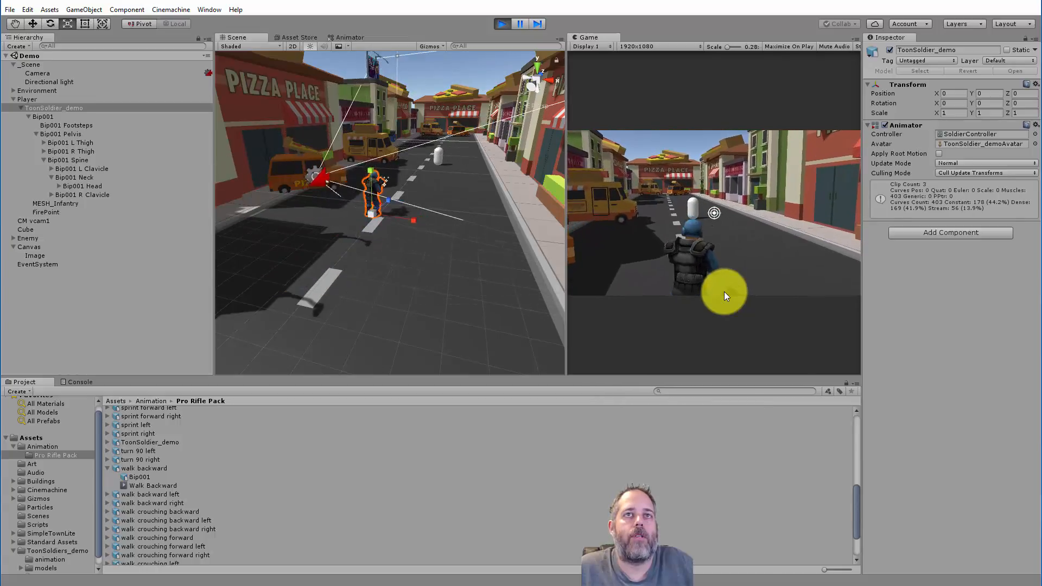
Step: Alternate the soldier between walking backward and running forward in the running scene to compare its backward travel speed with the animation
{"action": "key", "text": "s"}
{"action": "key", "text": "w"}
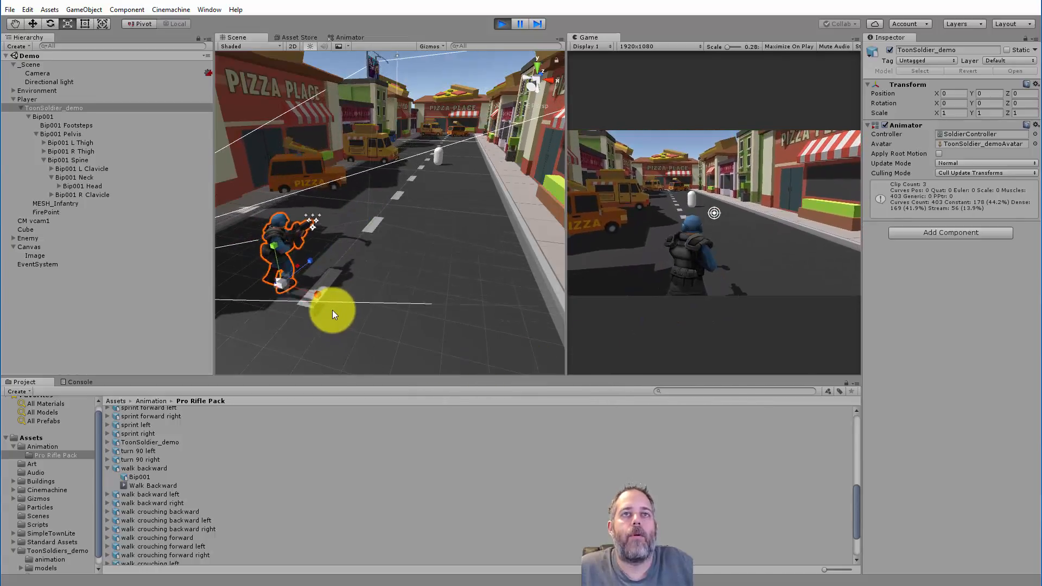
{"action": "key", "text": "s"}
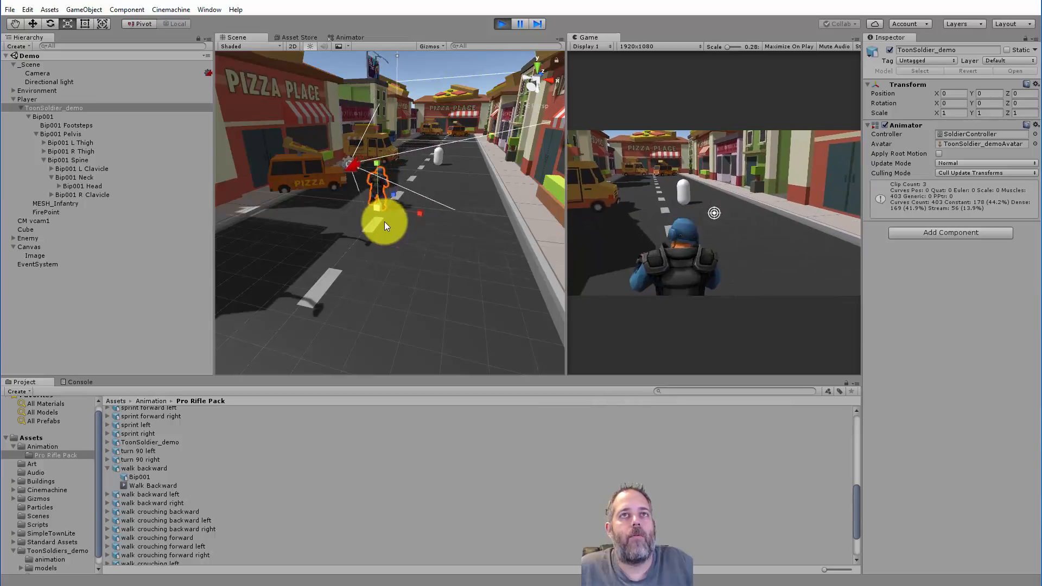
{"action": "key", "text": "w"}
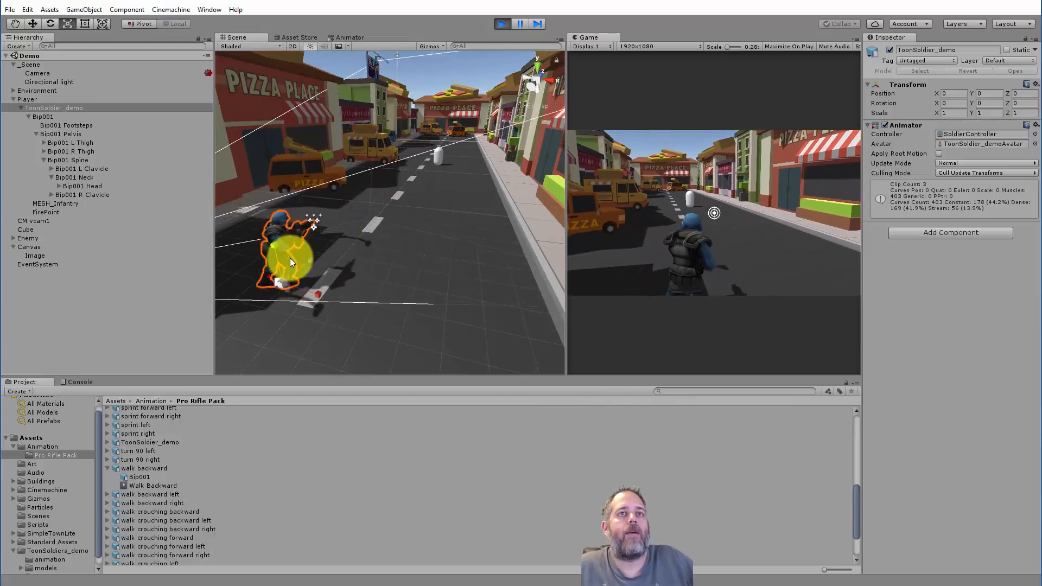
{"action": "key", "text": "s"}
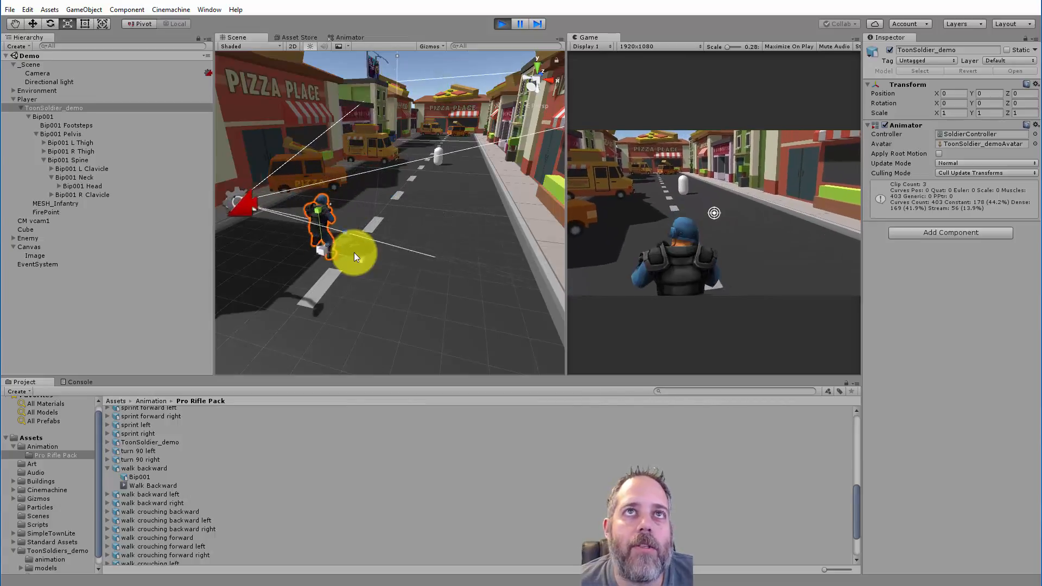
{"action": "key", "text": "w"}
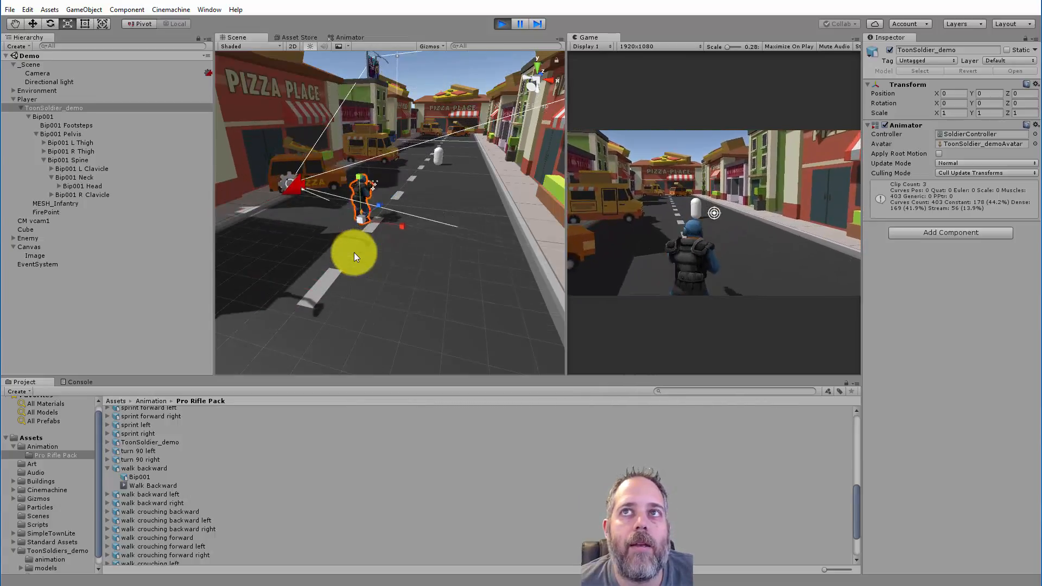
{"action": "key", "text": "s"}
{"action": "key", "text": "w"}
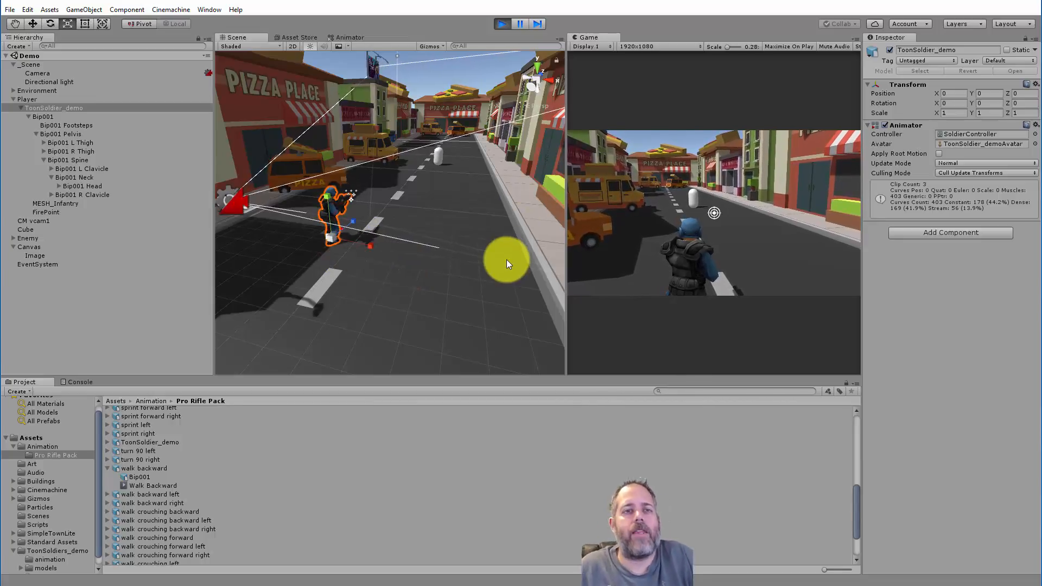
Step: Stop play mode and open the PlayerMovement script attached to the Player object in Visual Studio
{"action": "left_click", "coordinate": [502, 23]}
{"action": "left_click", "coordinate": [27, 99]}
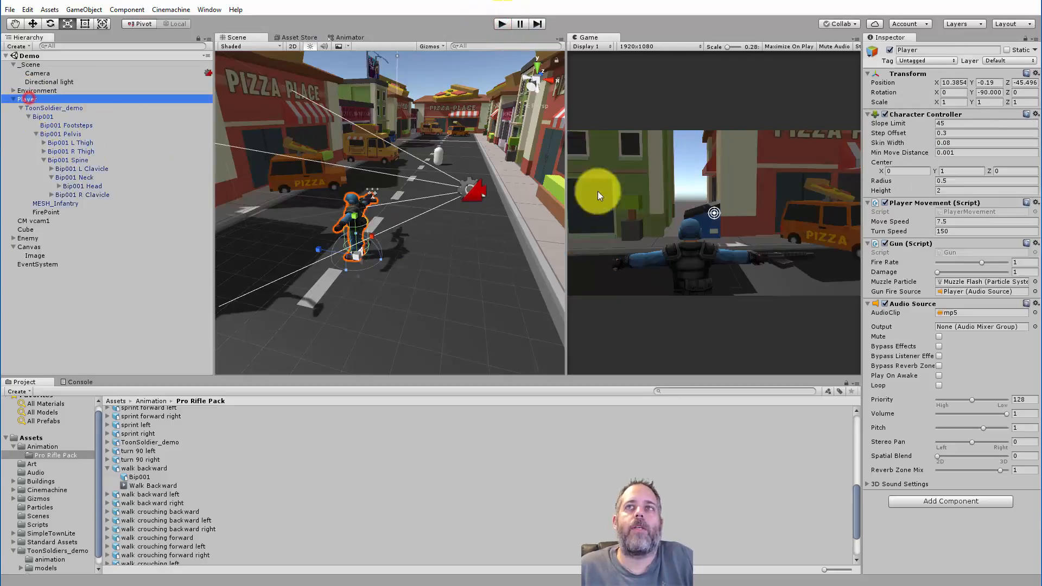
{"action": "double_click", "coordinate": [957, 212]}
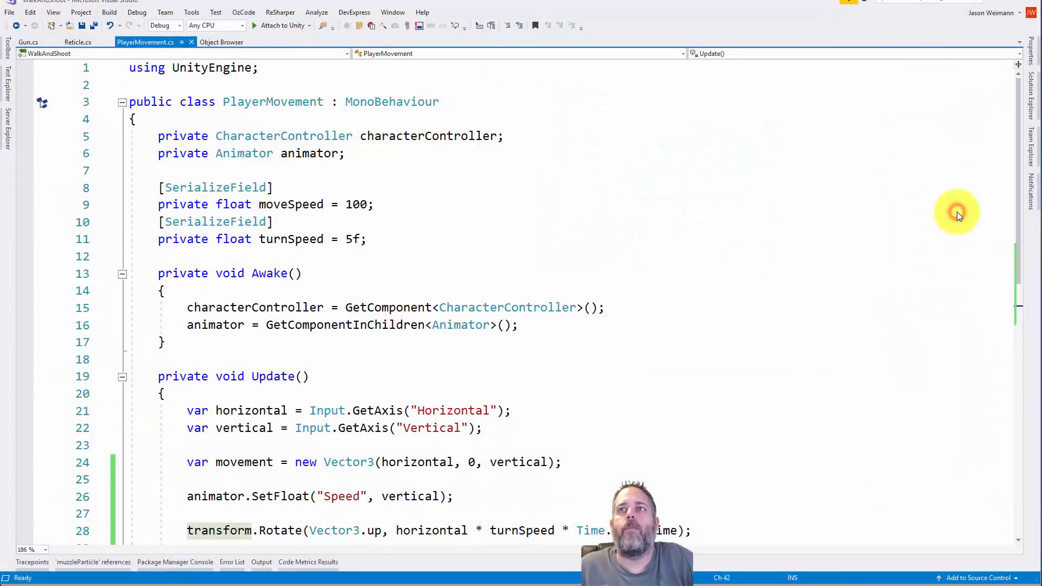
Step: Duplicate the serialized moveSpeed field directly below the original in the PlayerMovement class
{"action": "left_click", "coordinate": [374, 205]}
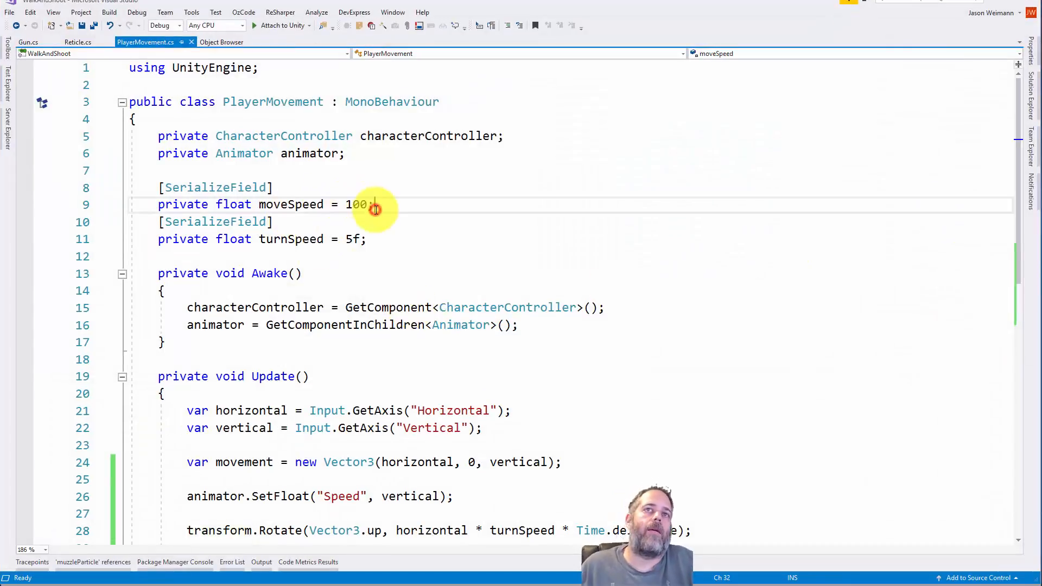
{"action": "key", "text": "shift+Up"}
{"action": "key", "text": "shift+Home"}
{"action": "key", "text": "ctrl+c"}
{"action": "left_click", "coordinate": [376, 210]}
{"action": "key", "text": "Return"}
{"action": "key", "text": "ctrl+v"}
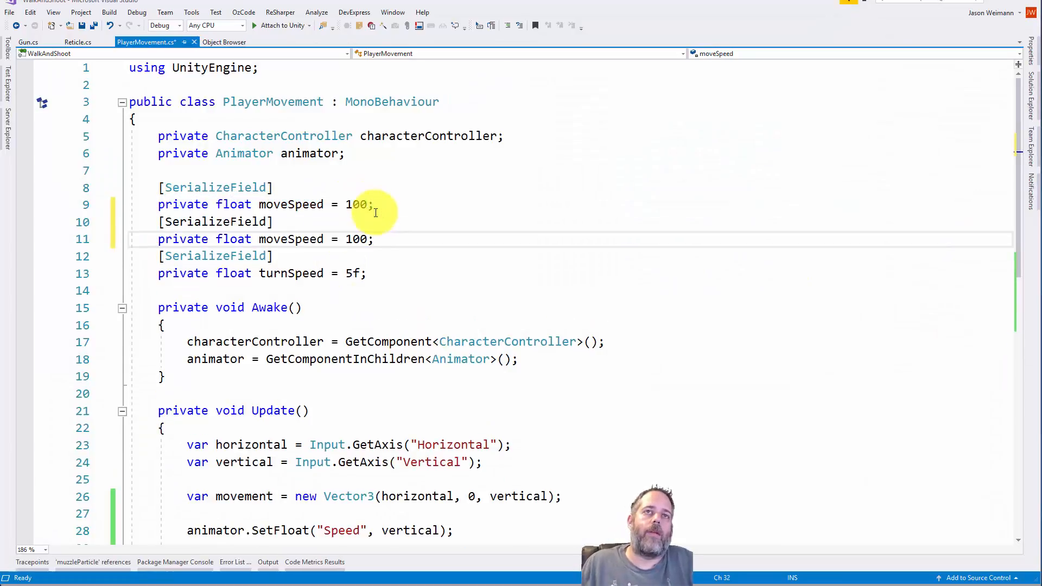
Step: Name the duplicated float field backwardMoveSpeed
{"action": "left_click", "coordinate": [260, 239]}
{"action": "type", "text": "backward"}
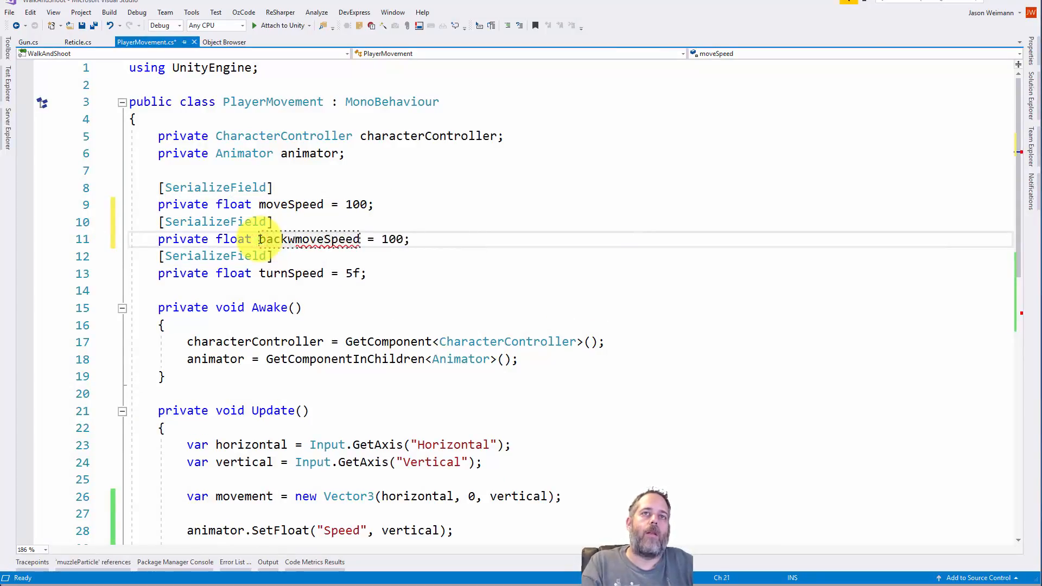
{"action": "key", "text": "Delete"}
{"action": "type", "text": "F"}
{"action": "key", "text": "BackSpace"}
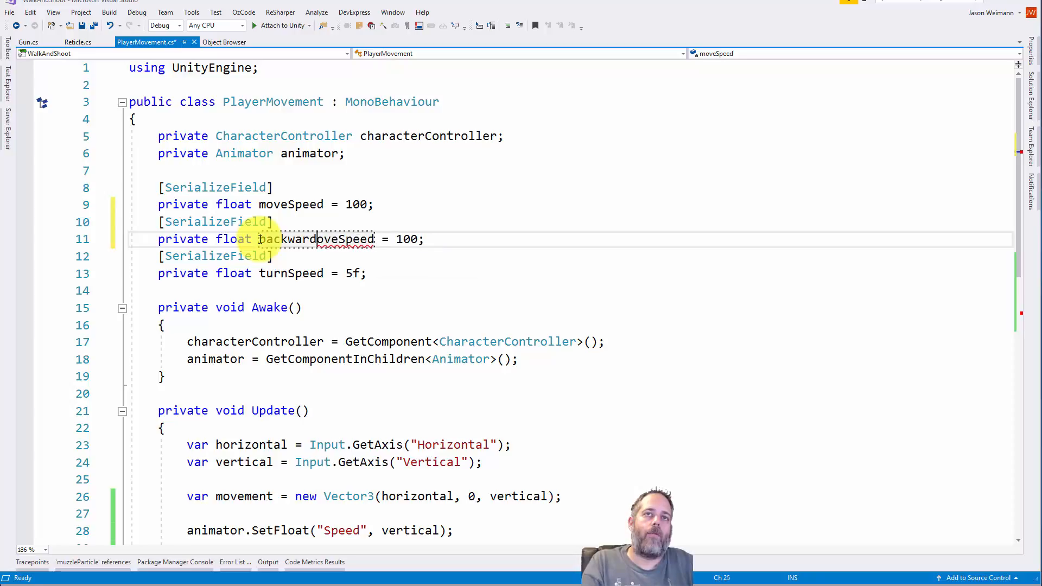
{"action": "type", "text": "M"}
Step: Rename the original moveSpeed field and all its references to forwardMoveSpeed
{"action": "left_click", "coordinate": [294, 212]}
{"action": "key", "text": "ctrl+r"}
{"action": "key", "text": "ctrl+r"}
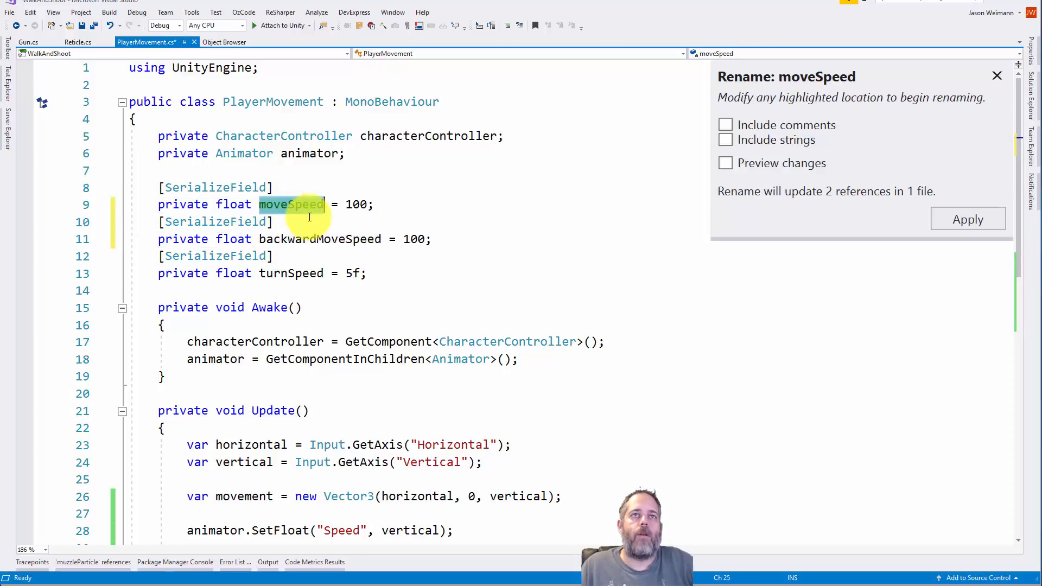
{"action": "key", "text": "Left"}
{"action": "type", "text": "form"}
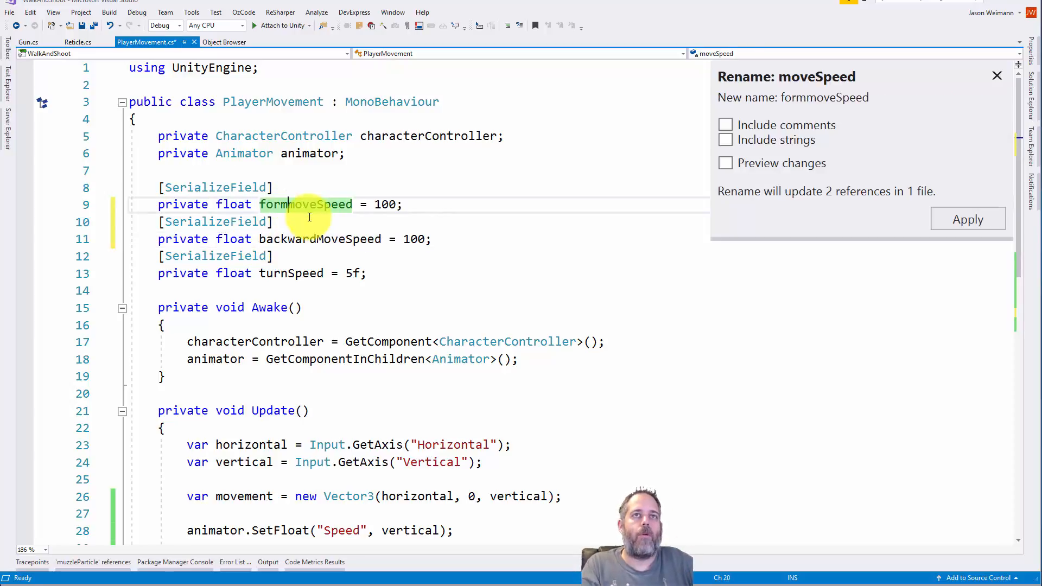
{"action": "type", "text": "ard"}
{"action": "key", "text": "Delete"}
{"action": "type", "text": "M"}
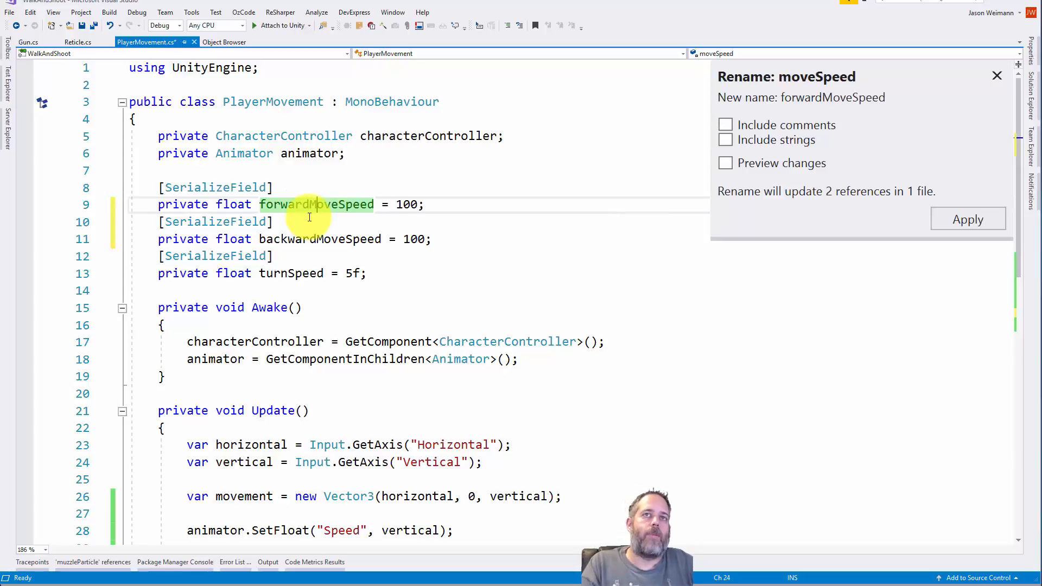
{"action": "key", "text": "Return"}
Step: Set the field defaults to 7.5f for forwardMoveSpeed, 3 for backwardMoveSpeed and 150f for turnSpeed, and save the script
{"action": "double_click", "coordinate": [407, 205]}
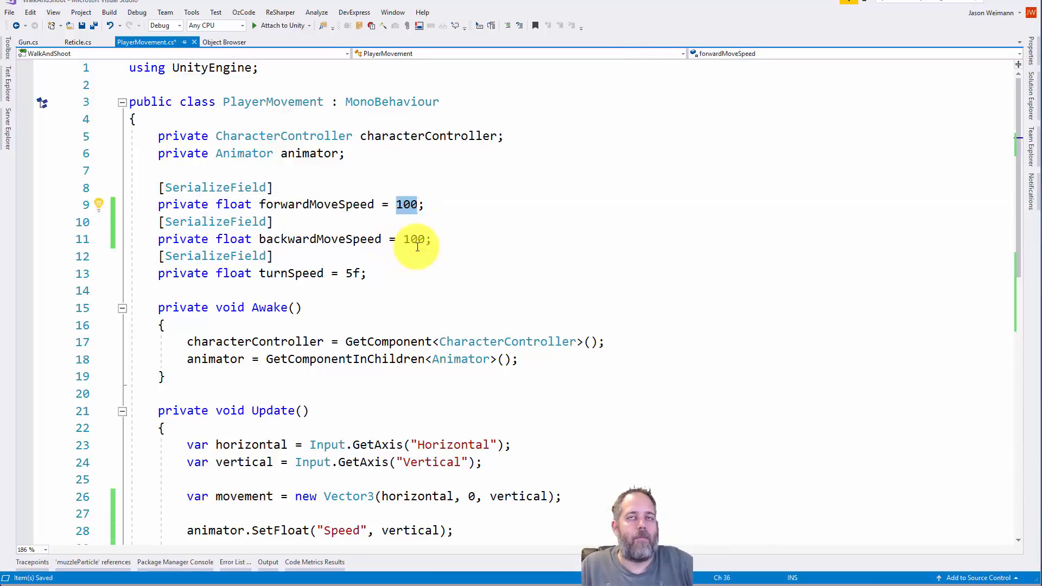
{"action": "type", "text": "7.5f"}
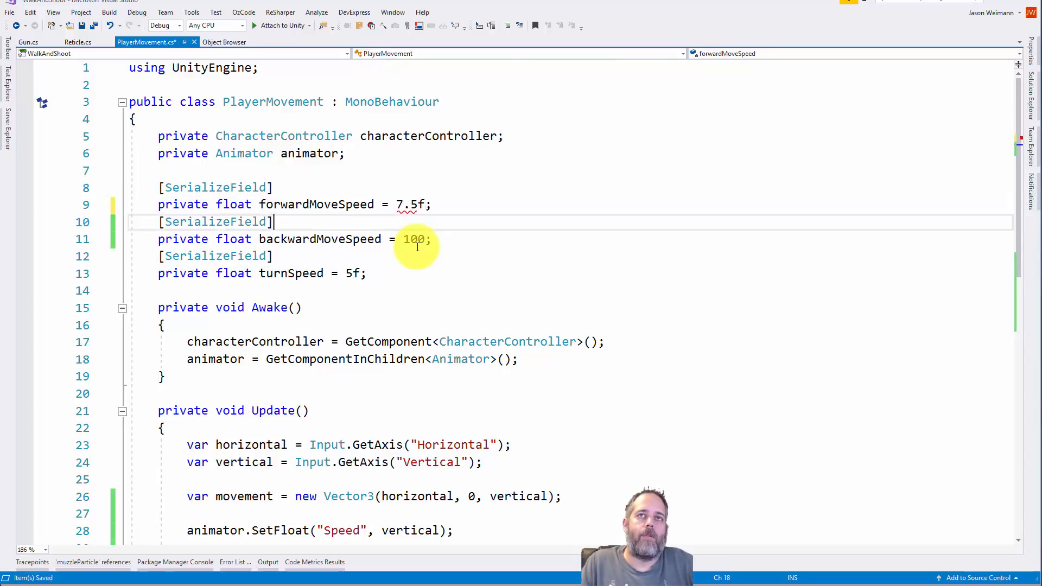
{"action": "left_click", "coordinate": [418, 240]}
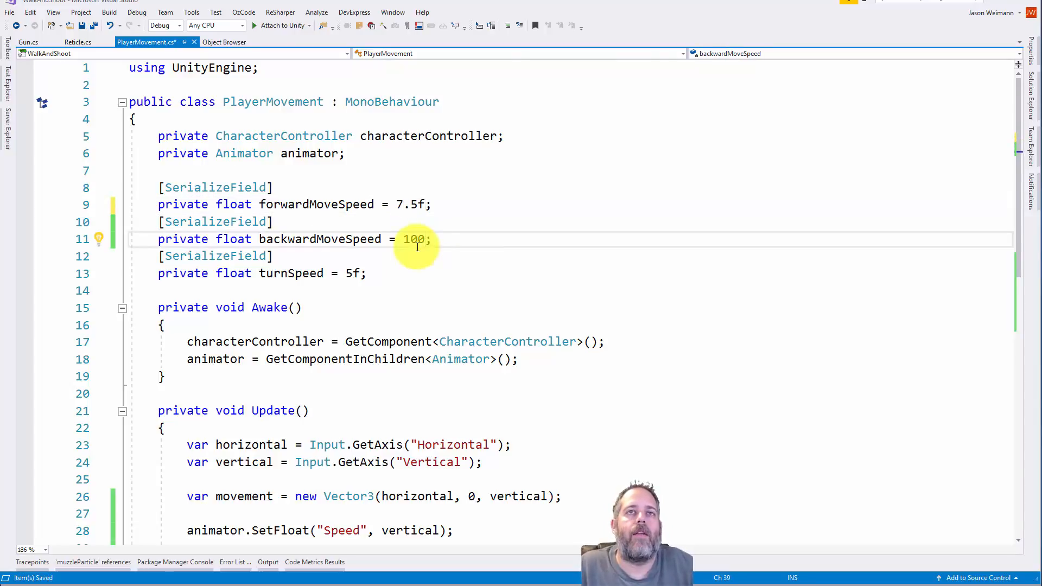
{"action": "double_click", "coordinate": [417, 246]}
{"action": "key", "text": "BackSpace"}
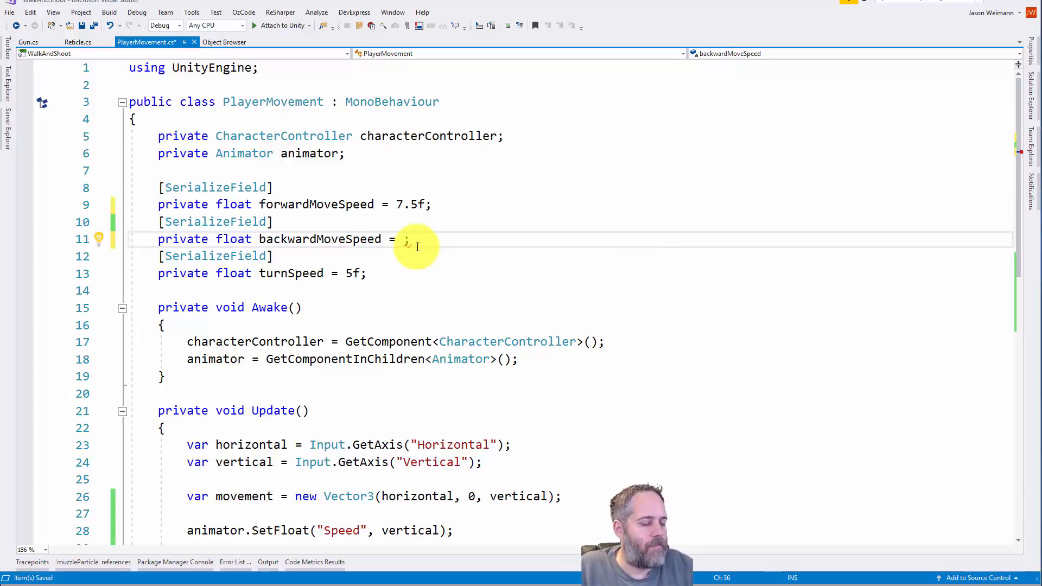
{"action": "key", "text": "Down"}
{"action": "key", "text": "Down"}
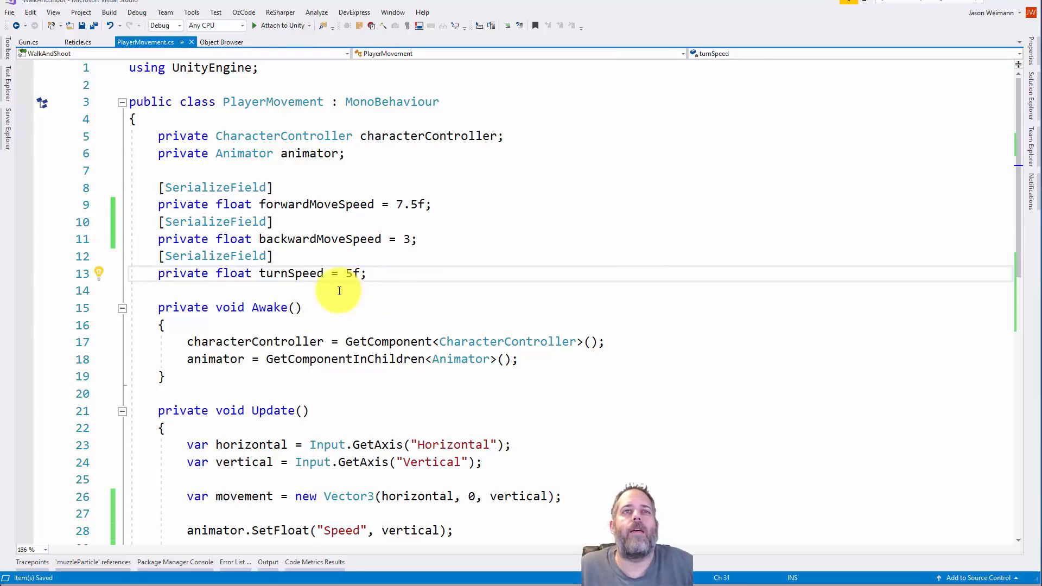
{"action": "type", "text": "150"}
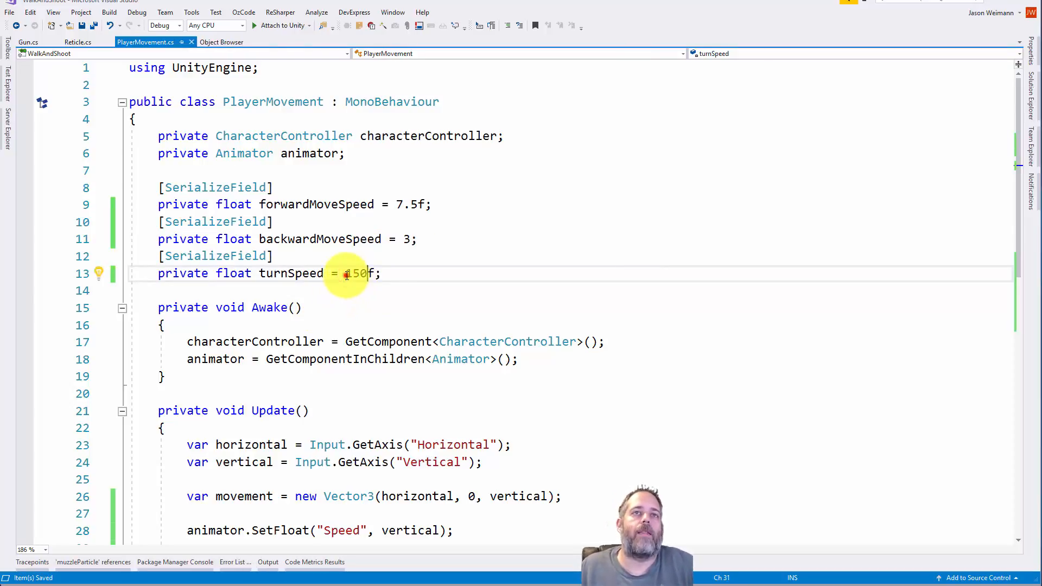
{"action": "left_click", "coordinate": [346, 274]}
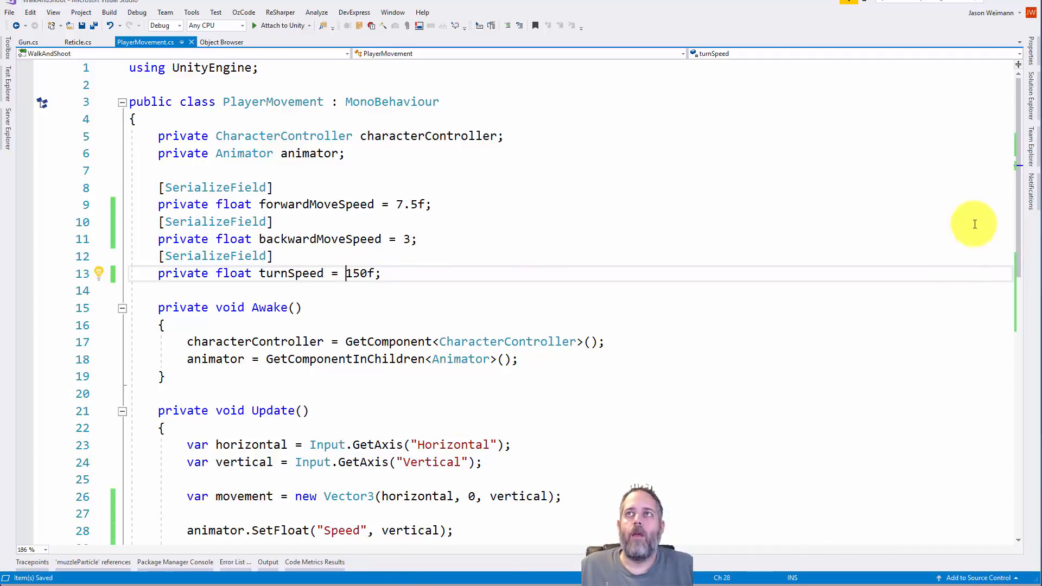
Step: Inside the vertical != 0 block in Update, add the line "float moveSpeedToUse = vertical > 0 ? forwardMoveSpeed : backwardMoveSpeed;"
{"action": "double_click", "coordinate": [308, 240]}
{"action": "scroll", "coordinate": [310, 247], "scroll_direction": "down", "scroll_amount": 6}
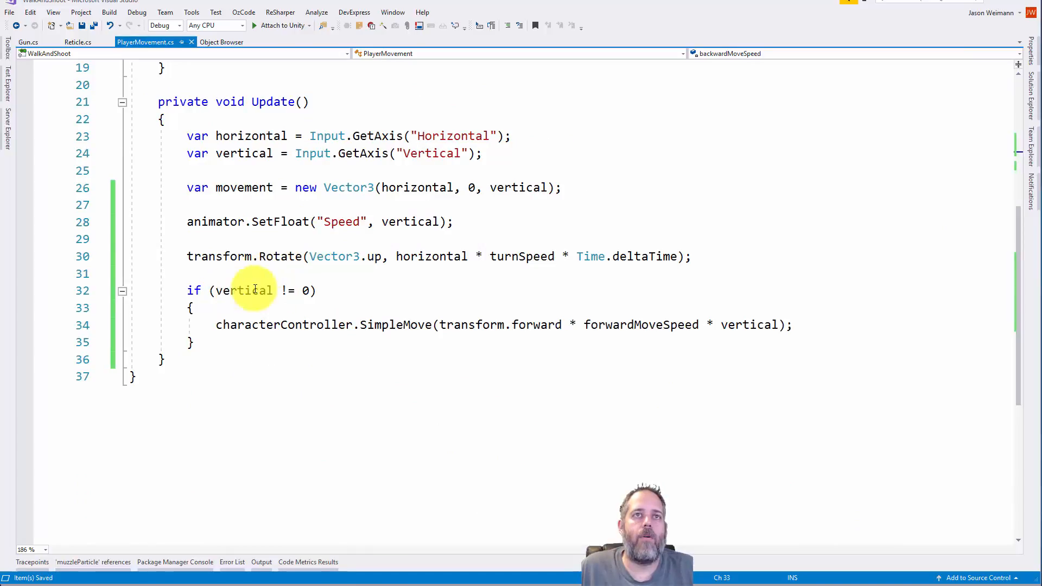
{"action": "left_click", "coordinate": [410, 325]}
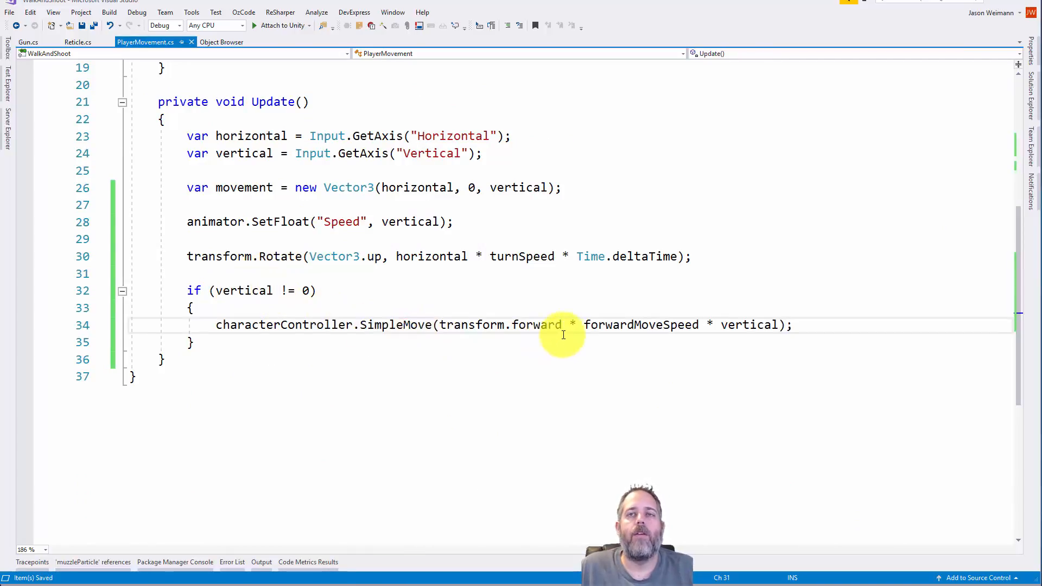
{"action": "left_click", "coordinate": [620, 328]}
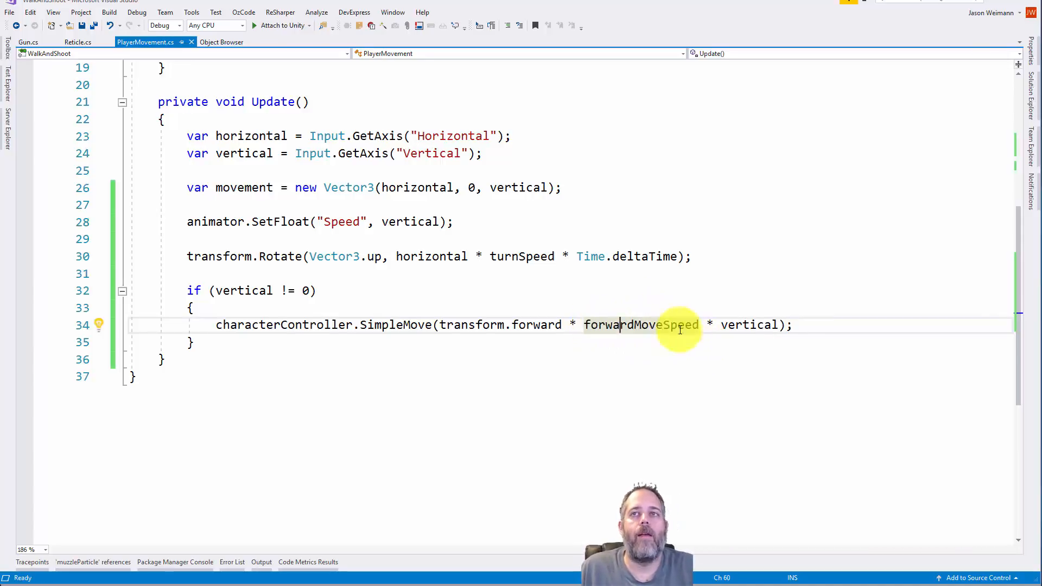
{"action": "left_click", "coordinate": [612, 311]}
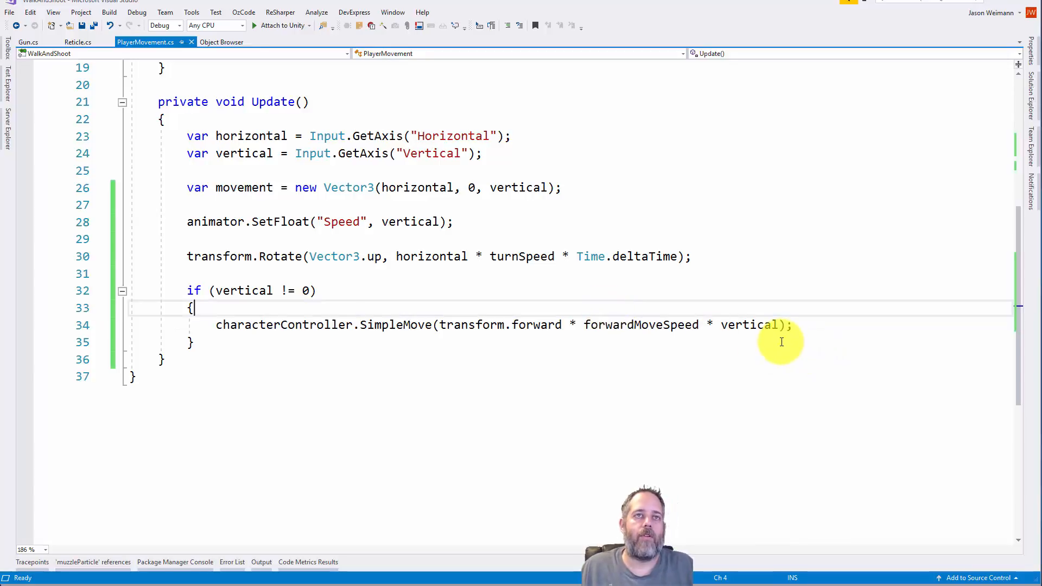
{"action": "key", "text": "Return"}
{"action": "type", "text": "float moveSpeedToUse ="}
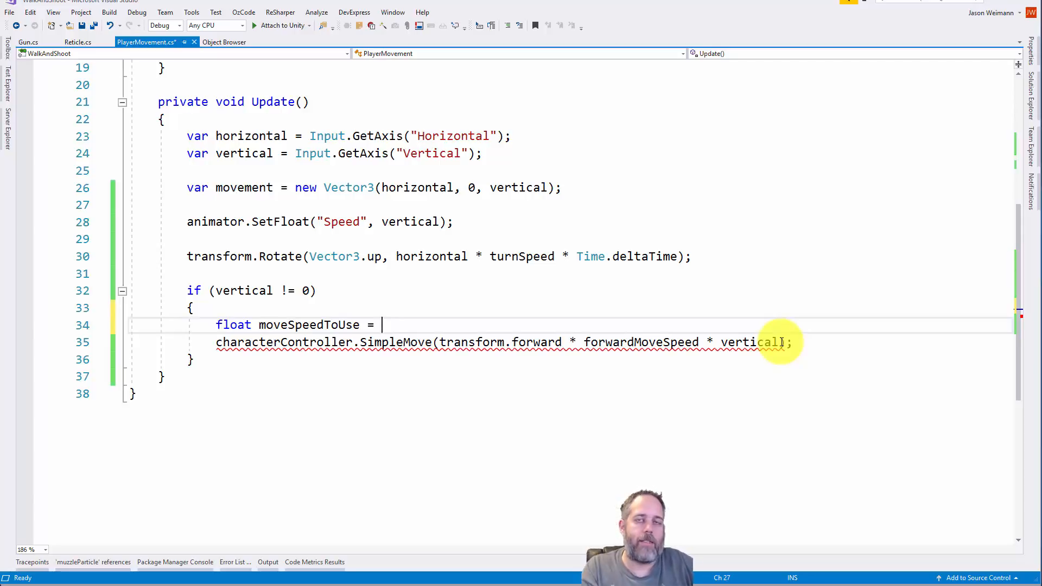
{"action": "type", "text": "vertical"}
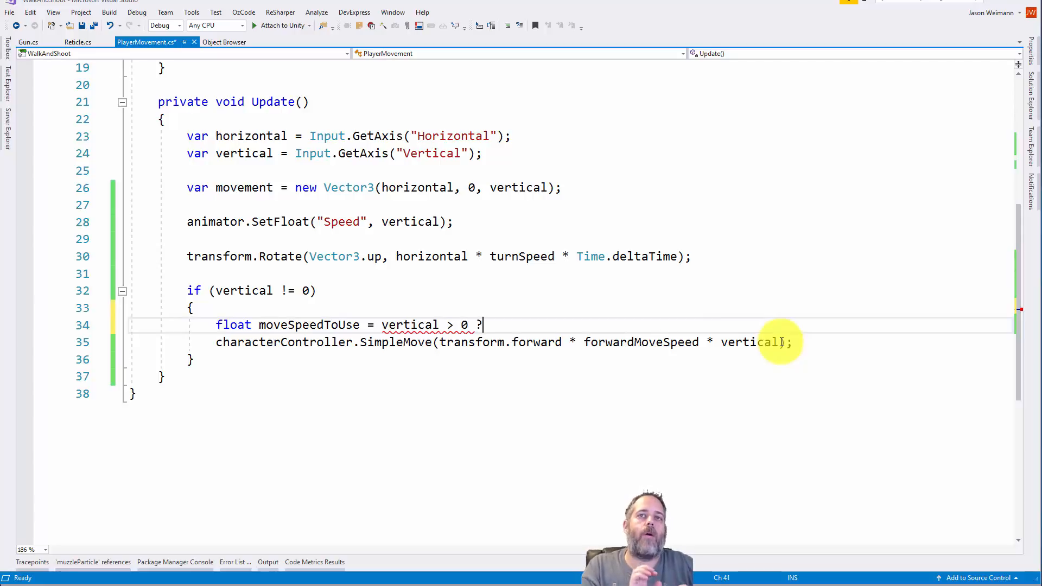
{"action": "type", "text": "> 0 ? forwardsp"}
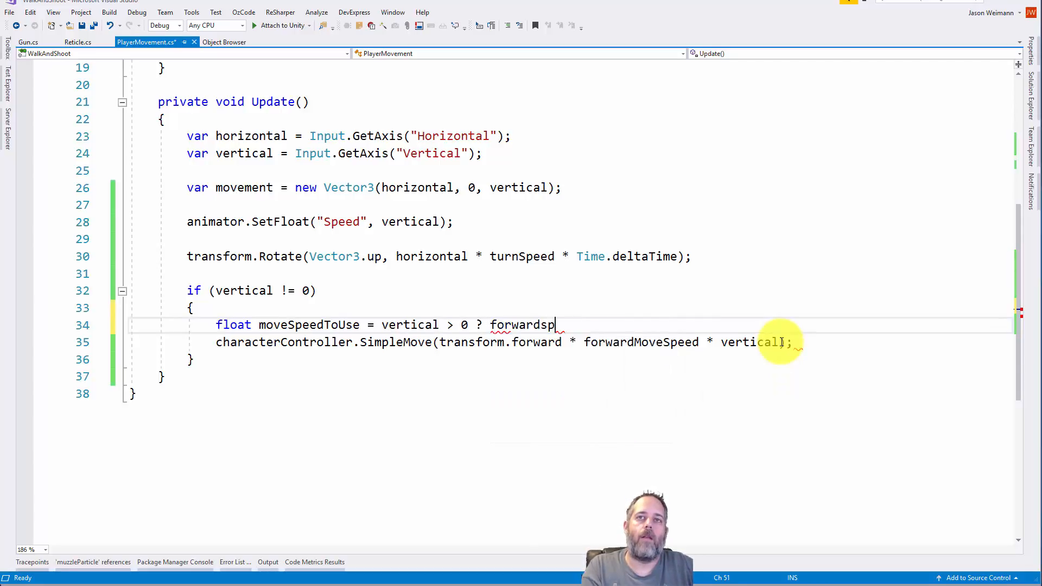
{"action": "key", "text": "Tab"}
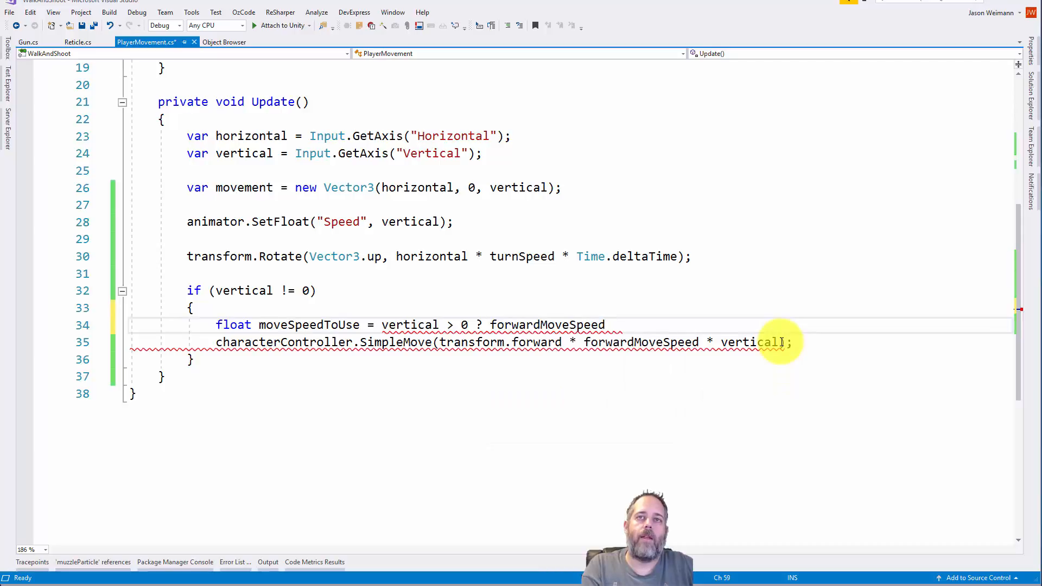
{"action": "type", "text": ": backwardMoveSpeed;"}
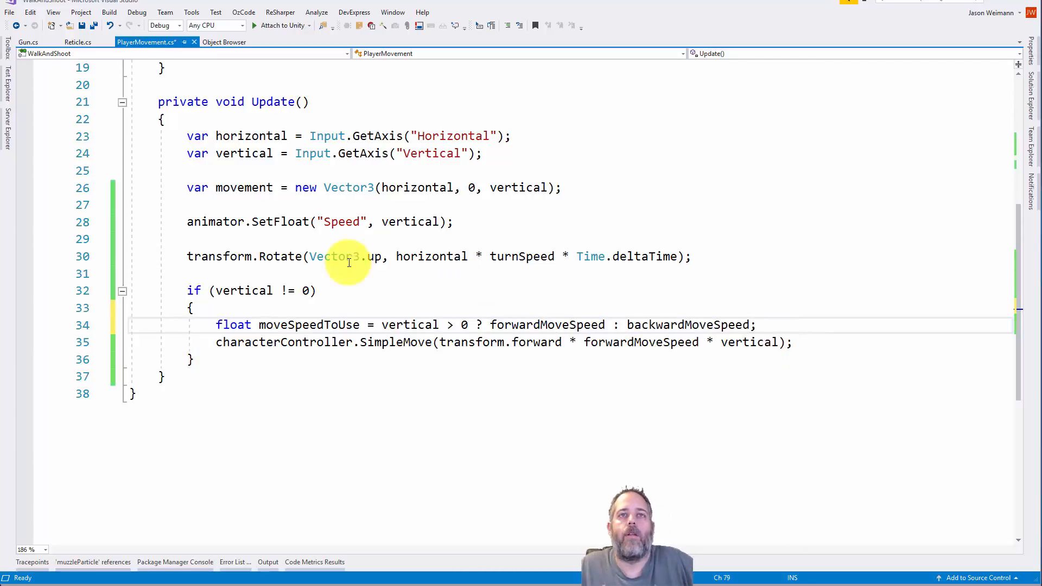
Step: Replace forwardMoveSpeed with moveSpeedToUse in the SimpleMove call, add a blank line above the call and save the script
{"action": "left_click", "coordinate": [320, 314]}
{"action": "double_click", "coordinate": [322, 325]}
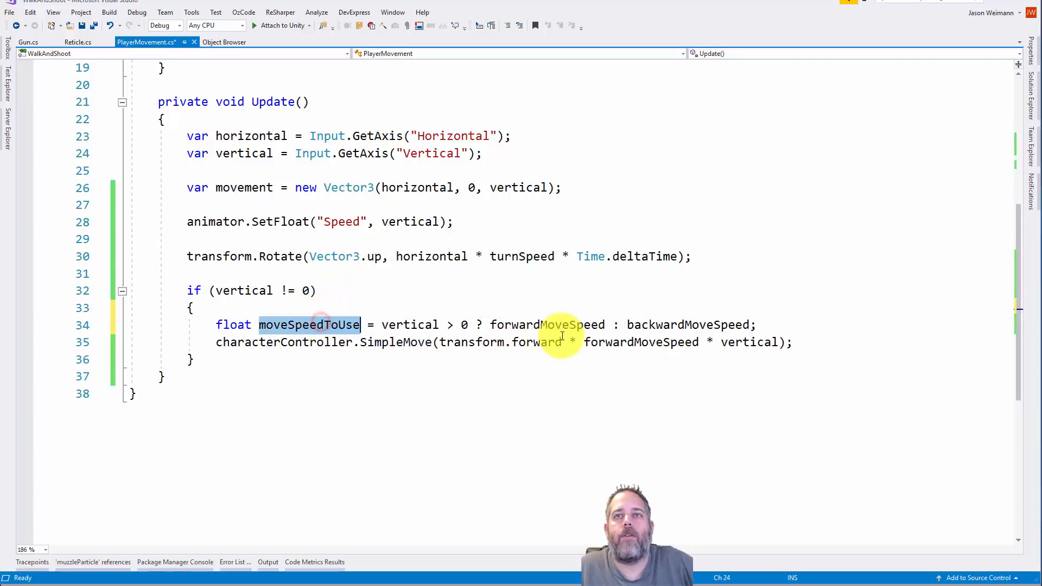
{"action": "left_click", "coordinate": [591, 328]}
{"action": "double_click", "coordinate": [597, 342]}
{"action": "type", "text": "moveSpeedToUse"}
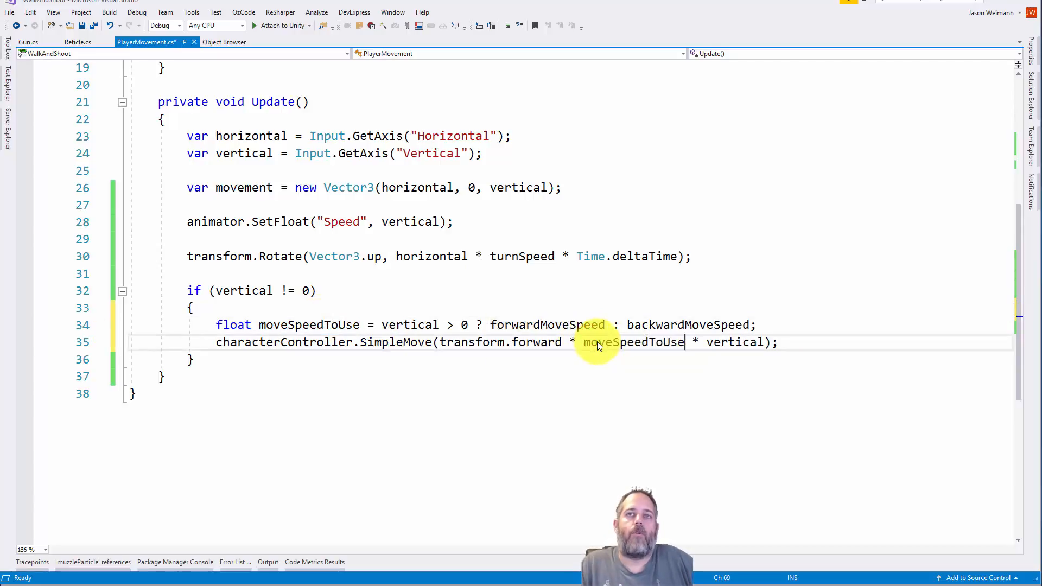
{"action": "key", "text": "Home"}
{"action": "key", "text": "Return"}
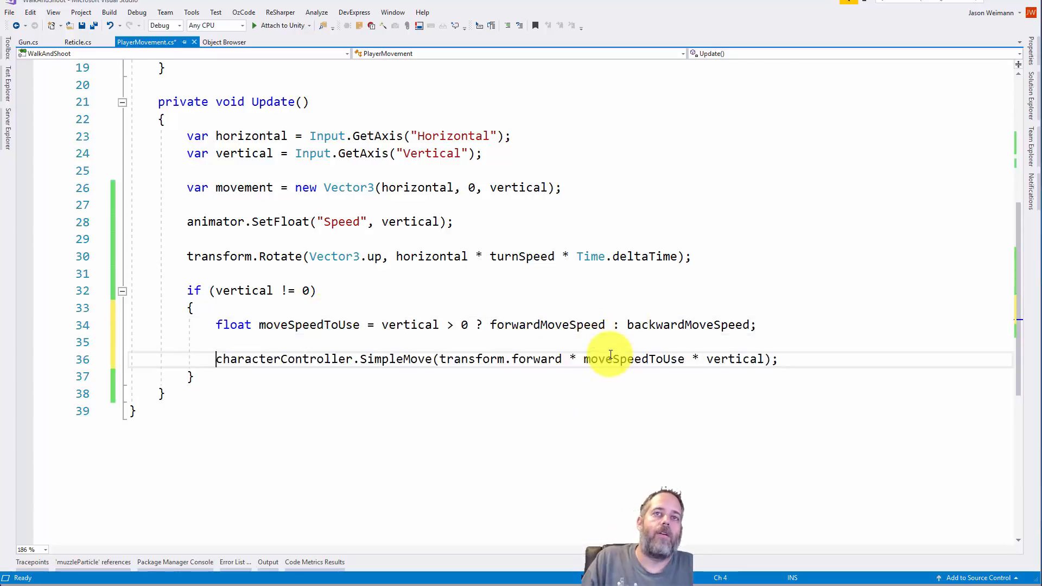
{"action": "key", "text": "ctrl+s"}
{"action": "left_click", "coordinate": [337, 326]}
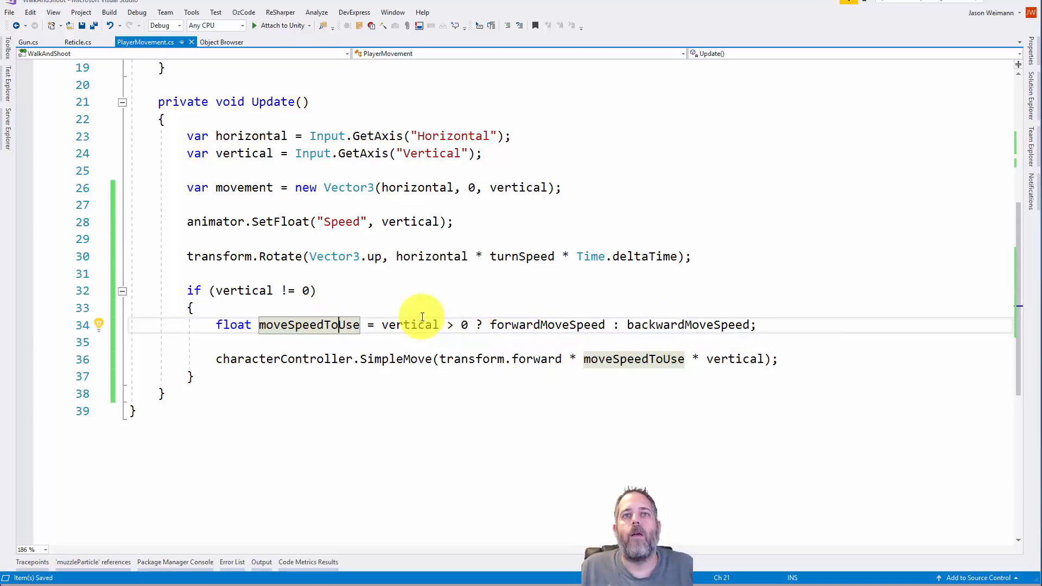
Step: Wrap the vertical > 0 condition in the moveSpeedToUse line in parentheses and save the script
{"action": "left_click", "coordinate": [398, 324]}
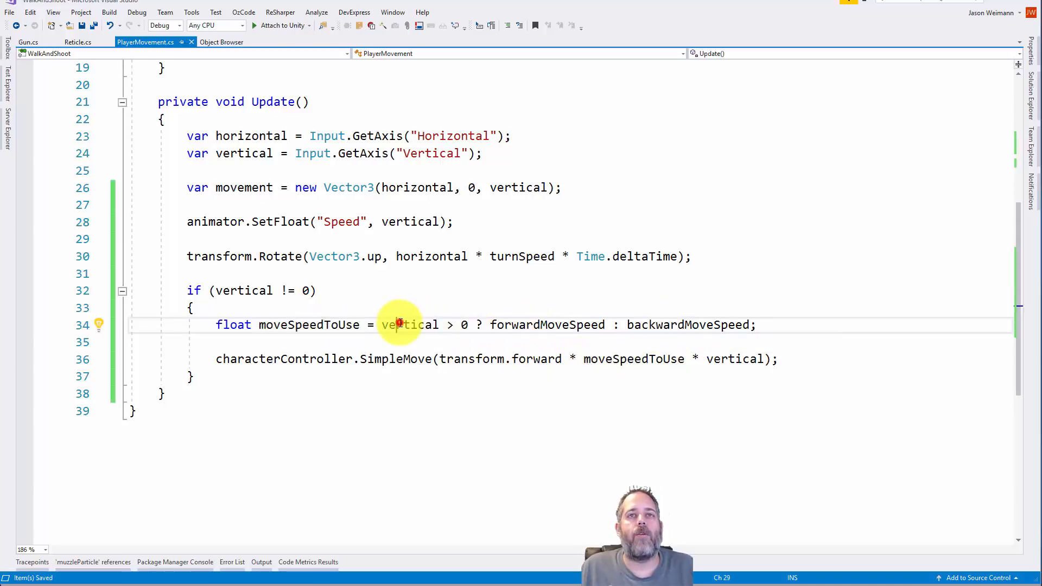
{"action": "left_click", "coordinate": [471, 325]}
{"action": "type", "text": ")"}
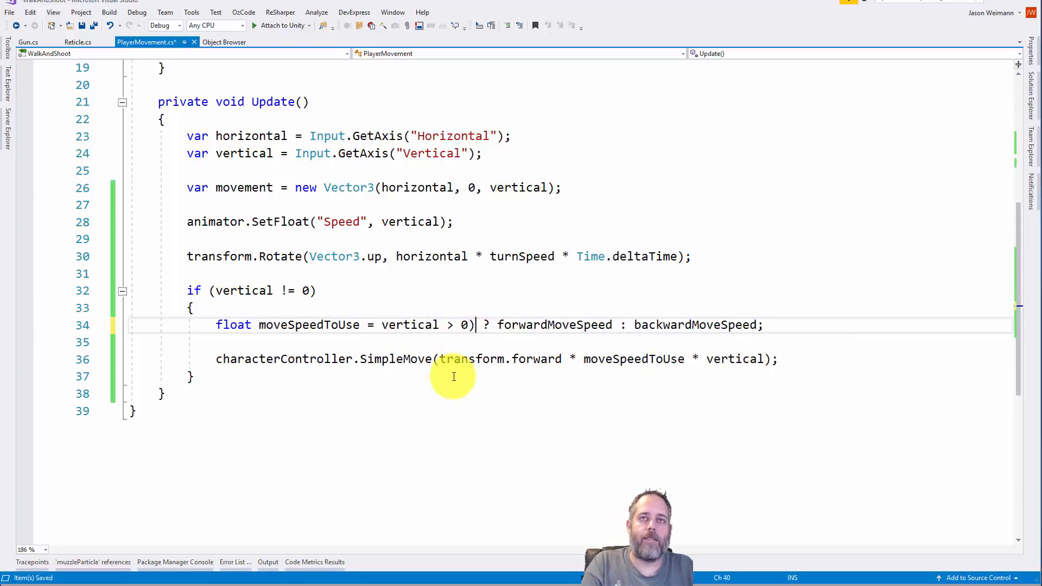
{"action": "left_click", "coordinate": [383, 325]}
{"action": "type", "text": "("}
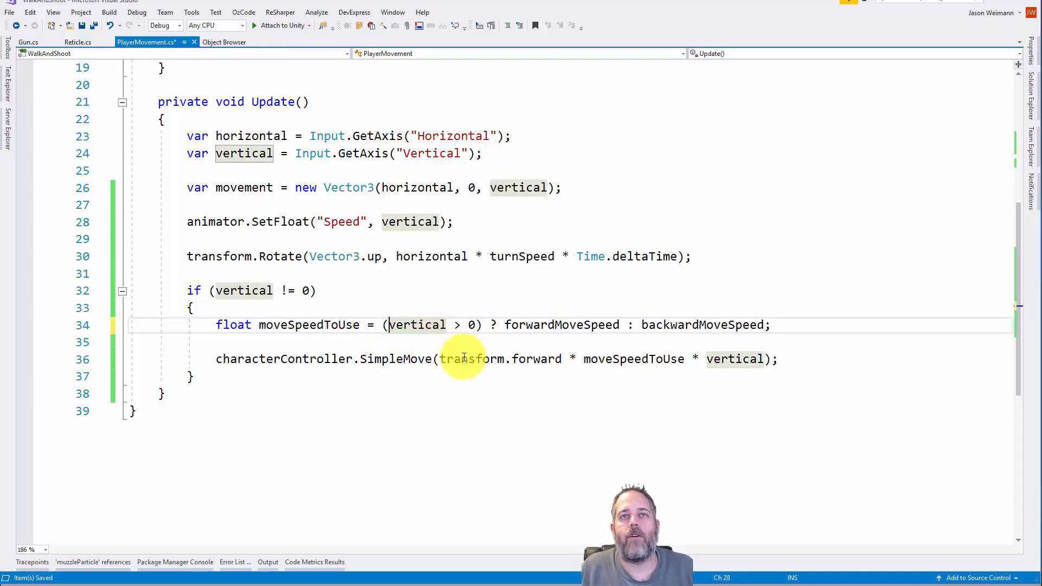
{"action": "left_click_drag", "start_coordinate": [383, 331], "coordinate": [478, 329]}
{"action": "left_click", "coordinate": [535, 327]}
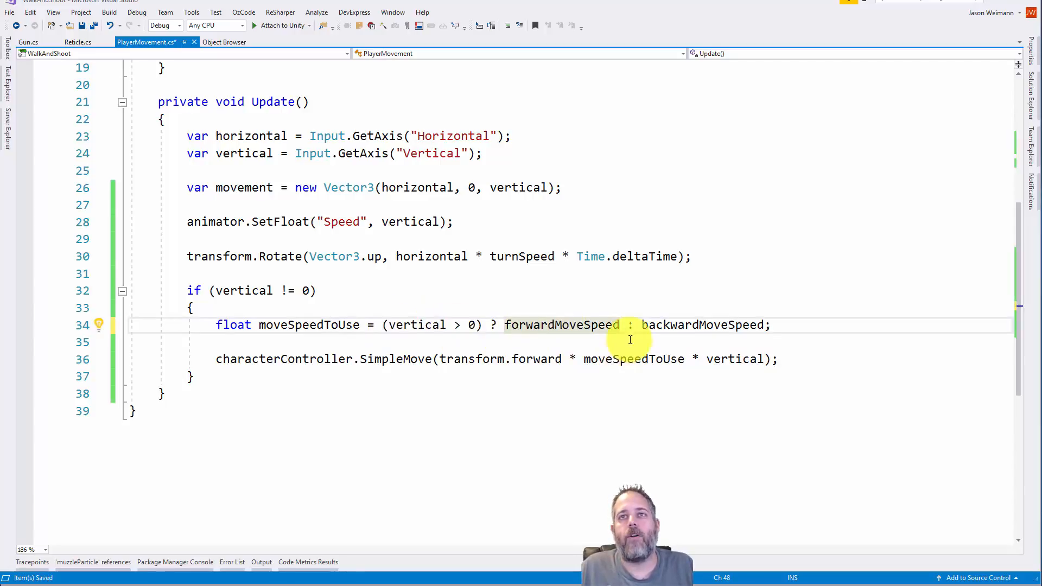
{"action": "left_click", "coordinate": [662, 327]}
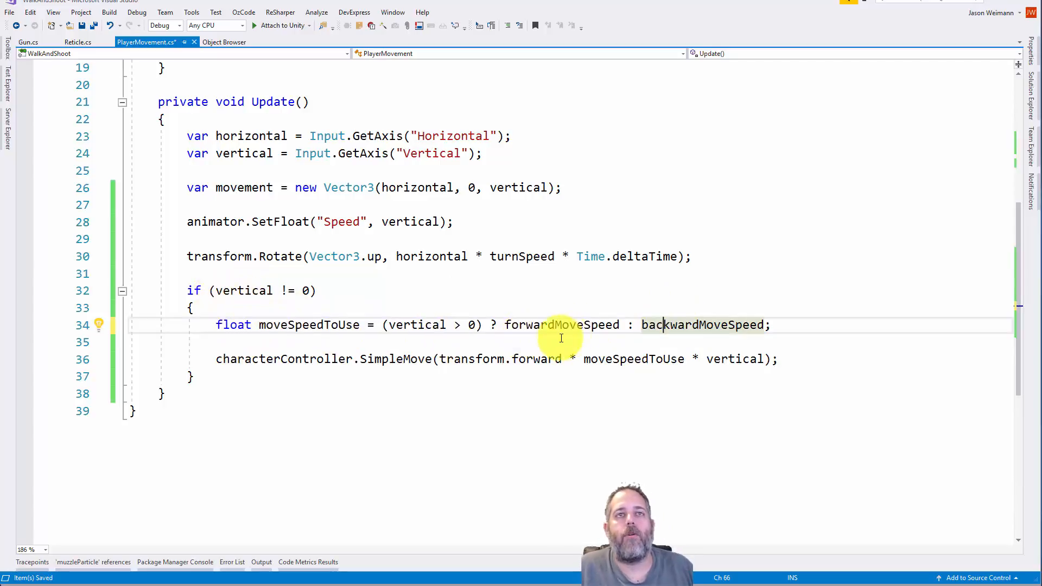
{"action": "key", "text": "ctrl+s"}
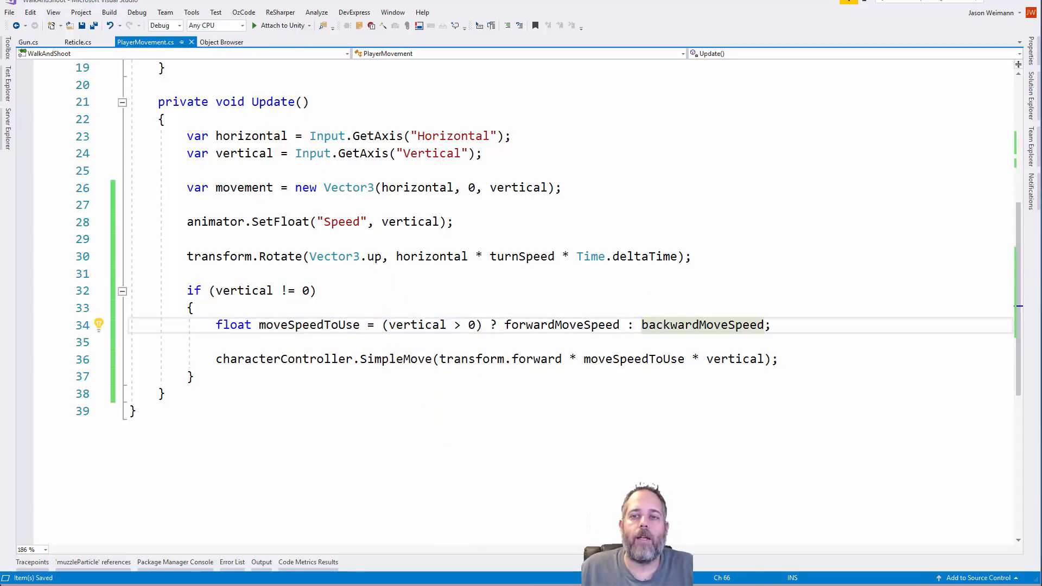
Step: Switch to Unity, play the game, and walk the soldier backward and forward with turns to compare movement with the animations
{"action": "key", "text": "alt+Tab"}
{"action": "left_click", "coordinate": [499, 24]}
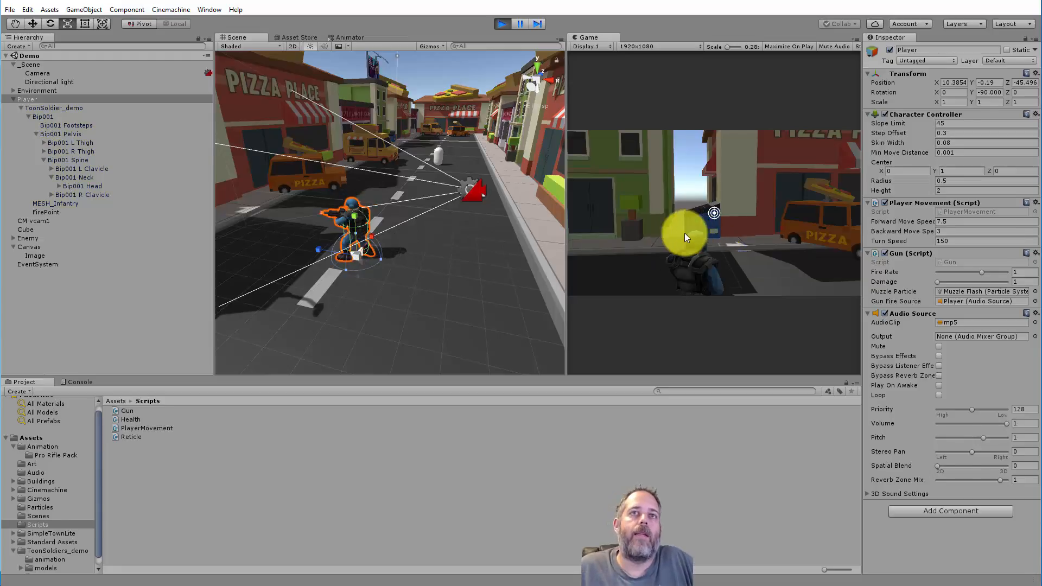
{"action": "key", "text": "s"}
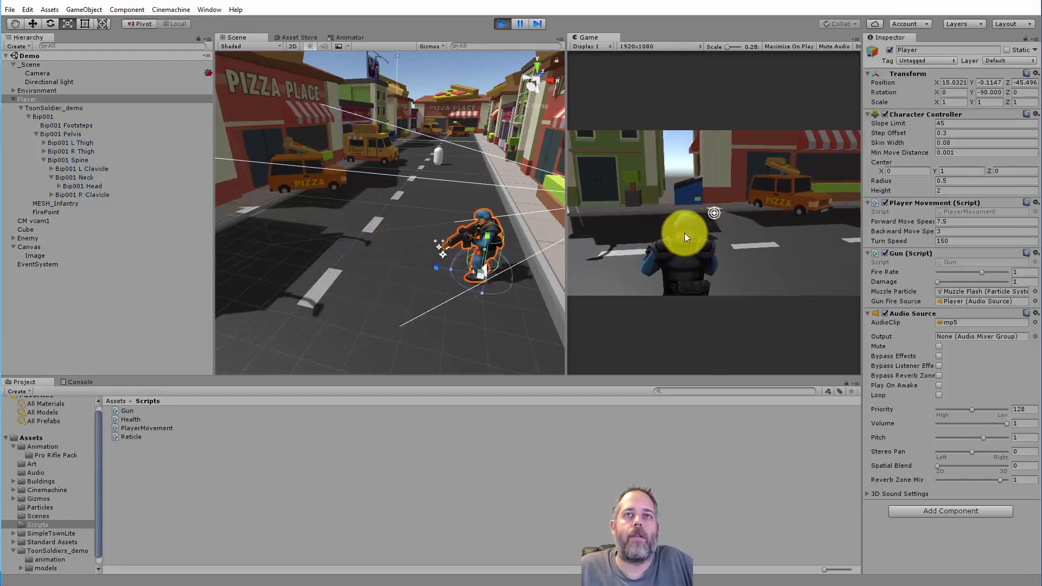
{"action": "key", "text": "w"}
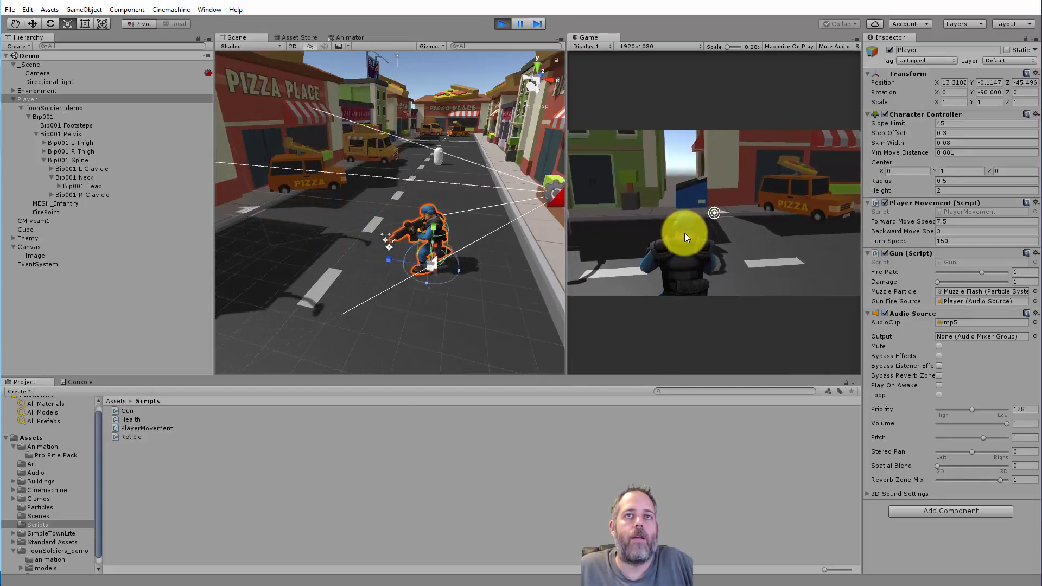
{"action": "left_click", "coordinate": [929, 233]}
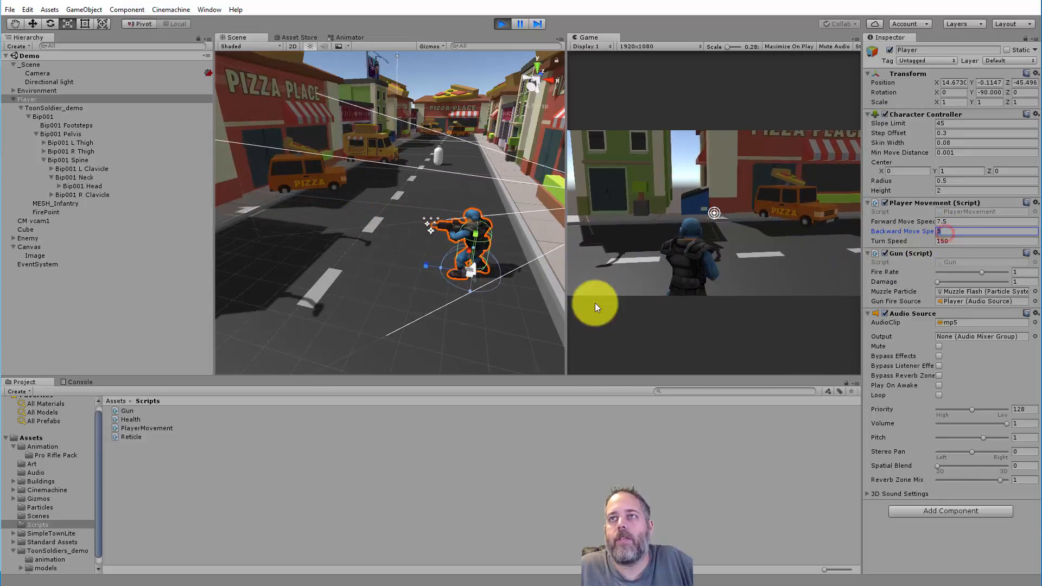
{"action": "left_click", "coordinate": [382, 292]}
{"action": "left_click", "coordinate": [641, 297]}
{"action": "key", "text": "w"}
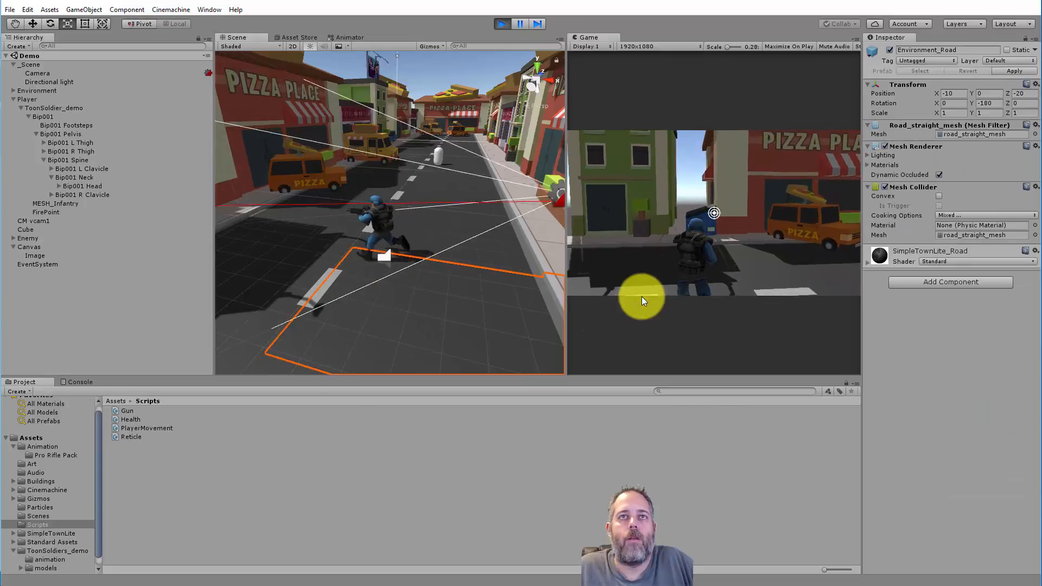
{"action": "key", "text": "s"}
{"action": "key", "text": "d"}
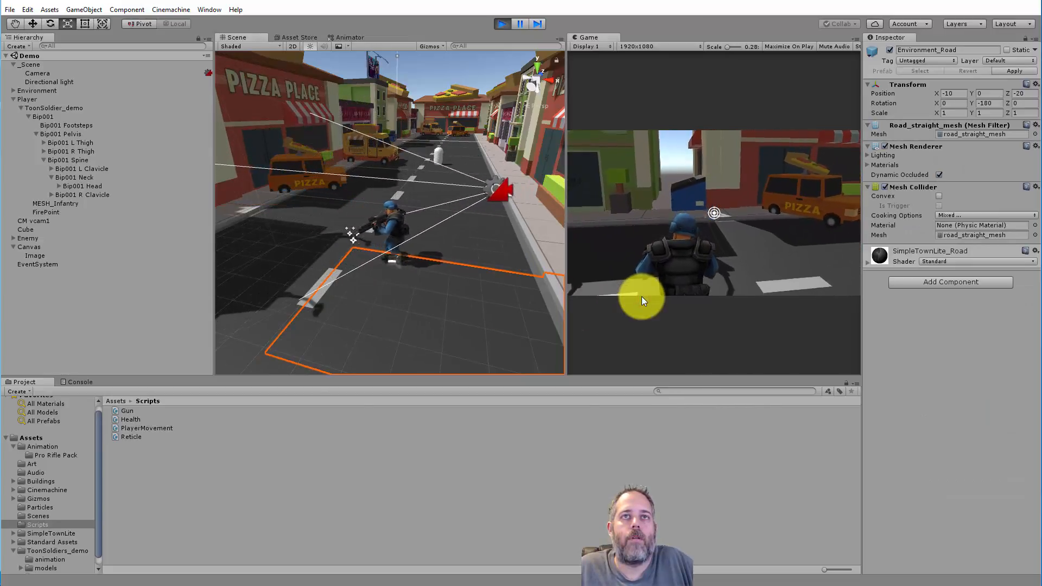
{"action": "key", "text": "a"}
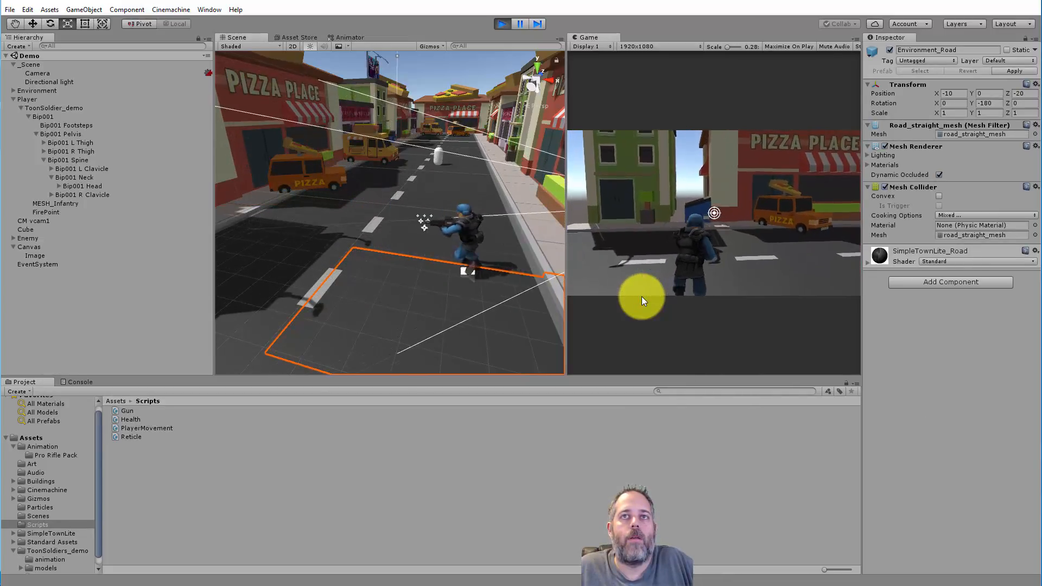
{"action": "key", "text": "s"}
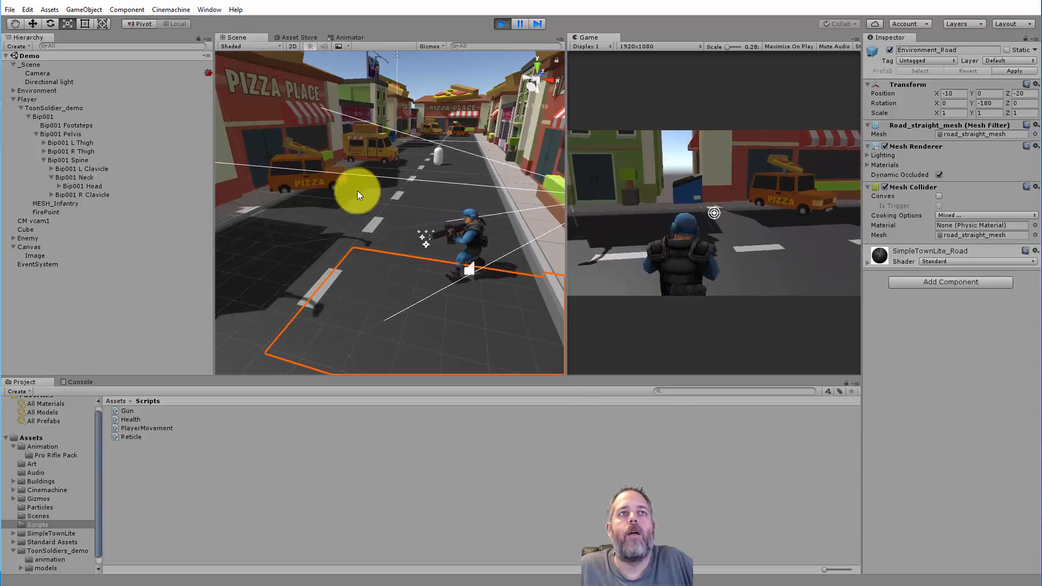
Step: Set the Walk Backward motion's playback speed to 0.5 in the soldier's movement Blend Tree
{"action": "left_click", "coordinate": [342, 37]}
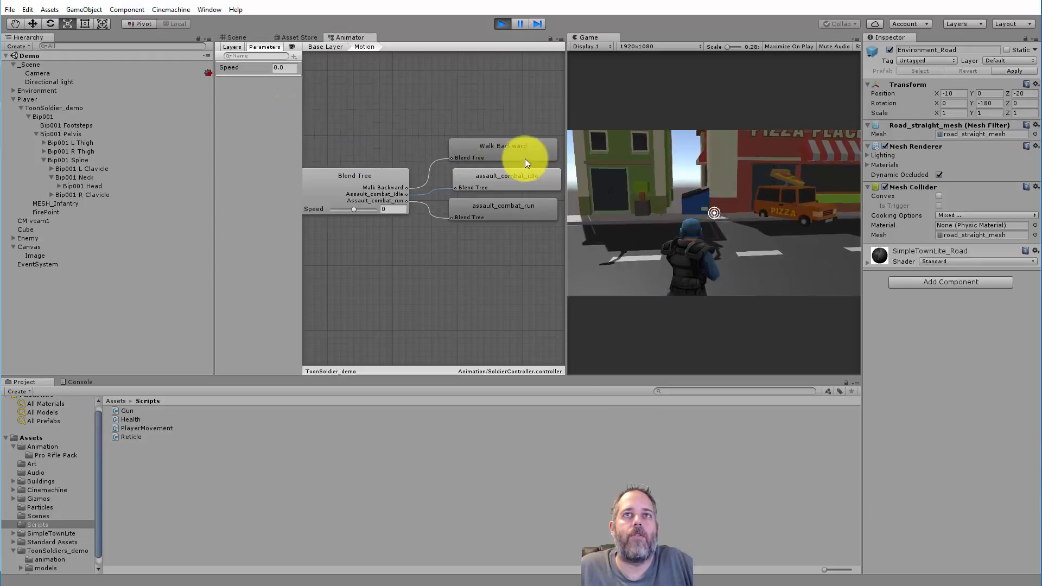
{"action": "left_click", "coordinate": [361, 175]}
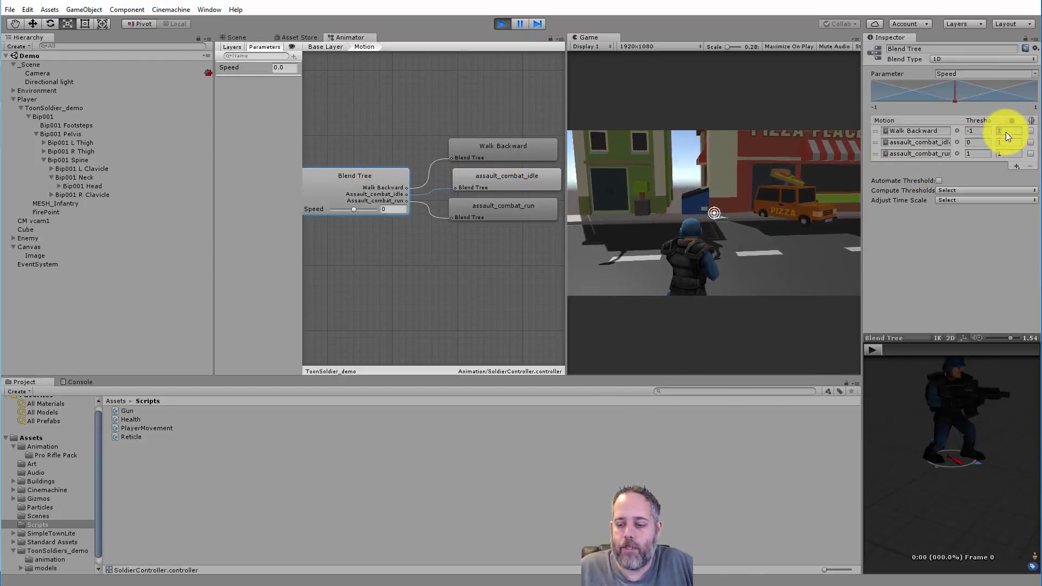
{"action": "type", "text": "0.5"}
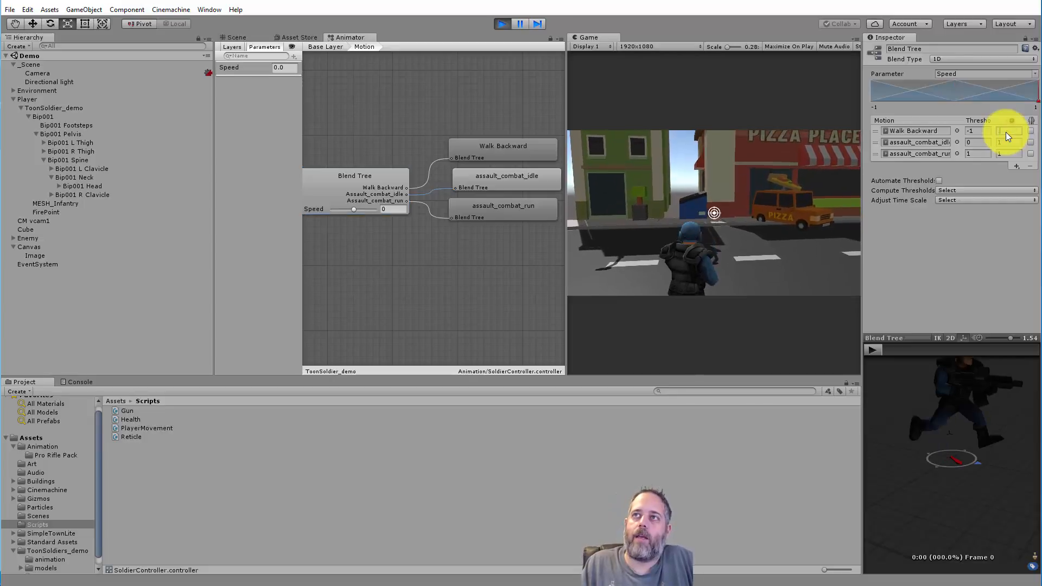
{"action": "key", "text": "Return"}
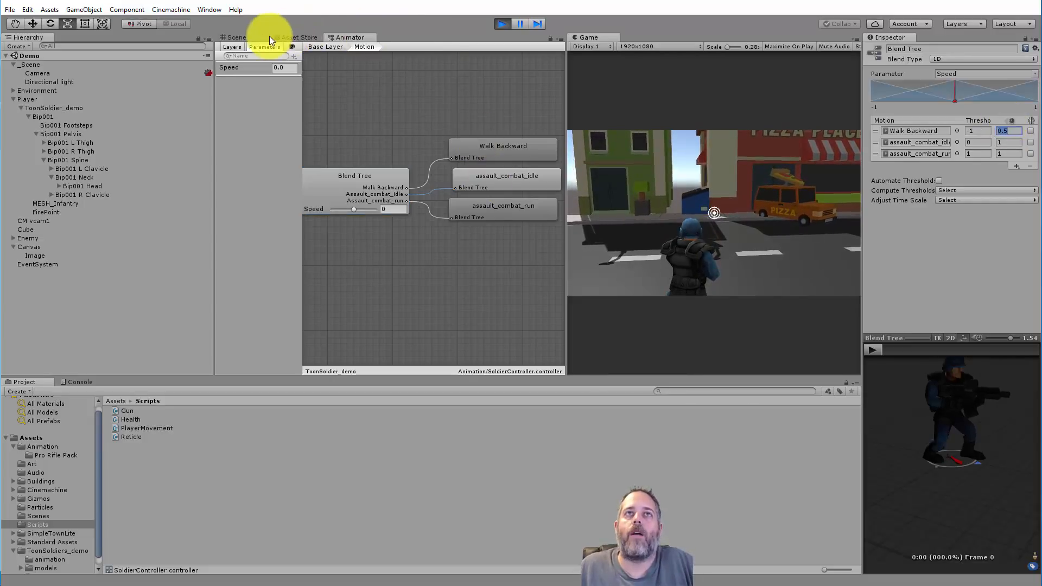
Step: Return to the Scene view and move the soldier backward and forward to check the slowed backward walk
{"action": "left_click", "coordinate": [234, 37]}
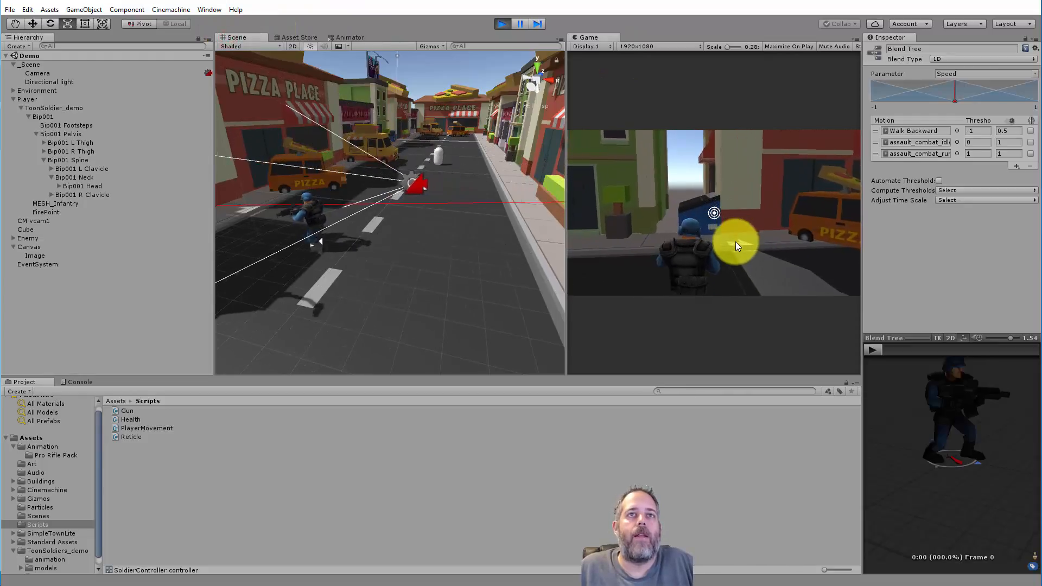
{"action": "key", "text": "s"}
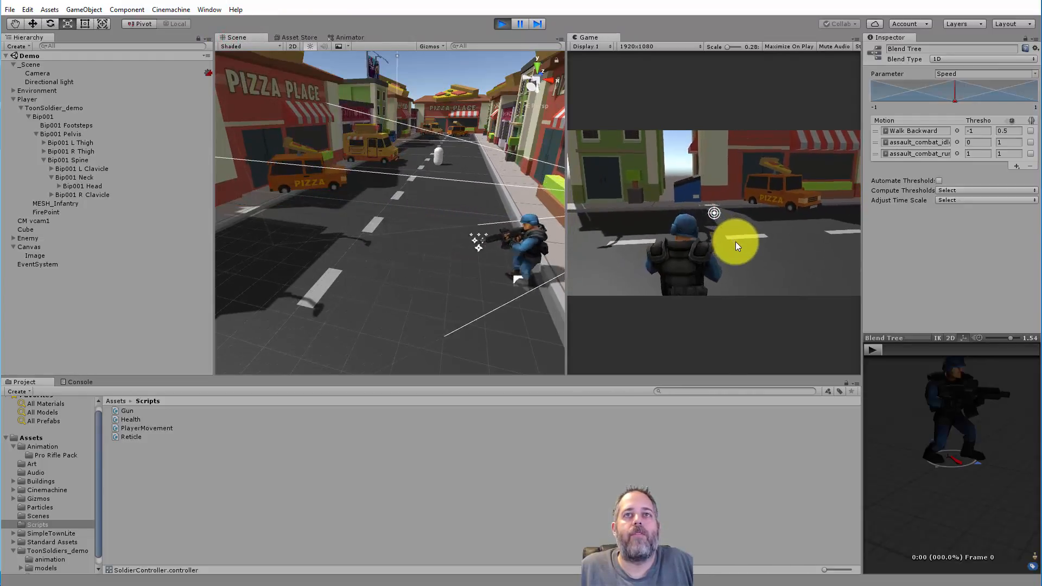
{"action": "key", "text": "w"}
{"action": "key", "text": "s"}
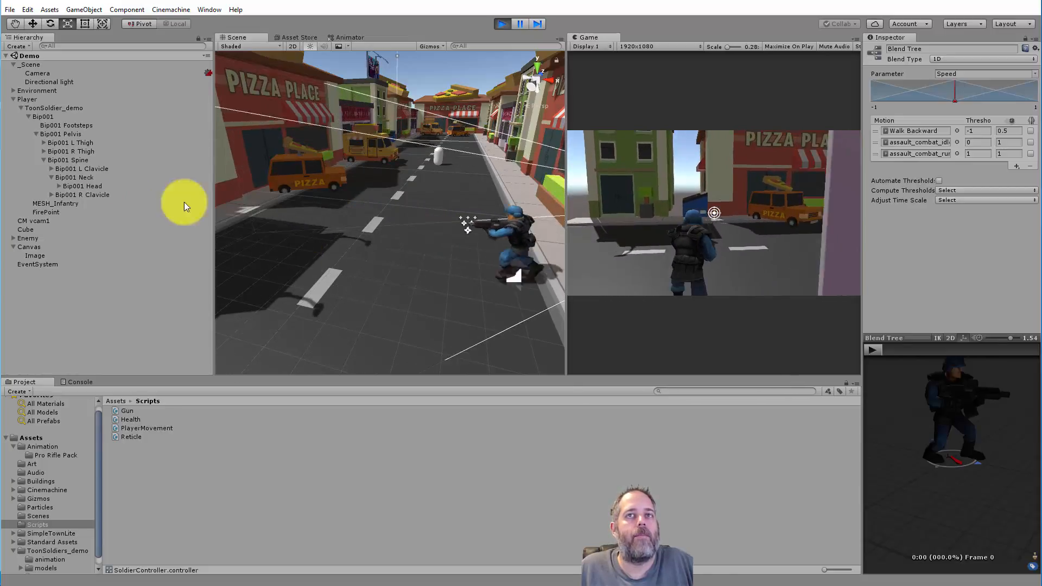
Step: Set the Player's Backward Move Speed to 2 in its Player Movement component
{"action": "left_click", "coordinate": [30, 99]}
{"action": "left_click", "coordinate": [955, 231]}
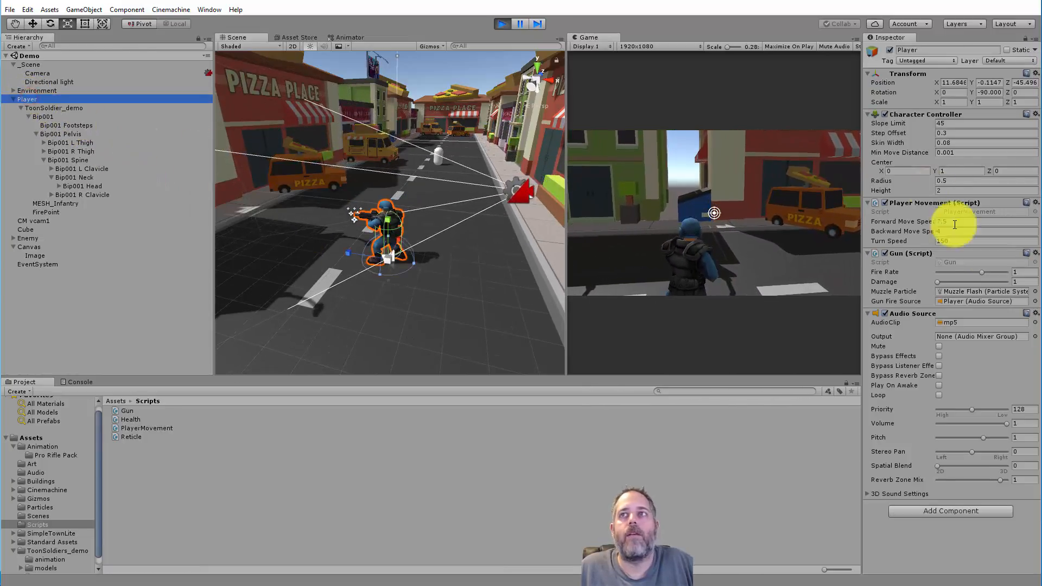
{"action": "type", "text": "2"}
Step: Move the soldier backward and forward in the running game to check the new backward speed against the animation
{"action": "left_click", "coordinate": [698, 261]}
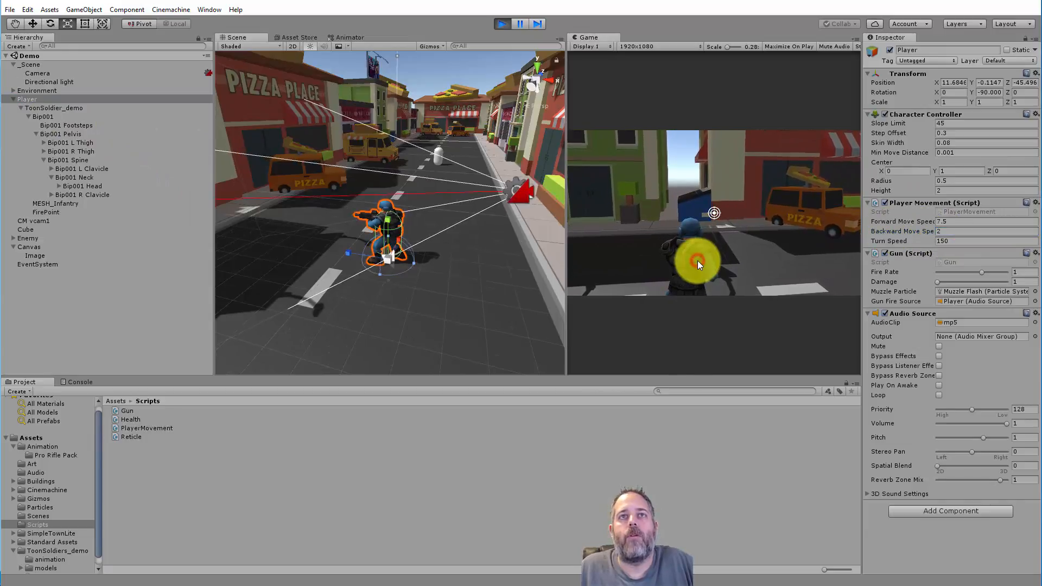
{"action": "left_click", "coordinate": [702, 257]}
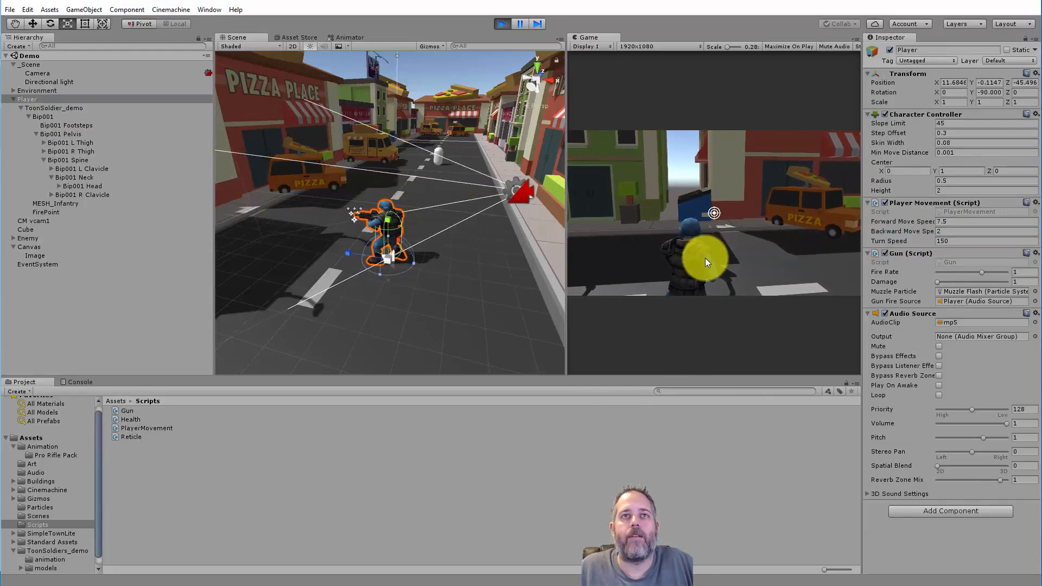
{"action": "key", "text": "s"}
{"action": "key", "text": "s"}
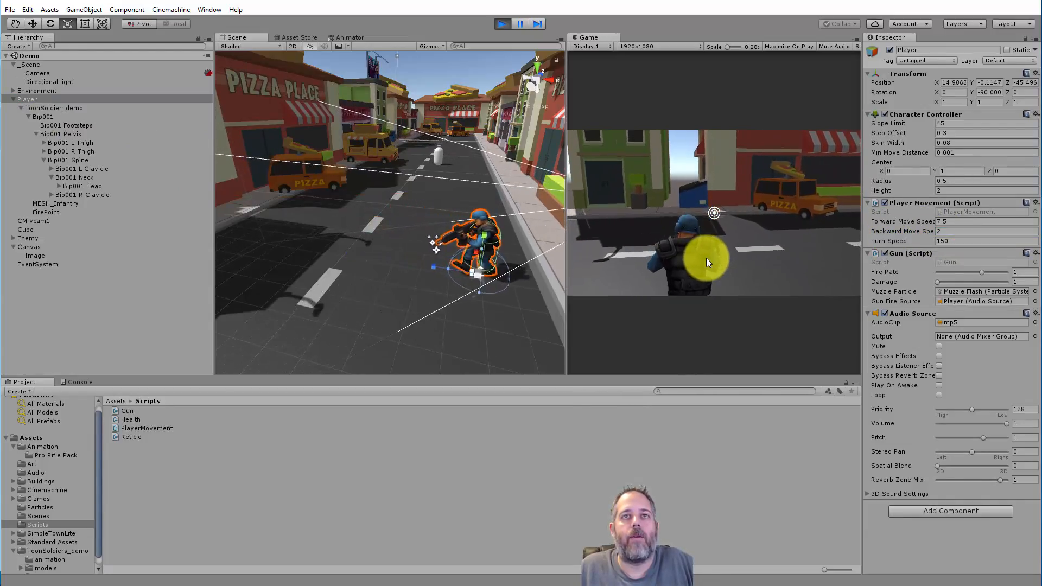
{"action": "key", "text": "w"}
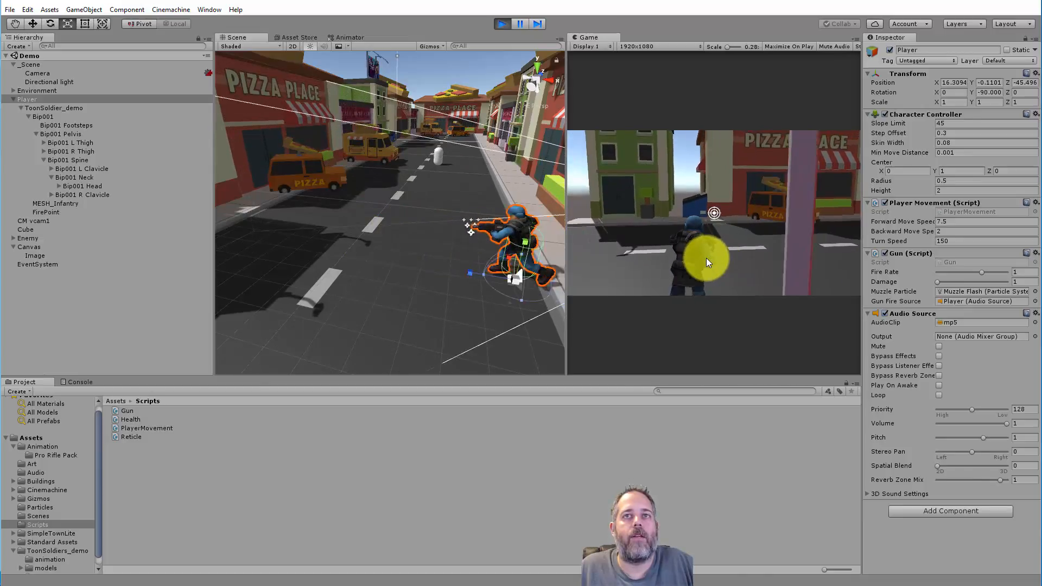
{"action": "key", "text": "s"}
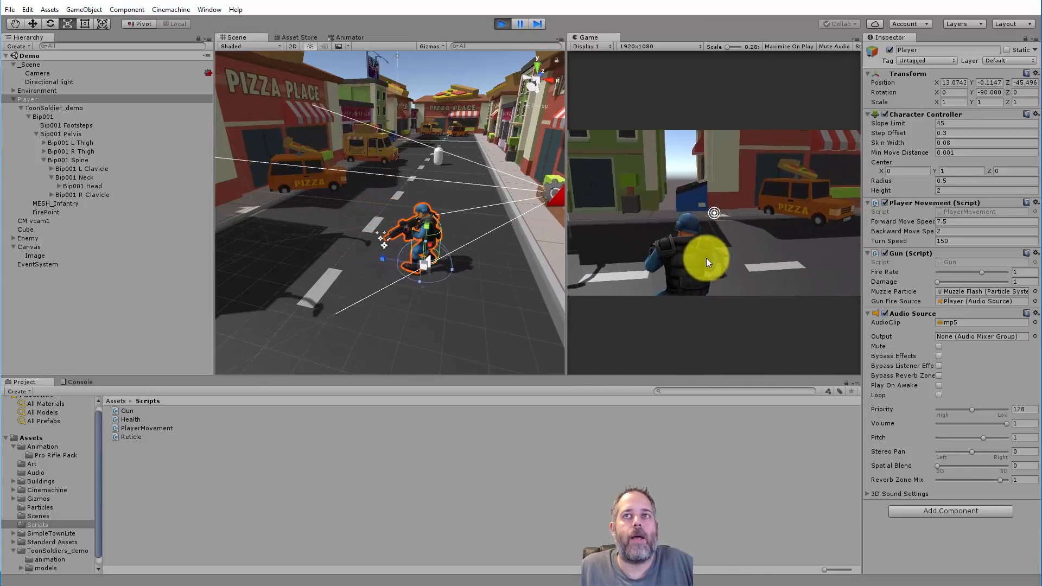
Step: Run the soldier up the street while turning both ways to check forward movement and rotation
{"action": "key", "text": "d"}
{"action": "key", "text": "w"}
{"action": "key", "text": "w"}
{"action": "key", "text": "a"}
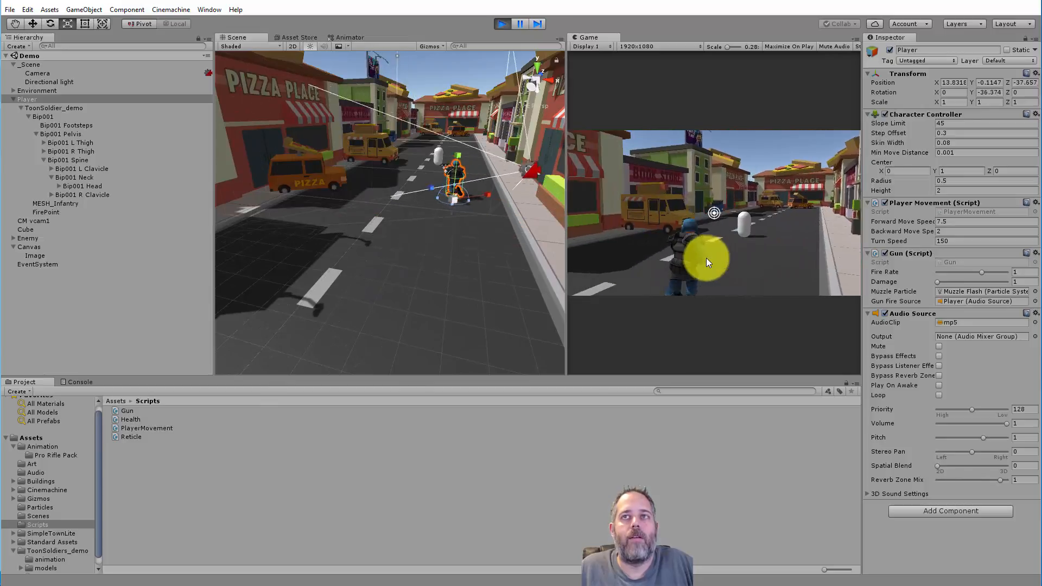
{"action": "key", "text": "d"}
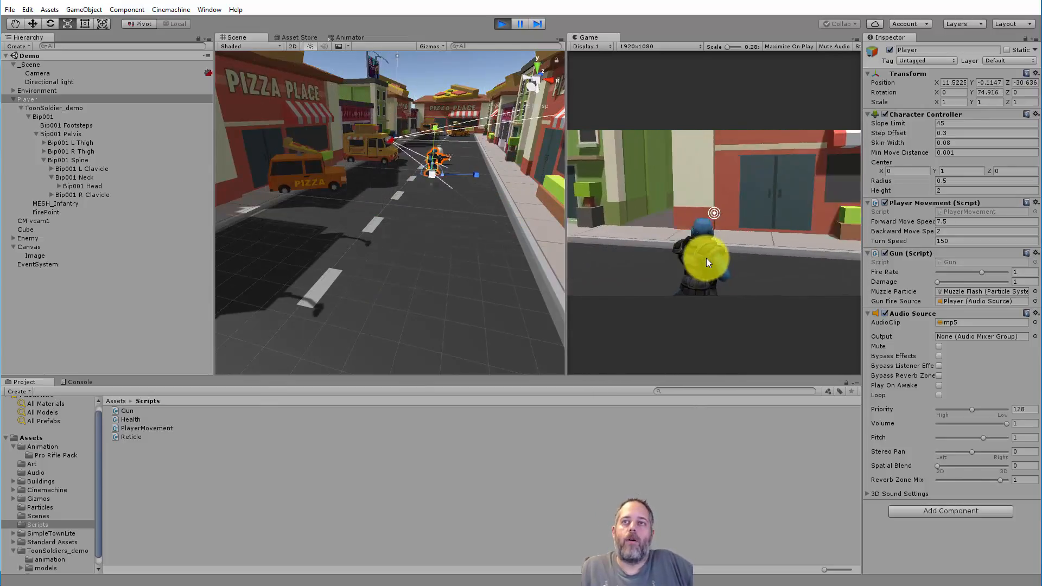
{"action": "key", "text": "a"}
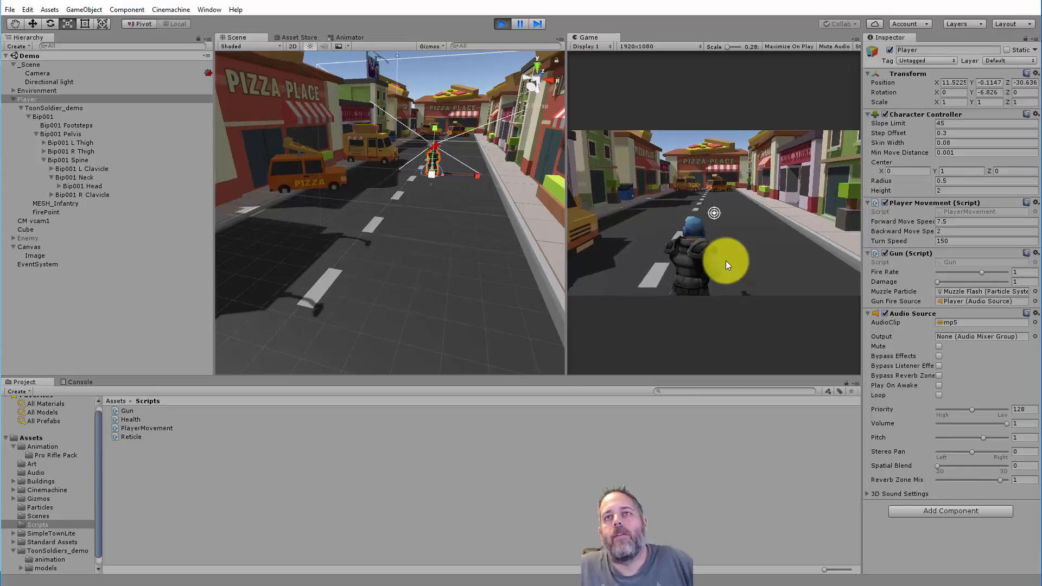
{"action": "key", "text": "w"}
{"action": "key", "text": "a"}
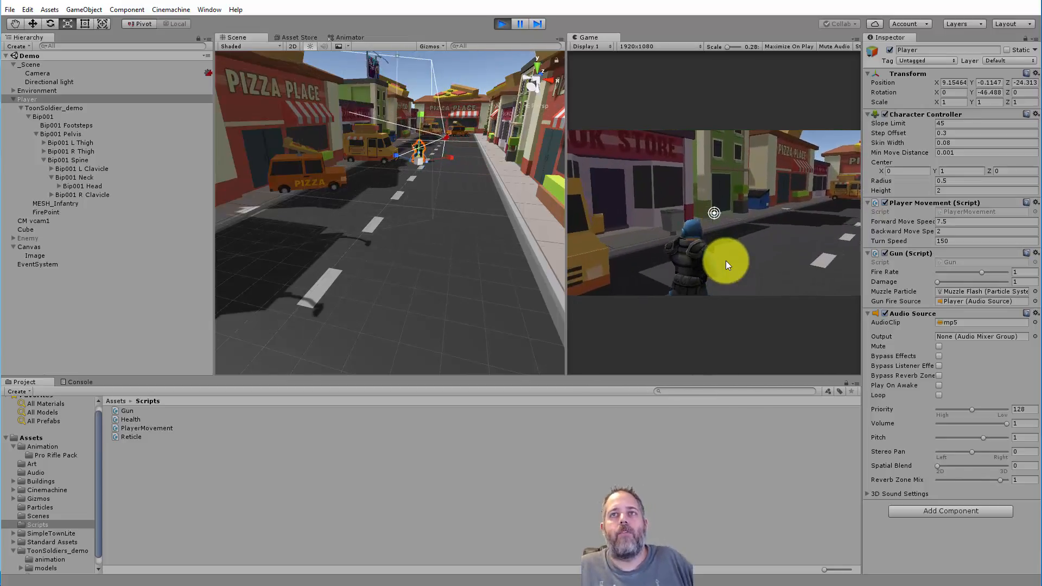